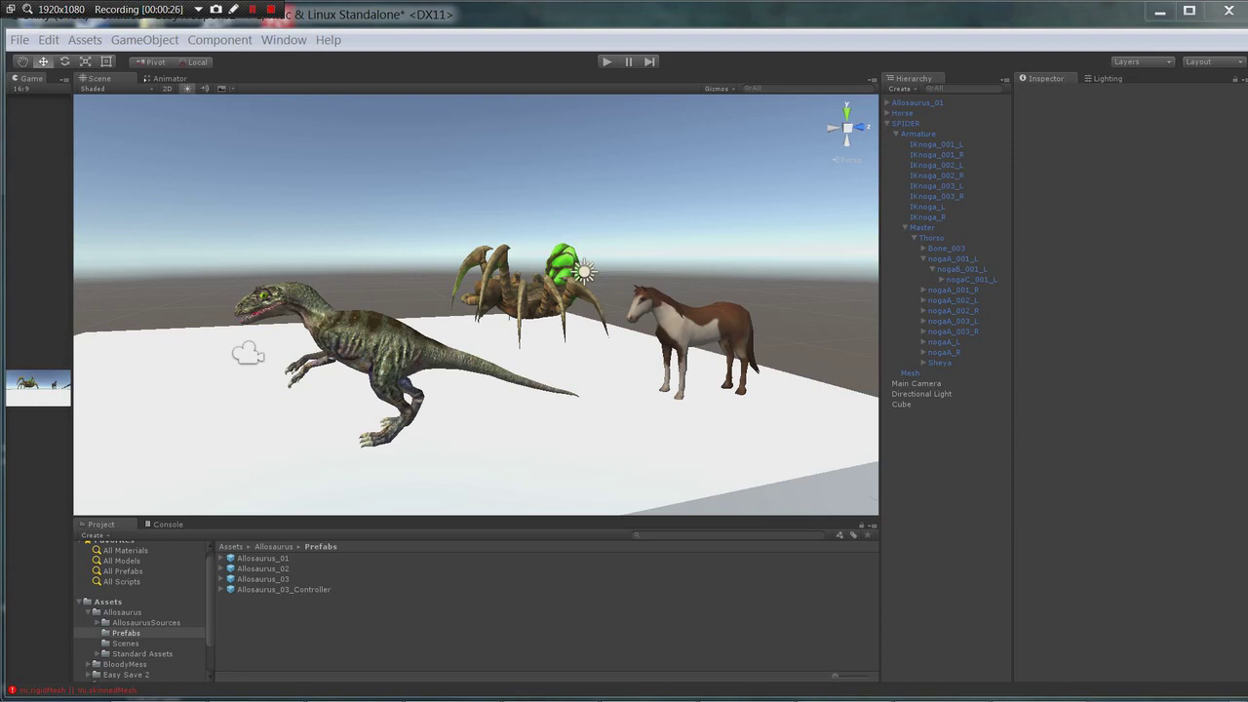
Inspect the horse, spider and Allosaurus models in the scene by selecting them one after another
click(684, 337)
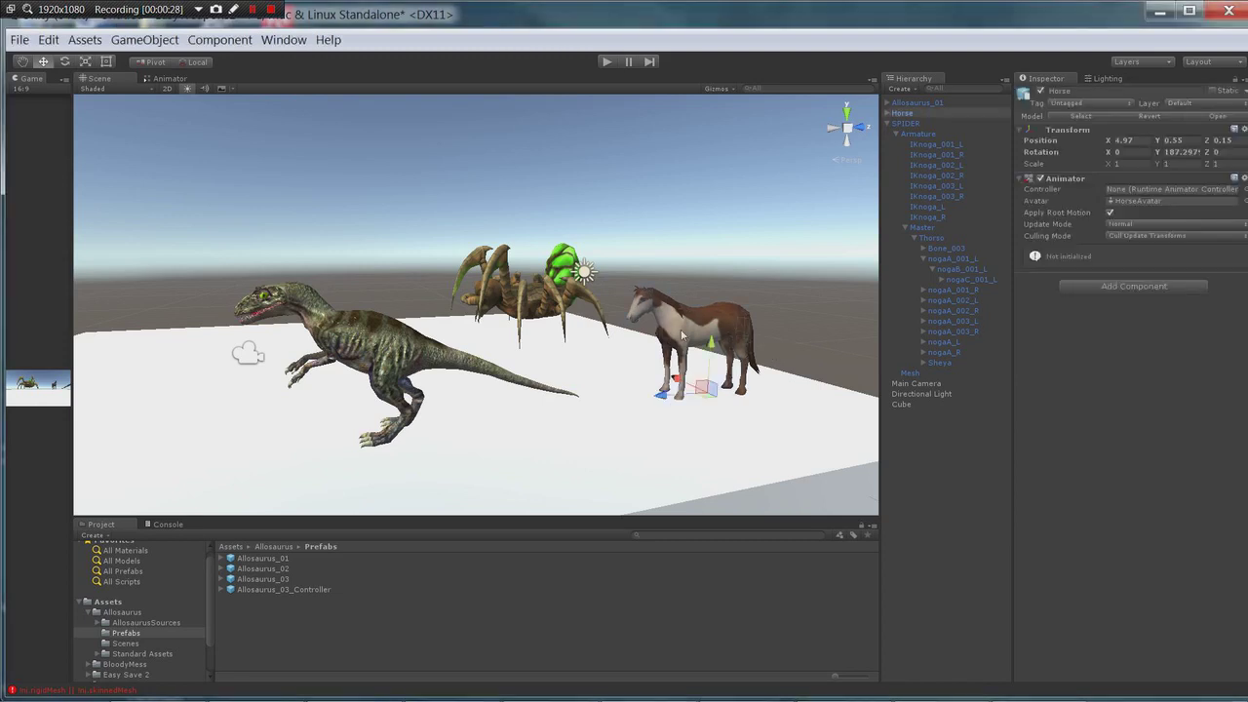
click(546, 283)
click(422, 357)
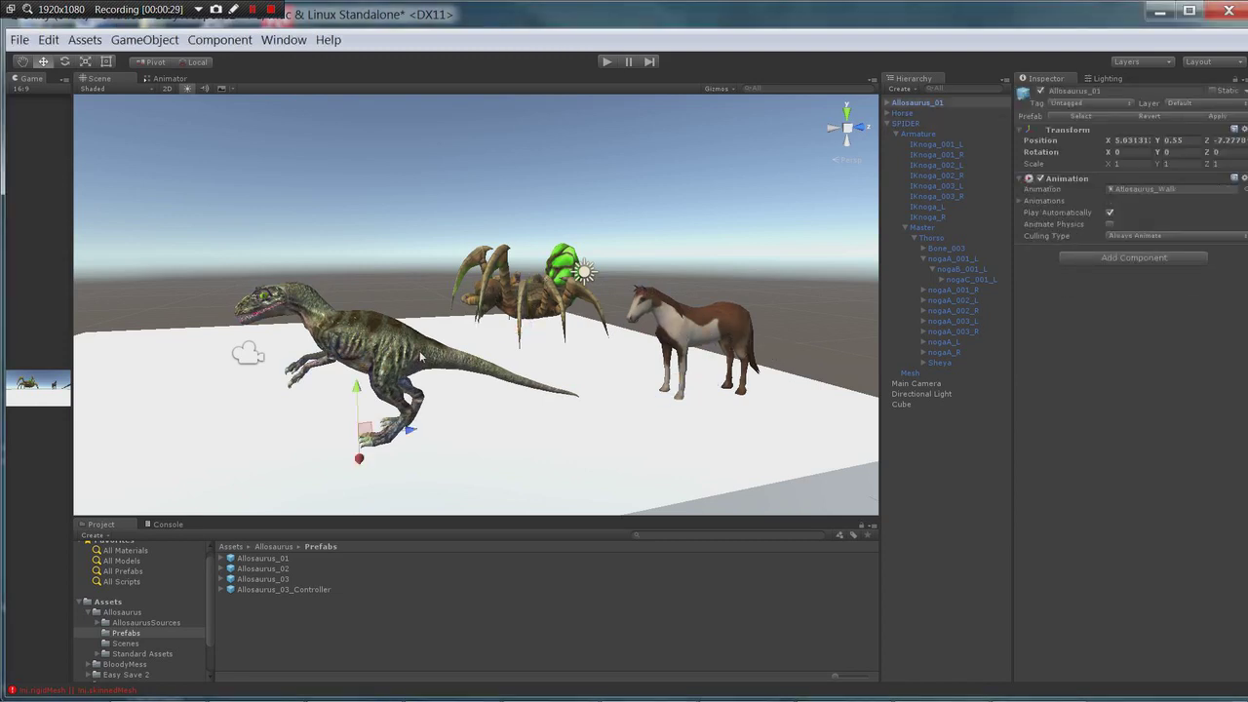
click(535, 304)
click(734, 340)
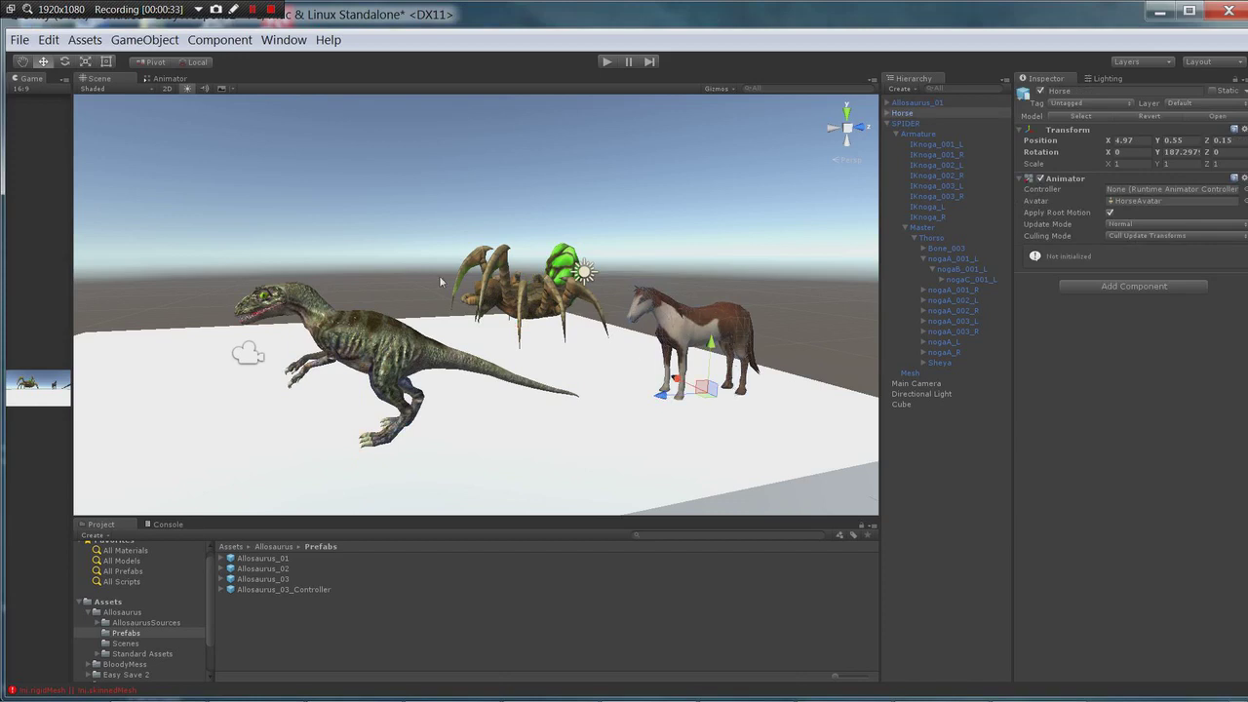
click(129, 43)
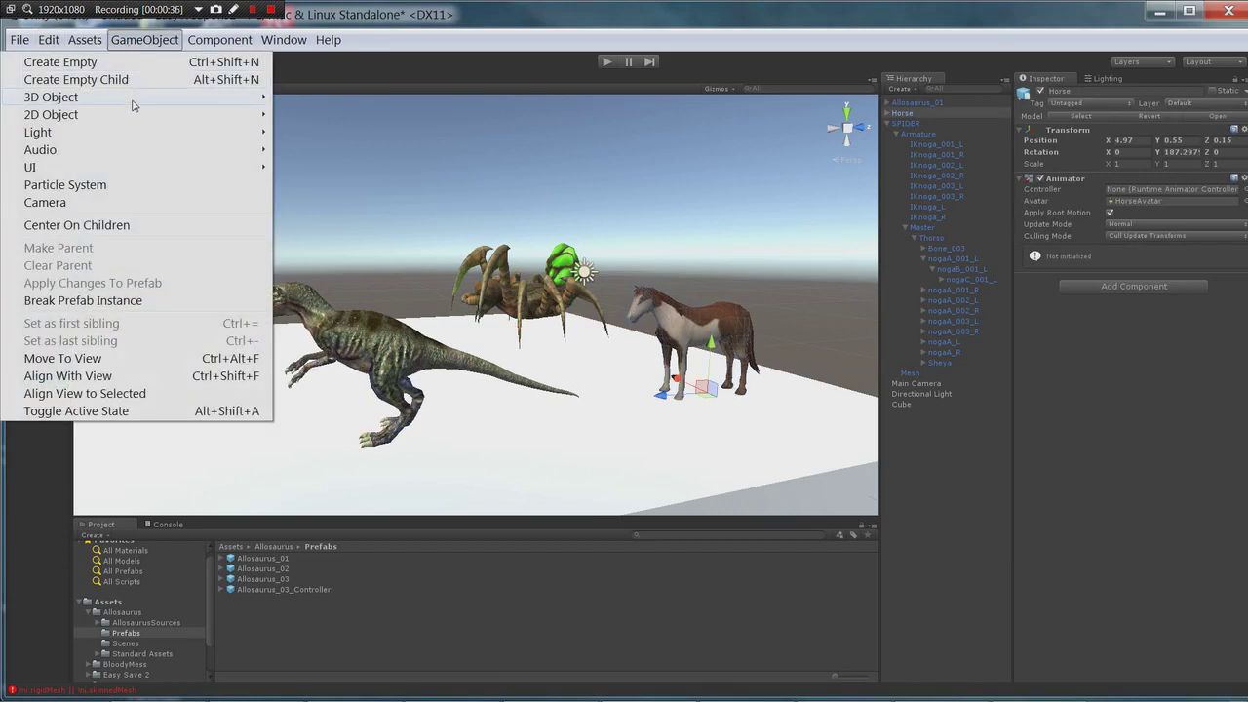
mouse_move(133, 99)
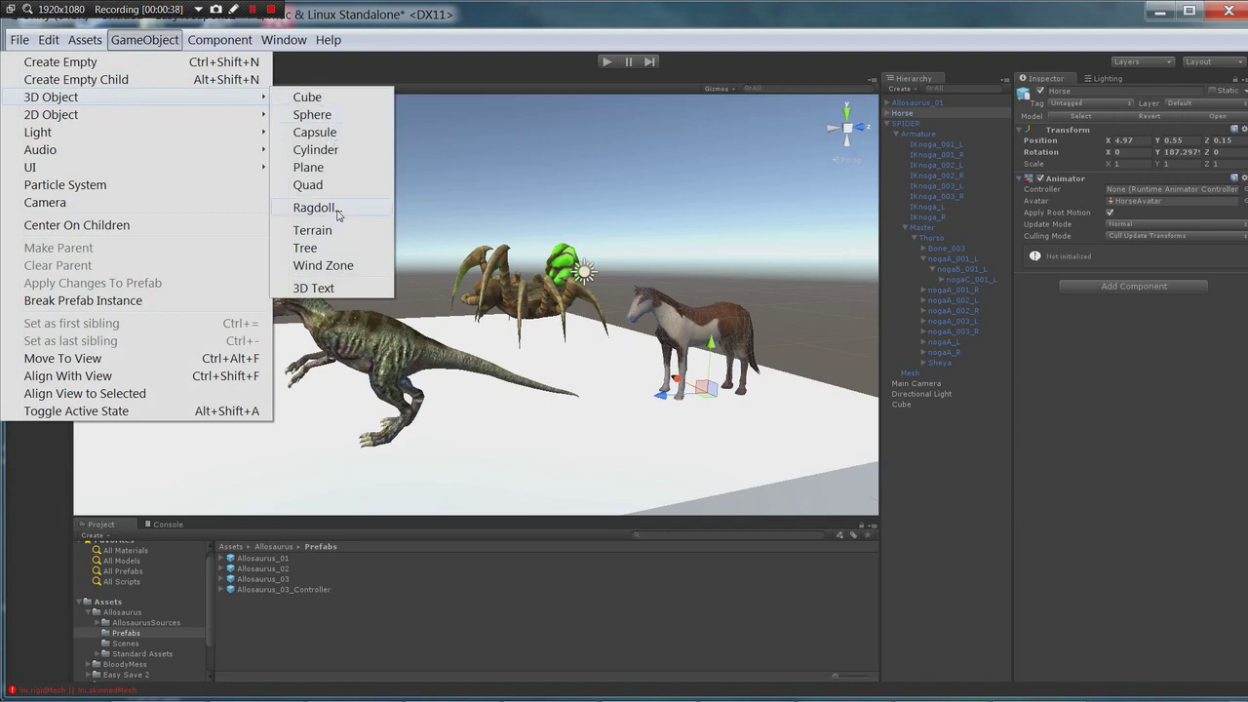
click(572, 167)
Select the horse in the scene, collapse the SPIDER hierarchy and expand the horse's full bone hierarchy
scroll(590, 331, up, 3)
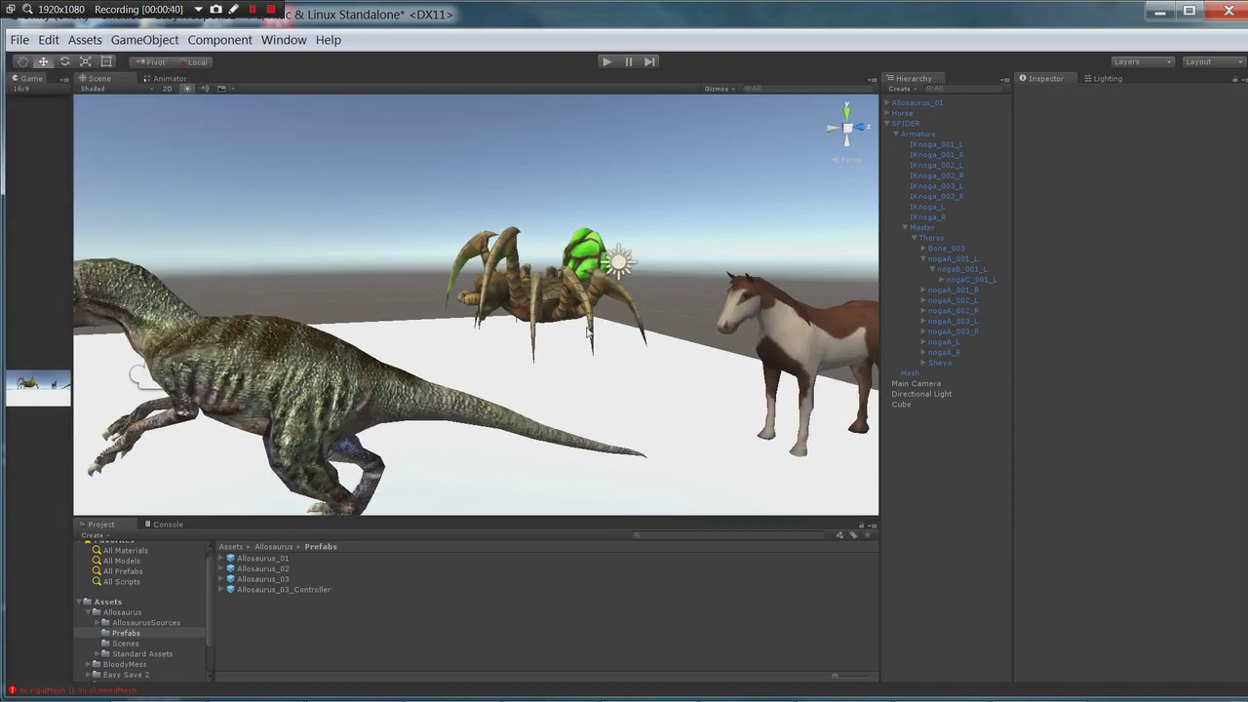
scroll(588, 332, down, 3)
middle_drag(612, 328, 539, 320)
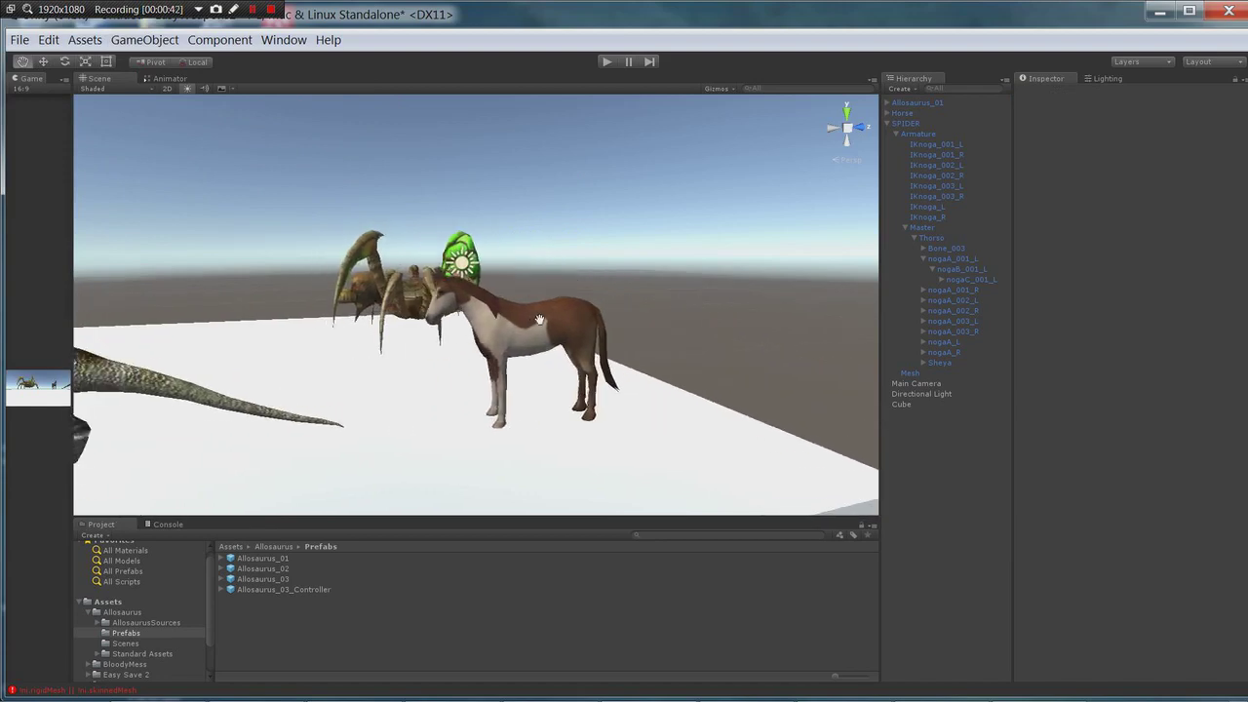
mouse_move(539, 320)
right_down()
mouse_move(583, 357)
mouse_move(568, 323)
mouse_move(555, 329)
right_up()
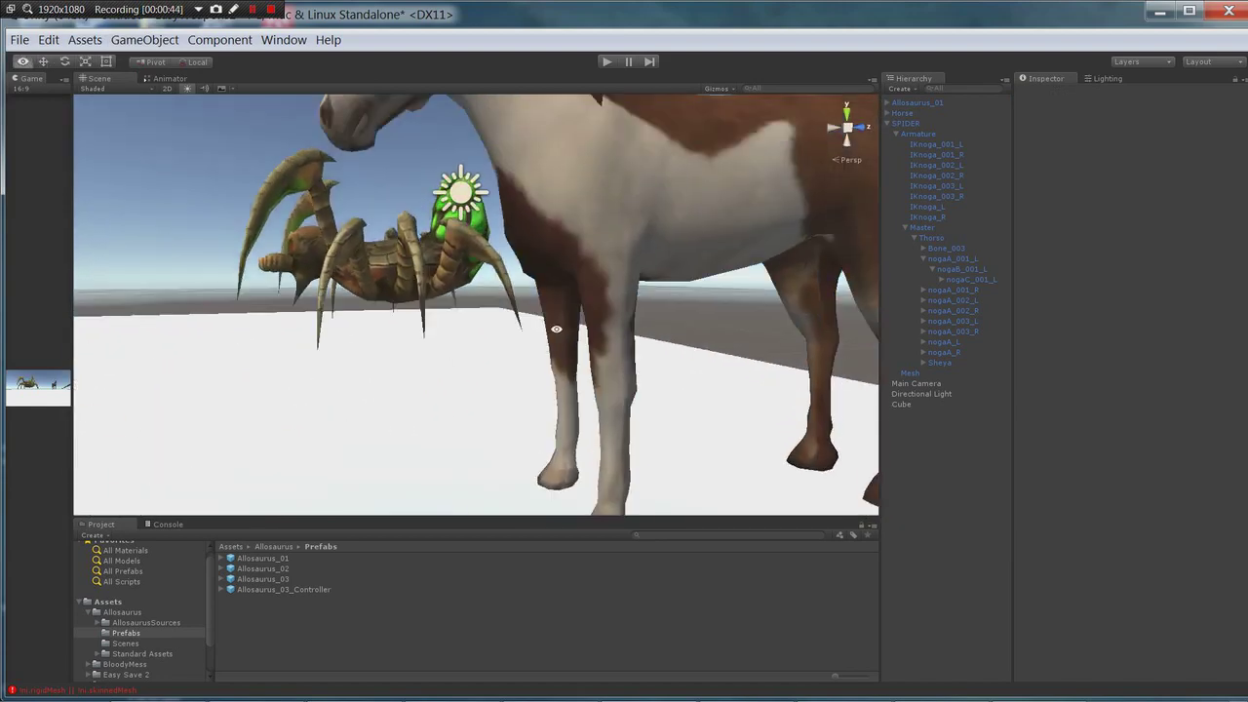
scroll(556, 329, down, 3)
click(639, 228)
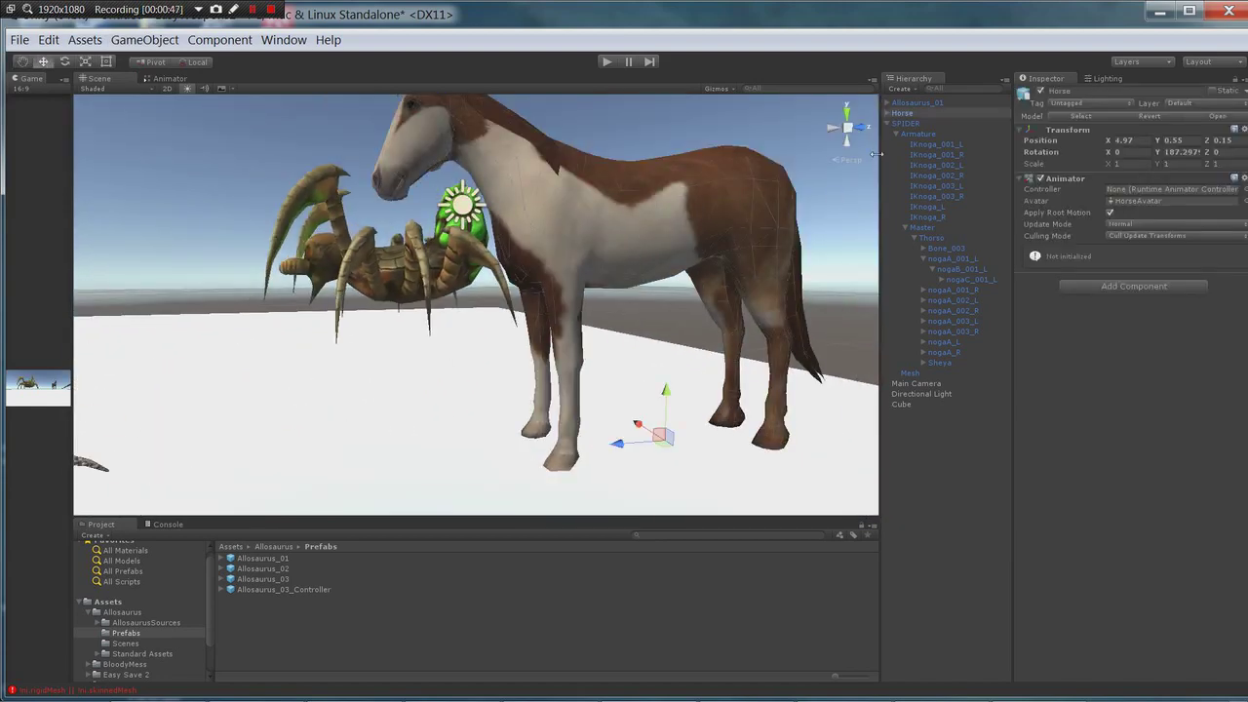
click(887, 125)
click(887, 113)
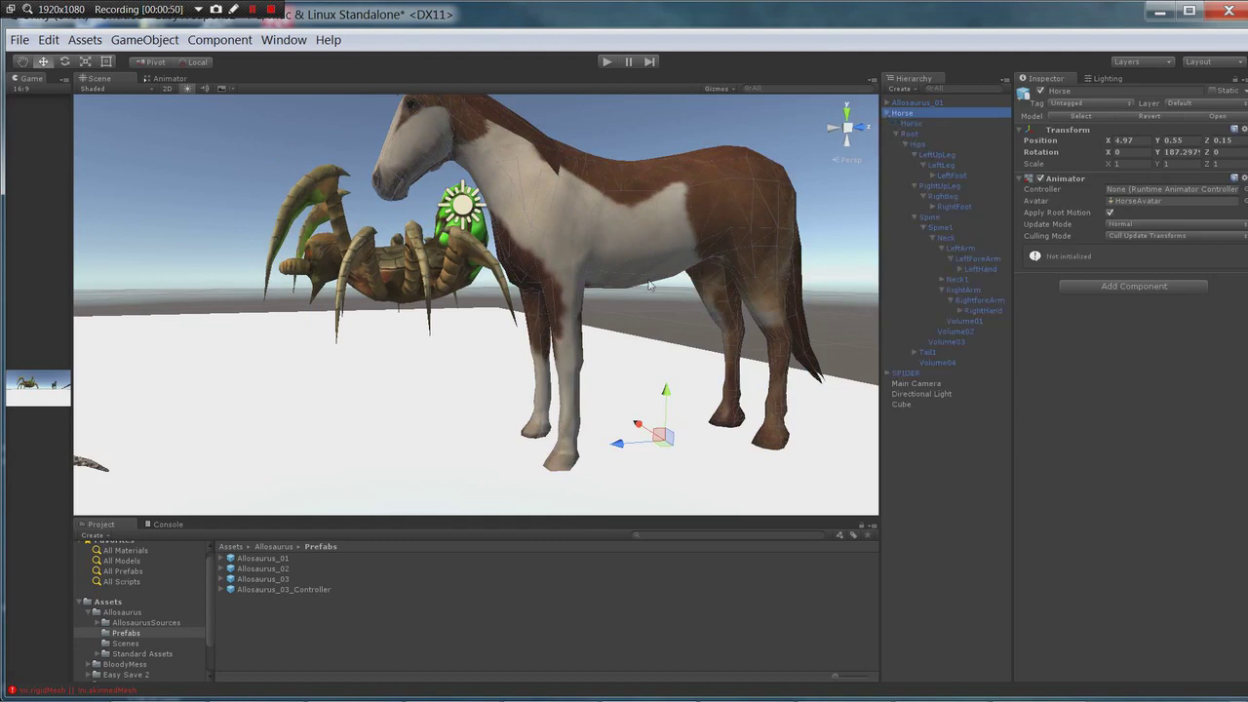
alt+drag(650, 285, 630, 263)
scroll(617, 277, up, 2)
scroll(617, 277, down, 3)
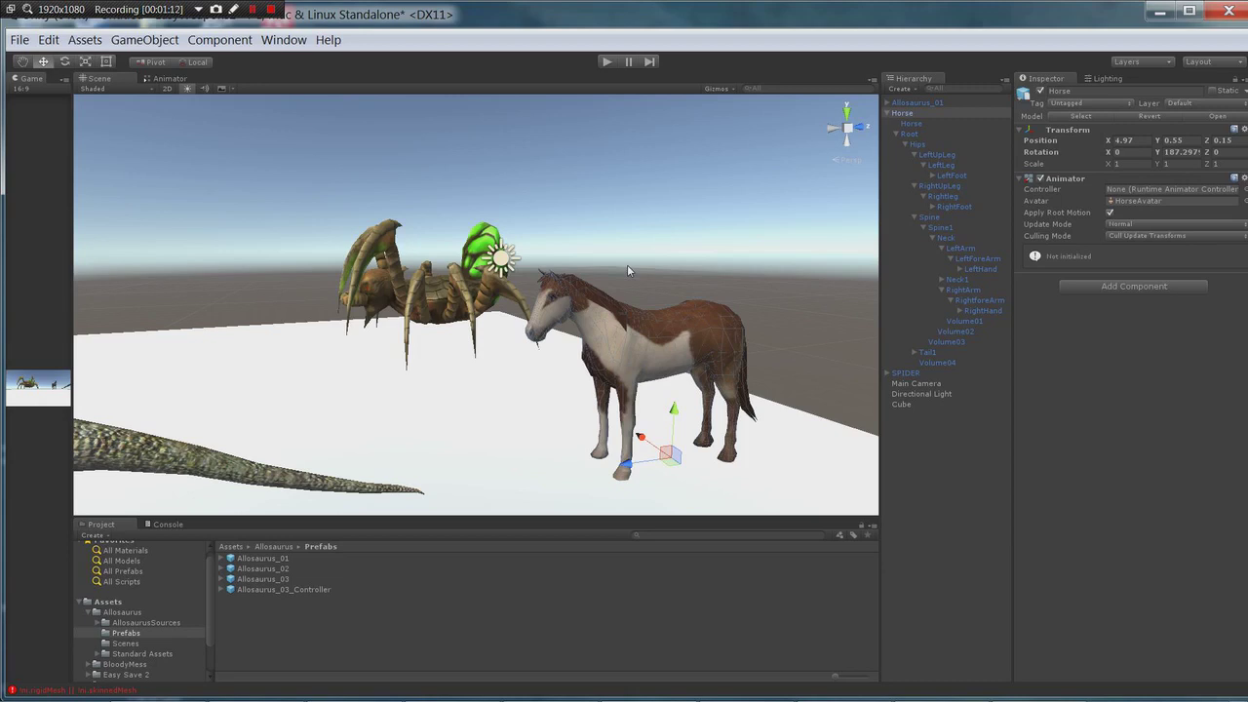
alt+drag(596, 252, 598, 249)
alt+right_drag(611, 283, 669, 360)
alt+drag(669, 359, 648, 302)
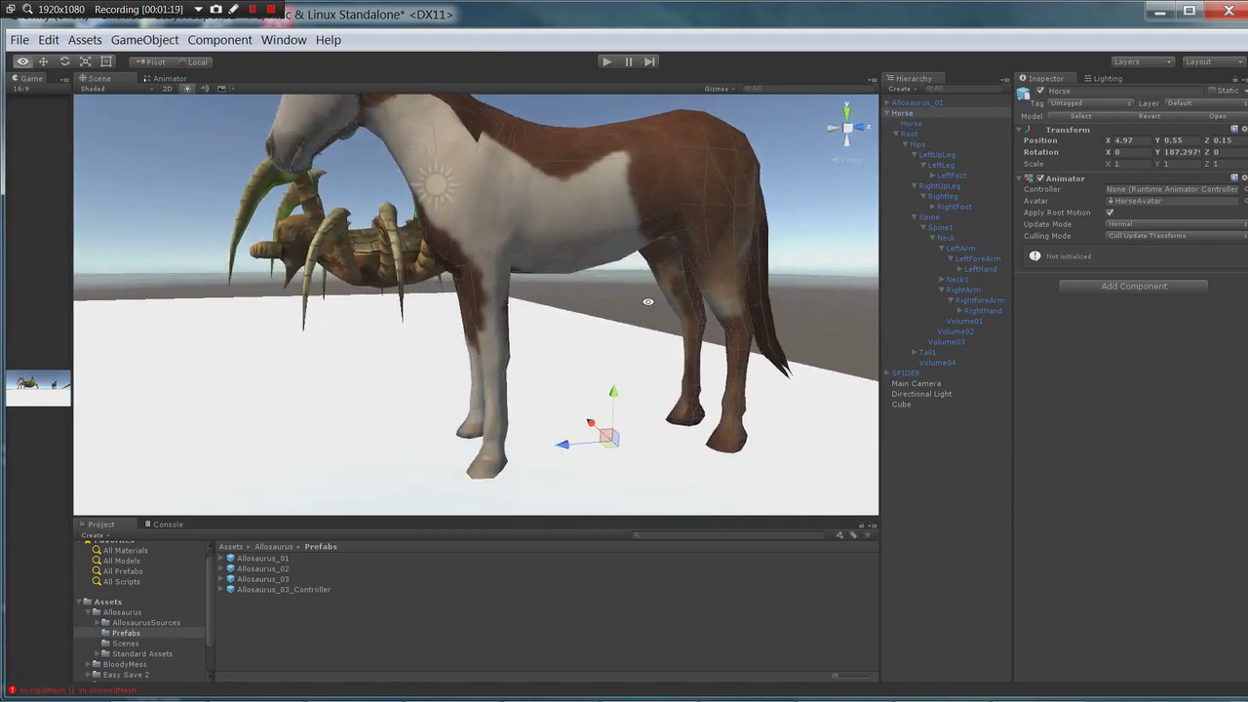
alt+right_drag(648, 302, 648, 287)
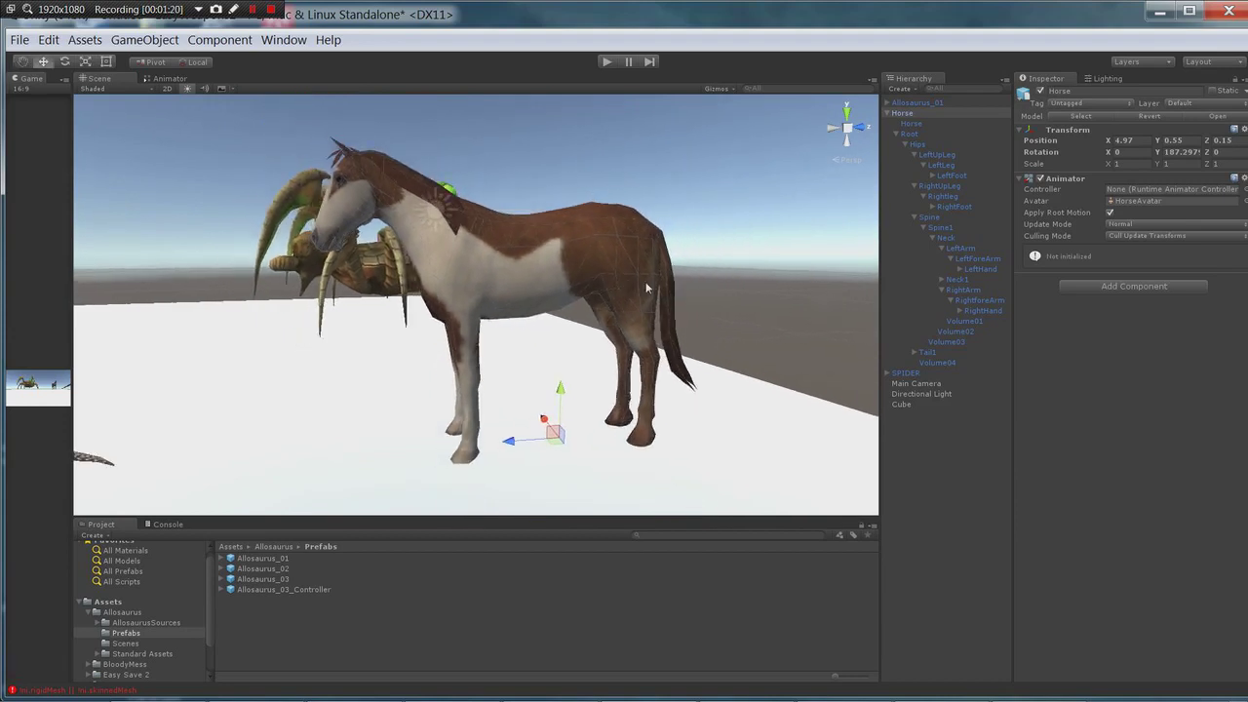
Trace the horse's bones from Root and Hips down the left hind leg, expanding the chain to LeftToeBaseEnd
click(910, 136)
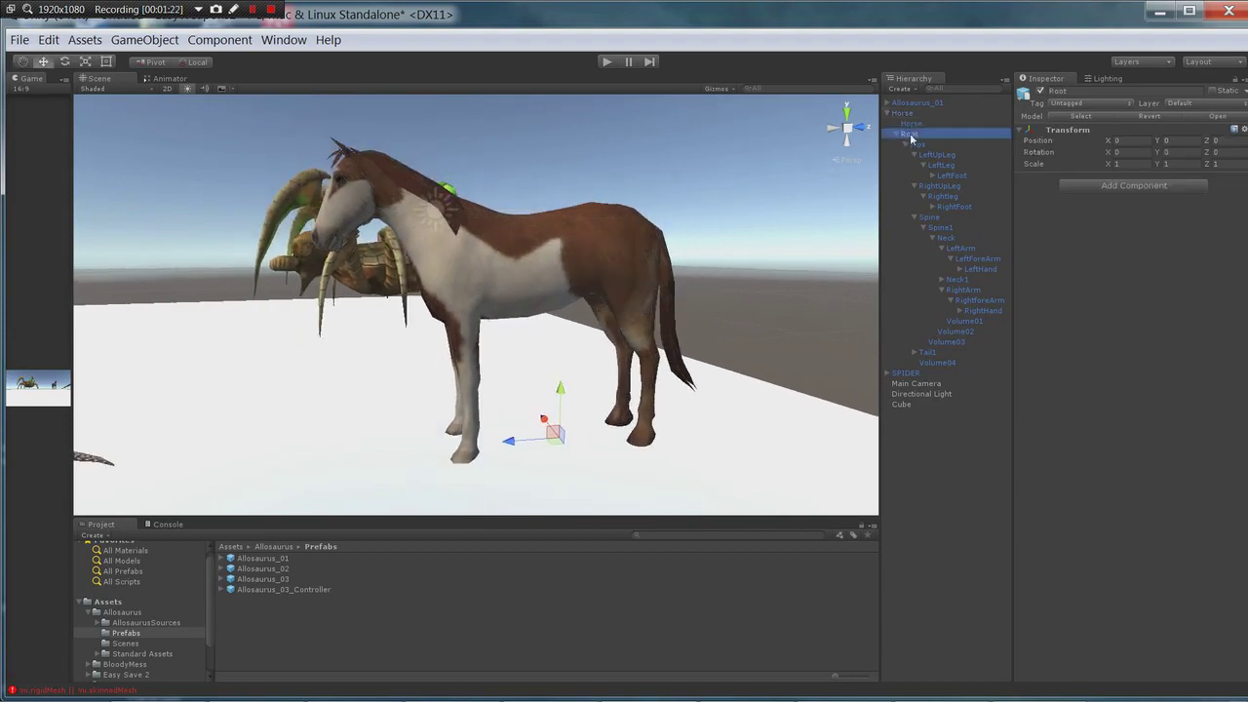
click(917, 145)
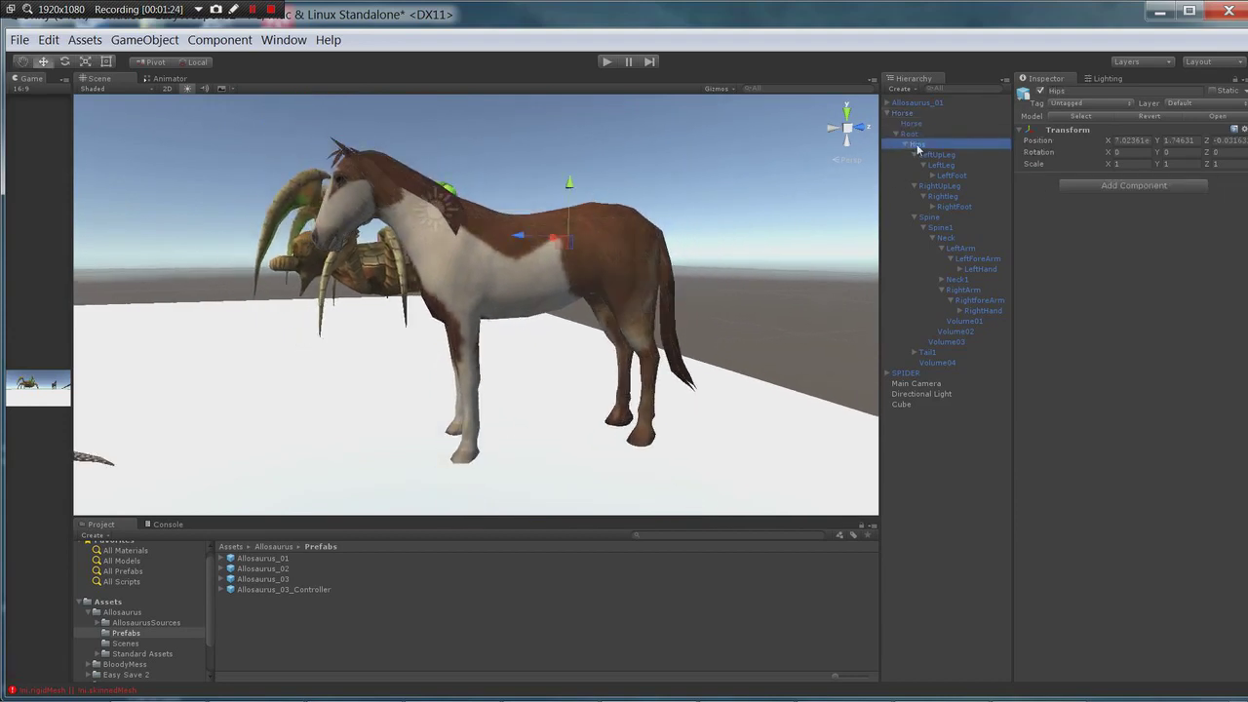
click(936, 155)
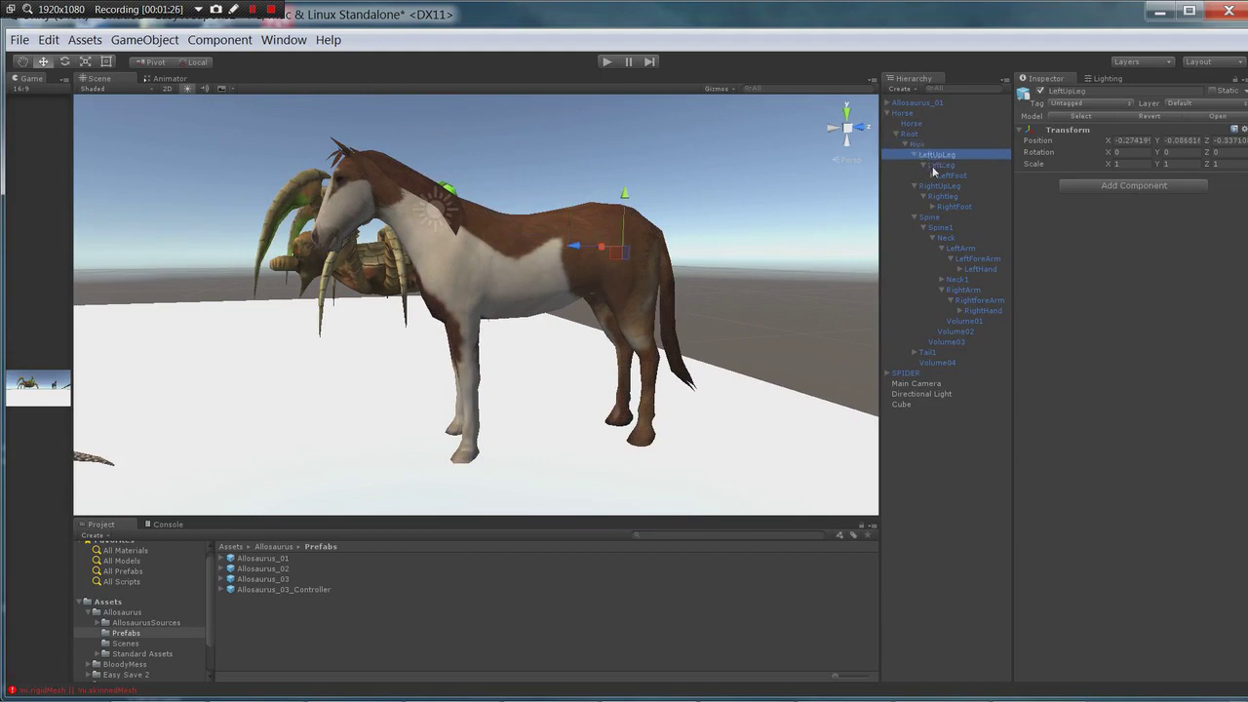
click(935, 166)
click(950, 176)
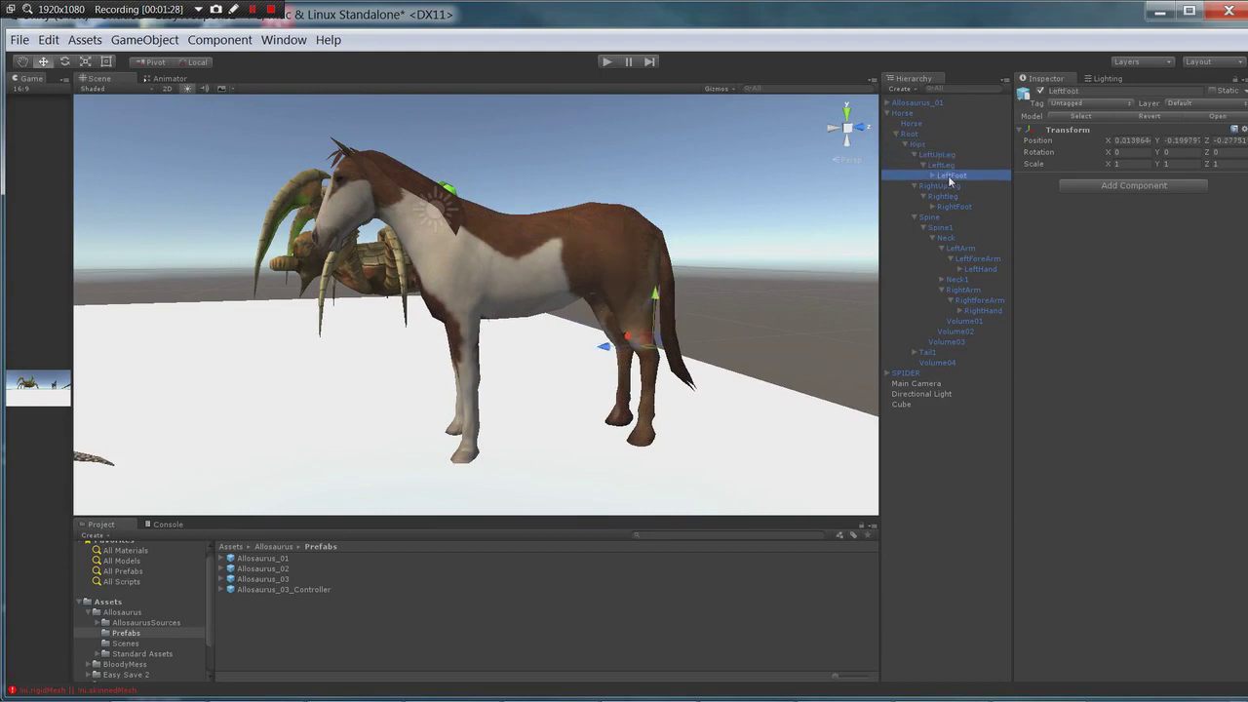
click(933, 176)
click(956, 187)
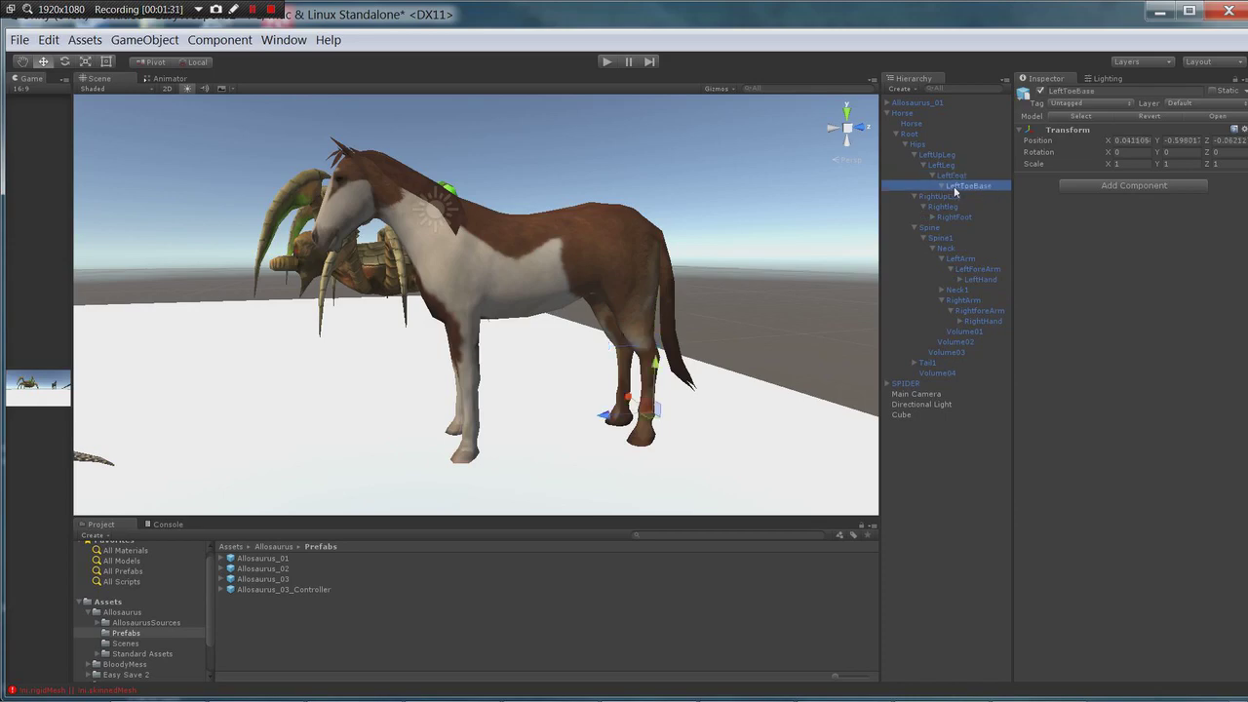
click(940, 185)
click(958, 195)
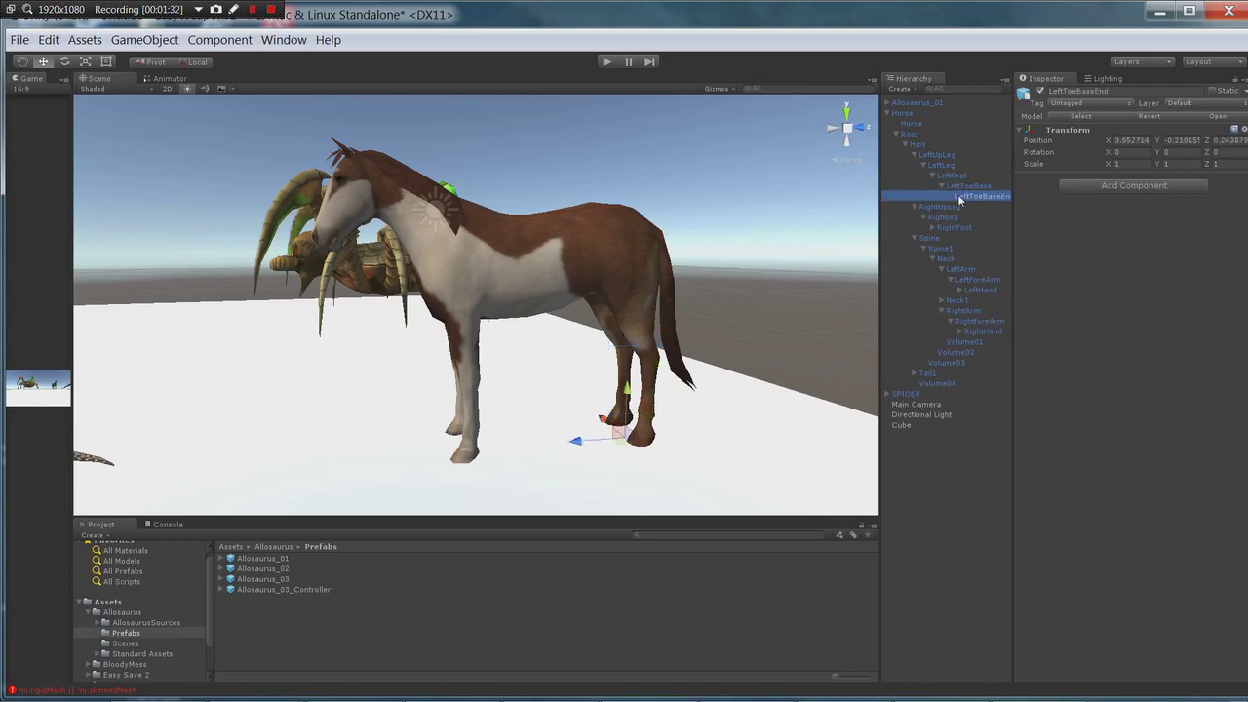
Check the left hind leg bones in reverse order, from LeftToeBase up to LeftUpLeg
alt+drag(658, 267, 741, 292)
click(967, 187)
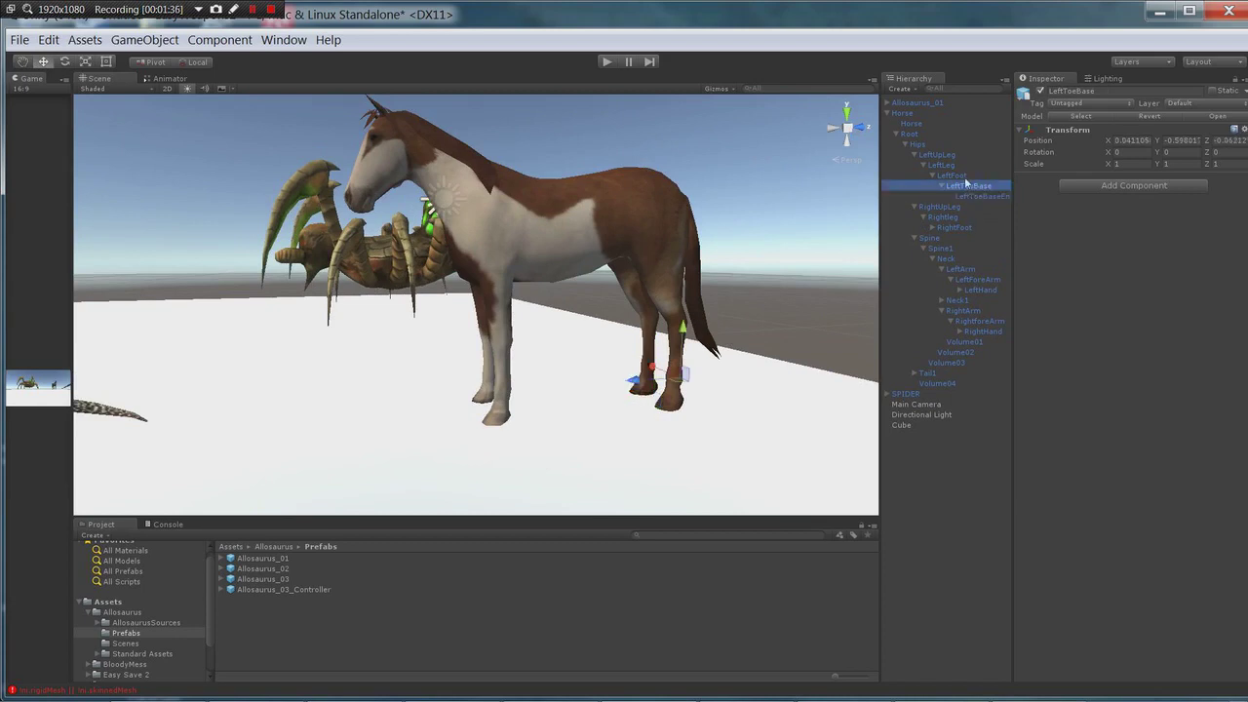
click(957, 176)
click(943, 164)
click(937, 154)
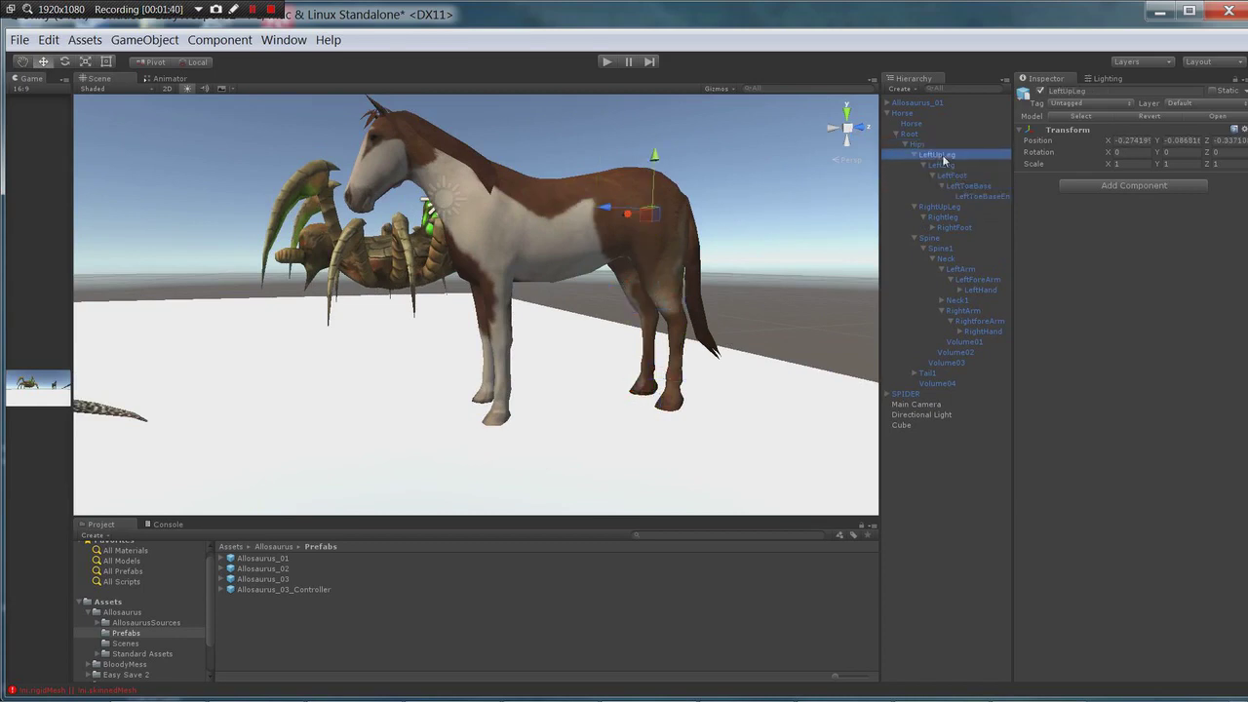
right_drag(683, 283, 755, 275)
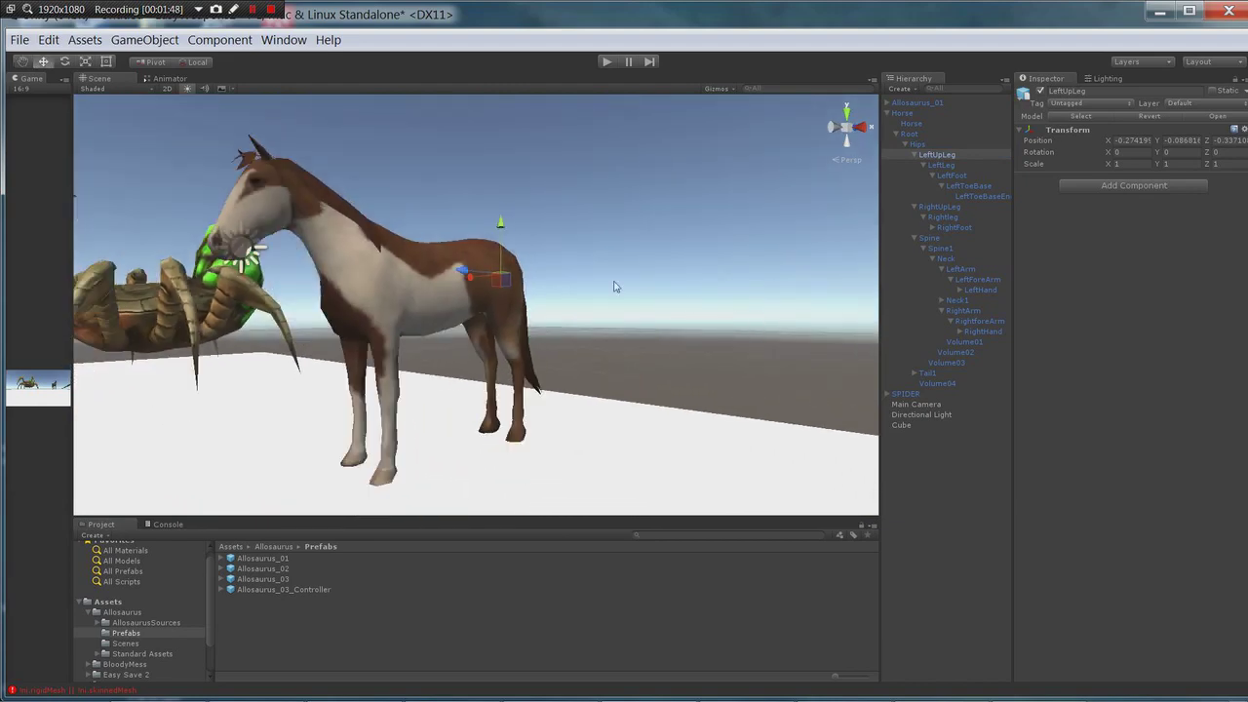
click(151, 40)
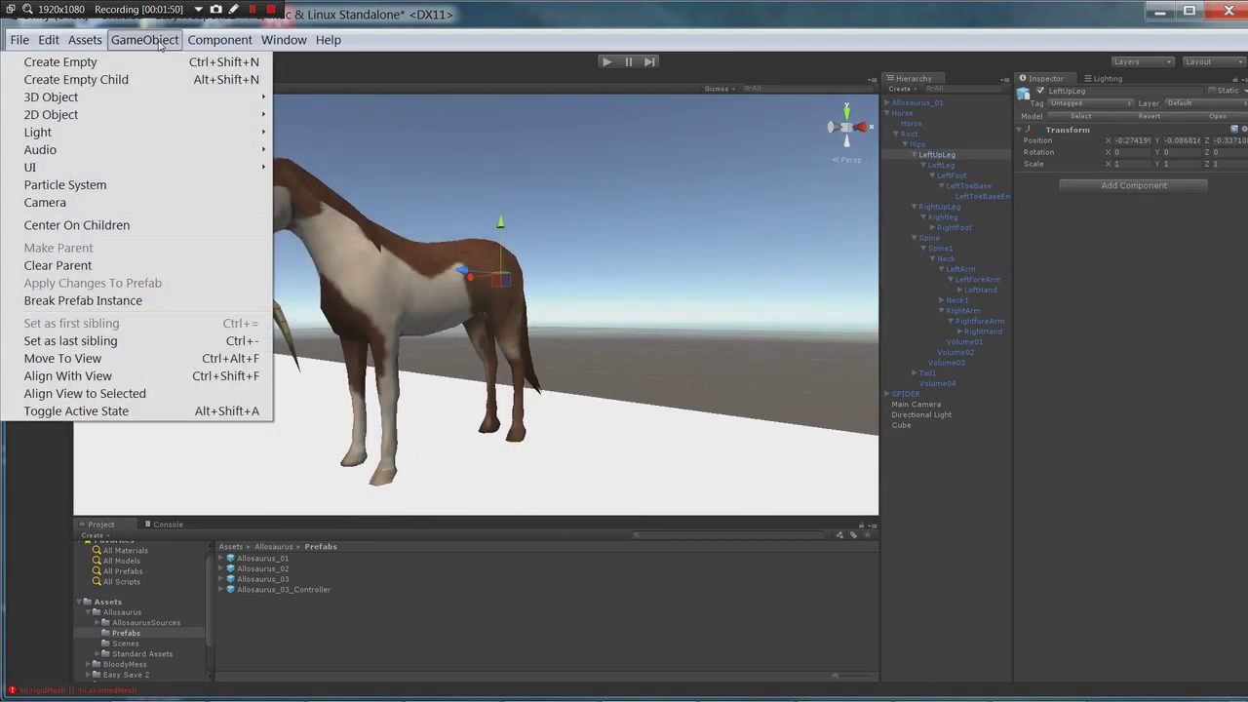
mouse_move(151, 99)
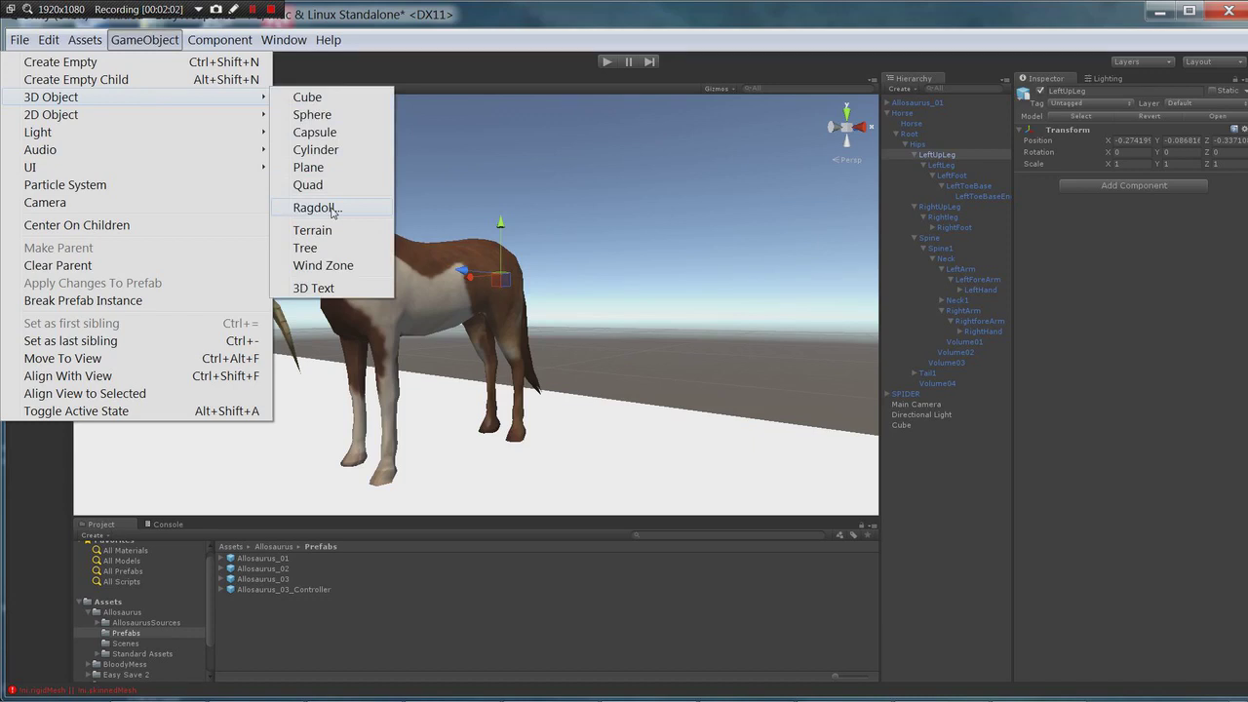
click(275, 227)
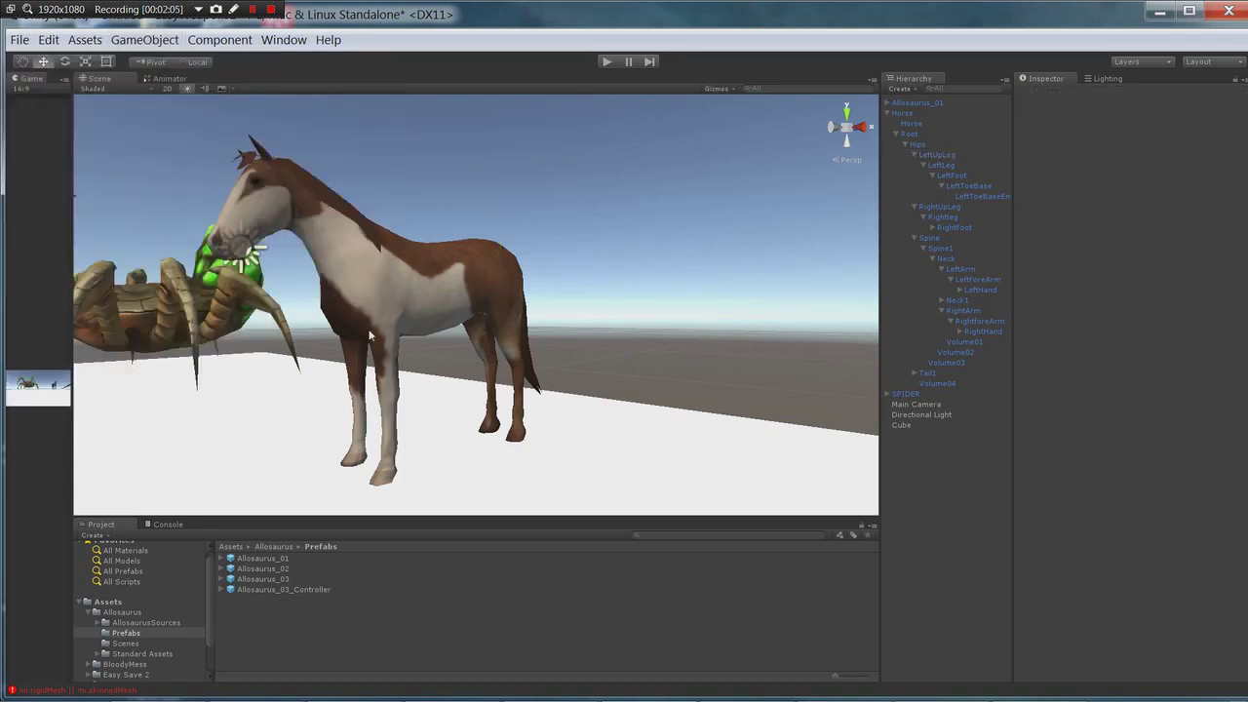
Examine where each left hind leg bone sits, going from LeftUpLeg down to LeftToeBaseEnd and back to LeftUpLeg
click(910, 135)
click(924, 156)
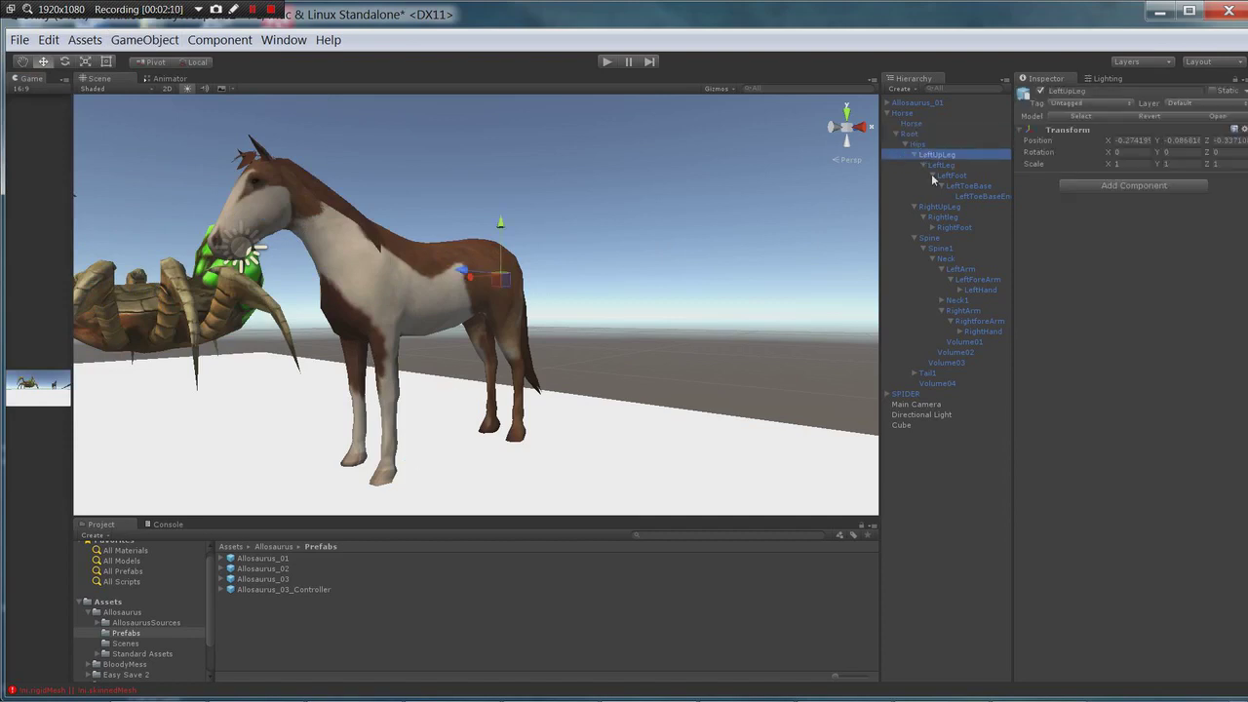
click(938, 166)
click(948, 176)
click(959, 186)
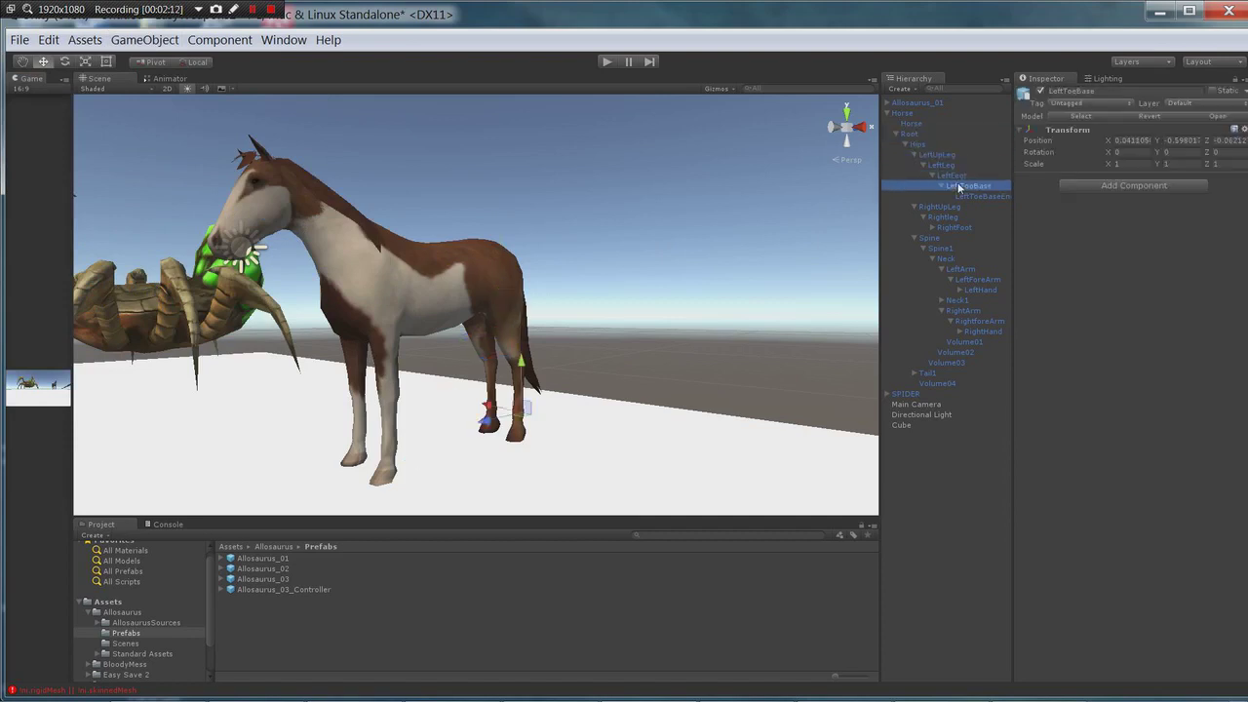
click(963, 195)
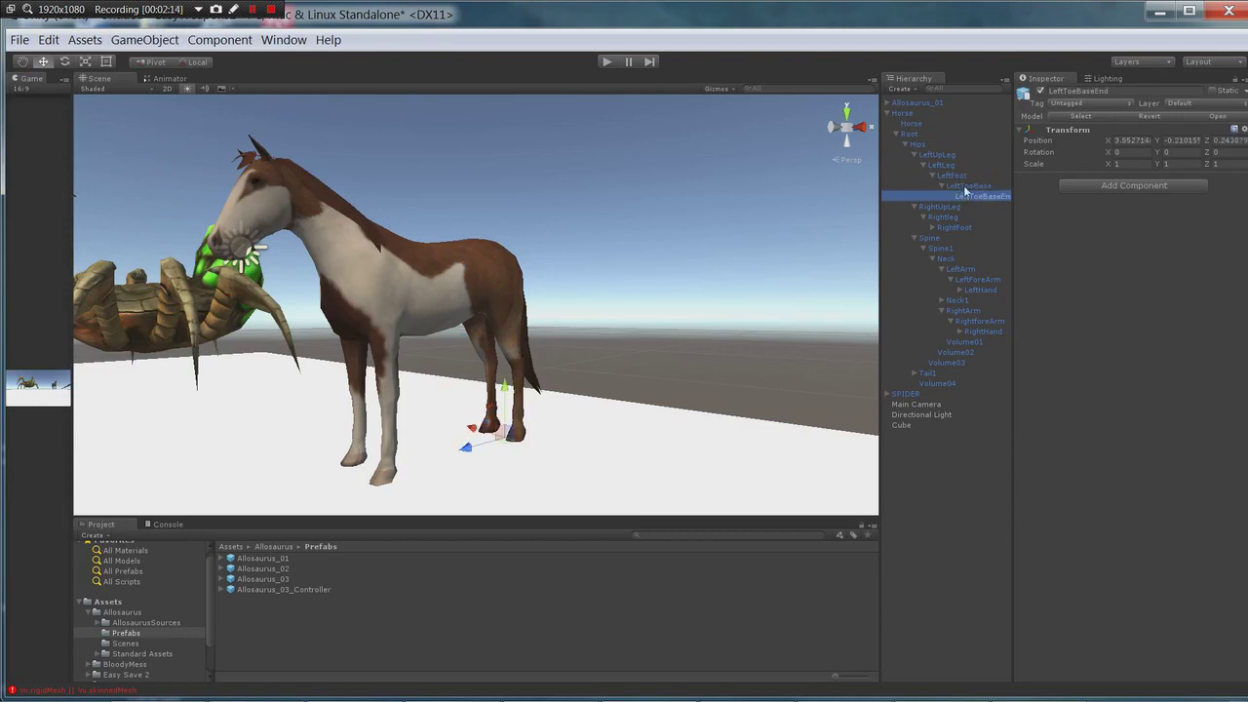
click(957, 184)
click(948, 176)
click(938, 166)
click(926, 154)
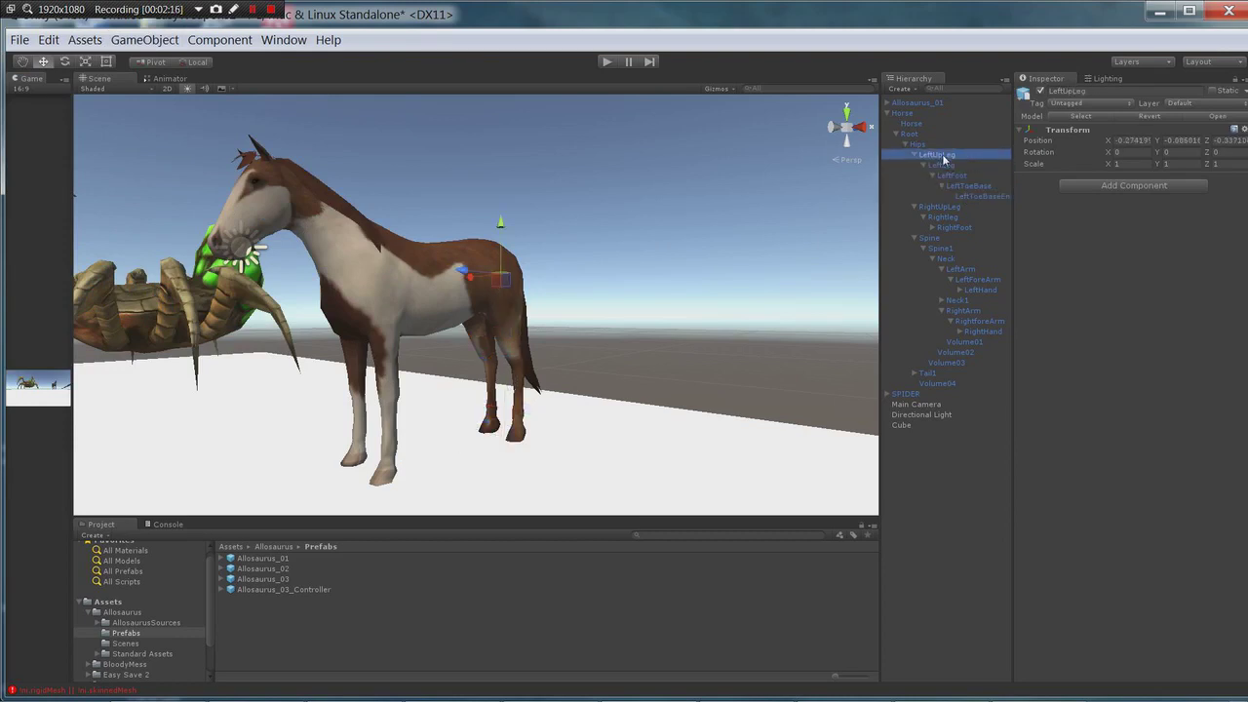
click(942, 165)
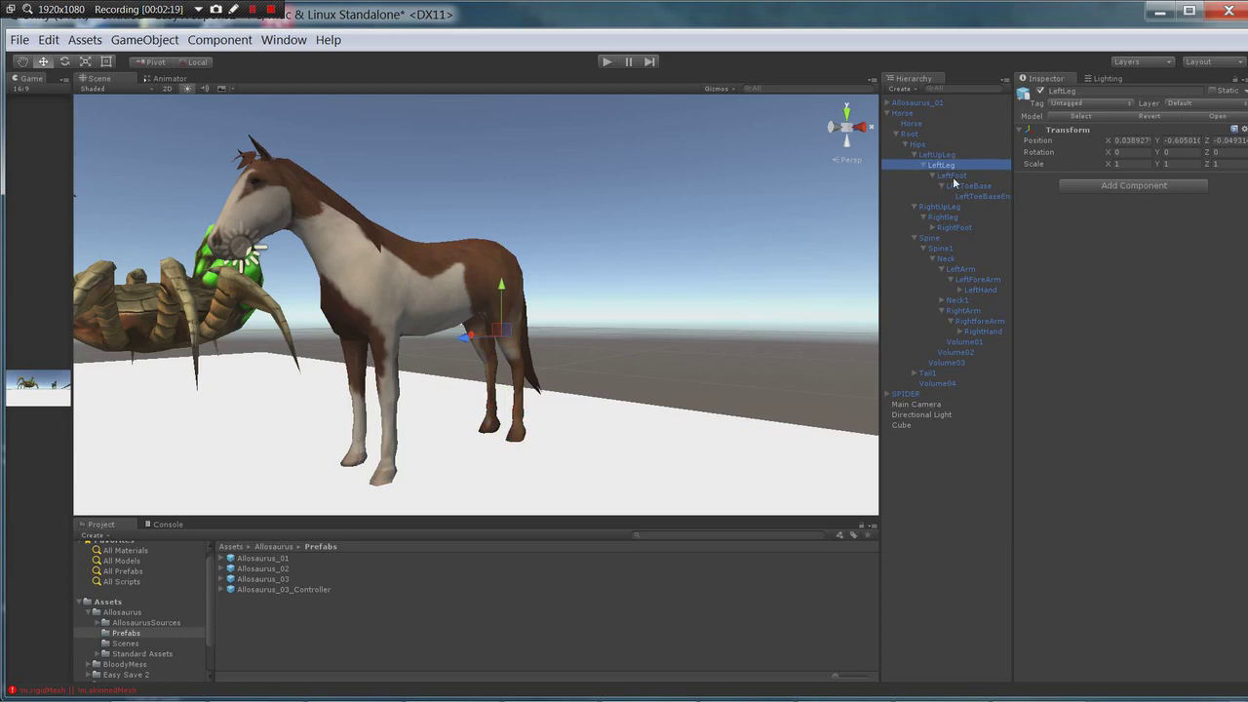
click(944, 156)
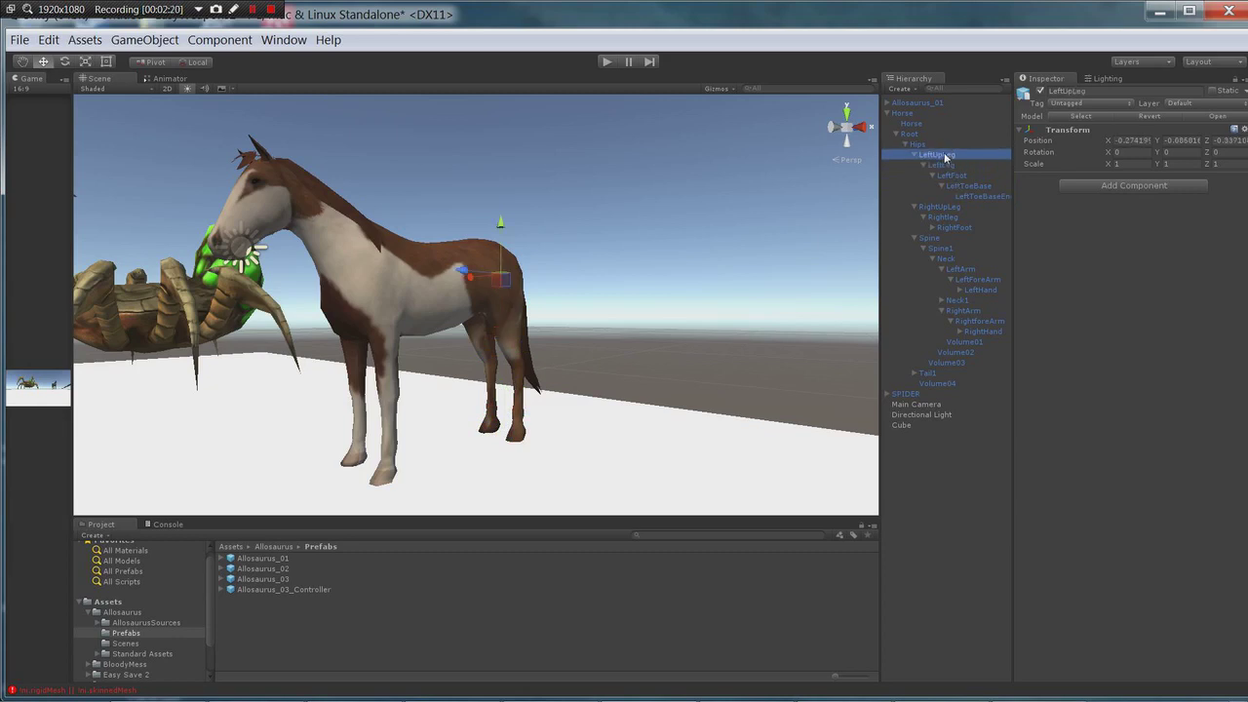
click(1131, 190)
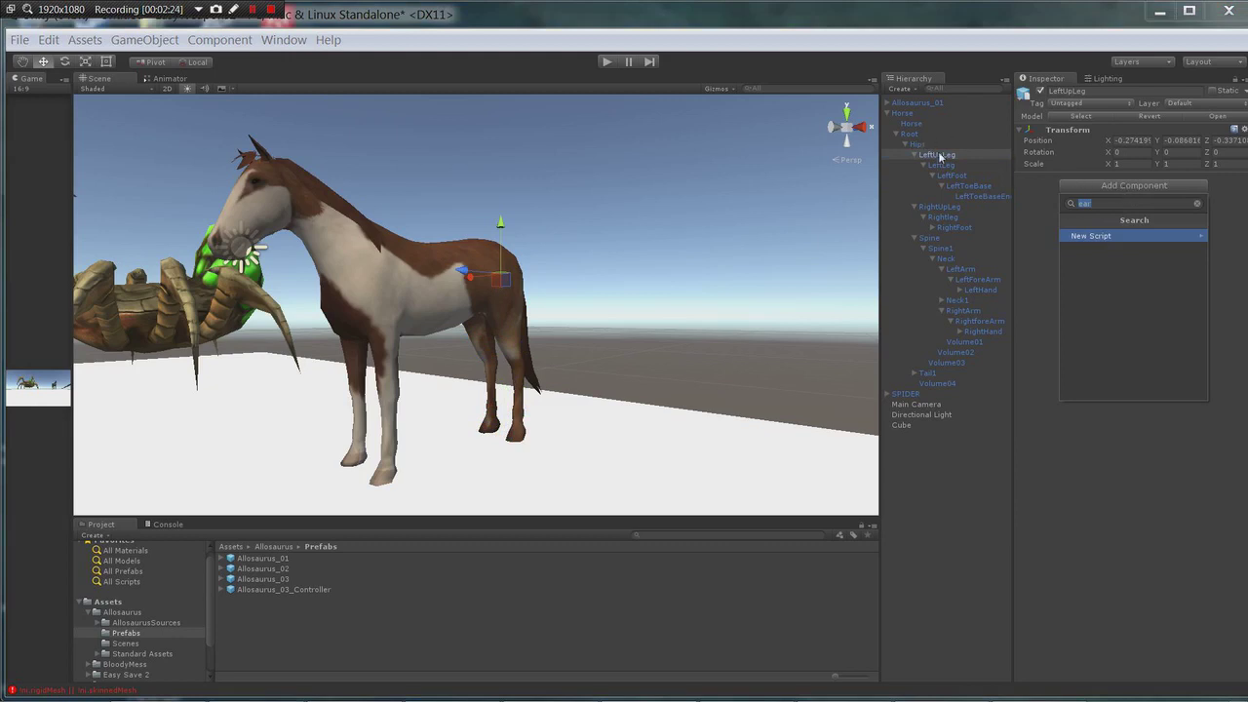
click(624, 271)
click(610, 265)
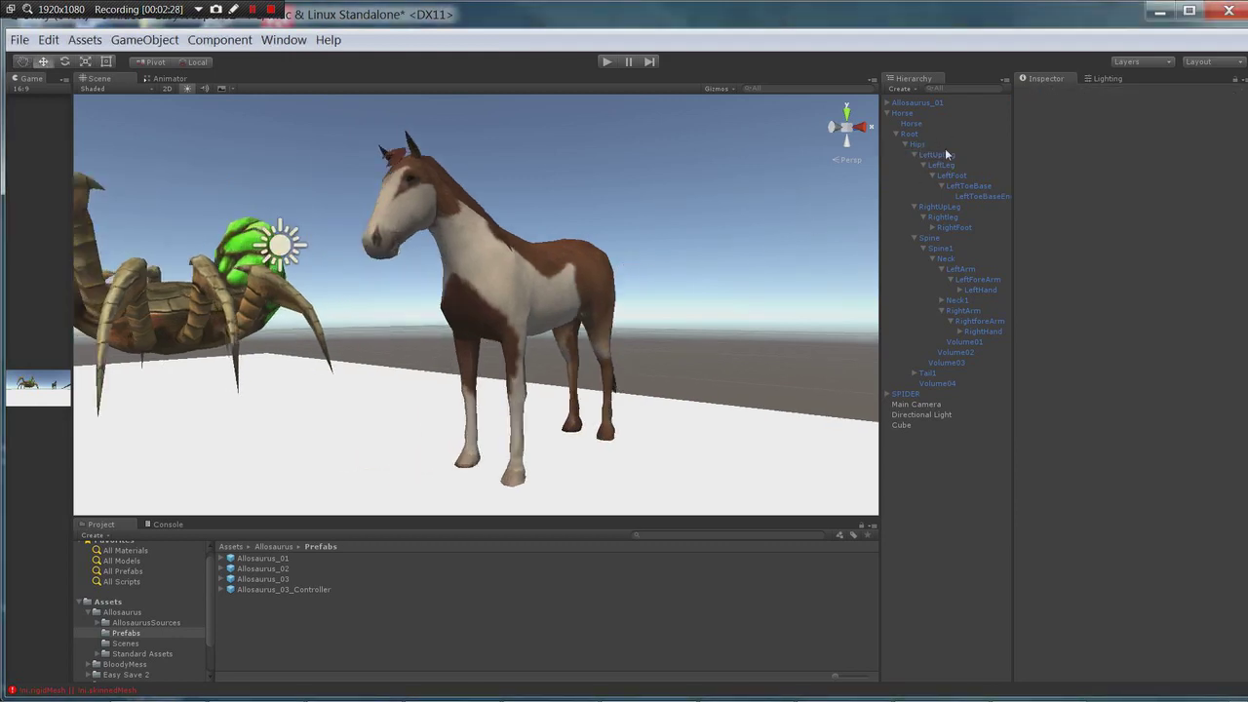
Add a Capsule Collider to the horse's LeftUpLeg bone
click(936, 154)
right_drag(663, 243, 384, 297)
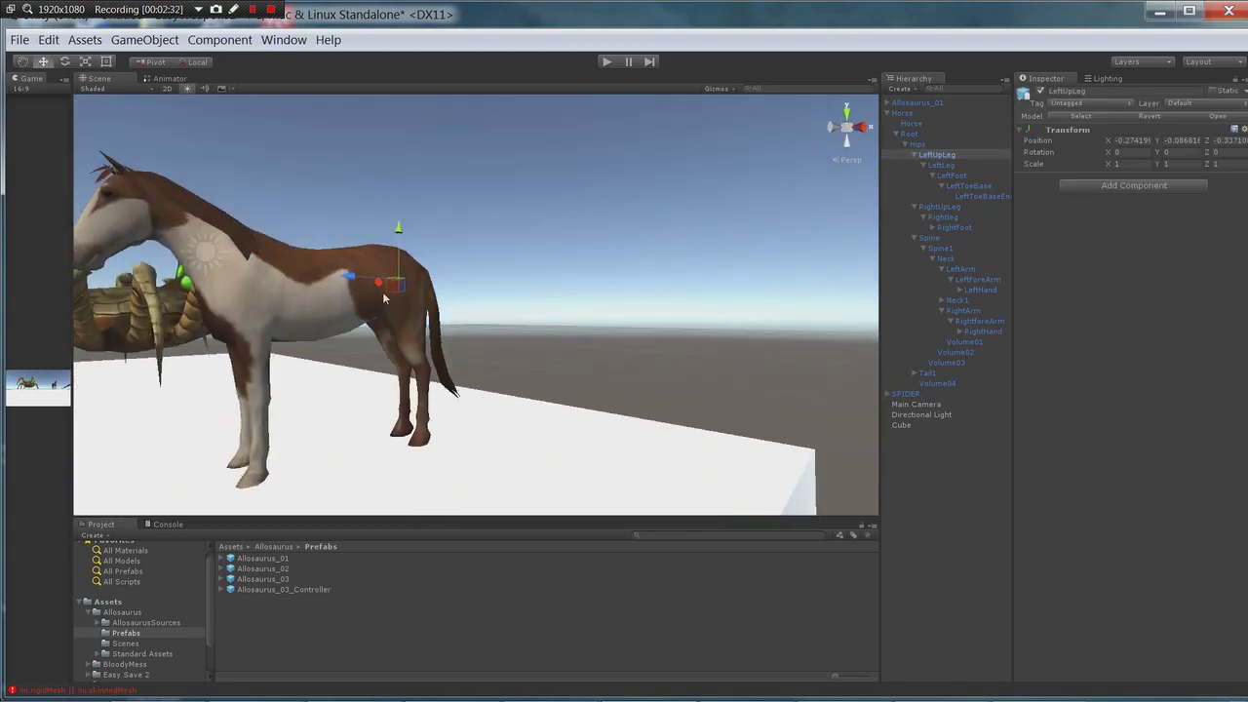
click(1102, 185)
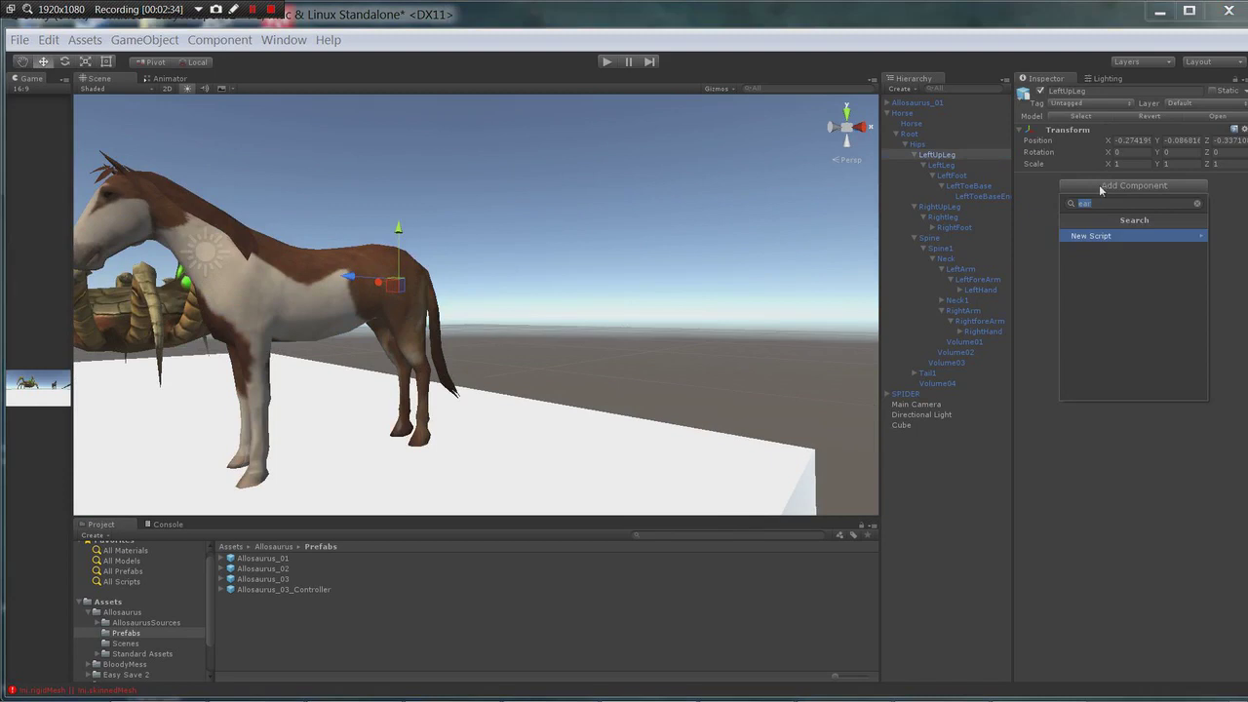
text(capsule)
key(Return)
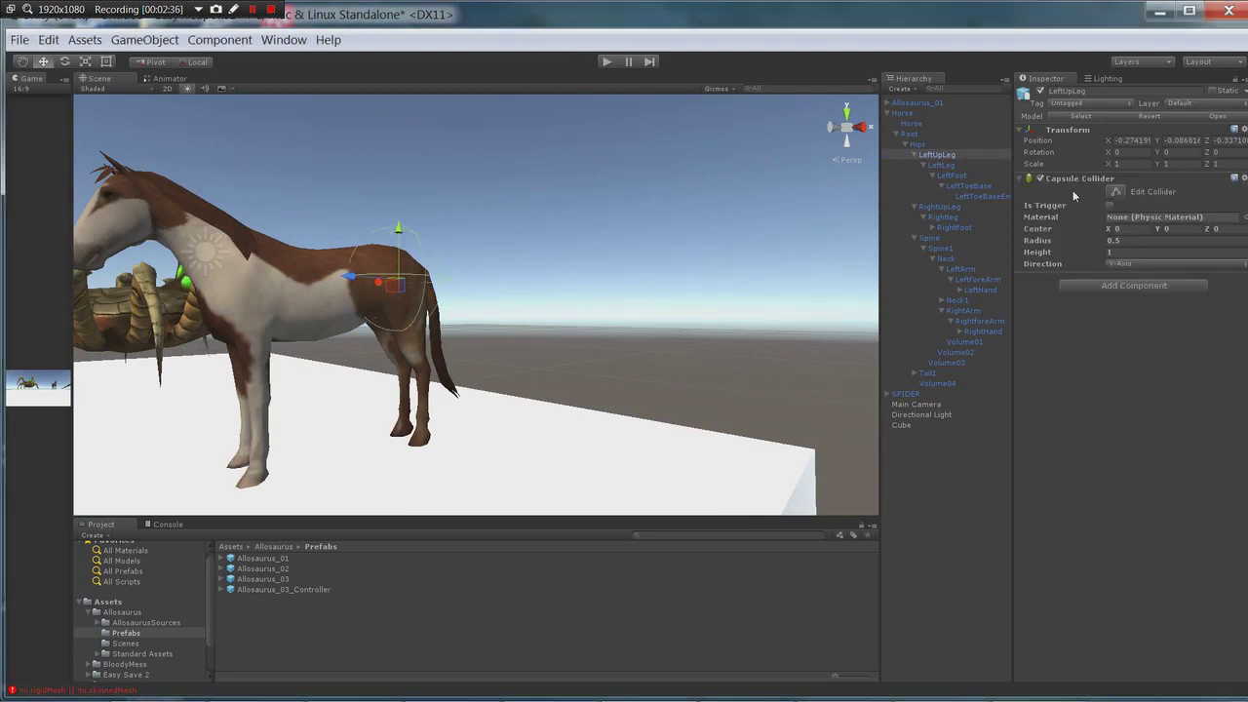
Set the LeftUpLeg capsule's radius to 0.17, try the X-Axis and Z-Axis directions, and return it to Y-Axis
click(1140, 262)
click(1148, 282)
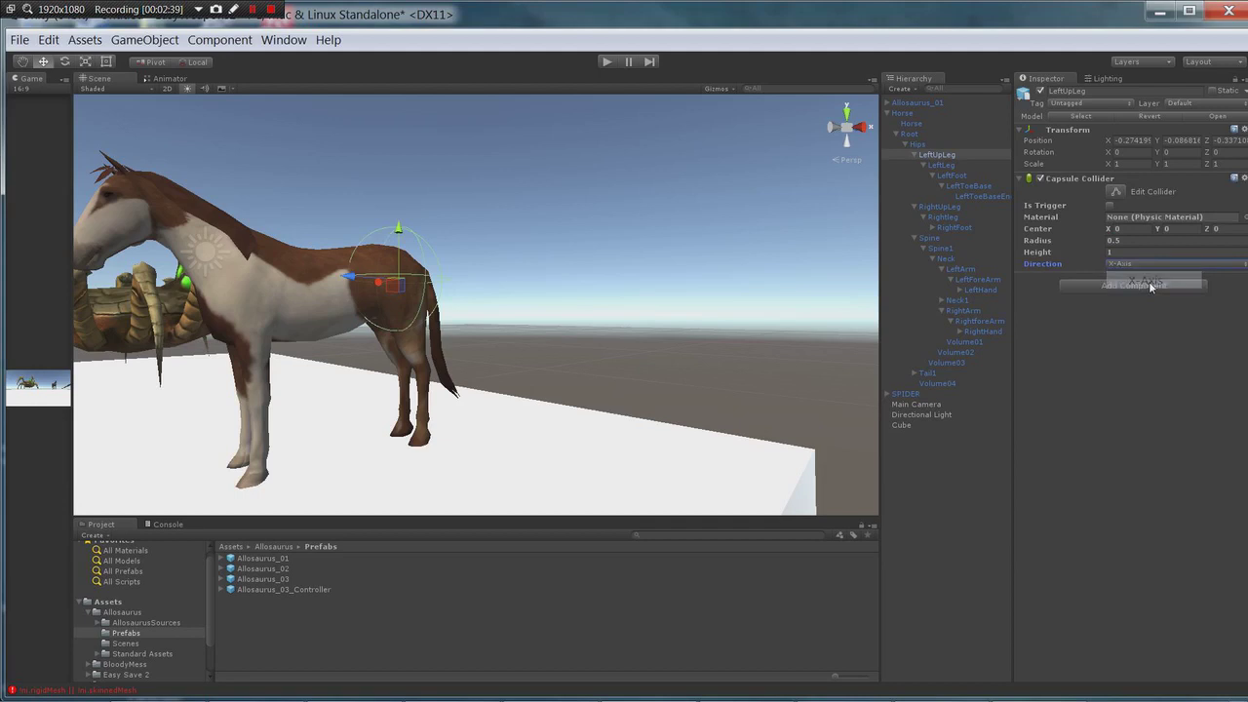
click(1104, 243)
drag(1102, 243, 1091, 243)
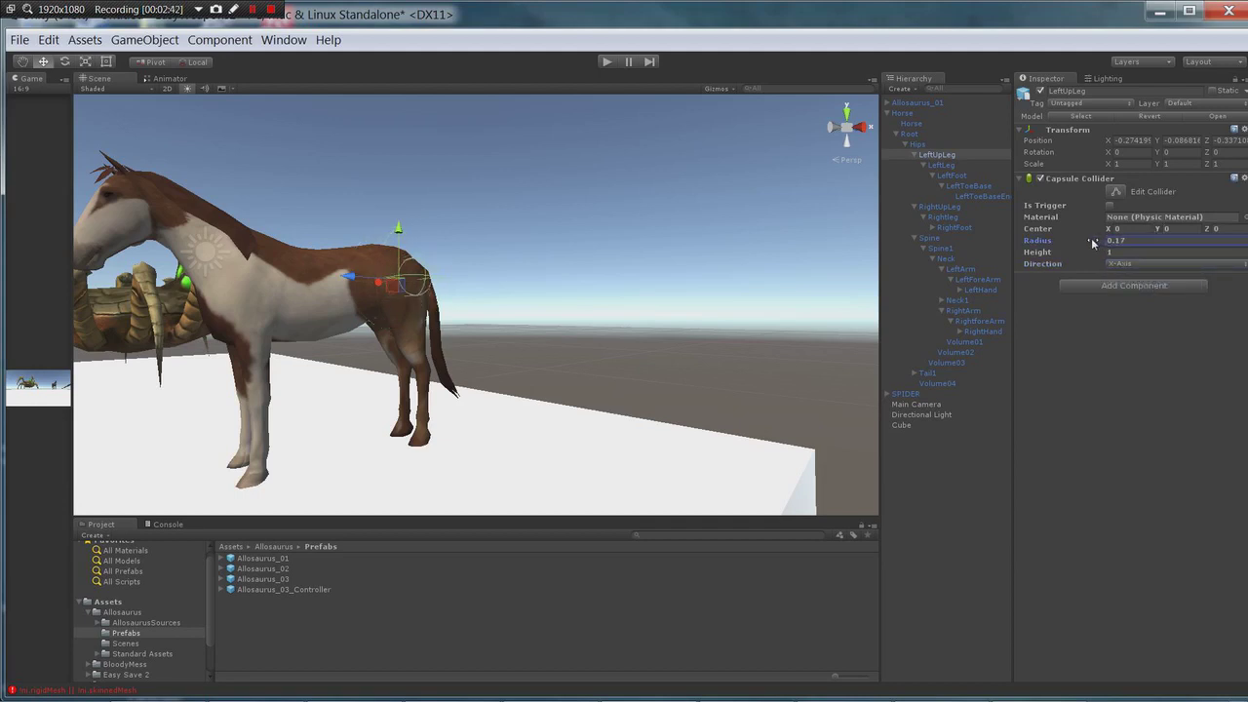
click(1143, 263)
click(1142, 315)
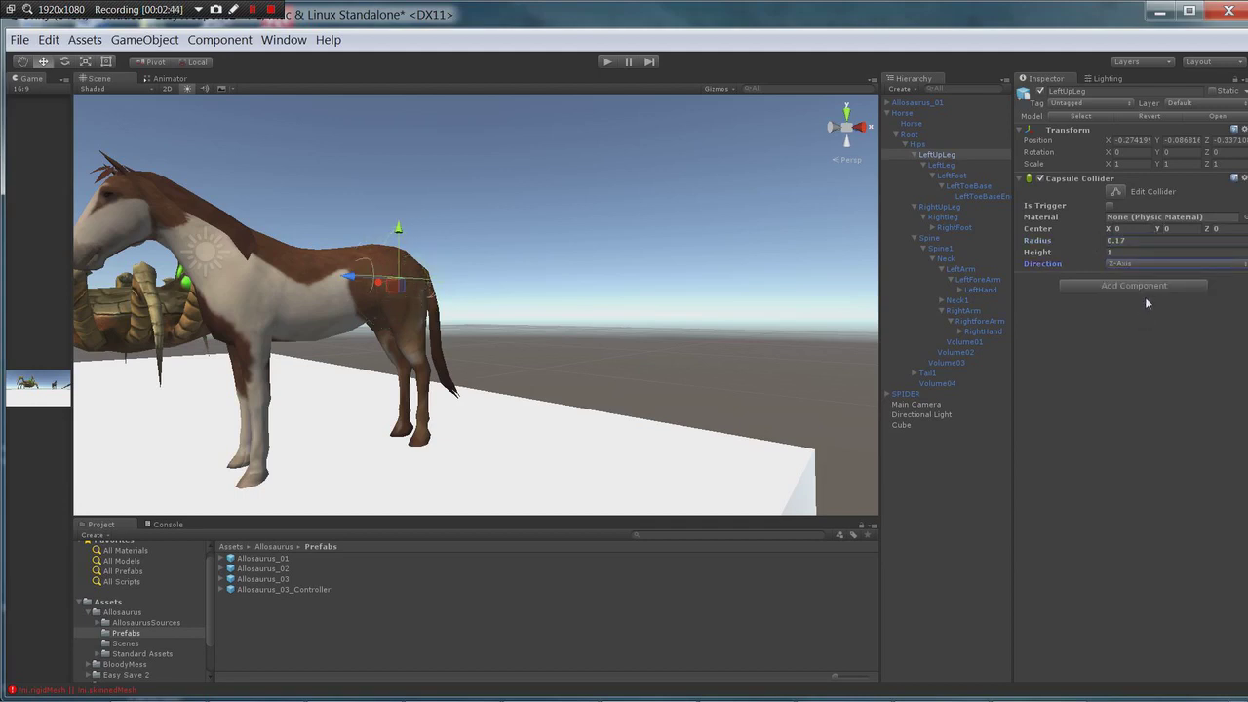
click(1147, 265)
click(1146, 297)
alt+drag(747, 262, 836, 310)
click(1107, 241)
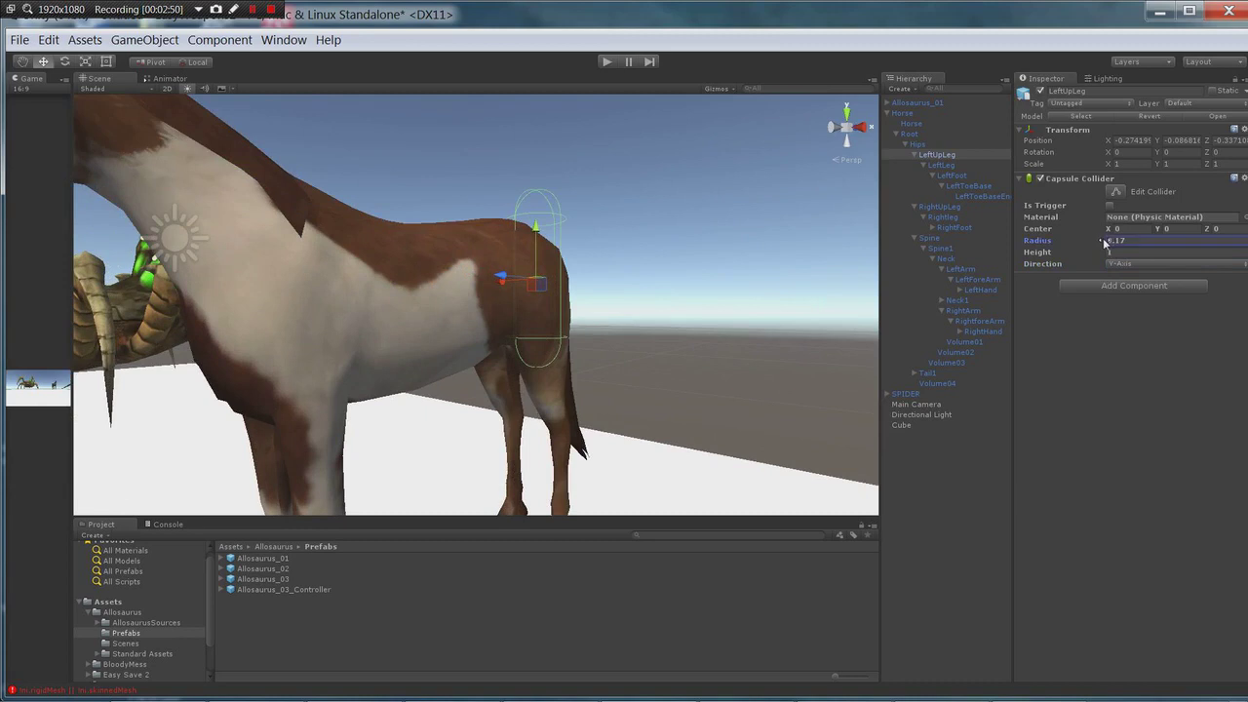
drag(1102, 244, 1108, 244)
alt+drag(795, 277, 792, 251)
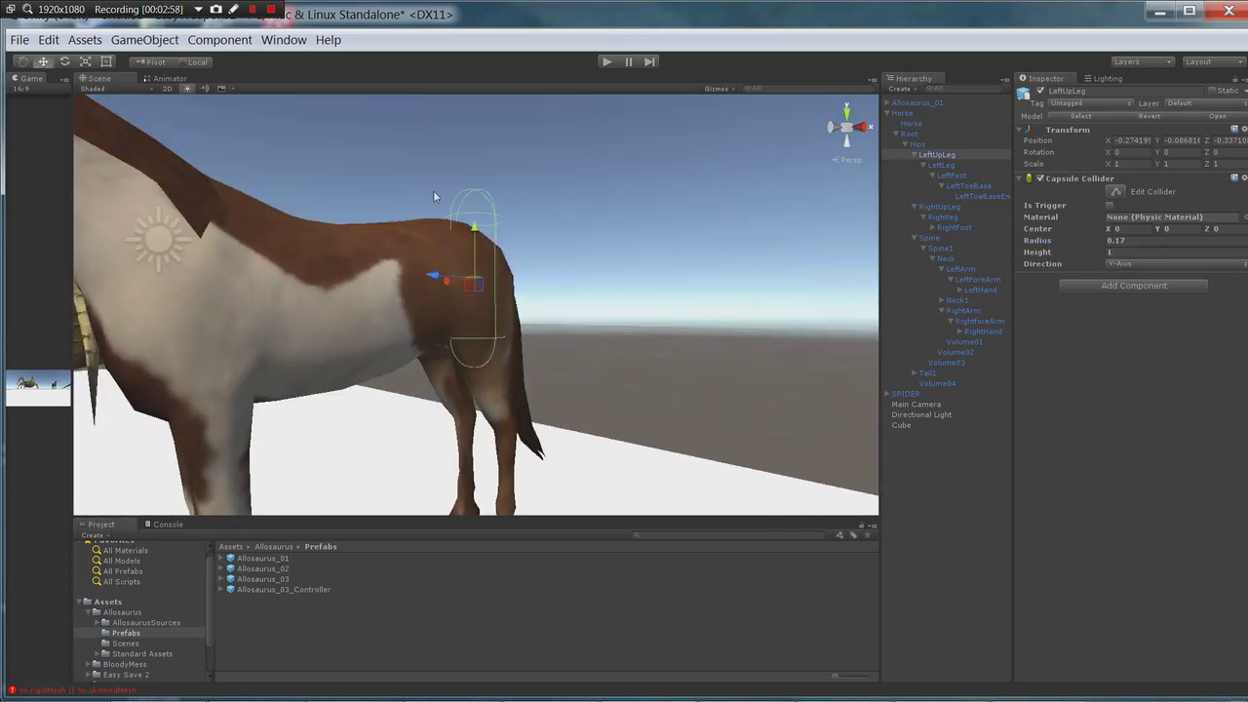
Add a Capsule Collider to the LeftLeg bone with radius 0.17 and height 1.05
click(942, 166)
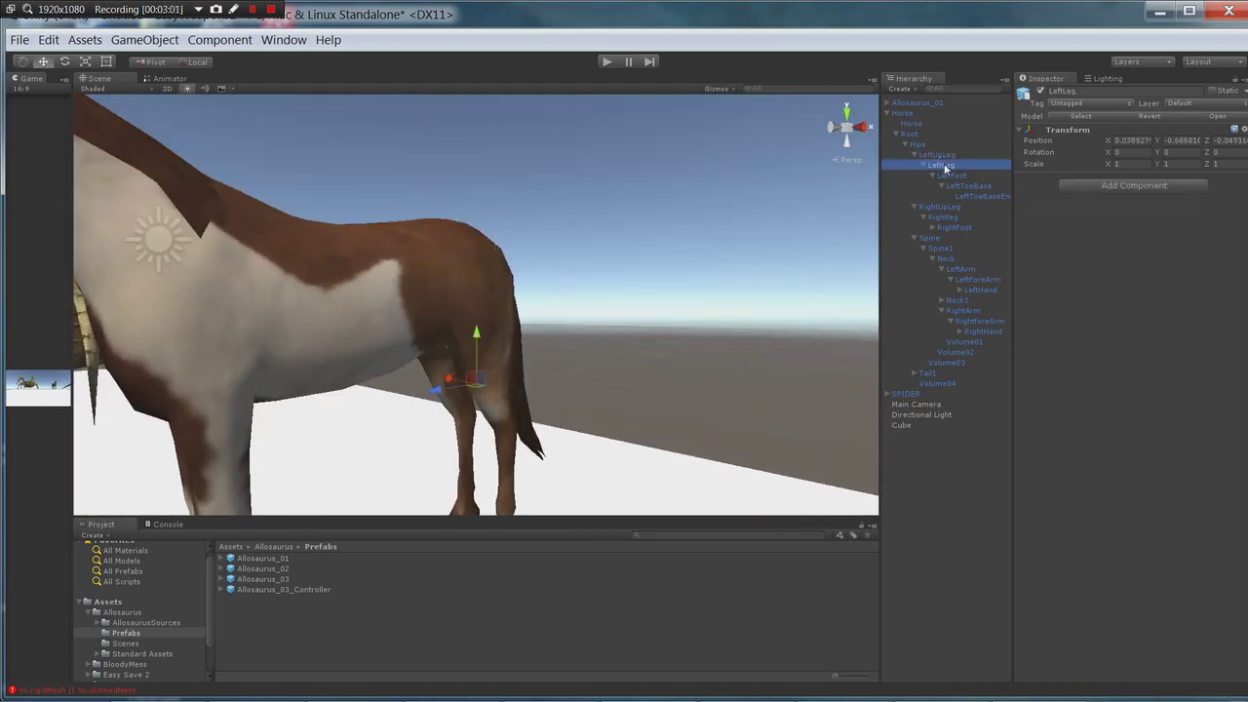
click(1118, 186)
click(1109, 234)
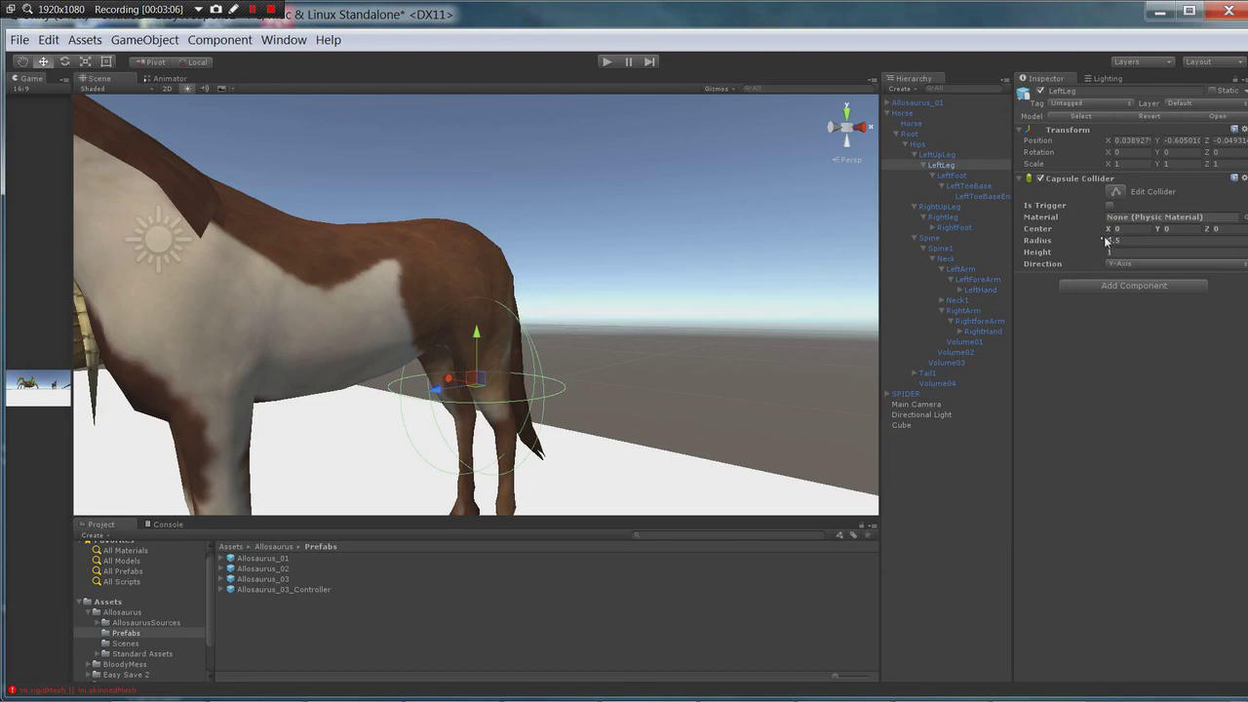
mouse_move(1108, 240)
mouse_down()
mouse_move(1093, 239)
mouse_move(1106, 254)
mouse_up()
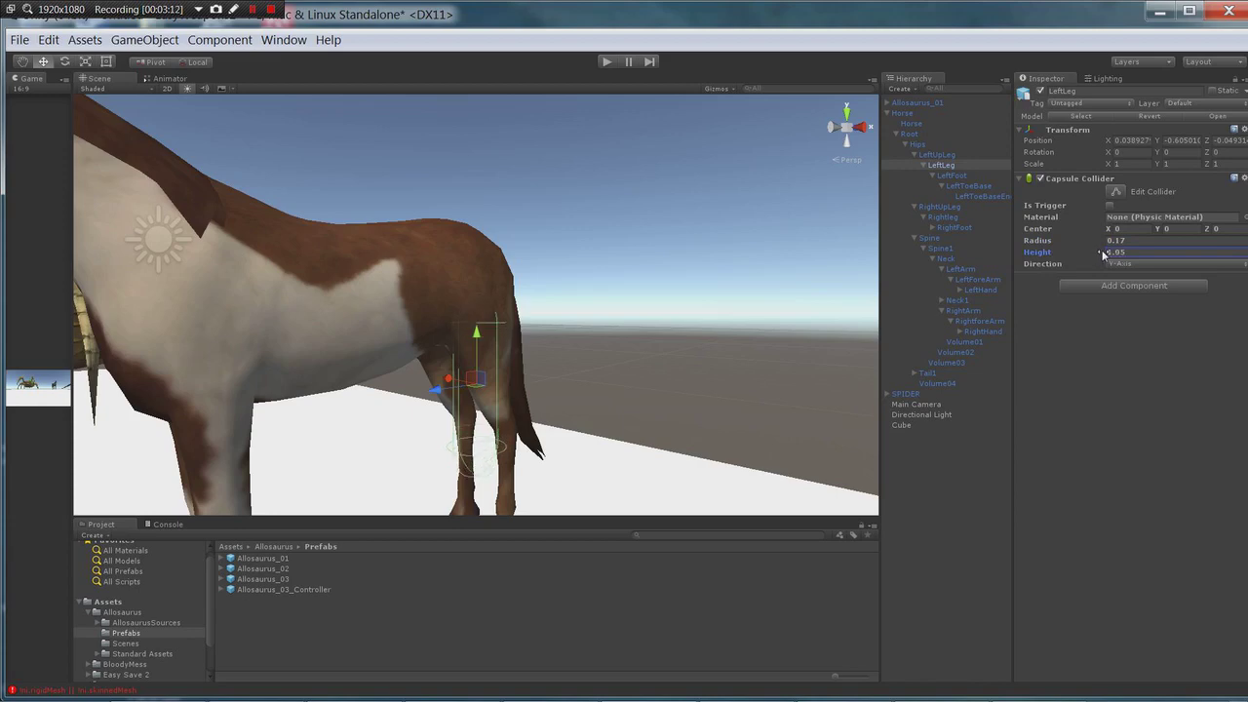
Try the LeftLeg capsule along the X-Axis and Z-Axis, and set its direction back to Y-Axis
alt+drag(746, 249, 707, 225)
key(w)
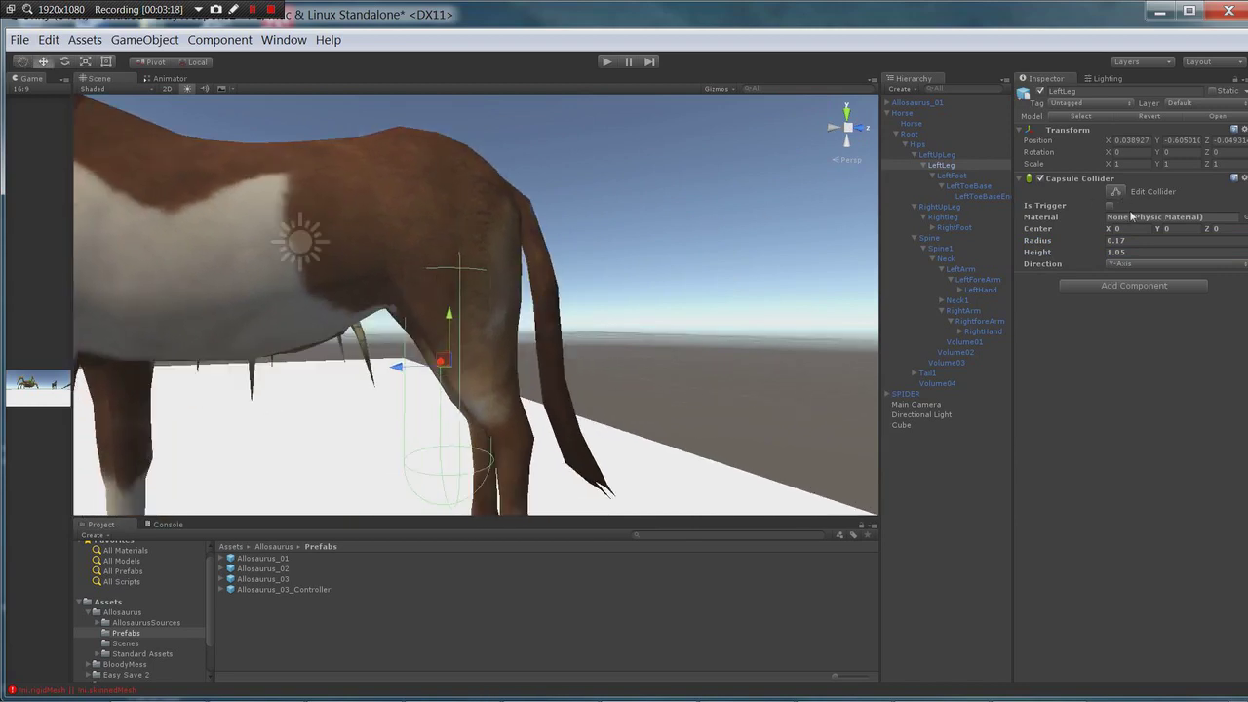
click(1129, 263)
click(1144, 281)
click(1142, 264)
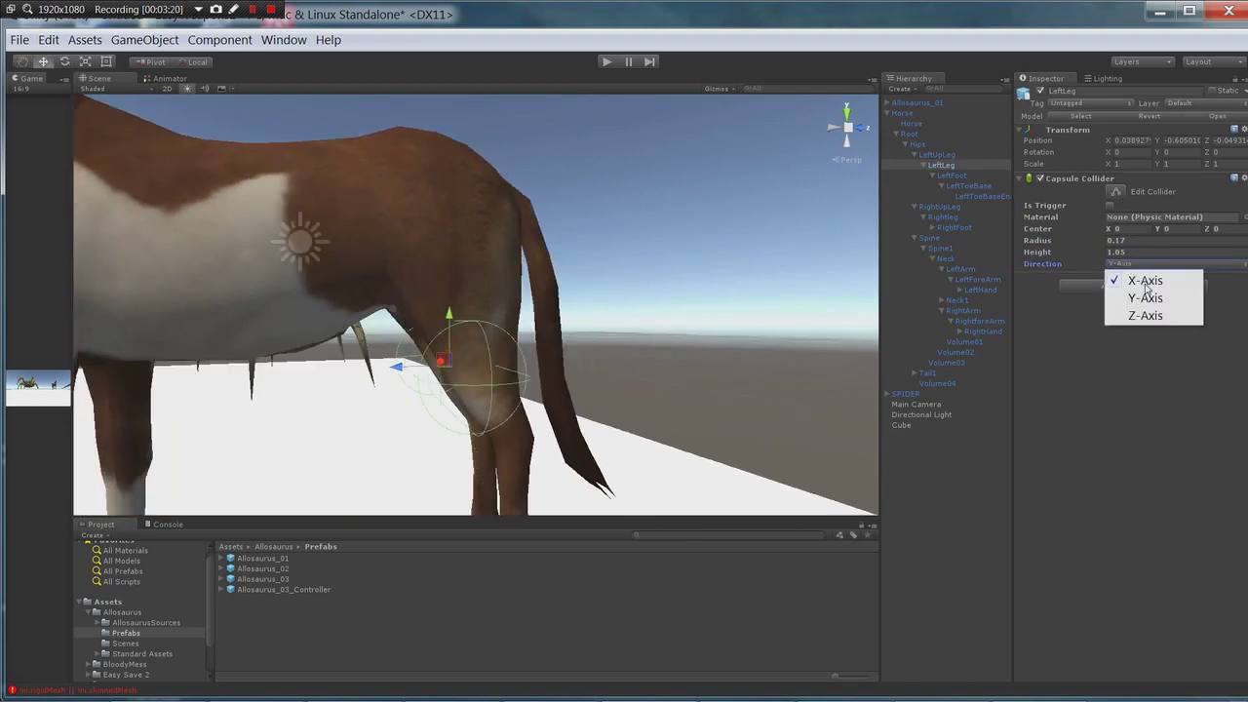
click(1150, 313)
click(1148, 261)
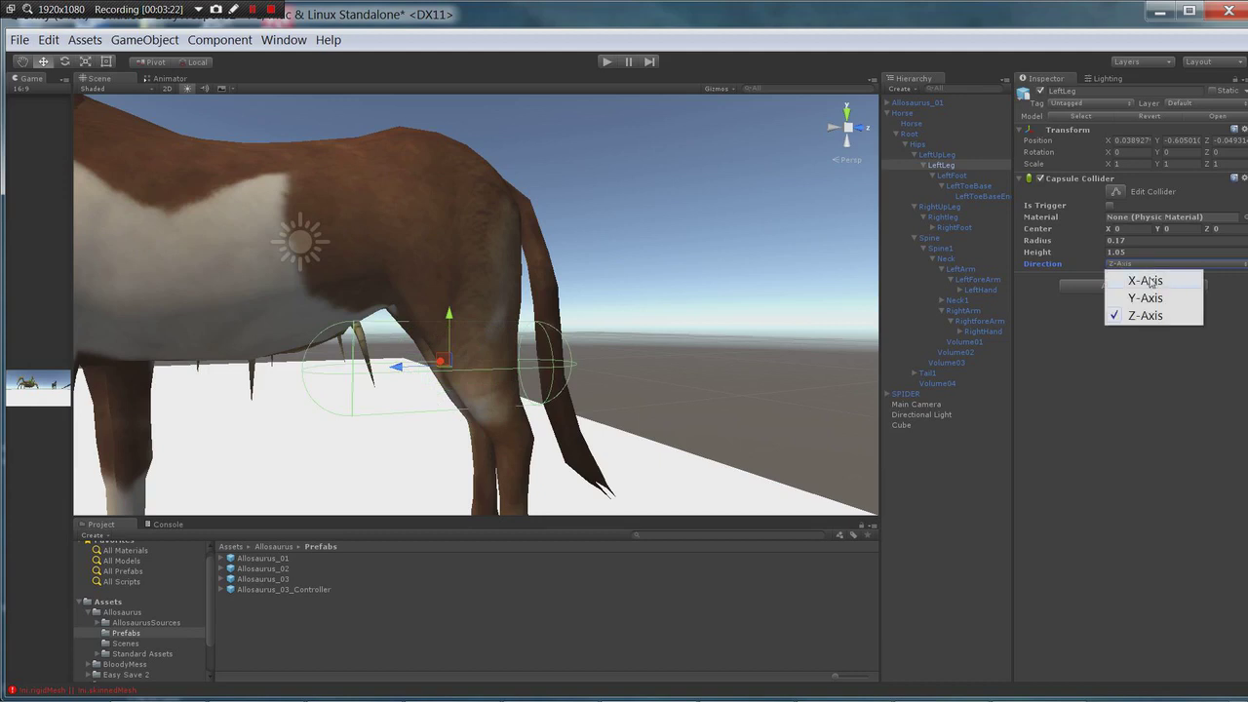
click(1143, 278)
click(1141, 265)
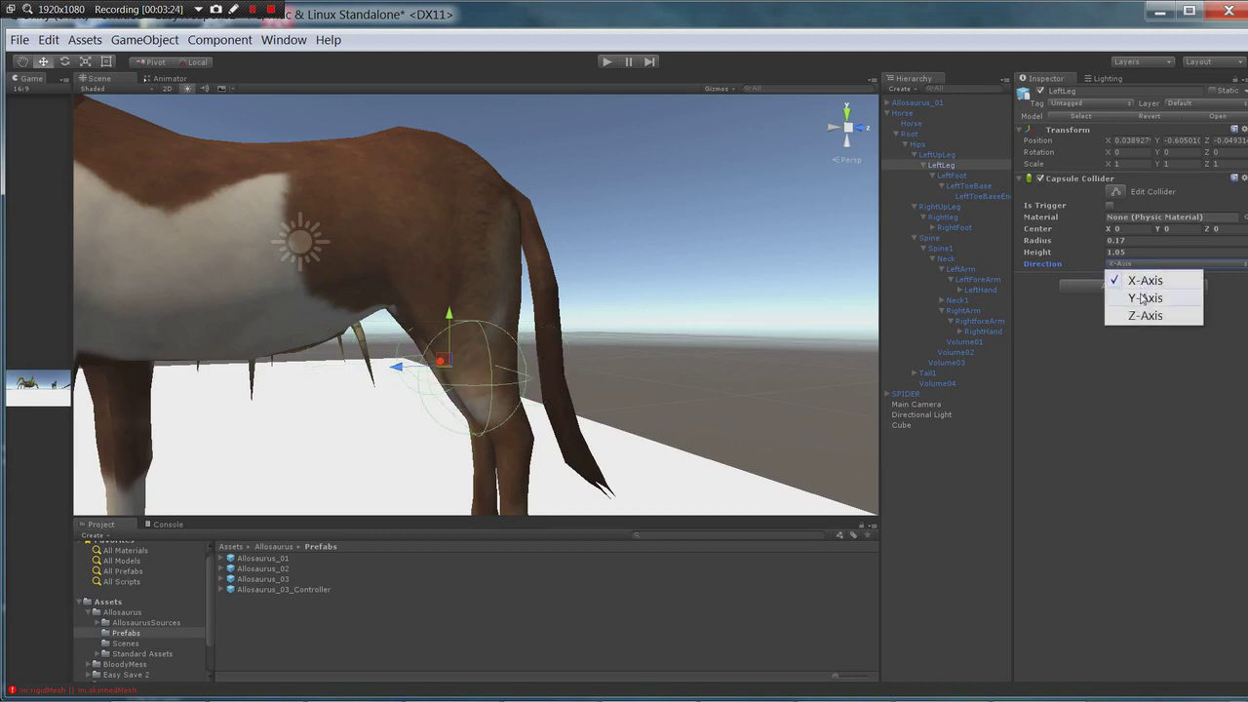
click(1139, 296)
Try rotating the LeftLeg bone about Y and X, and restore both rotations to 0
click(955, 174)
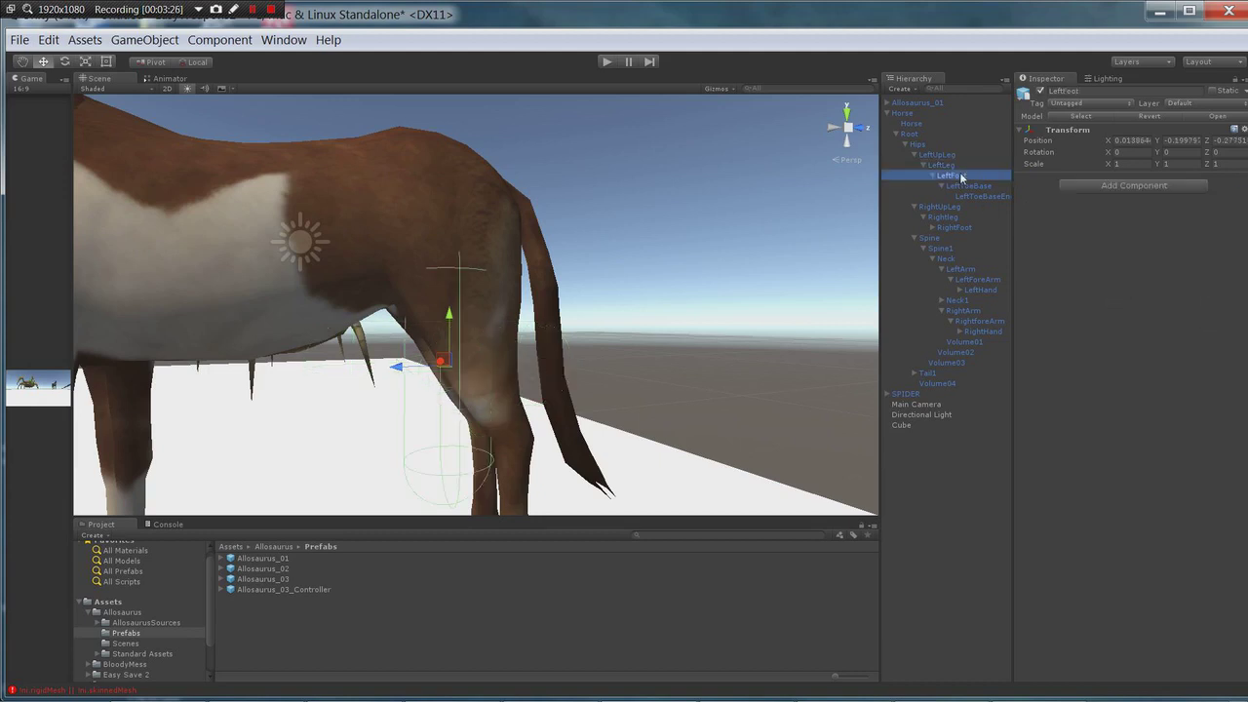
click(957, 167)
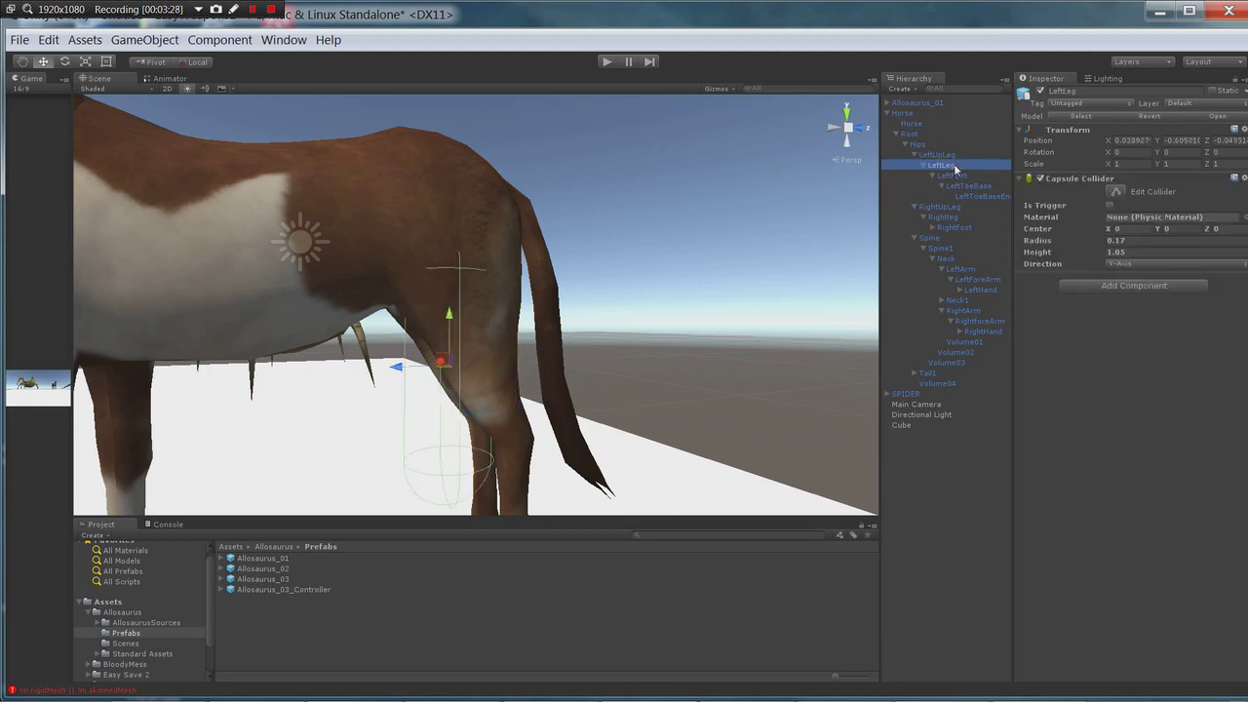
click(1166, 152)
text(5.74)
double_click(1197, 152)
text(1.76)
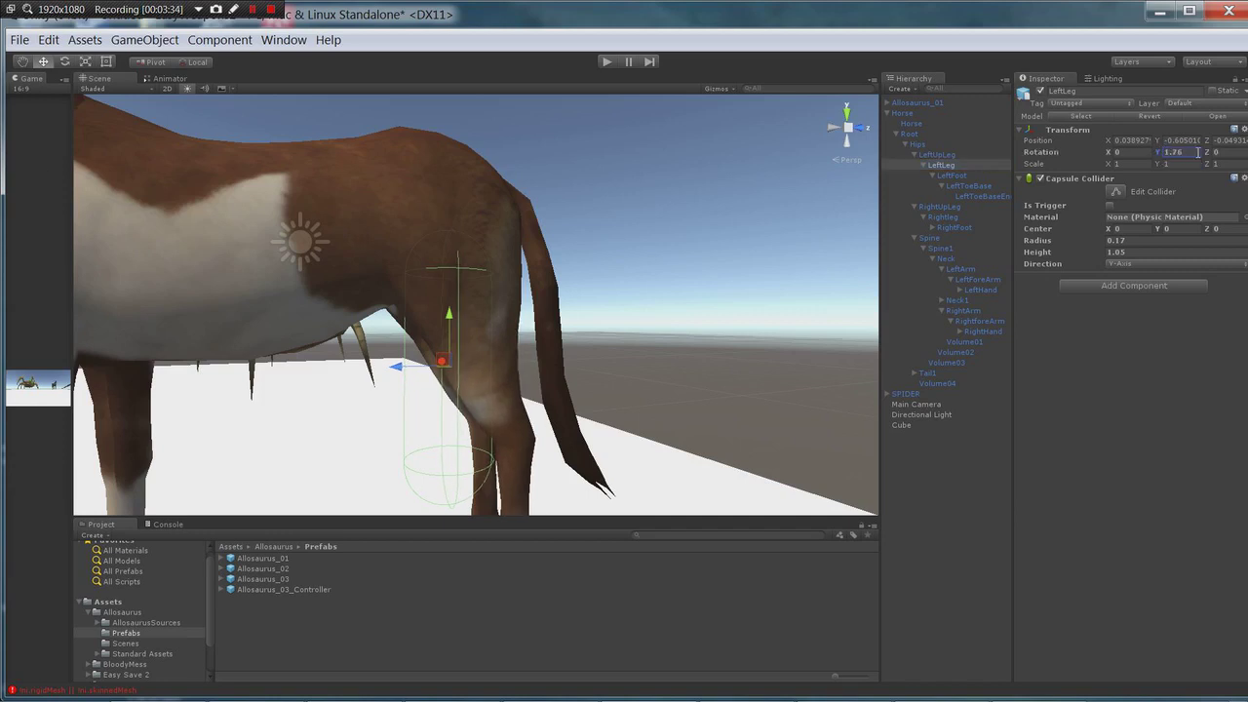
double_click(1192, 152)
text(0)
drag(1110, 153, 850, 161)
key(ctrl+z)
Reduce the height of the LeftUpLeg capsule collider to 0.51
alt+drag(264, 318, 380, 310)
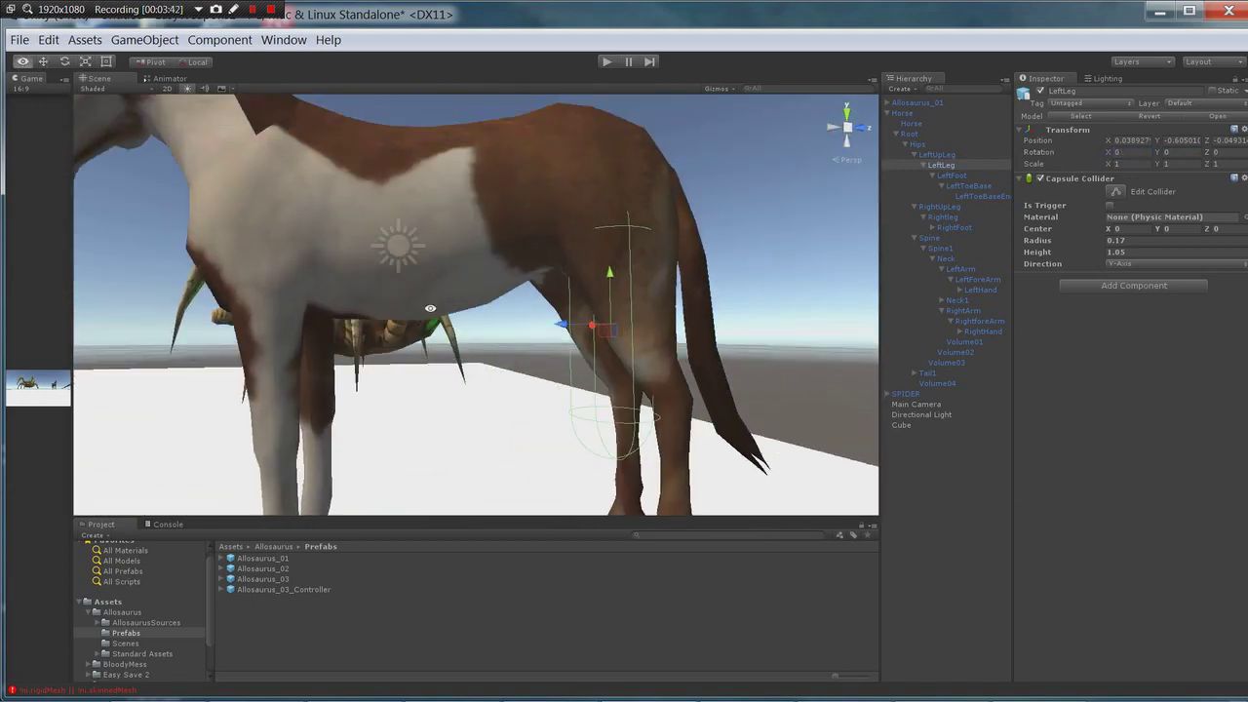
key(w)
click(953, 154)
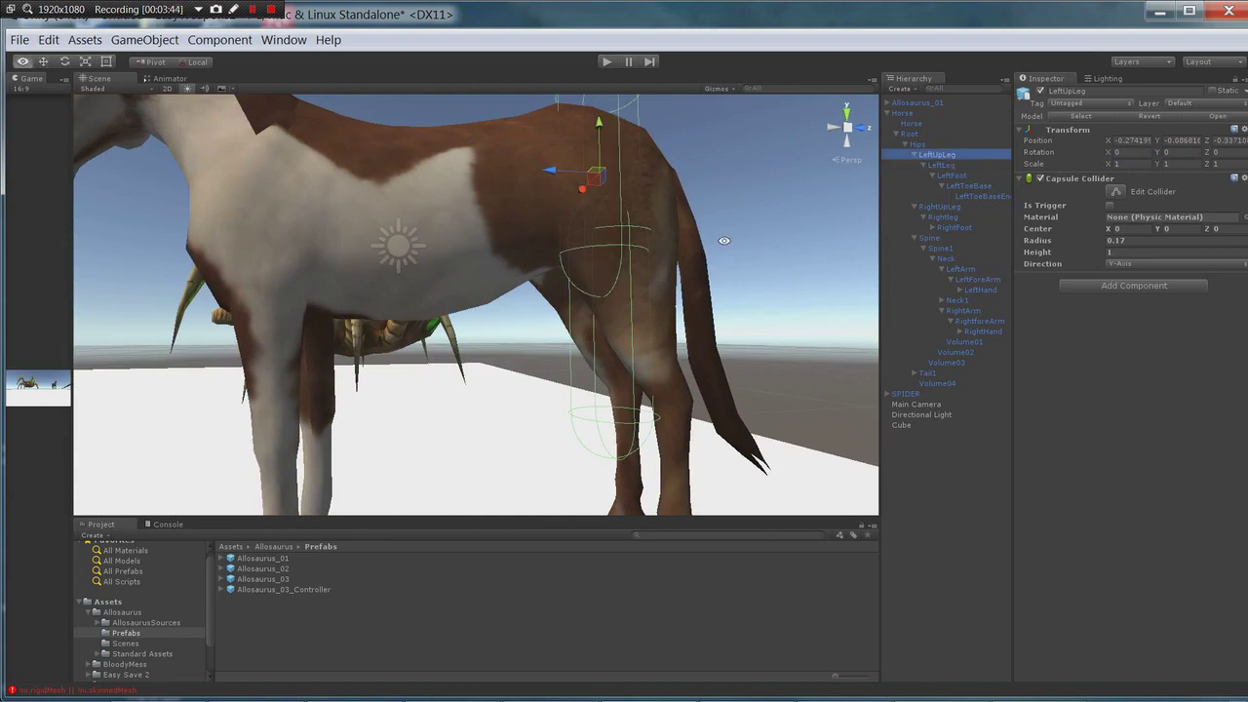
middle_drag(468, 292, 470, 390)
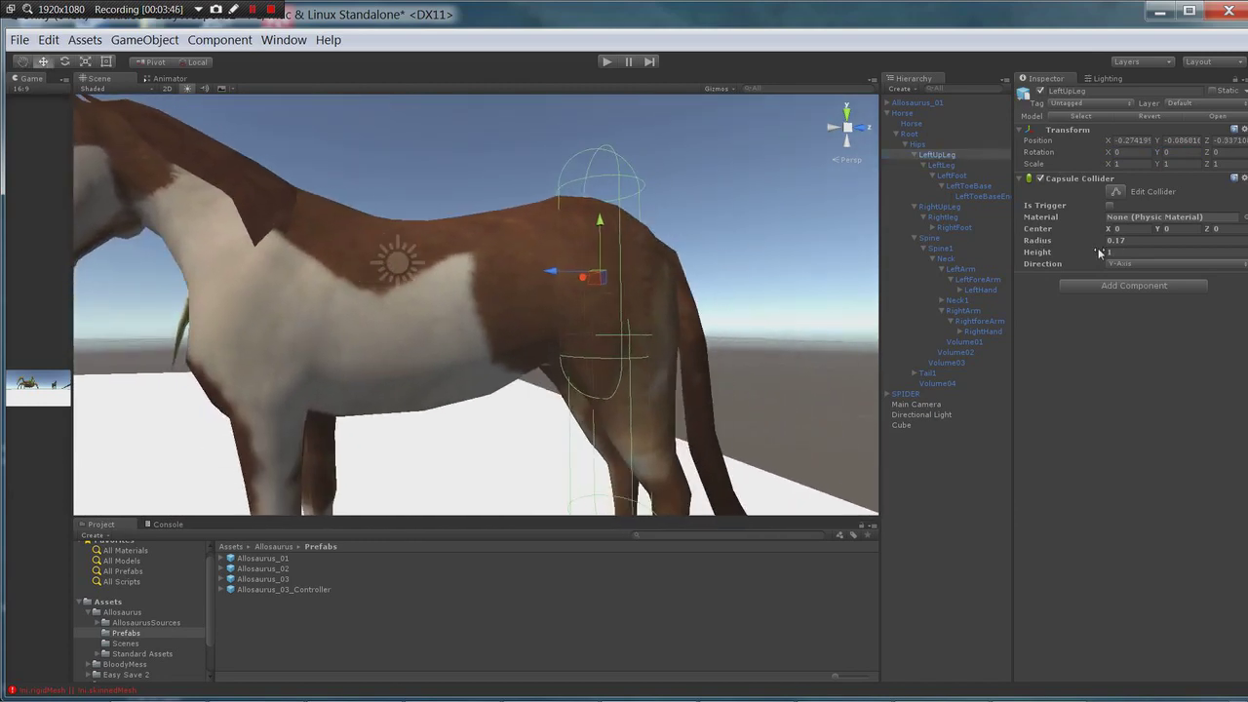
drag(1101, 254, 1089, 253)
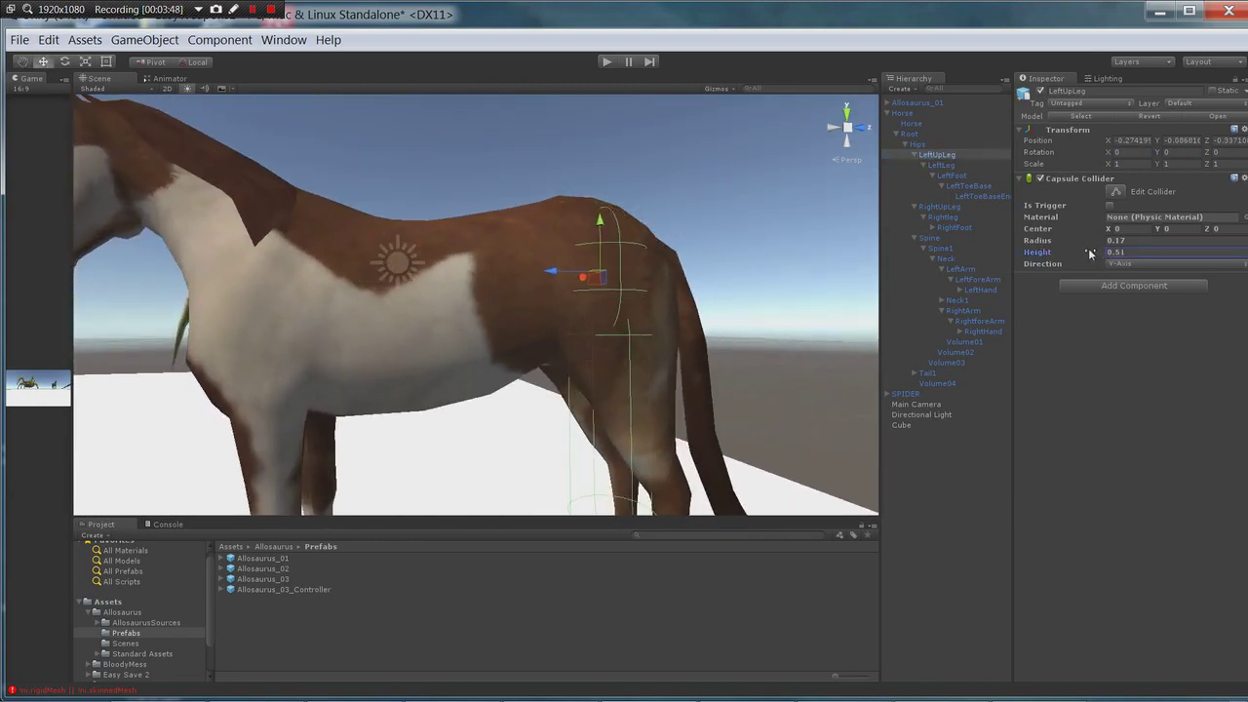
Compare the LeftUpLeg and LeftLeg bones and their colliders on the hind leg, and check LeftFoot
mouse_move(790, 358)
alt+mouse_down()
mouse_move(755, 303)
mouse_move(785, 356)
alt+mouse_up()
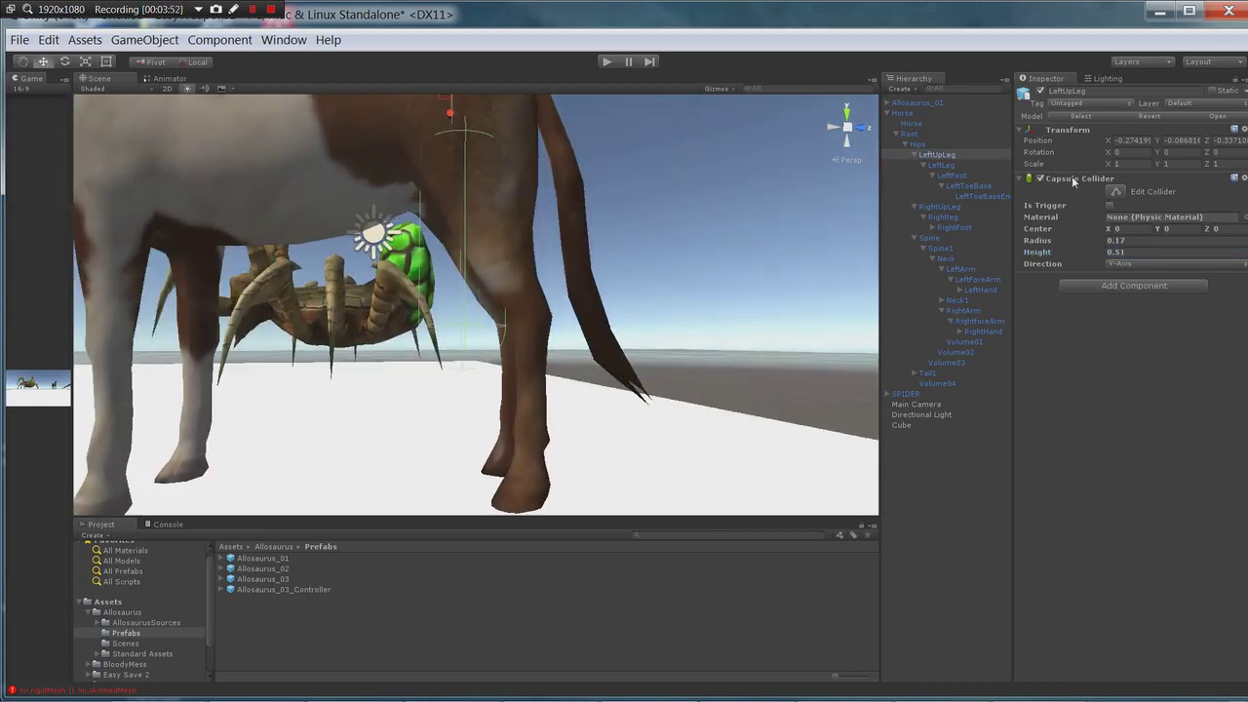
click(942, 166)
click(937, 155)
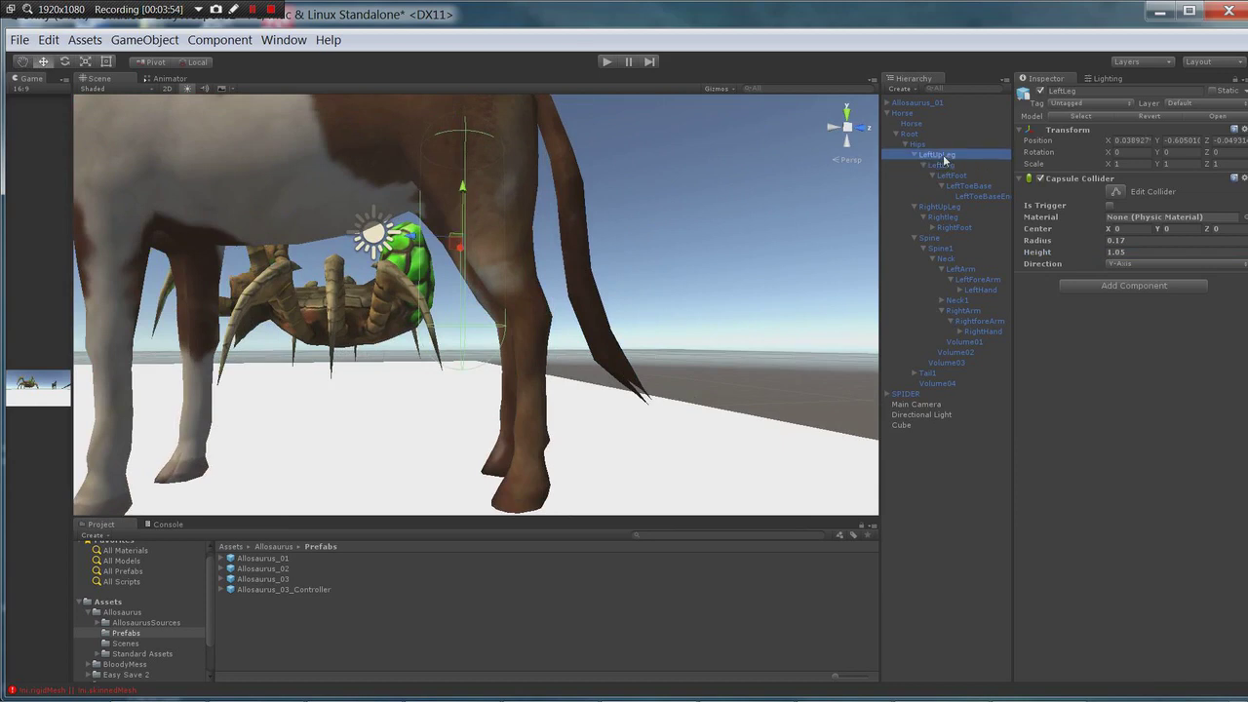
click(940, 164)
click(938, 156)
key(f)
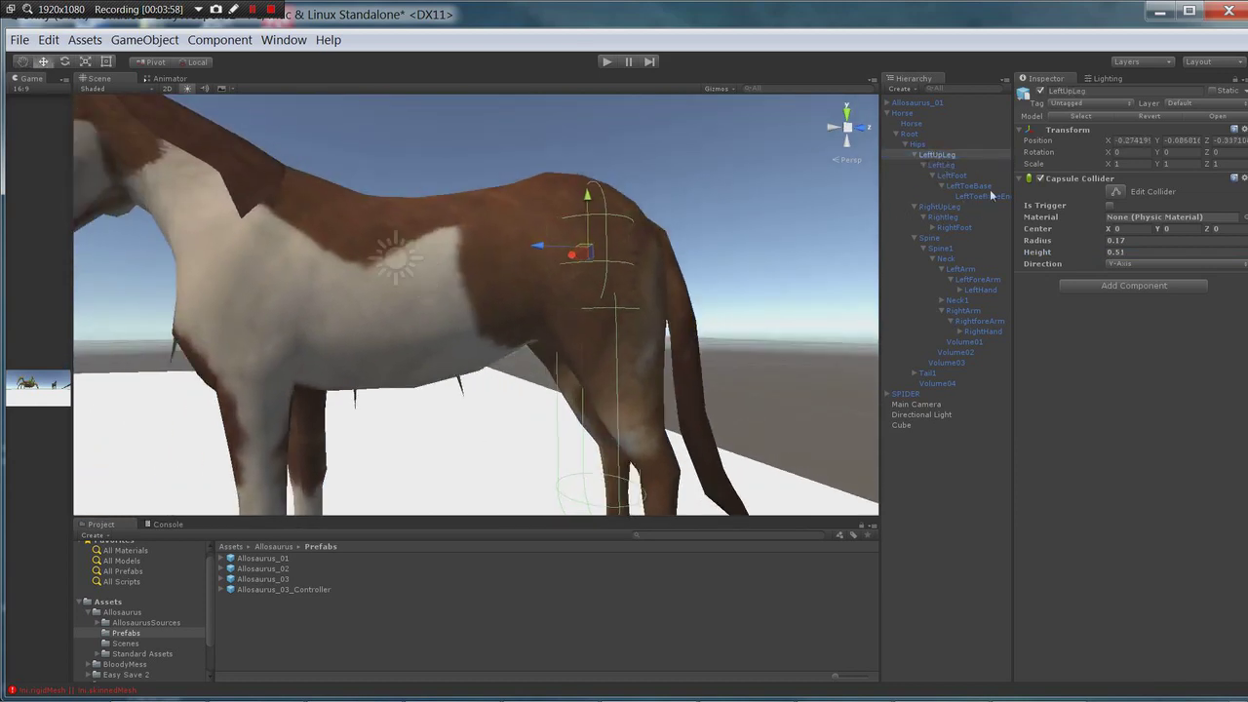
click(942, 164)
alt+drag(774, 260, 668, 447)
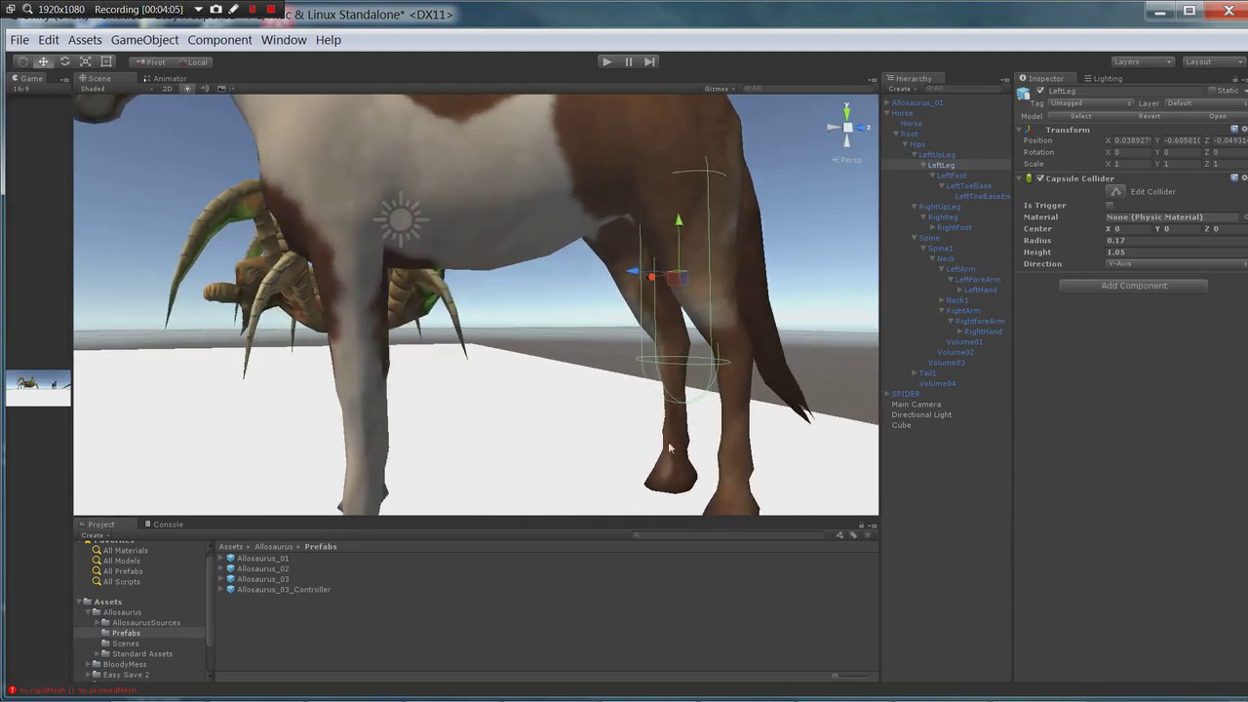
click(955, 176)
click(966, 167)
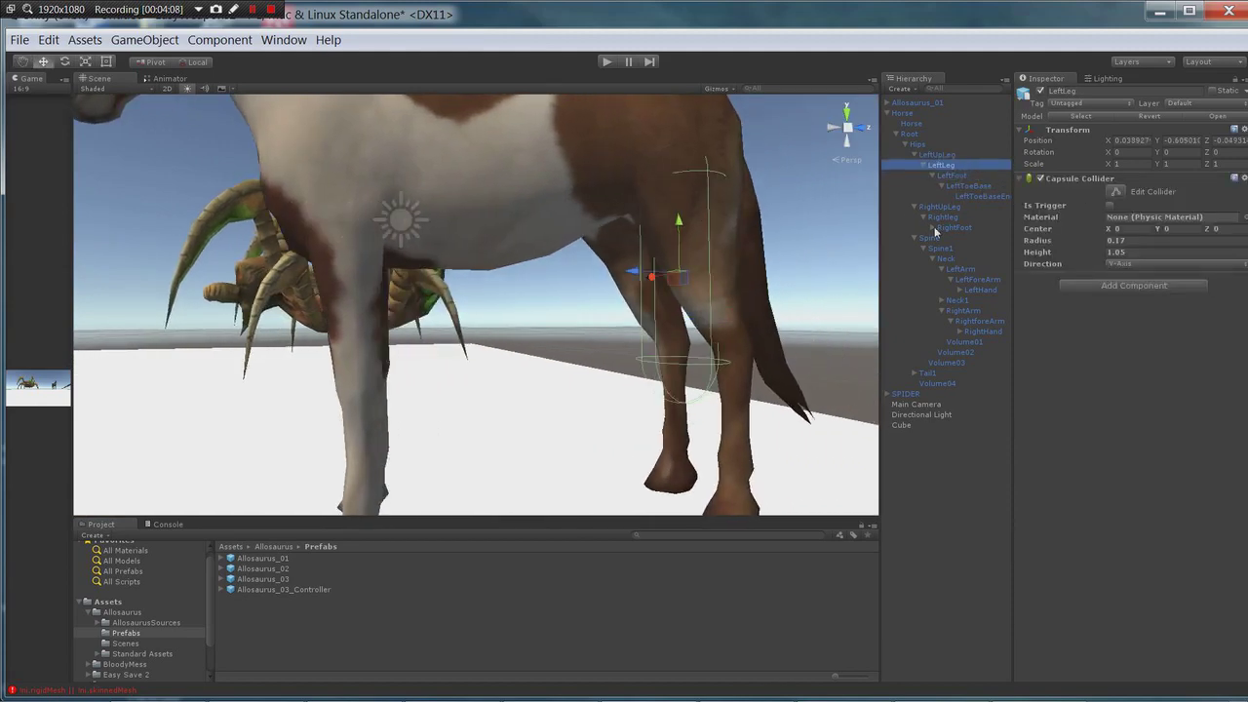
Open the Dude folder inside the BloodyMess Prefabs folder
scroll(758, 279, down, 5)
mouse_move(758, 278)
alt+mouse_down()
mouse_move(733, 265)
mouse_move(760, 275)
alt+mouse_up()
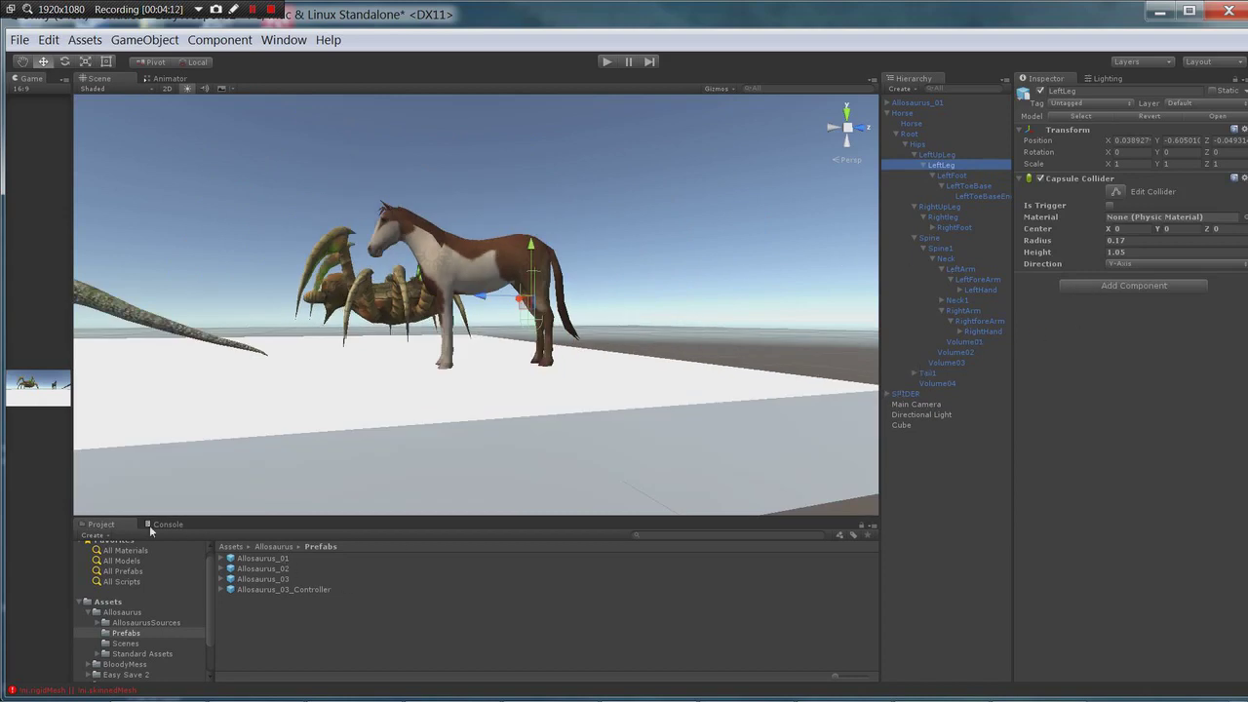
scroll(127, 651, down, 2)
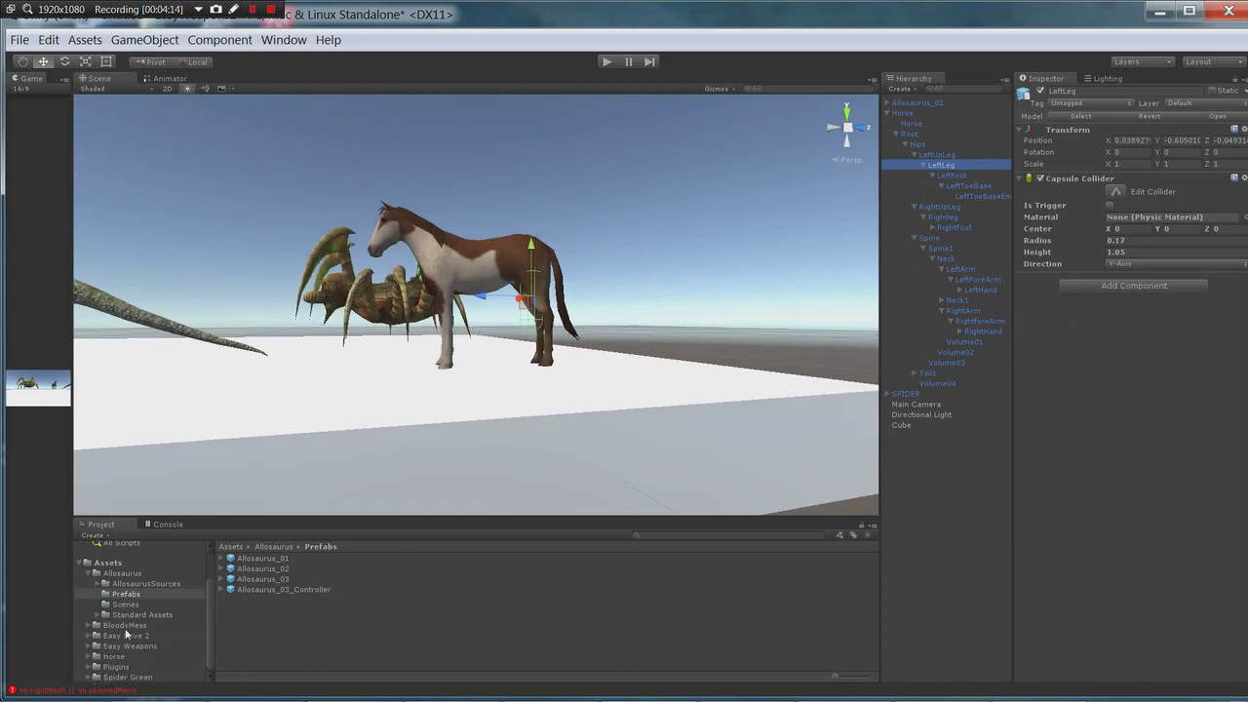
click(125, 625)
click(250, 590)
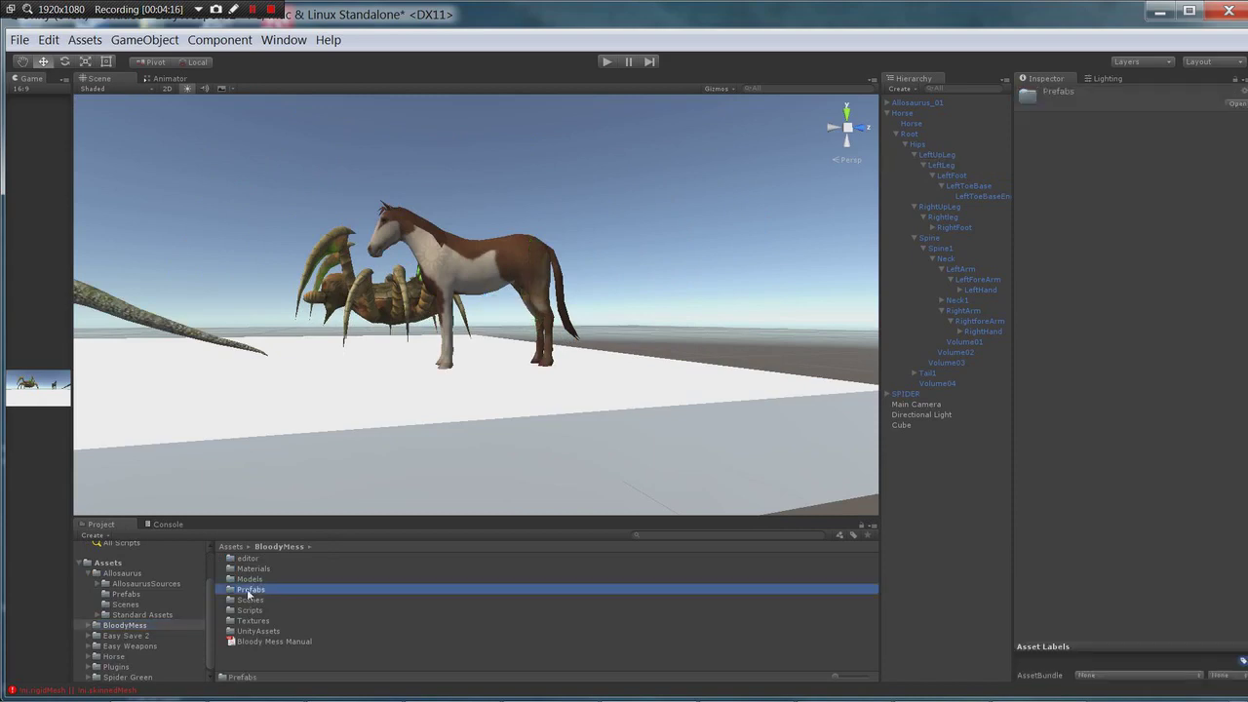
double_click(250, 590)
double_click(255, 579)
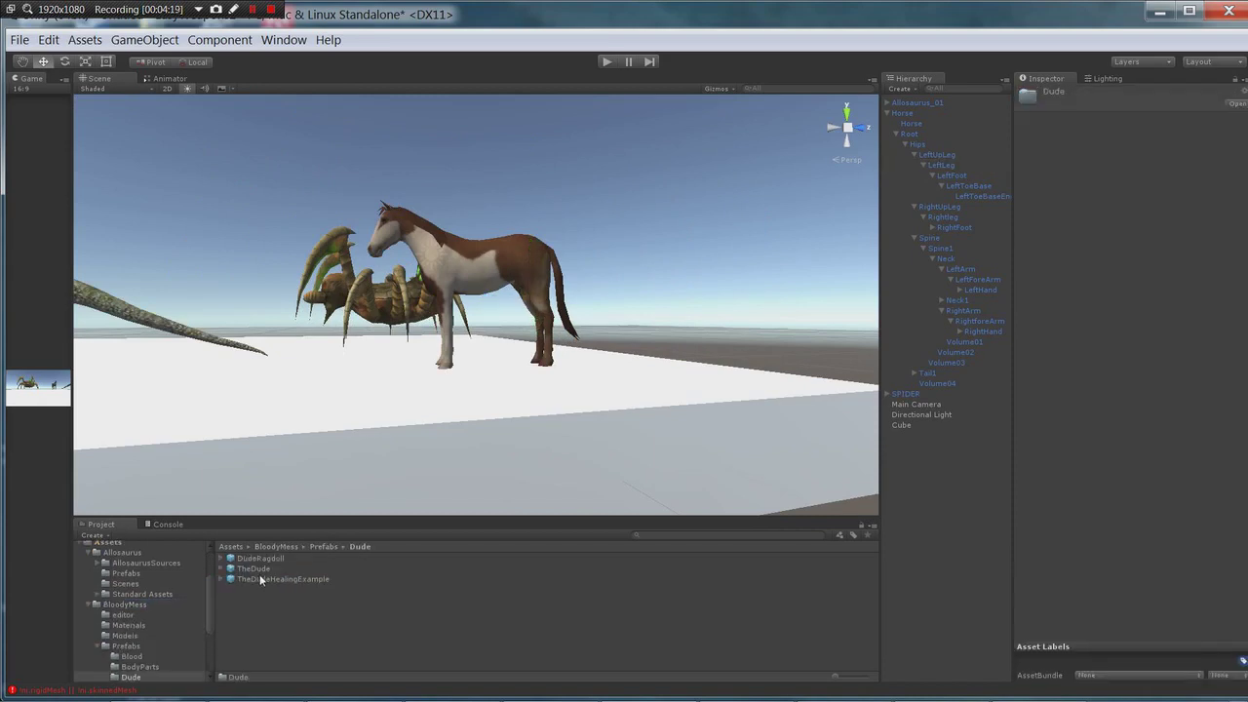
Place TheDude prefab in the scene beside the horse and frame it
drag(270, 567, 657, 382)
key(f)
scroll(693, 445, up, 5)
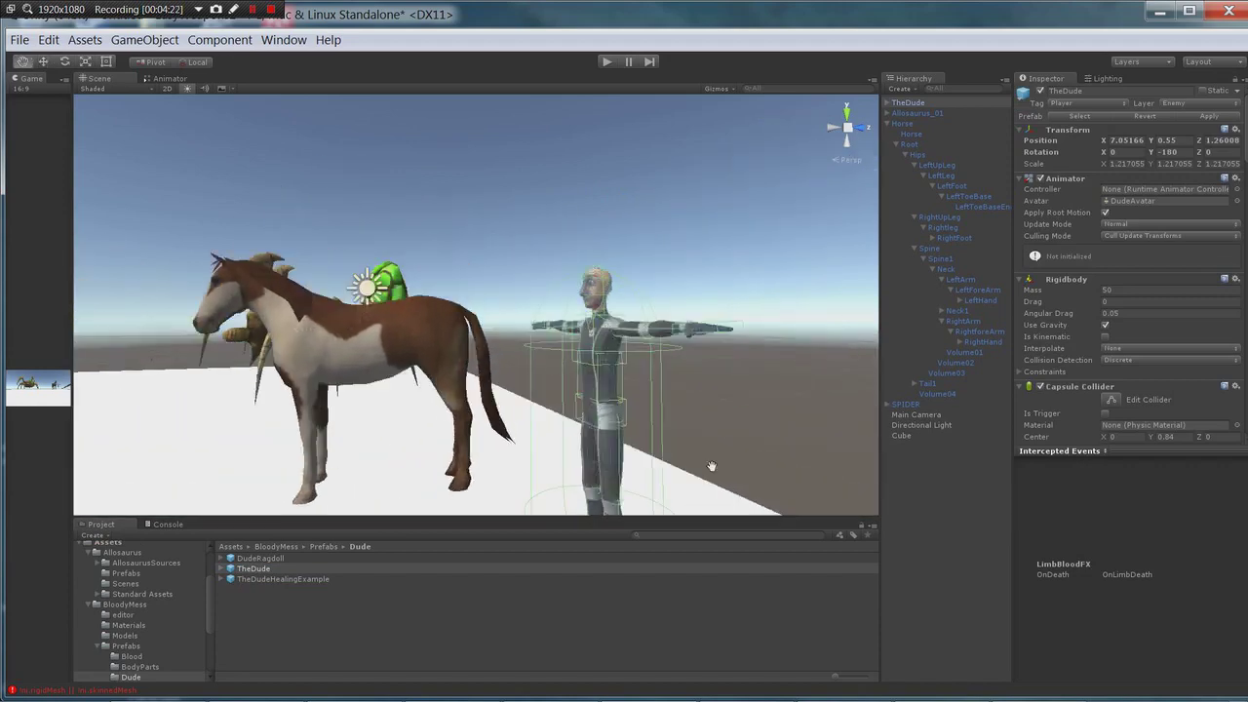
Inspect TheDude's separate left forearm mesh and select the horse's LeftForeArm bone for comparison
alt+drag(692, 444, 646, 432)
click(573, 395)
scroll(571, 389, up, 5)
scroll(808, 310, up, 3)
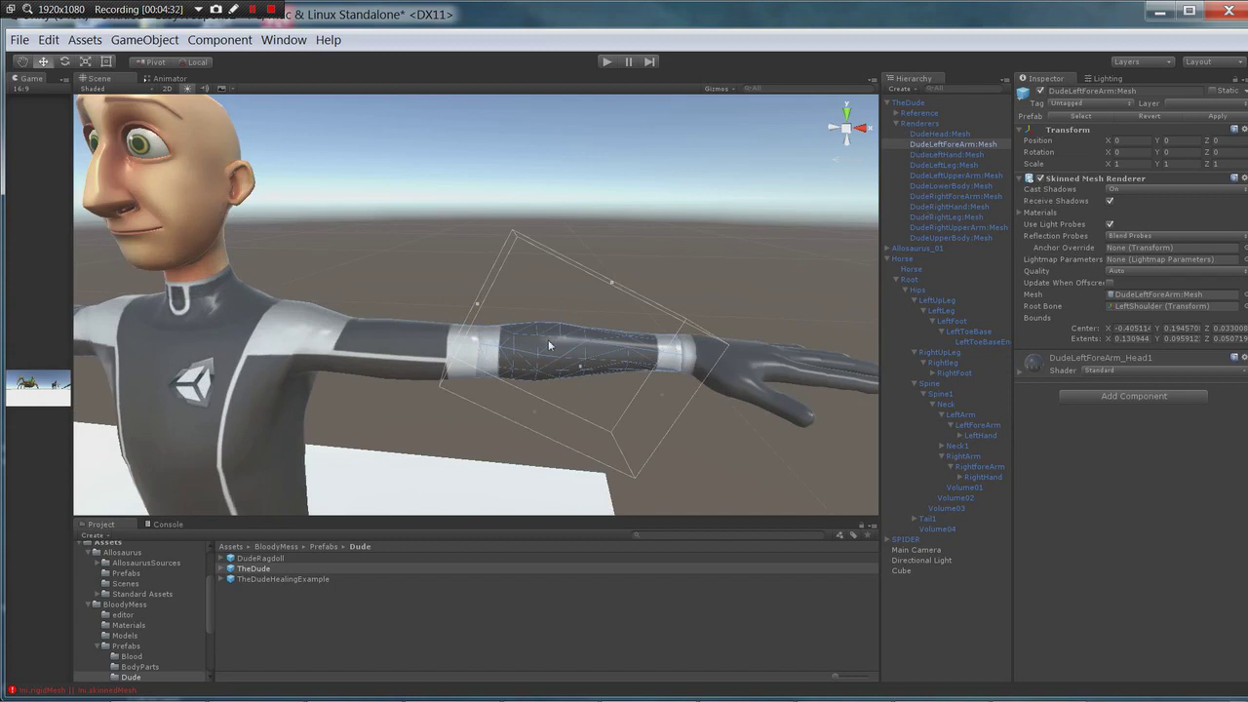
click(979, 426)
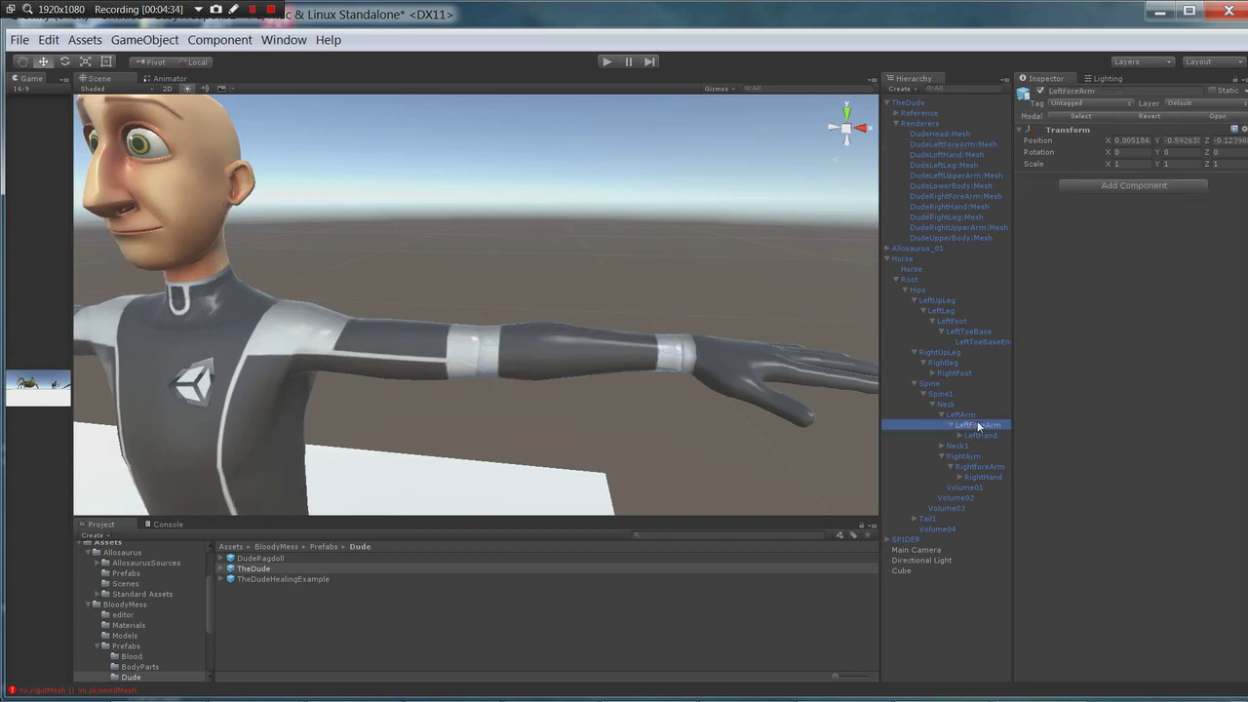
scroll(794, 417, down, 5)
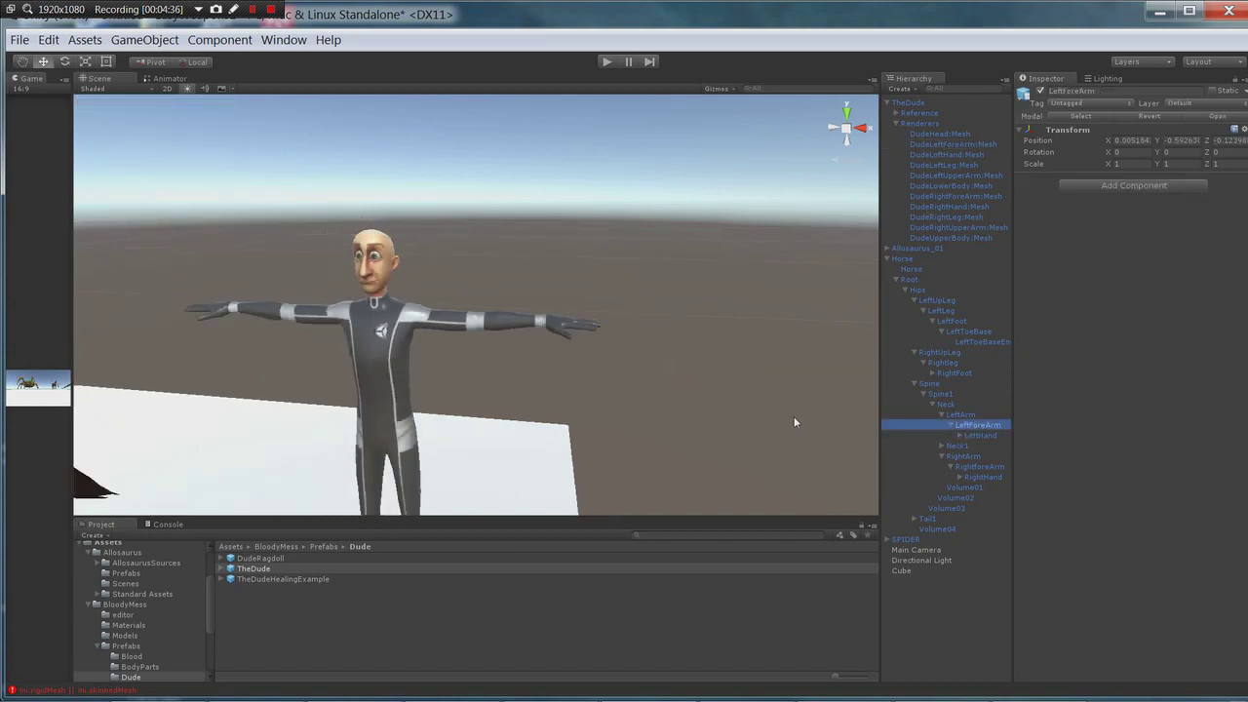
Expand TheDude's bone hierarchy down to the left arm and frame its LeftForeArm bone
scroll(793, 416, up, 1)
scroll(782, 391, down, 5)
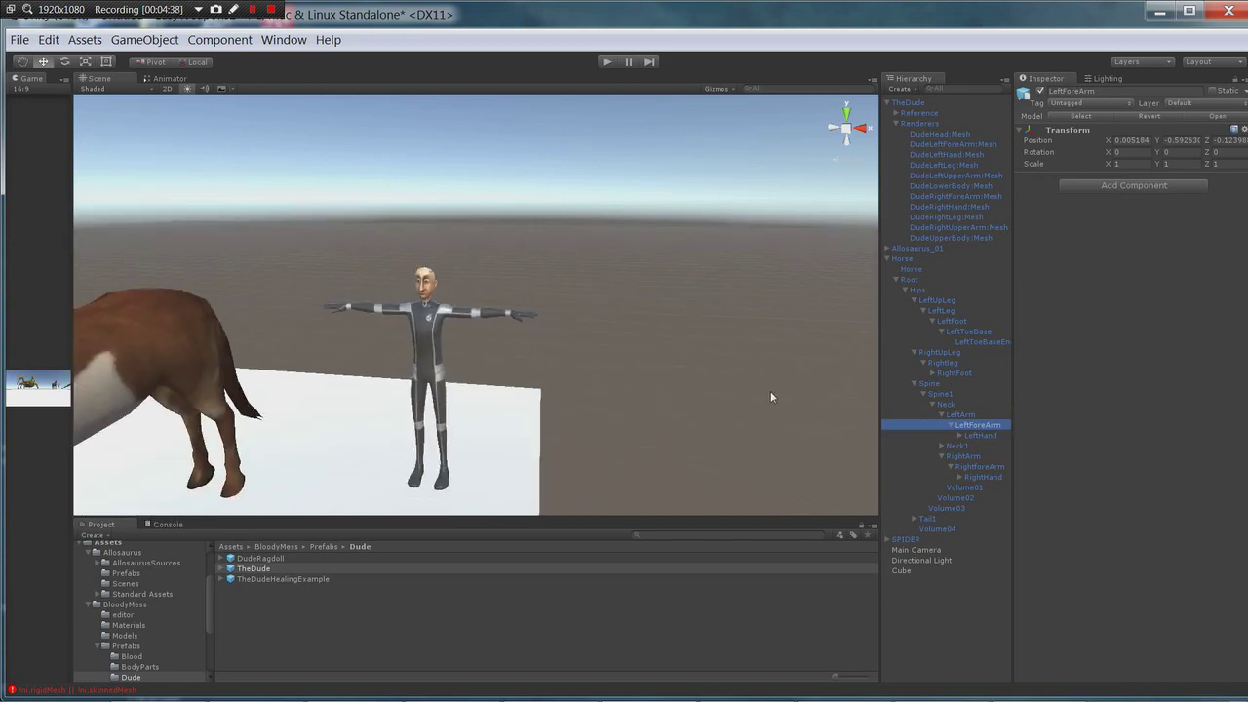
scroll(856, 375, down, 5)
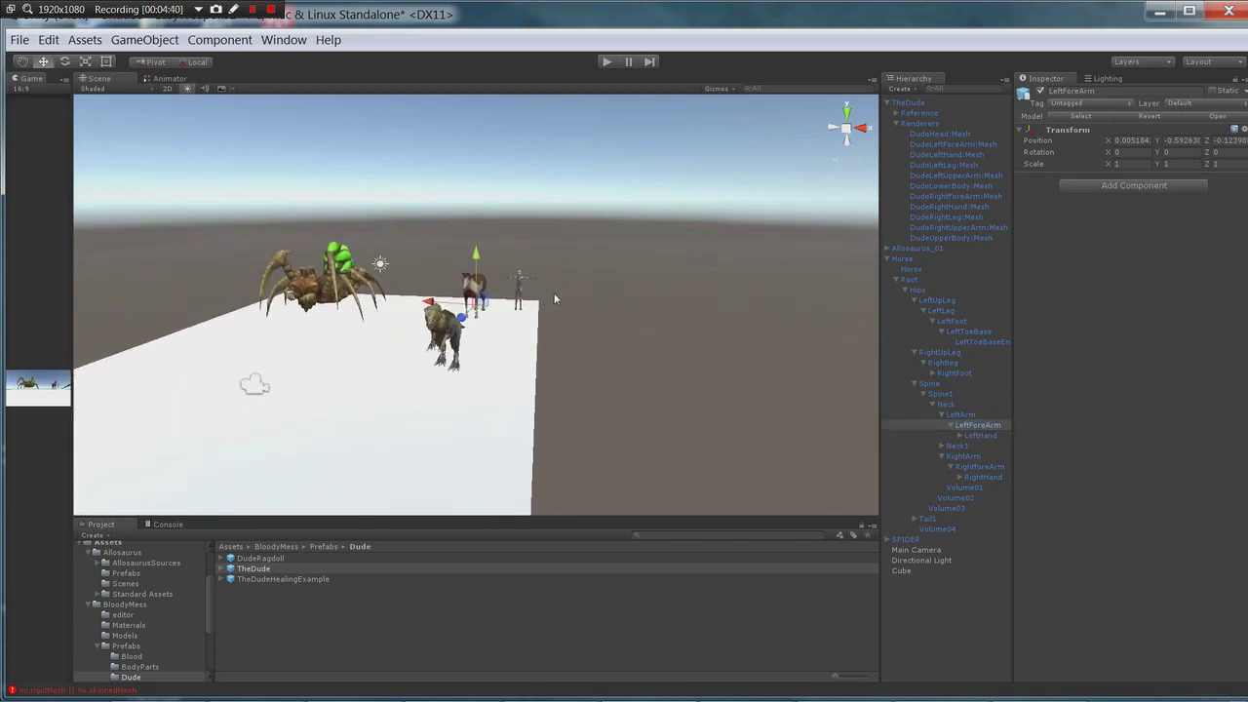
scroll(553, 296, up, 1)
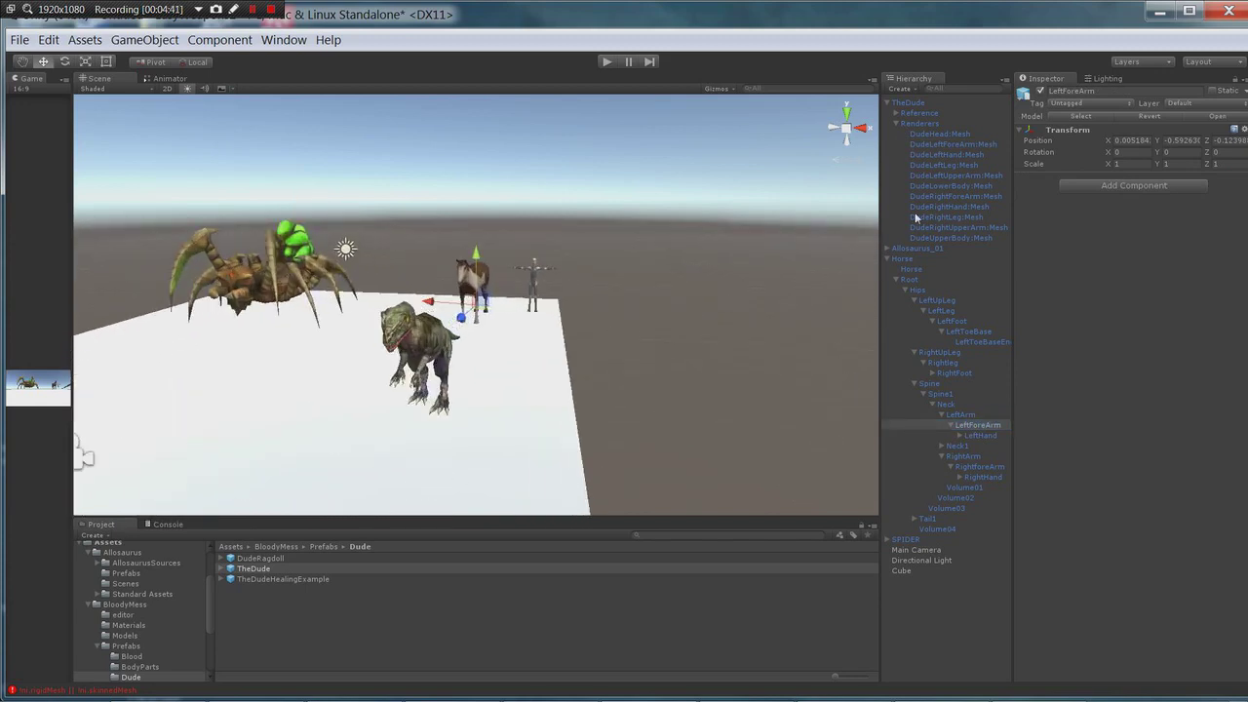
click(885, 260)
click(895, 113)
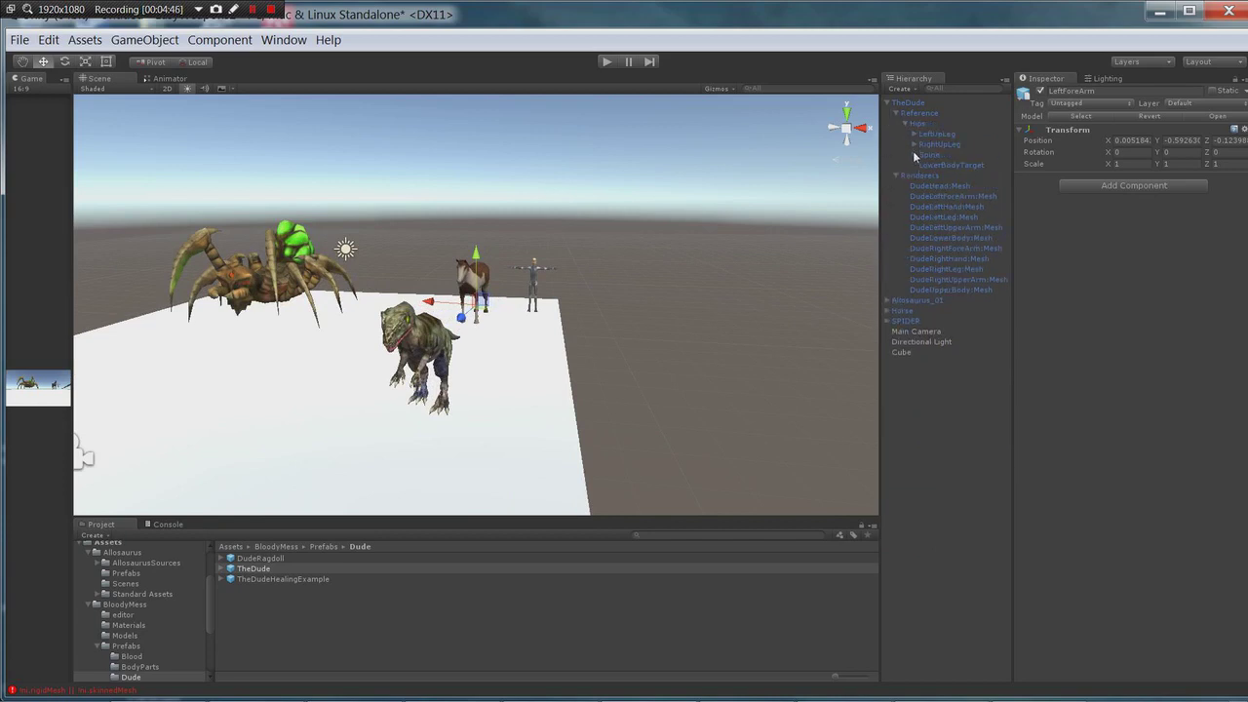
click(914, 154)
click(923, 164)
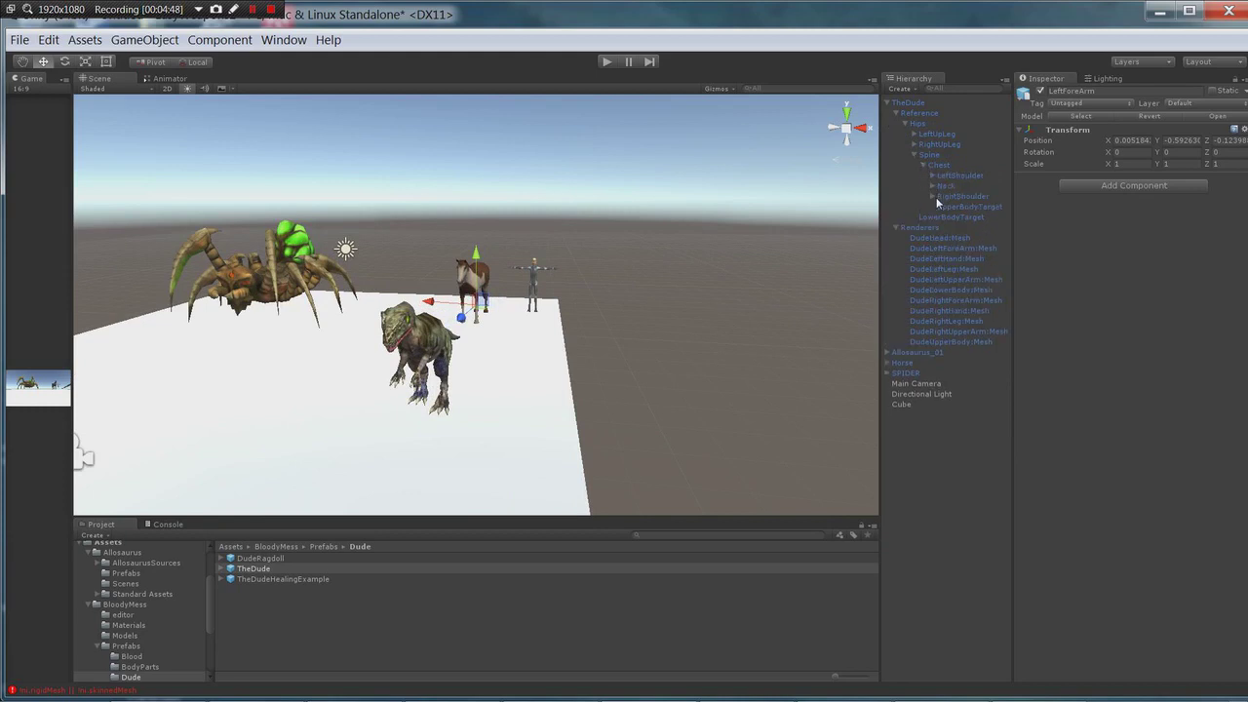
click(932, 176)
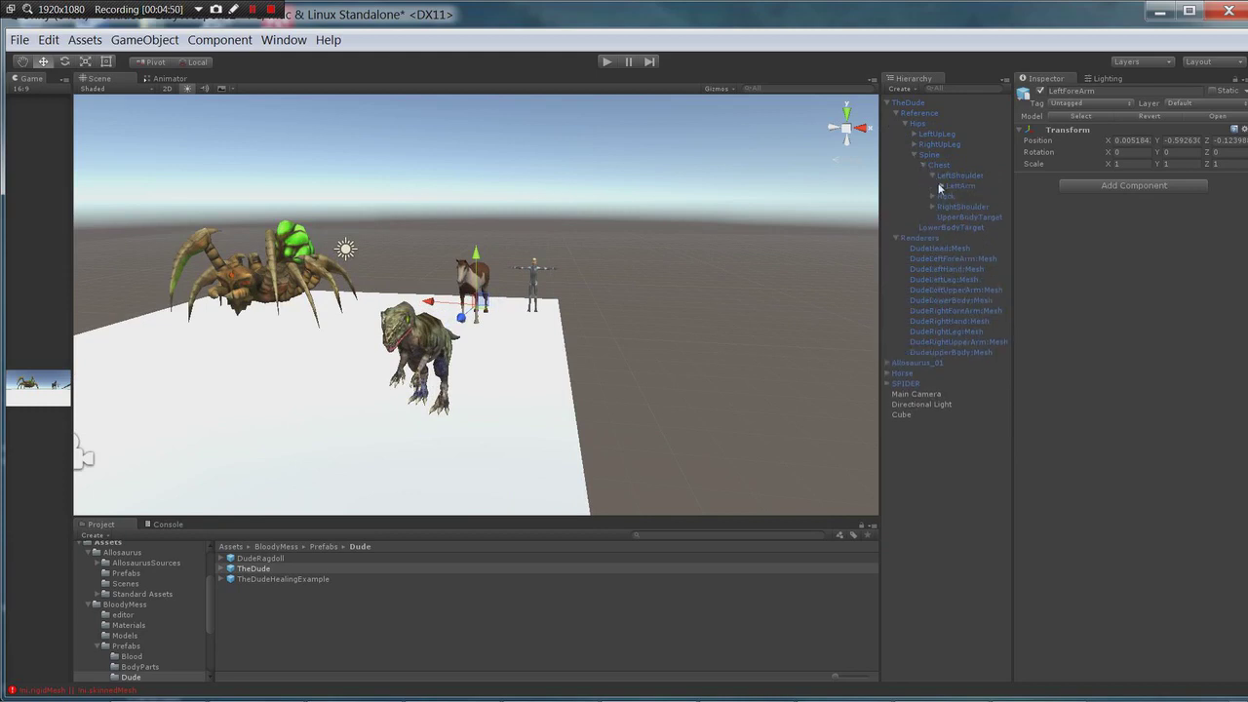
click(940, 186)
click(977, 196)
key(f)
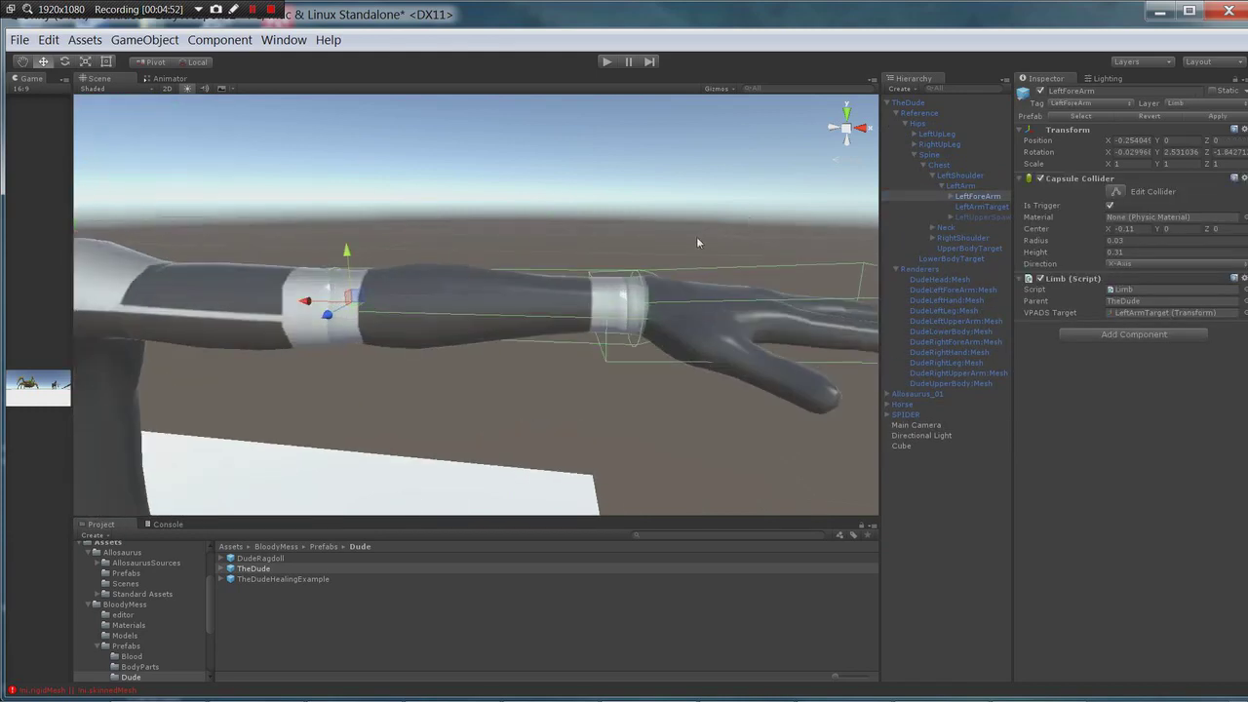
Bend TheDude's left elbow by setting LeftForeArm's Y rotation to 70.92, examine the joint, and undo the rotation
scroll(584, 268, down, 5)
scroll(559, 270, up, 5)
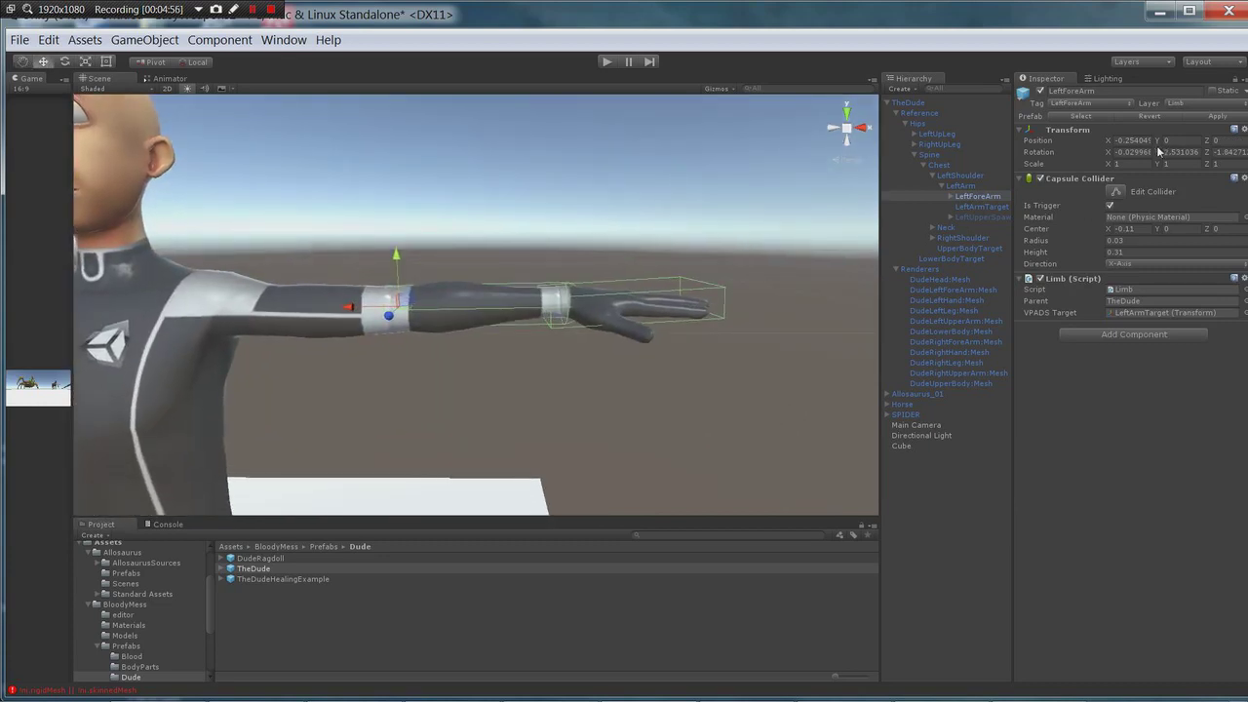
click(1107, 154)
drag(1161, 154, 135, 364)
right_drag(408, 290, 965, 322)
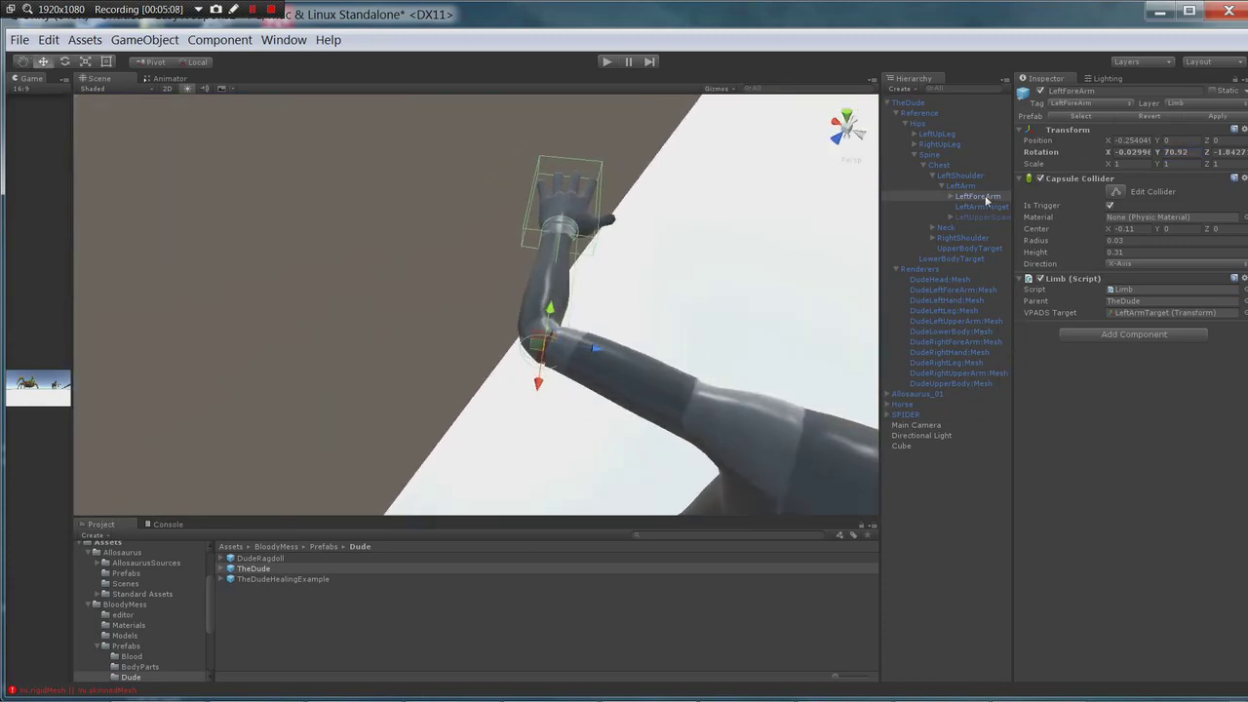
click(983, 198)
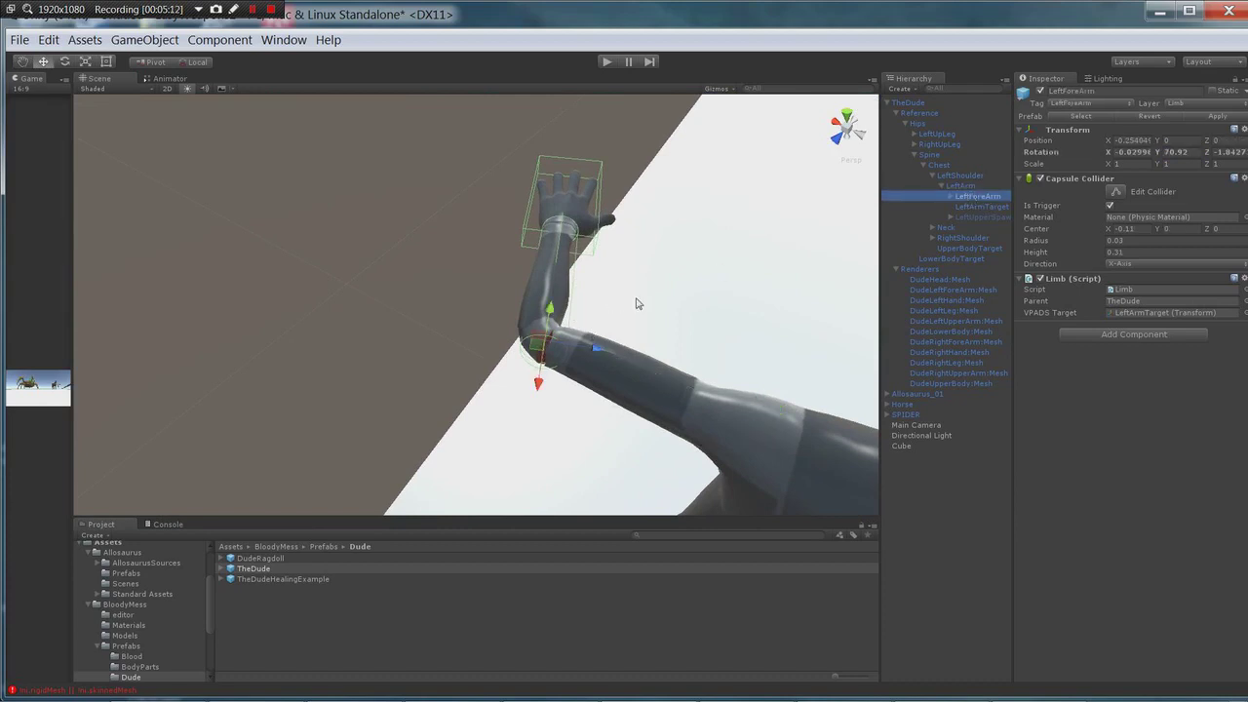
right_drag(653, 294, 503, 354)
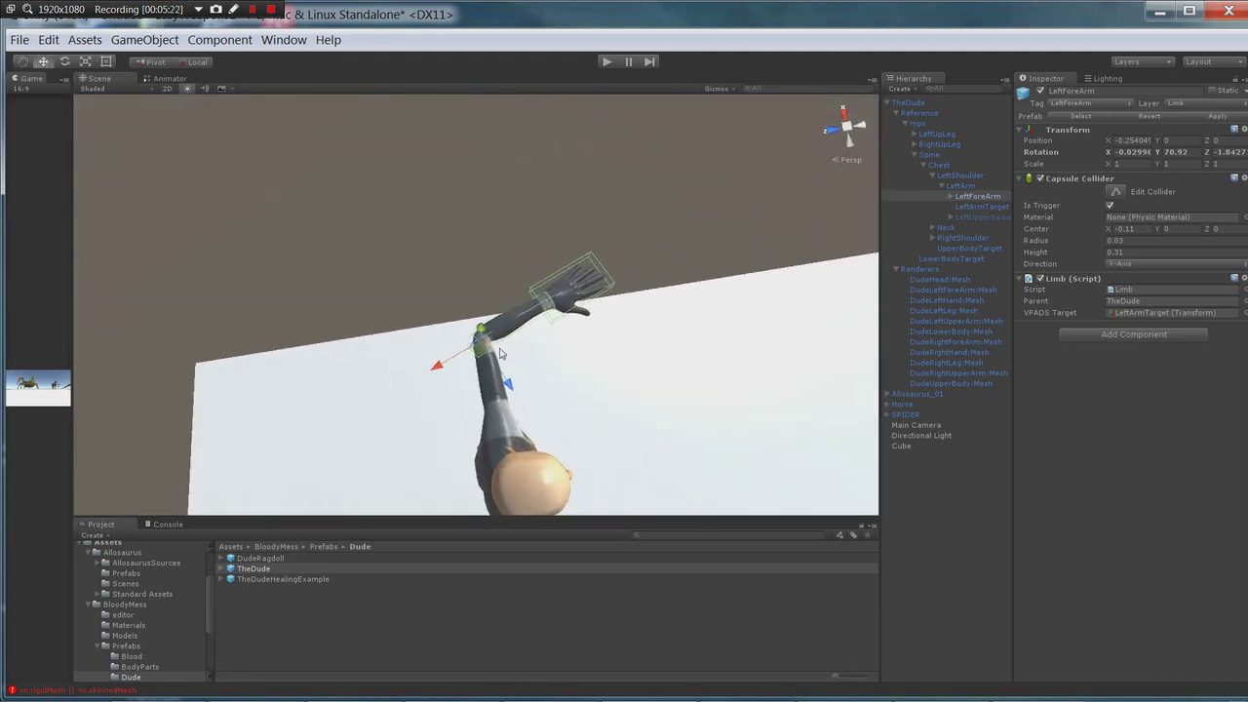
scroll(565, 423, up, 3)
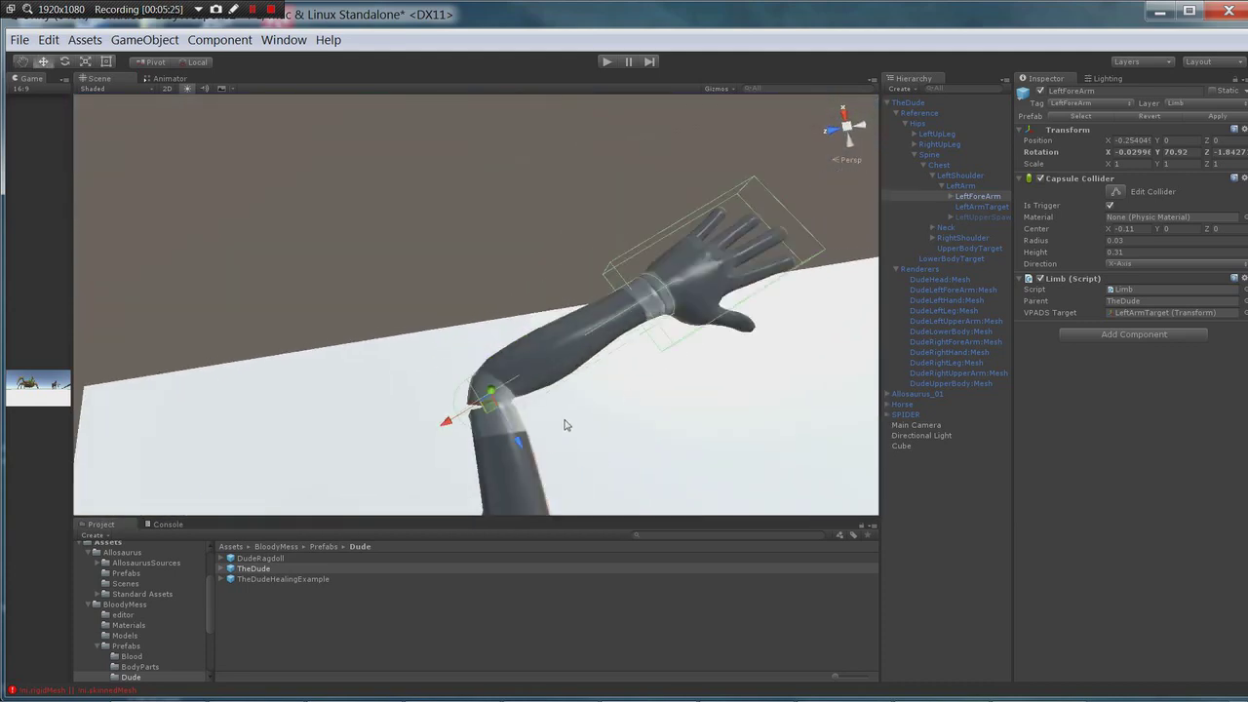
key(Up)
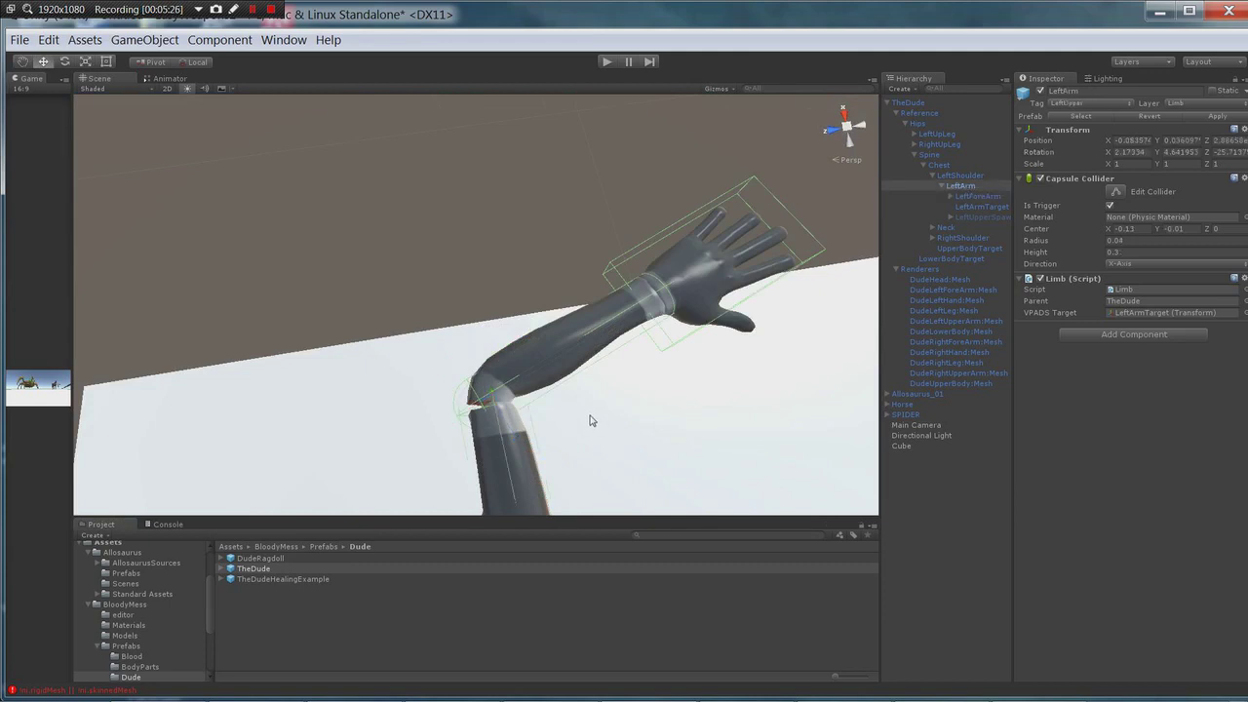
key(Down)
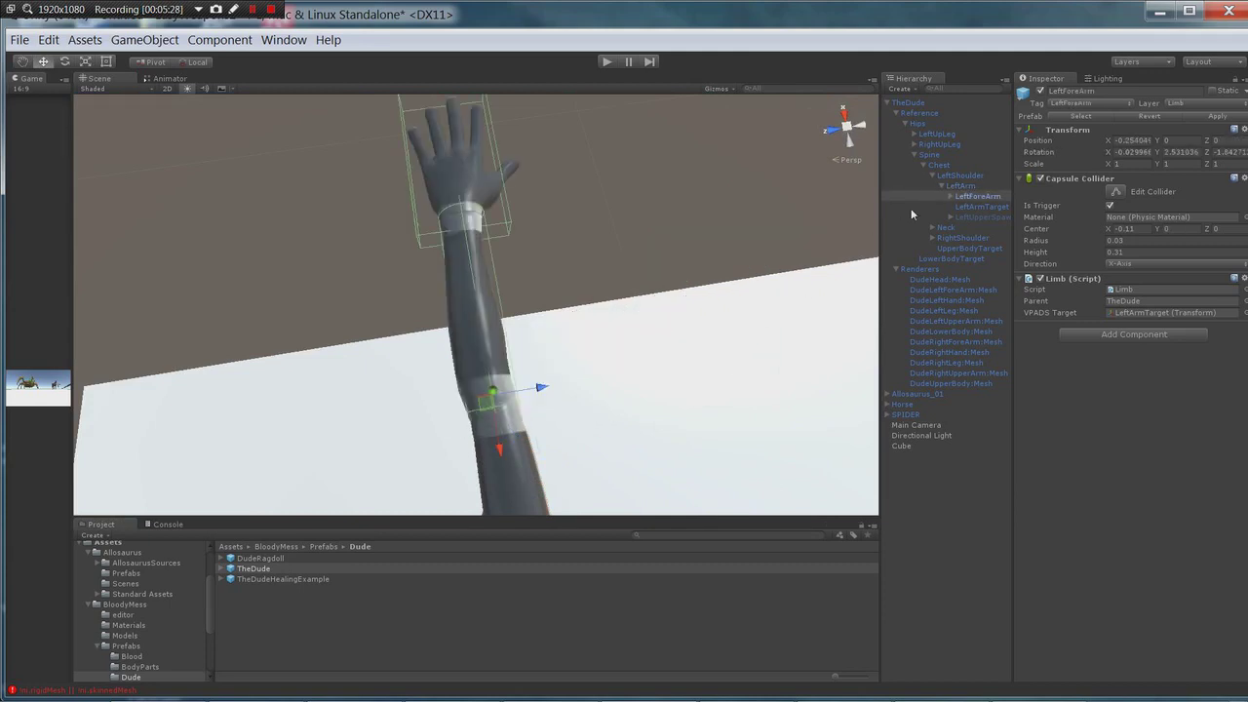
Select TheDude's LeftHand bone under LeftForeArm and try rotating it about its Y axis
click(994, 208)
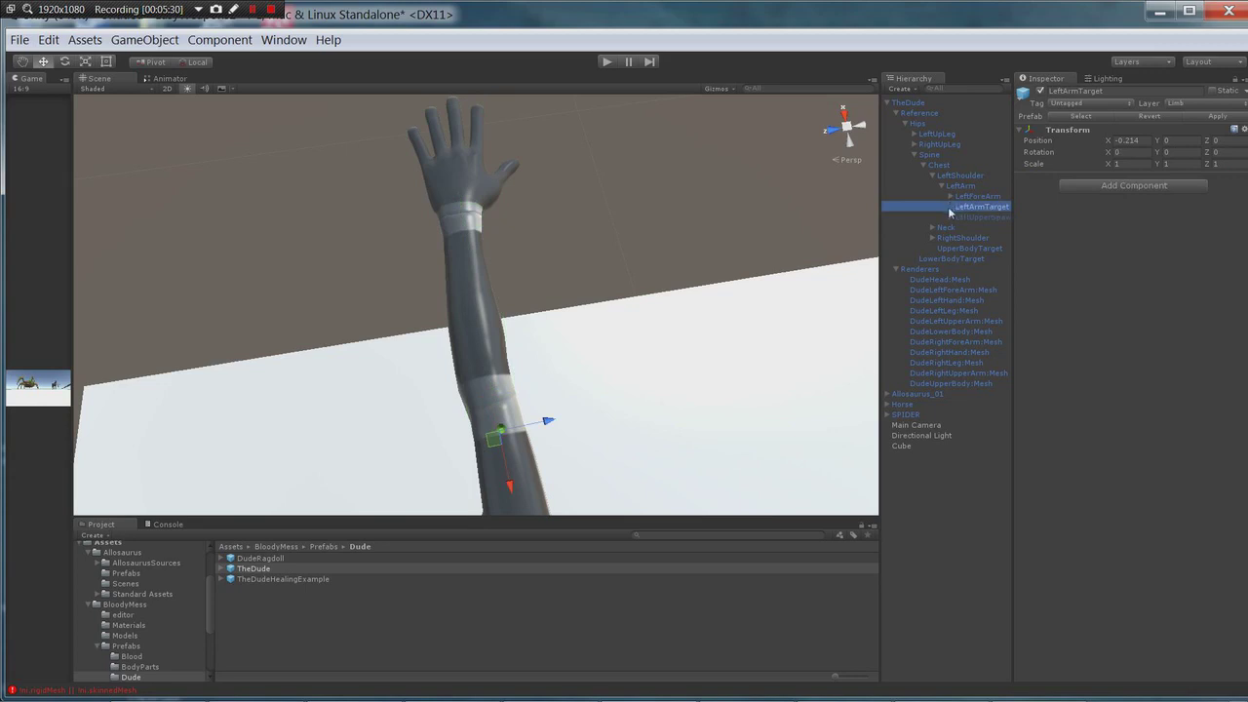
click(951, 195)
click(979, 207)
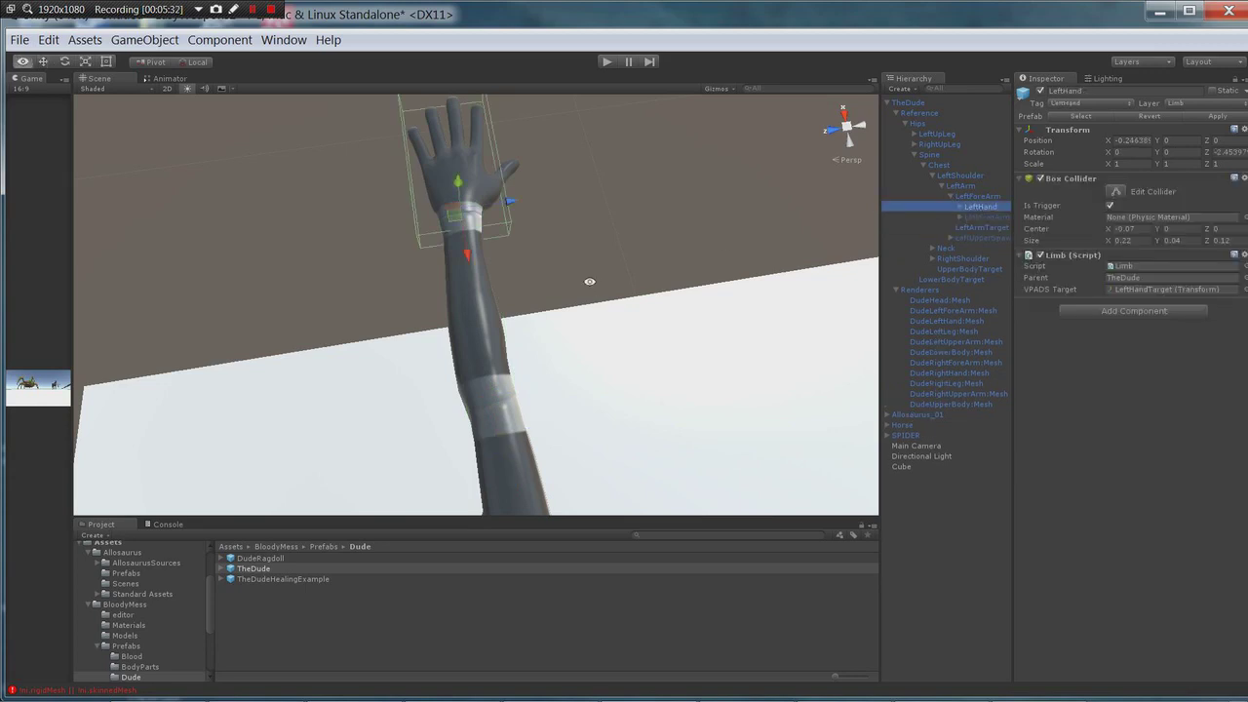
alt+drag(585, 279, 796, 241)
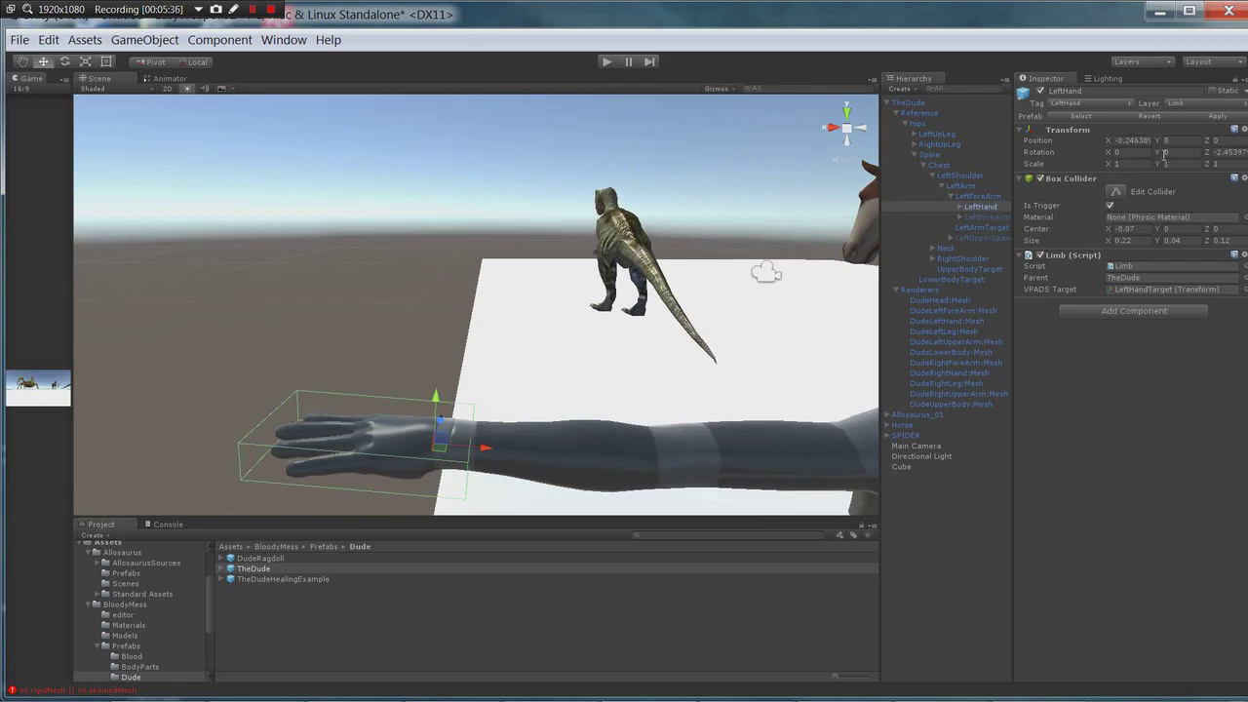
drag(1164, 154, 1163, 245)
alt+drag(450, 298, 502, 166)
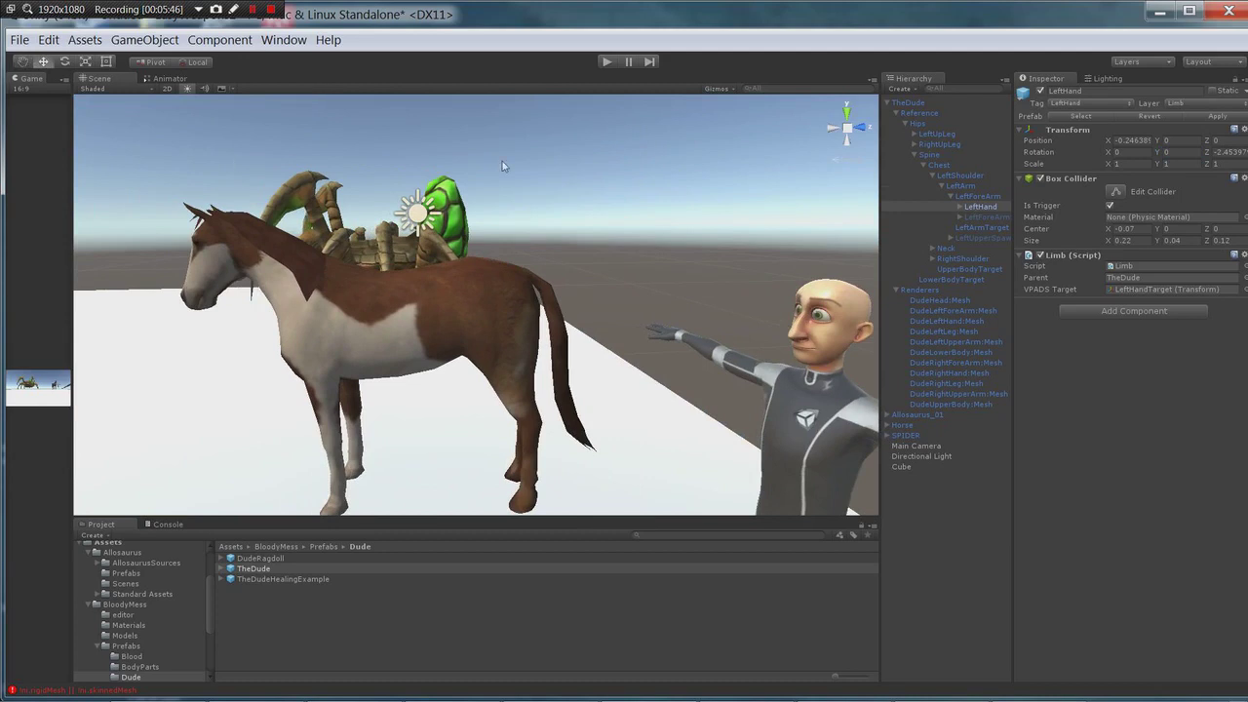
Collapse TheDude's hierarchy and deactivate the whole object
click(886, 102)
click(907, 103)
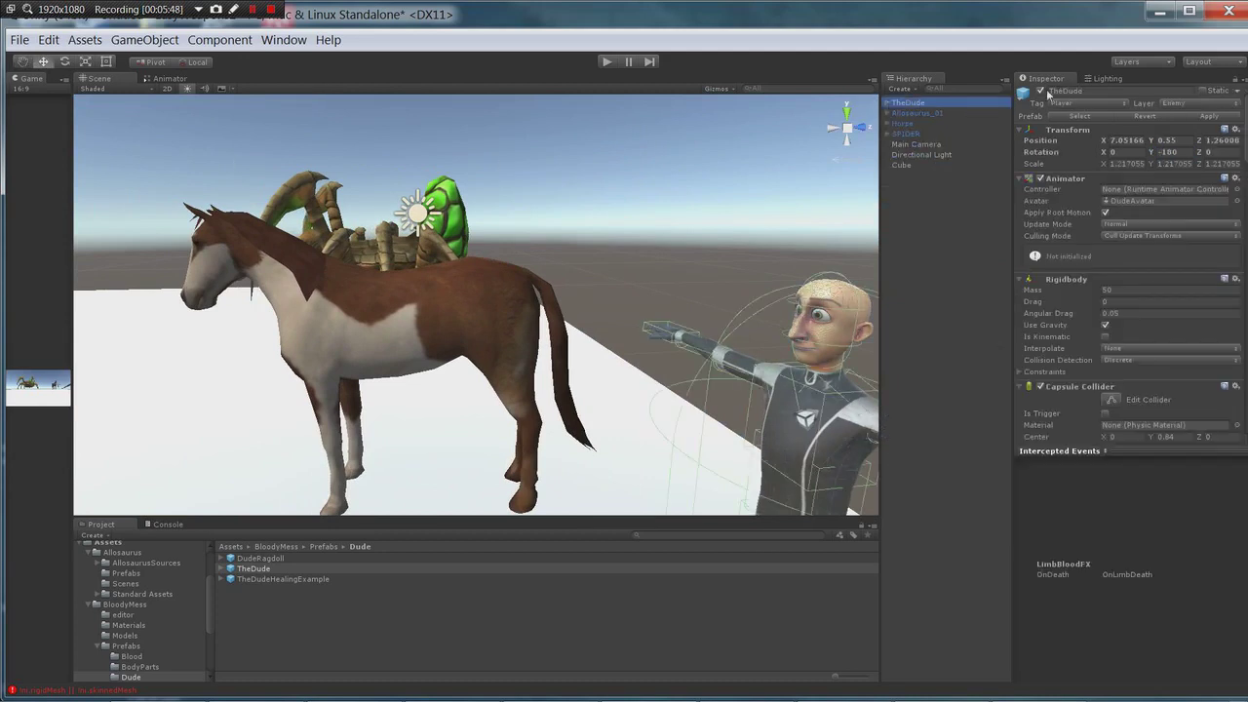
click(1040, 90)
Select the horse in the scene and expand its full bone hierarchy
middle_drag(591, 275, 603, 269)
scroll(526, 351, up, 5)
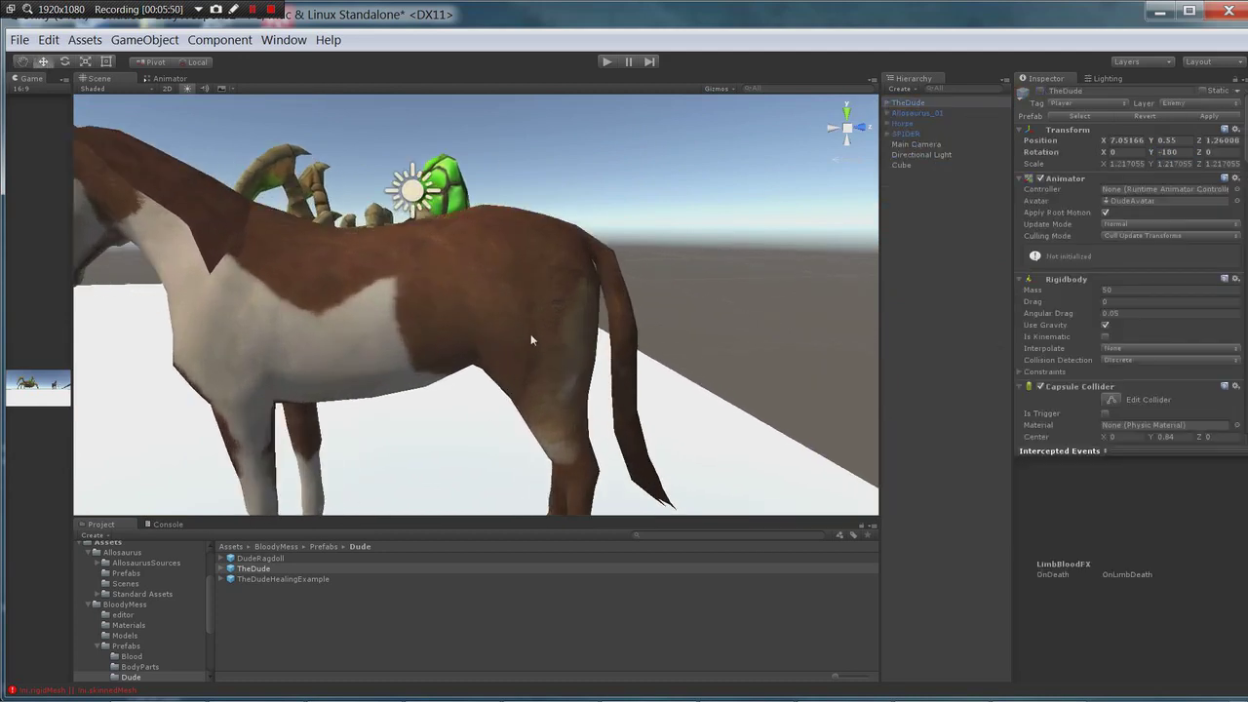
click(534, 323)
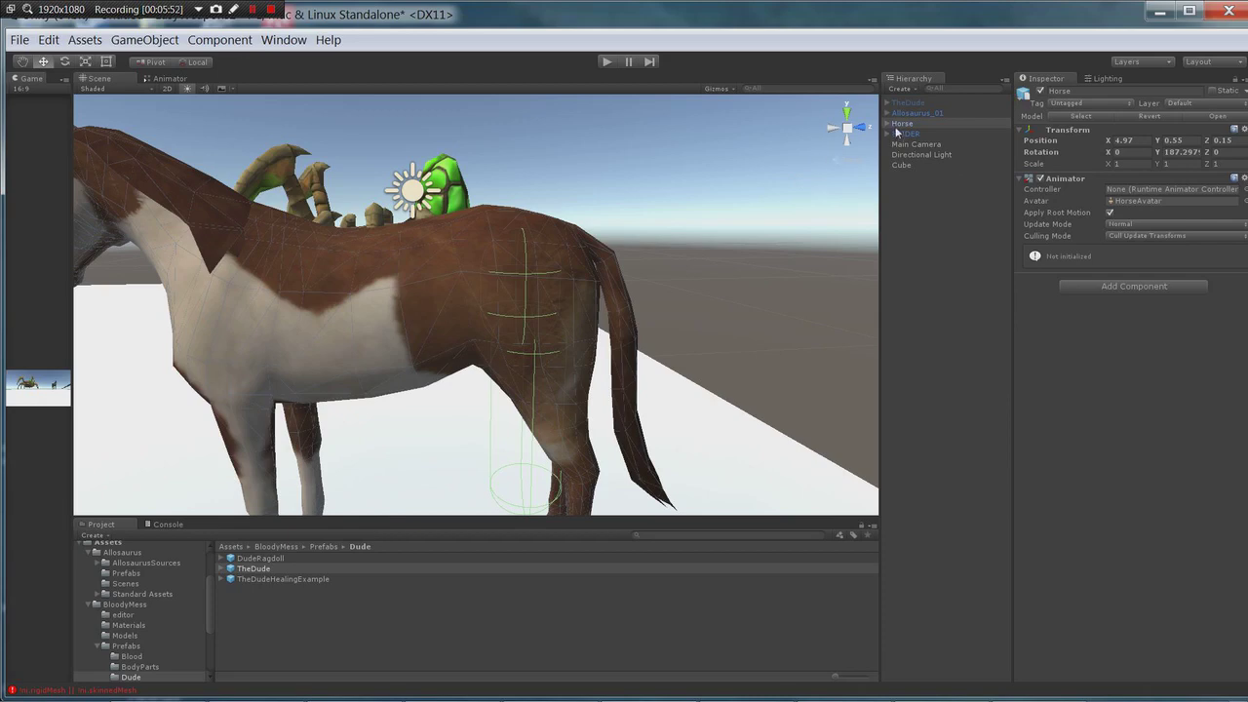
middle_drag(612, 327, 627, 237)
alt+click(887, 123)
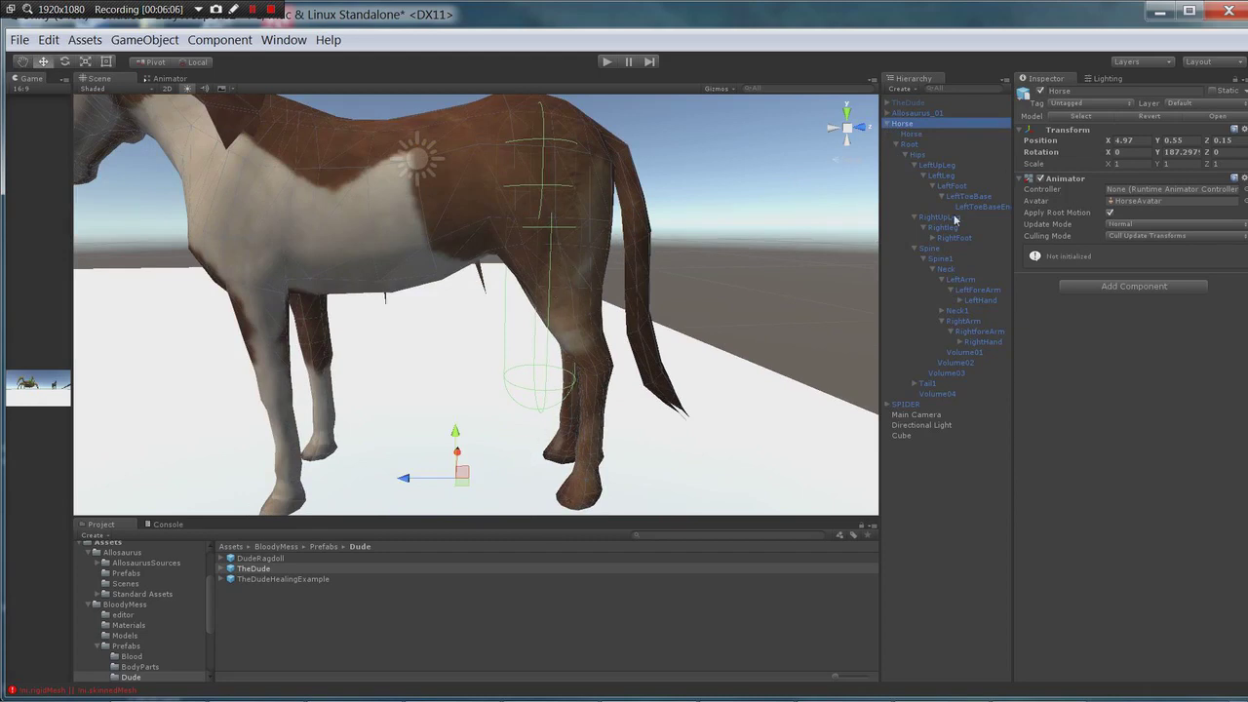
Check the horse's lower left hind-leg bones and add a Capsule Collider to LeftFoot
click(955, 198)
click(967, 206)
click(966, 198)
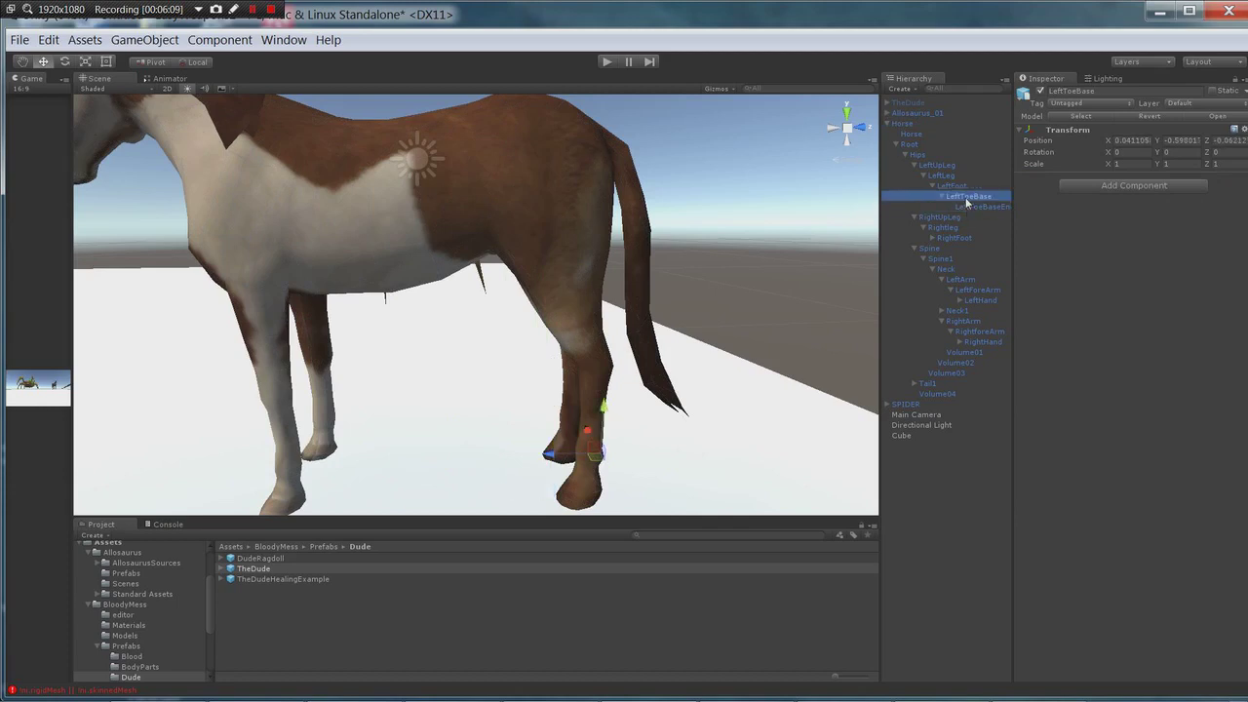
click(965, 185)
click(952, 176)
click(965, 185)
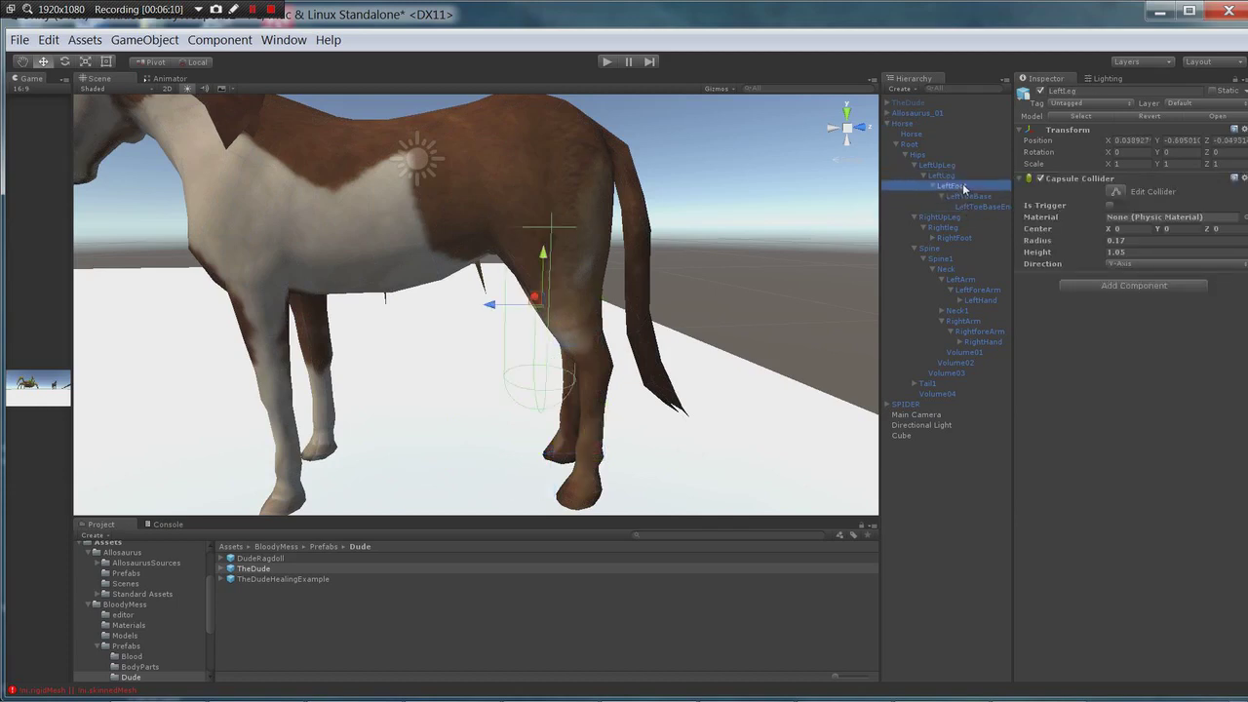
click(1097, 192)
click(1101, 185)
click(1100, 235)
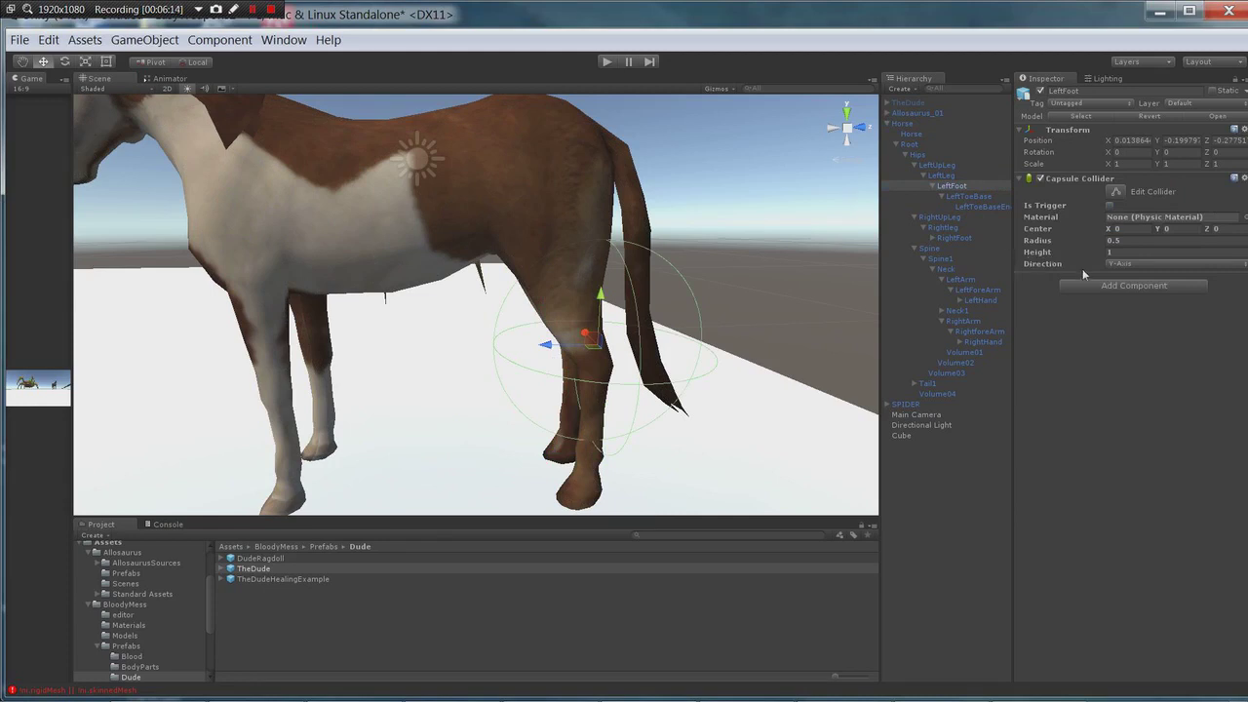
Set the LeftFoot capsule collider's radius to 0.1 and its height to 0.36
click(1106, 240)
text(0.1)
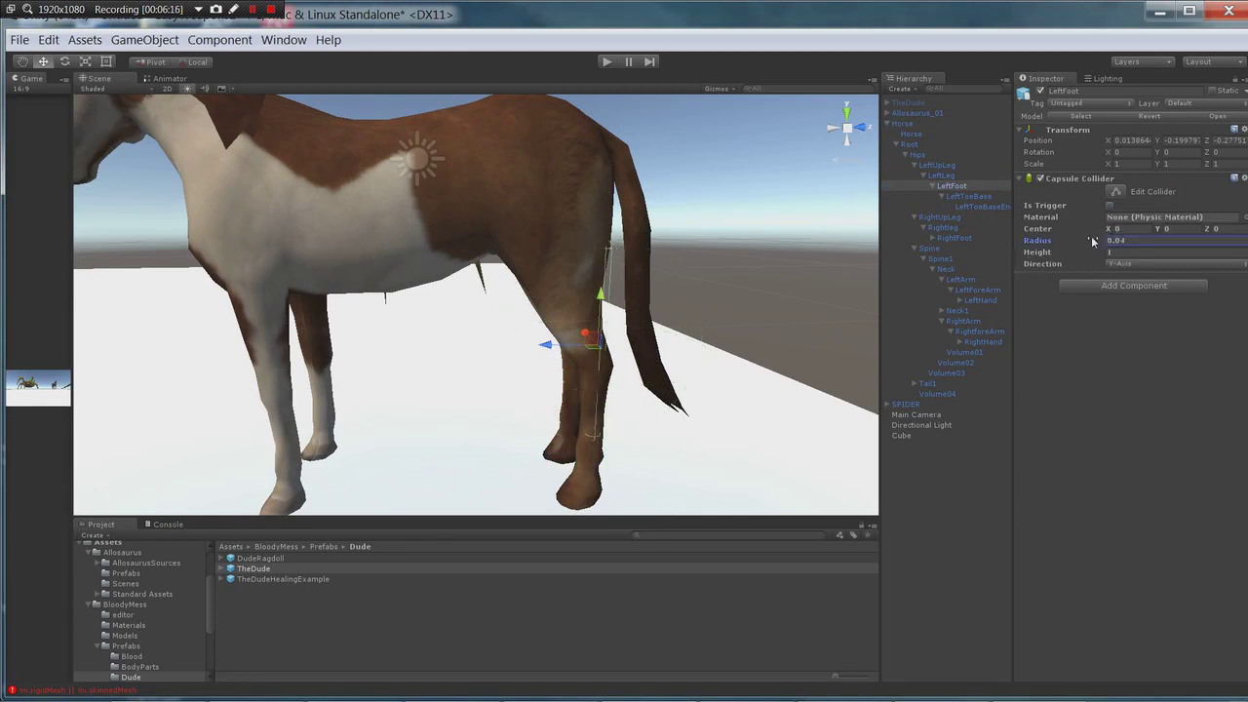
drag(1105, 253, 1087, 253)
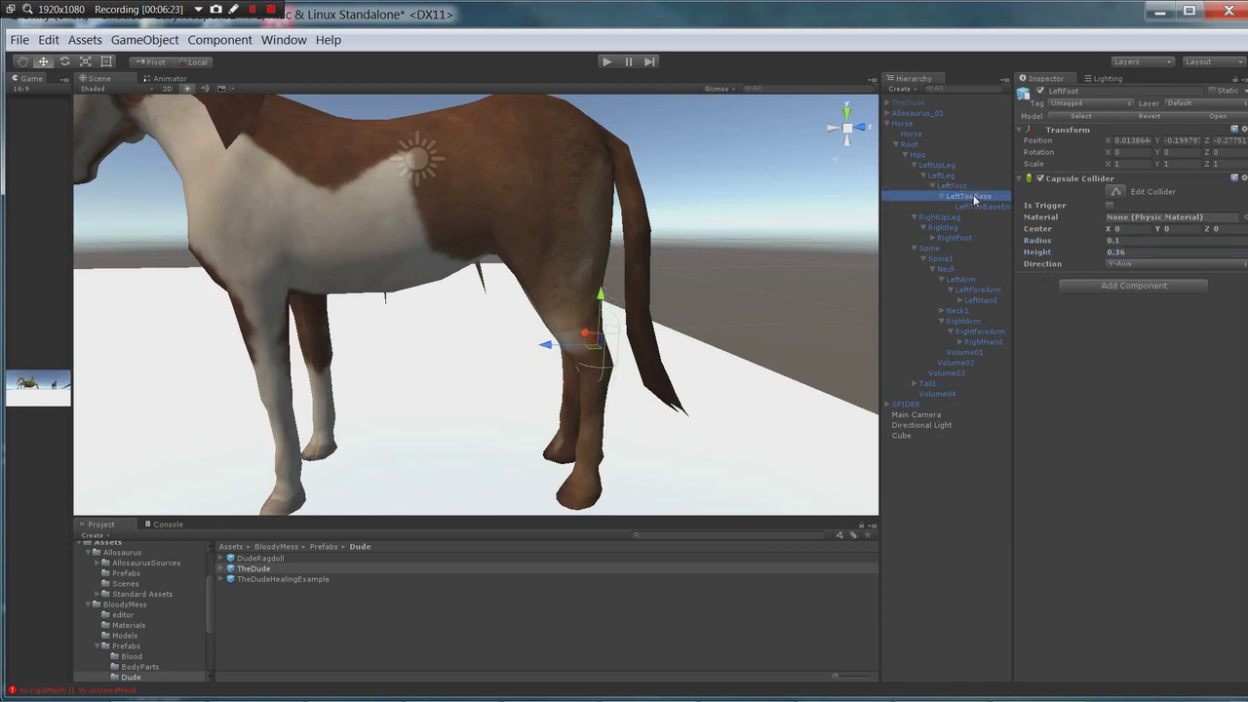
Review the colliders on LeftLeg and LeftUpLeg, and expand the RightFoot bone
drag(960, 187, 970, 183)
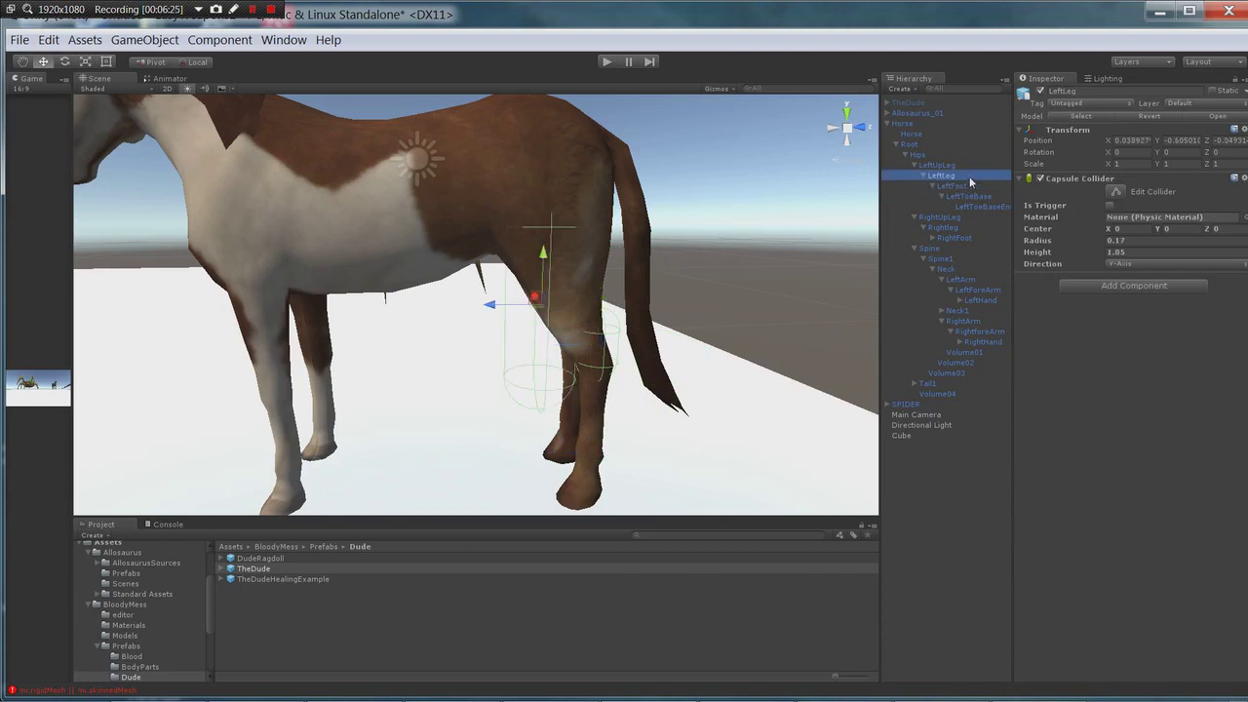
click(966, 164)
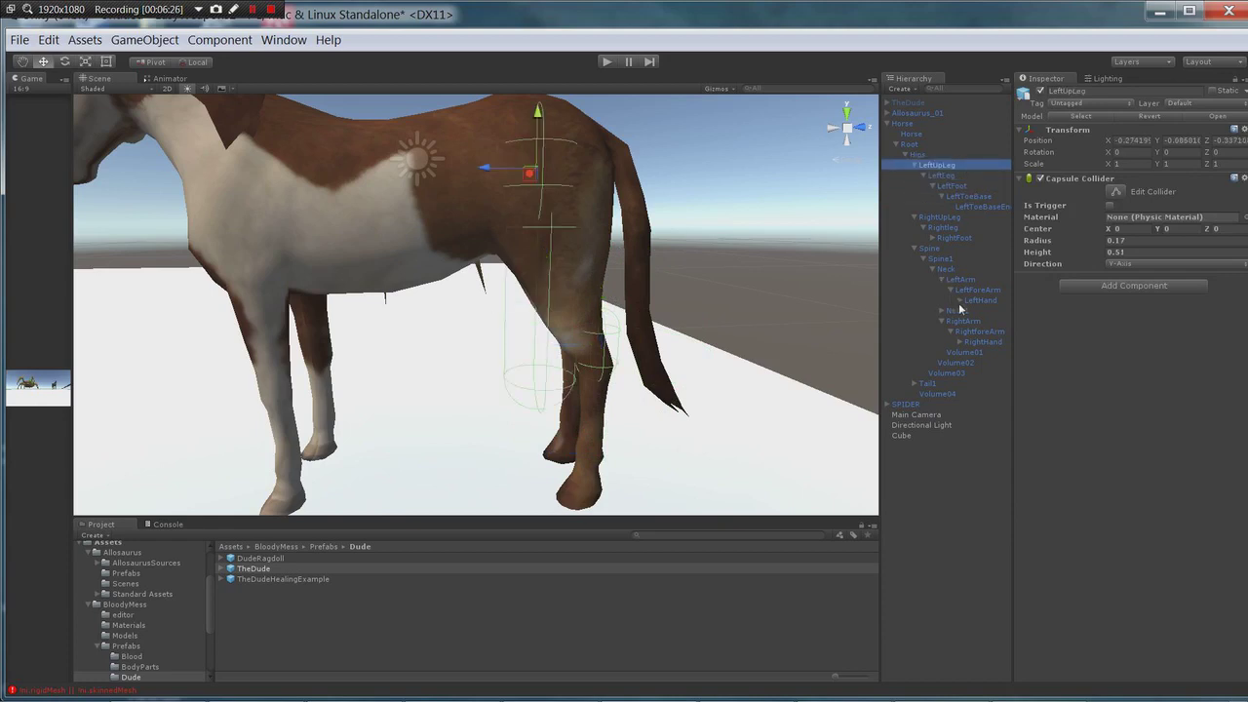
click(932, 238)
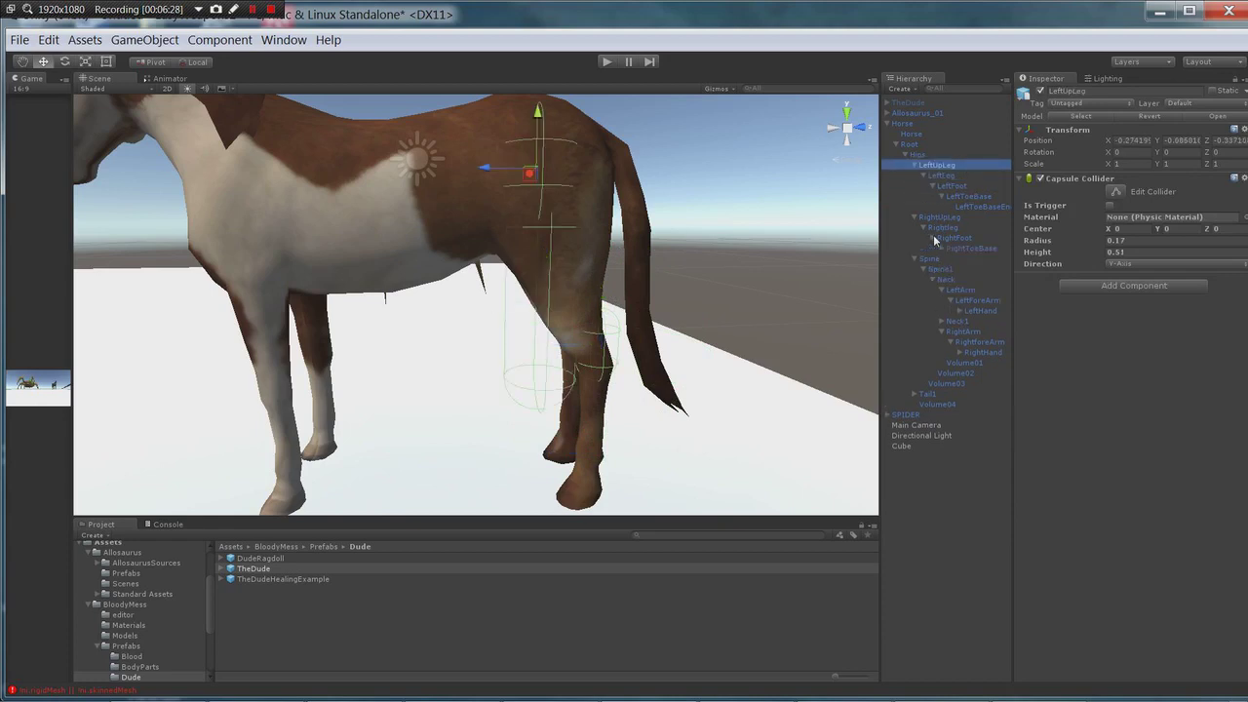
Add a Capsule Collider to the horse's left front-leg bones LeftArm, LeftForeArm and LeftHand together, leaving out the finger bone
click(973, 301)
key(f)
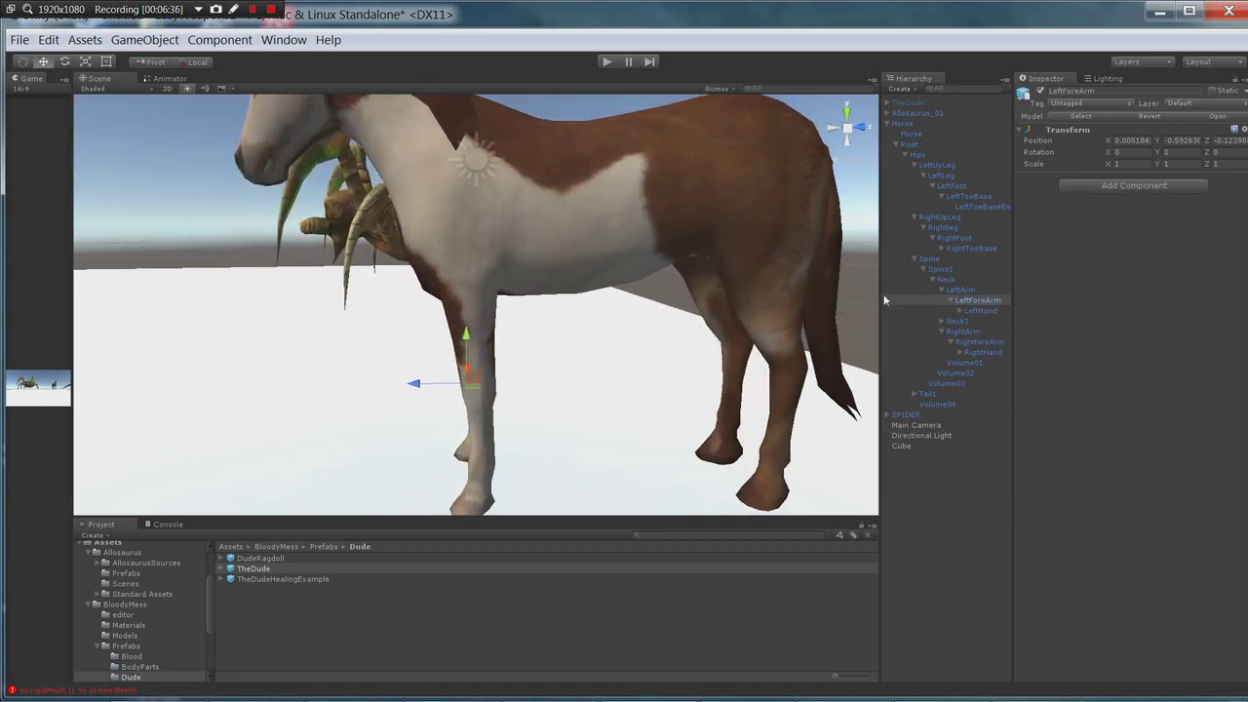
click(973, 291)
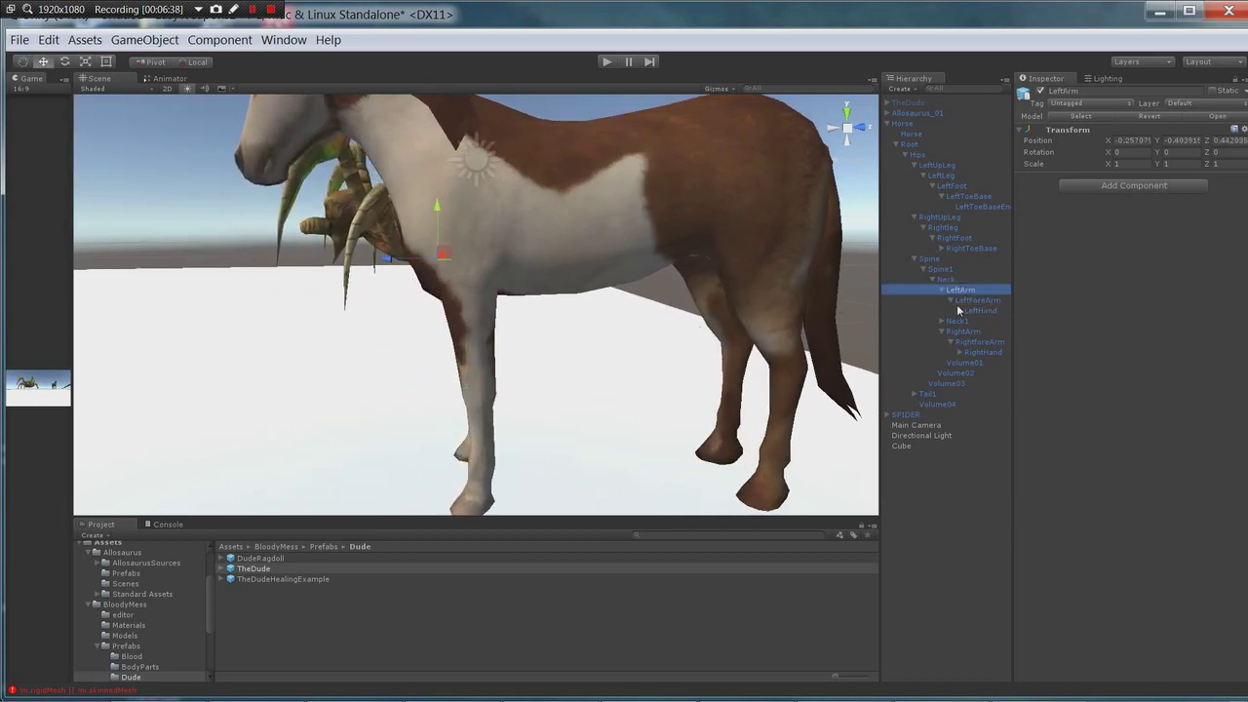
click(959, 310)
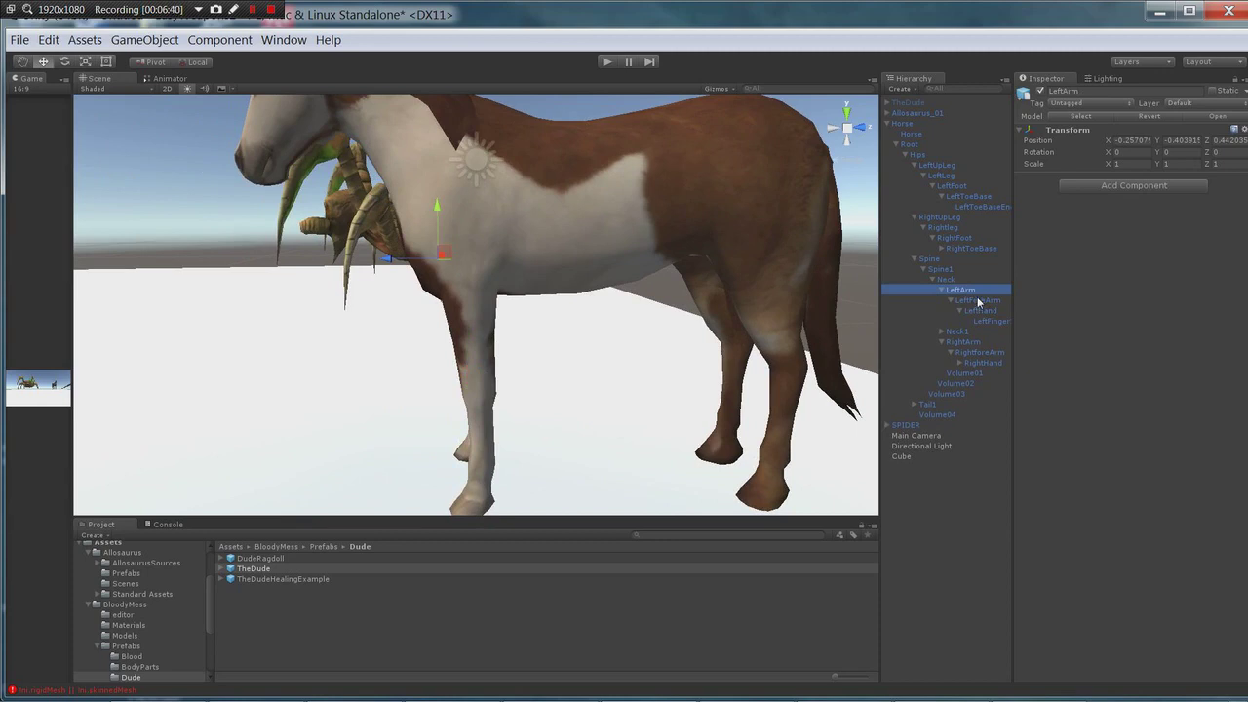
shift+click(978, 301)
shift+click(980, 311)
shift+click(986, 322)
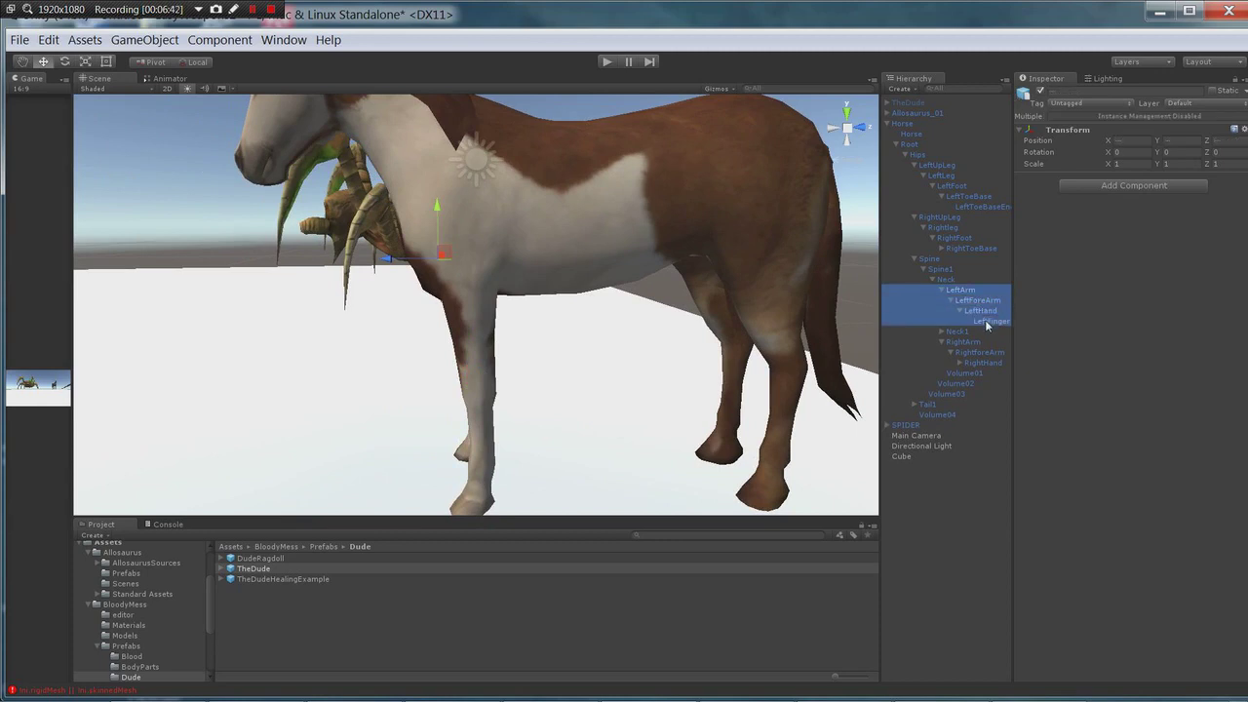
ctrl+click(987, 321)
click(1131, 191)
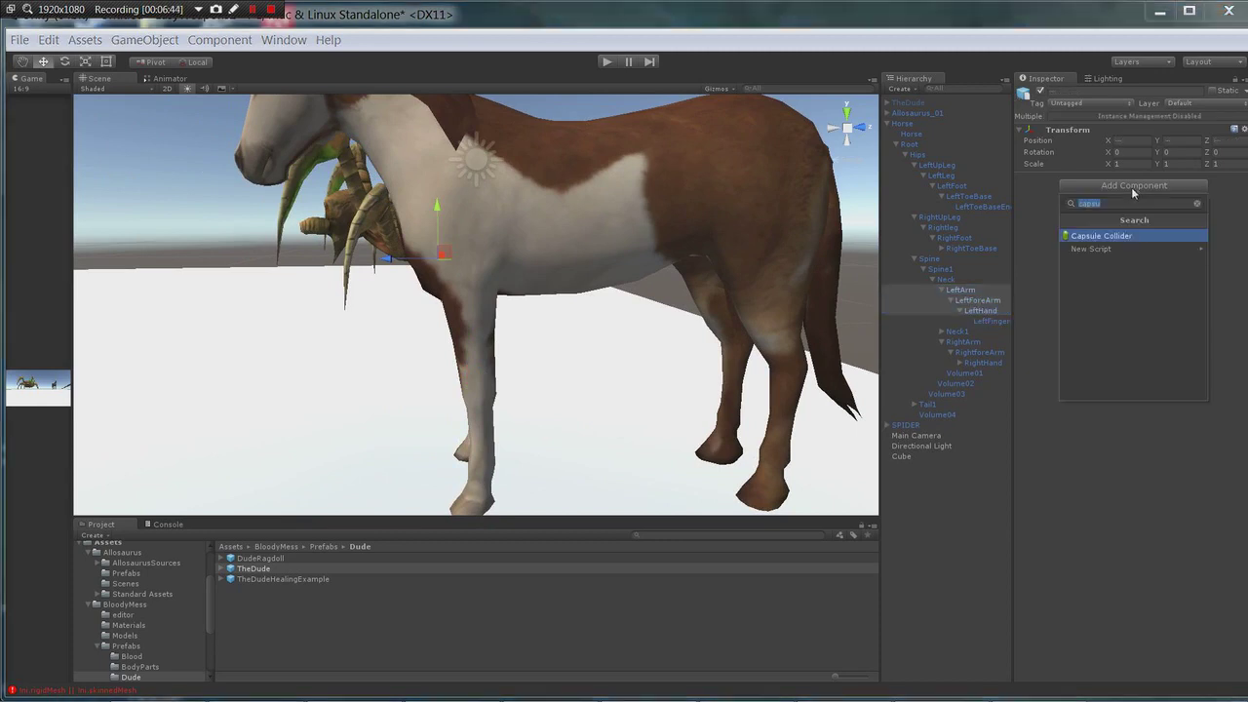
click(1124, 232)
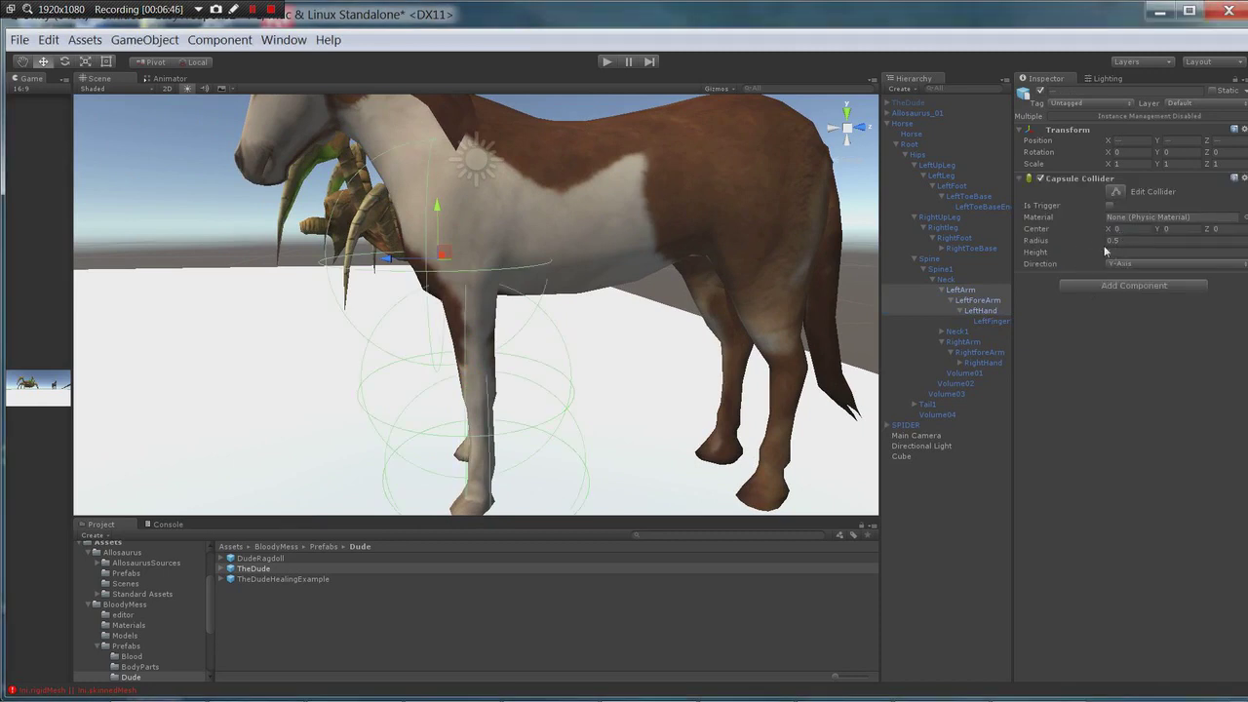
Set the radius of the three left front-leg capsule colliders to 0.06 and check their fit around the leg
drag(1101, 241, 1092, 243)
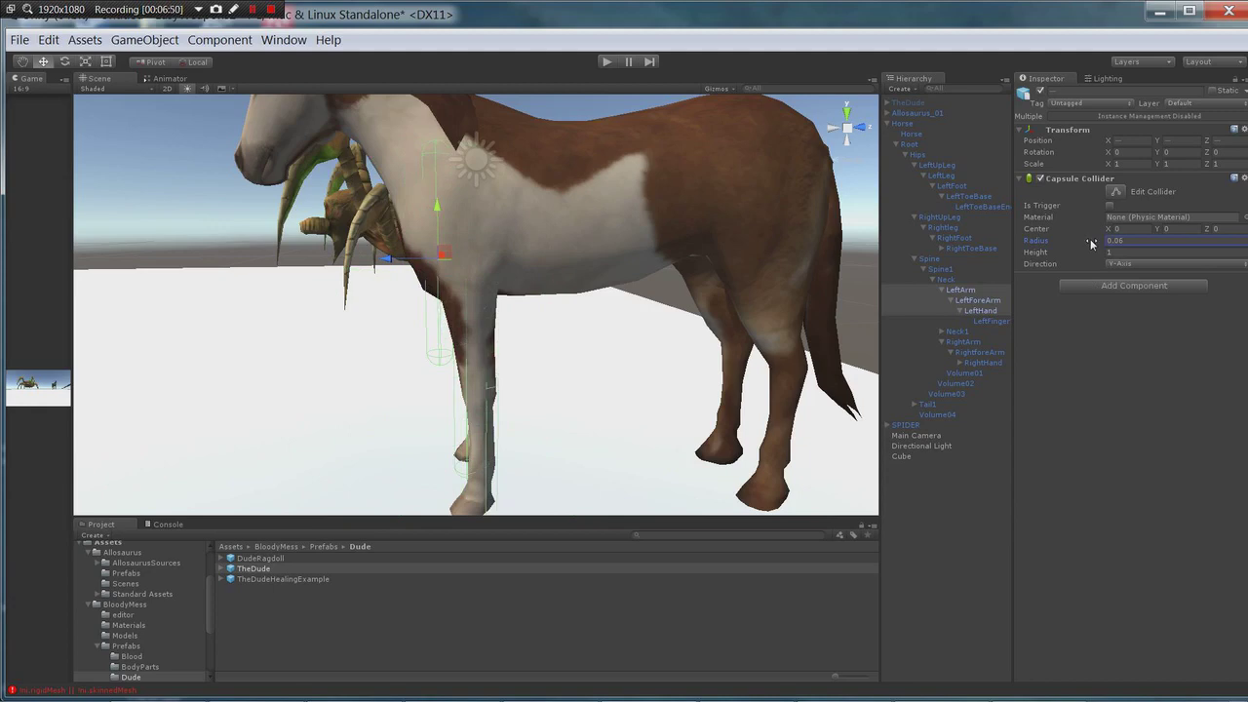
right_drag(718, 304, 619, 285)
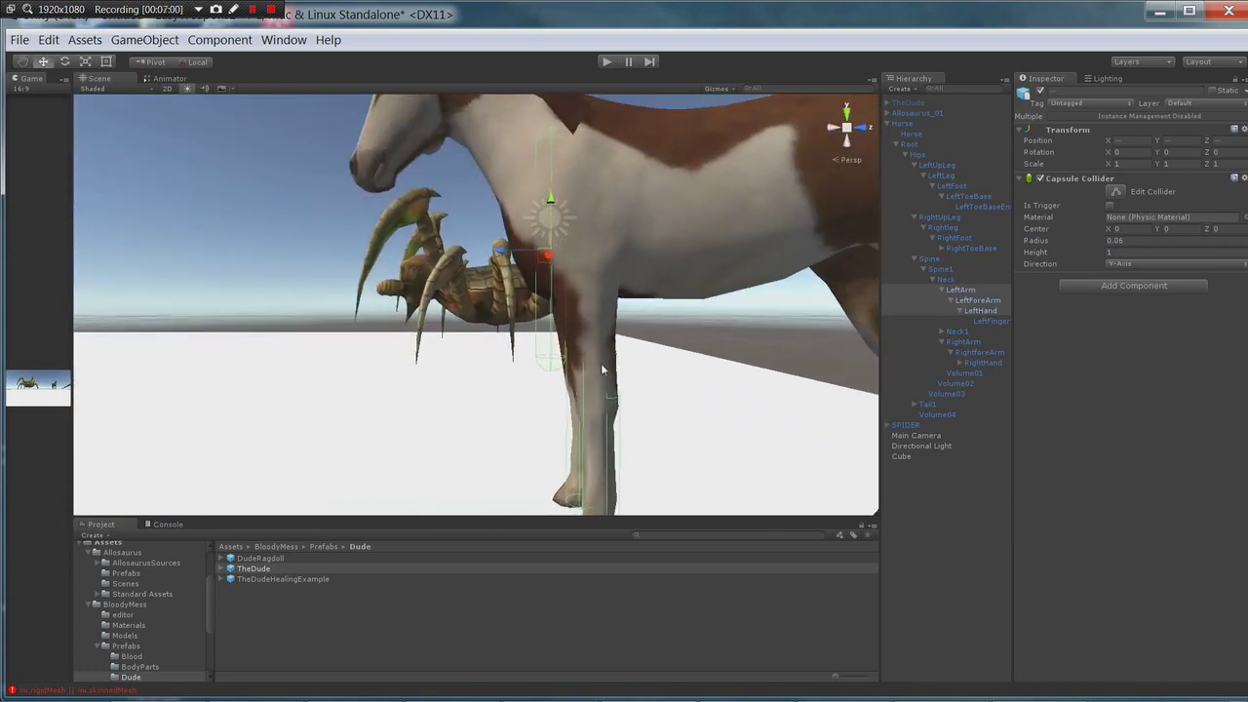
right_drag(596, 500, 572, 260)
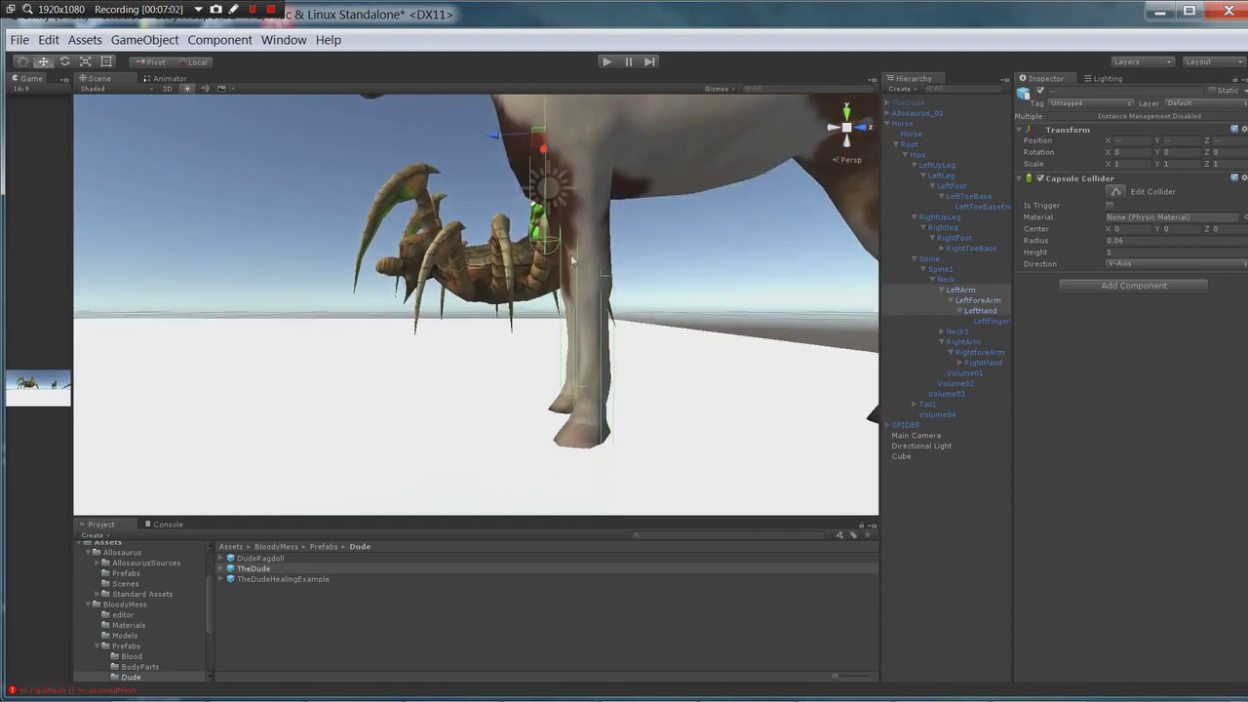
right_drag(517, 340, 883, 278)
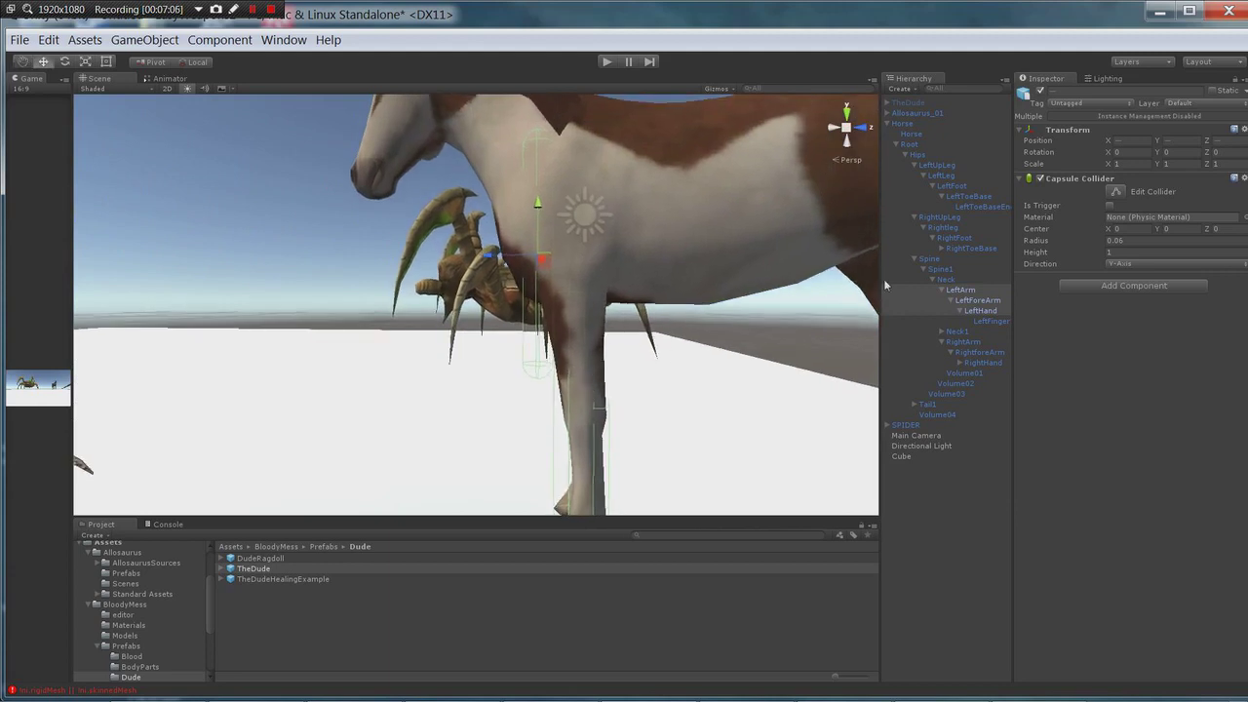
Try the Z-Axis and X-Axis directions on the three front-leg capsule colliders, then return them to Y-Axis
click(1122, 264)
click(1134, 317)
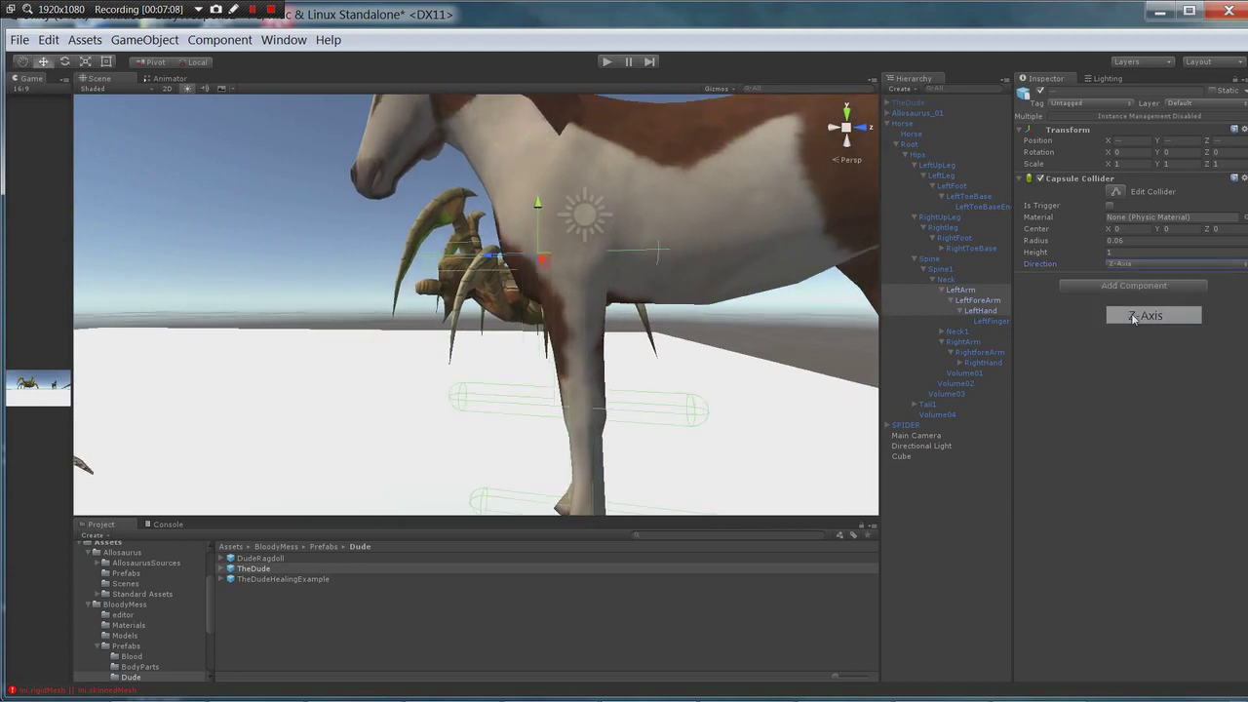
click(1140, 282)
click(1136, 265)
click(1148, 280)
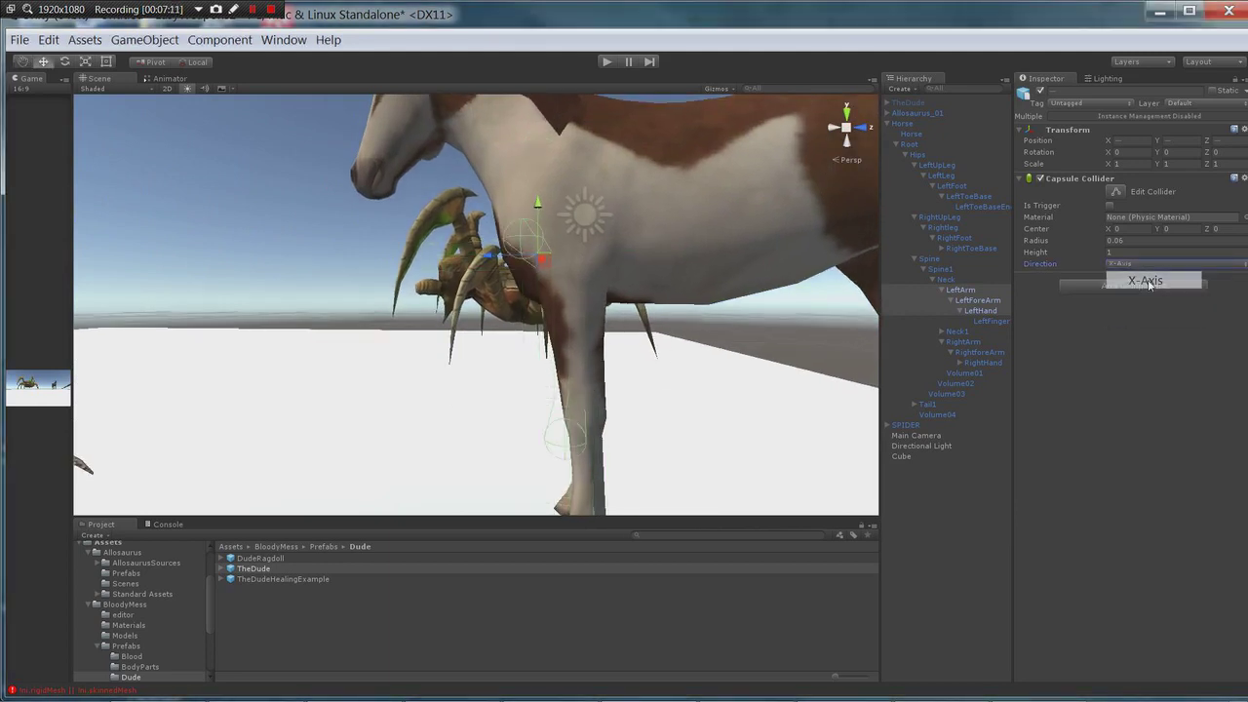
click(1141, 264)
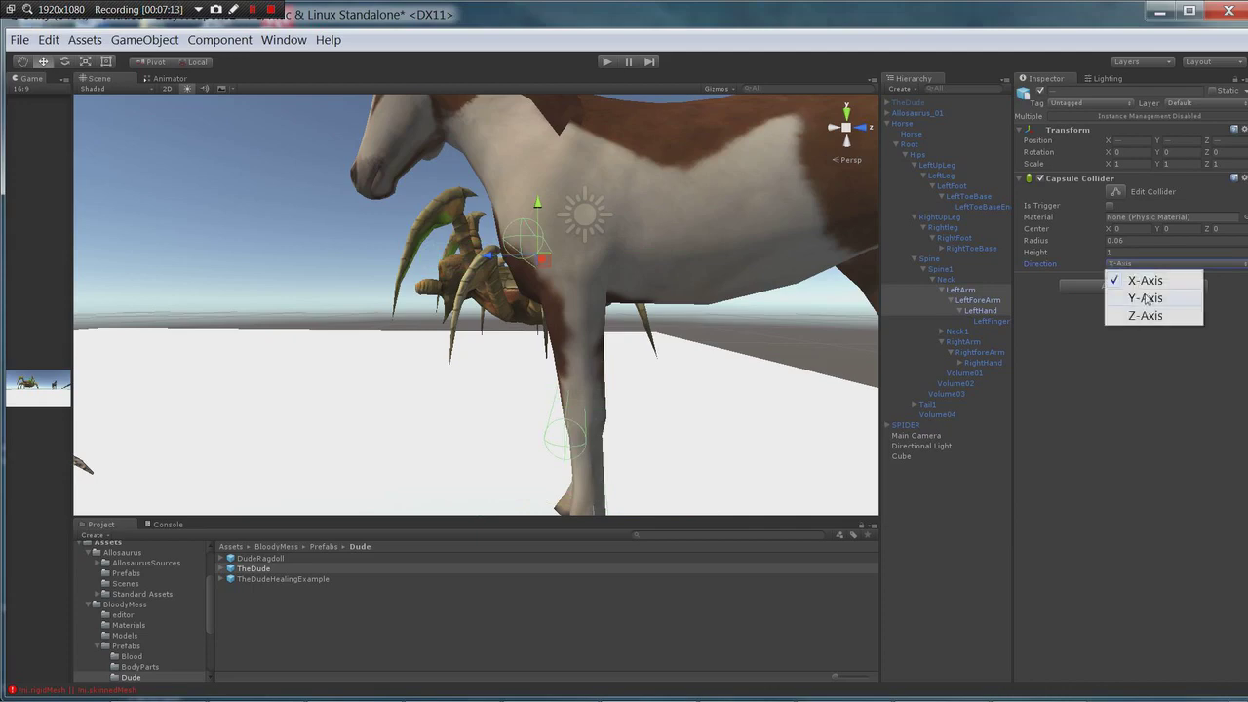
click(1144, 295)
Select the spider in the scene, collapse the Horse hierarchy and expand SPIDER down to its Armature bones with Master collapsed
alt+drag(710, 371, 752, 449)
scroll(624, 399, down, 5)
scroll(629, 420, up, 6)
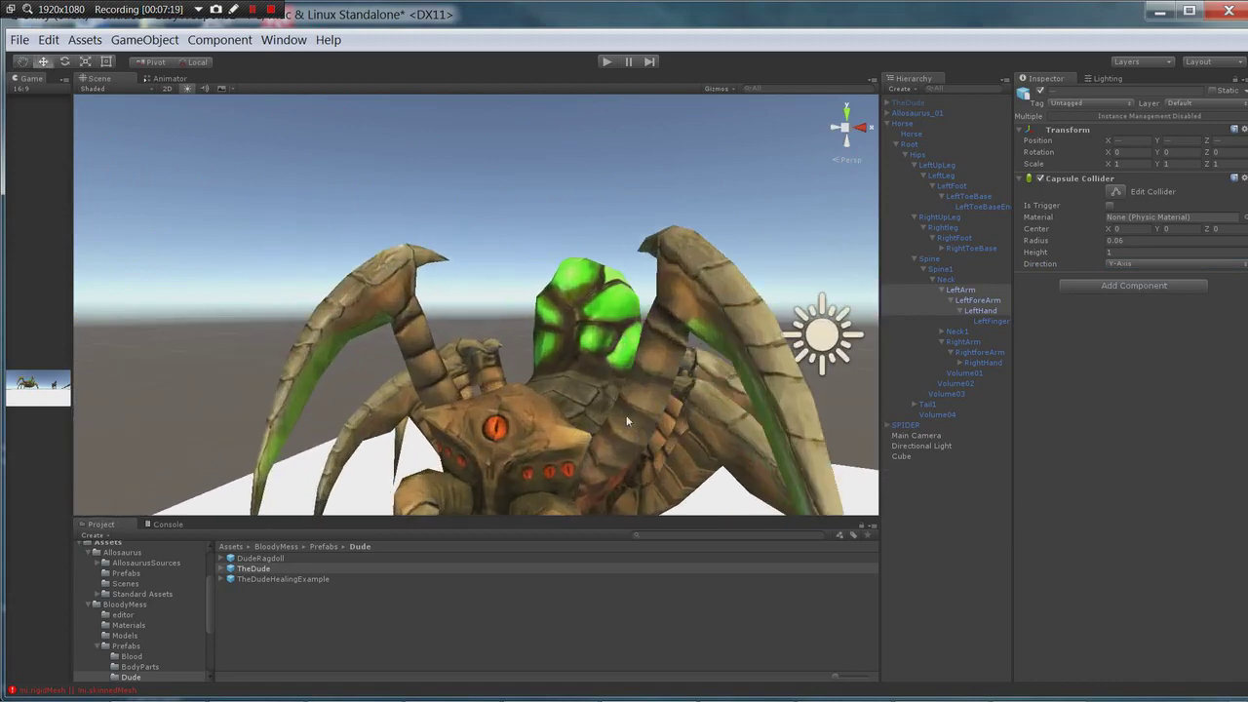
alt+drag(627, 421, 512, 357)
click(483, 373)
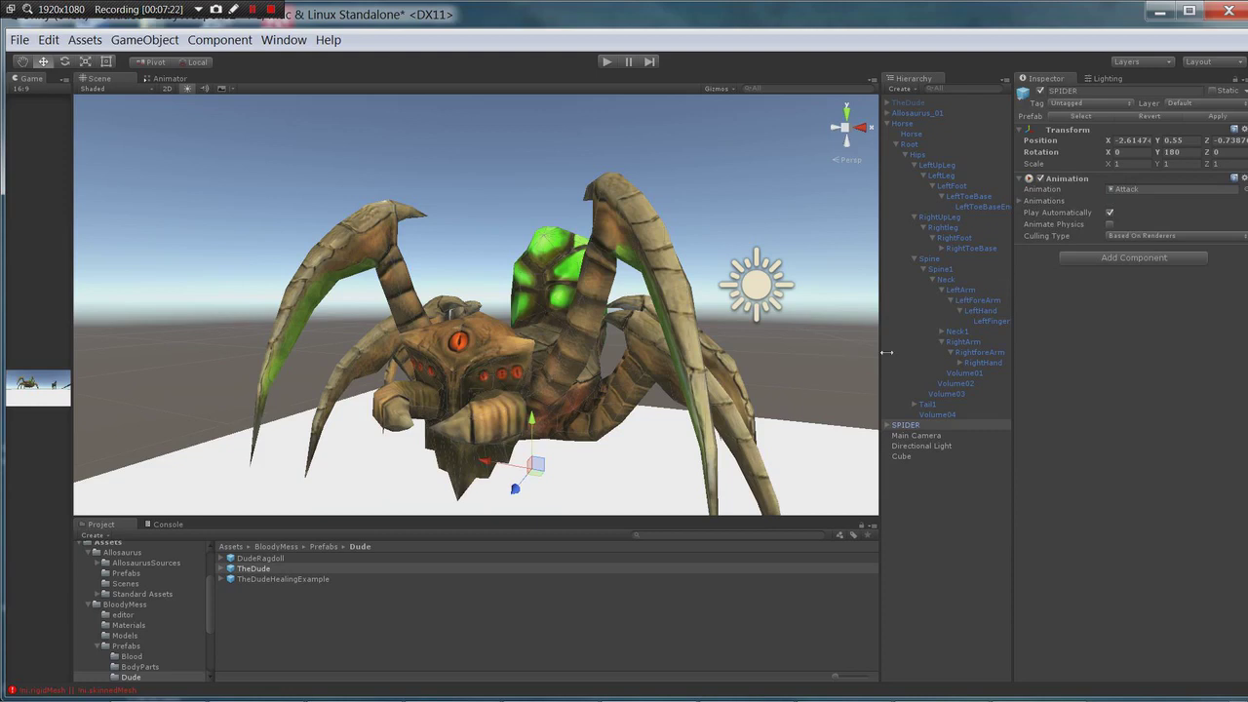
click(888, 125)
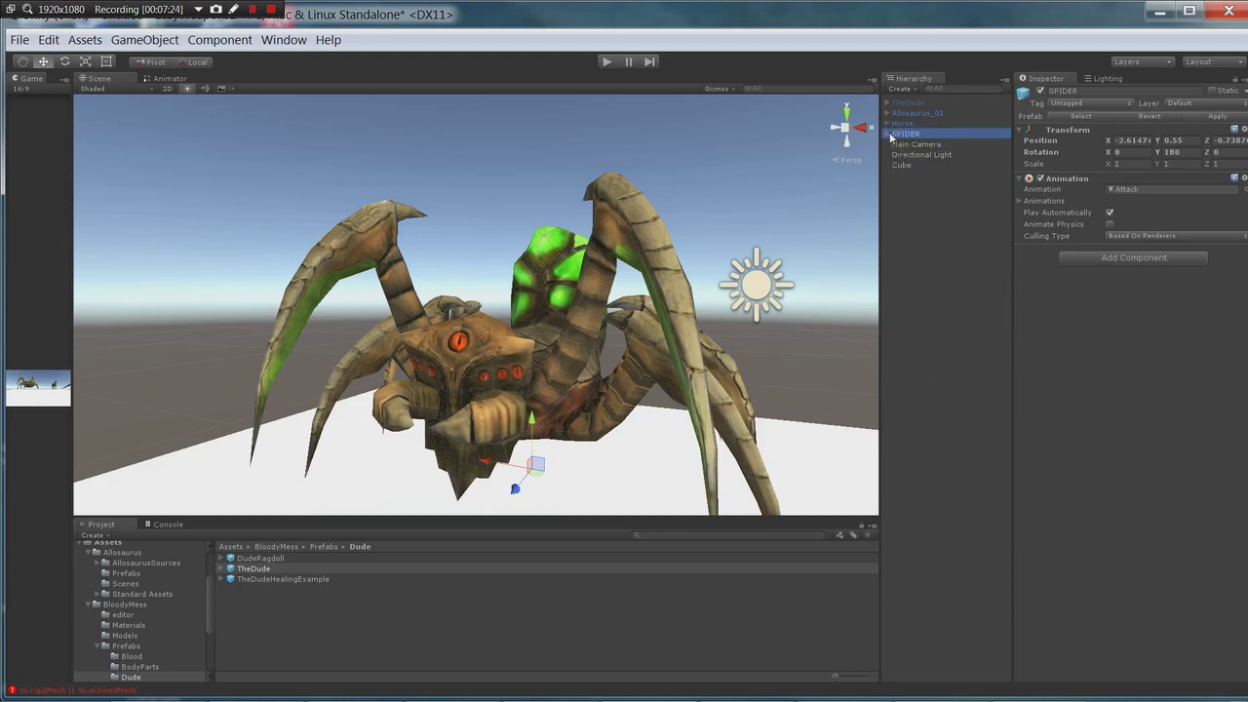
click(887, 134)
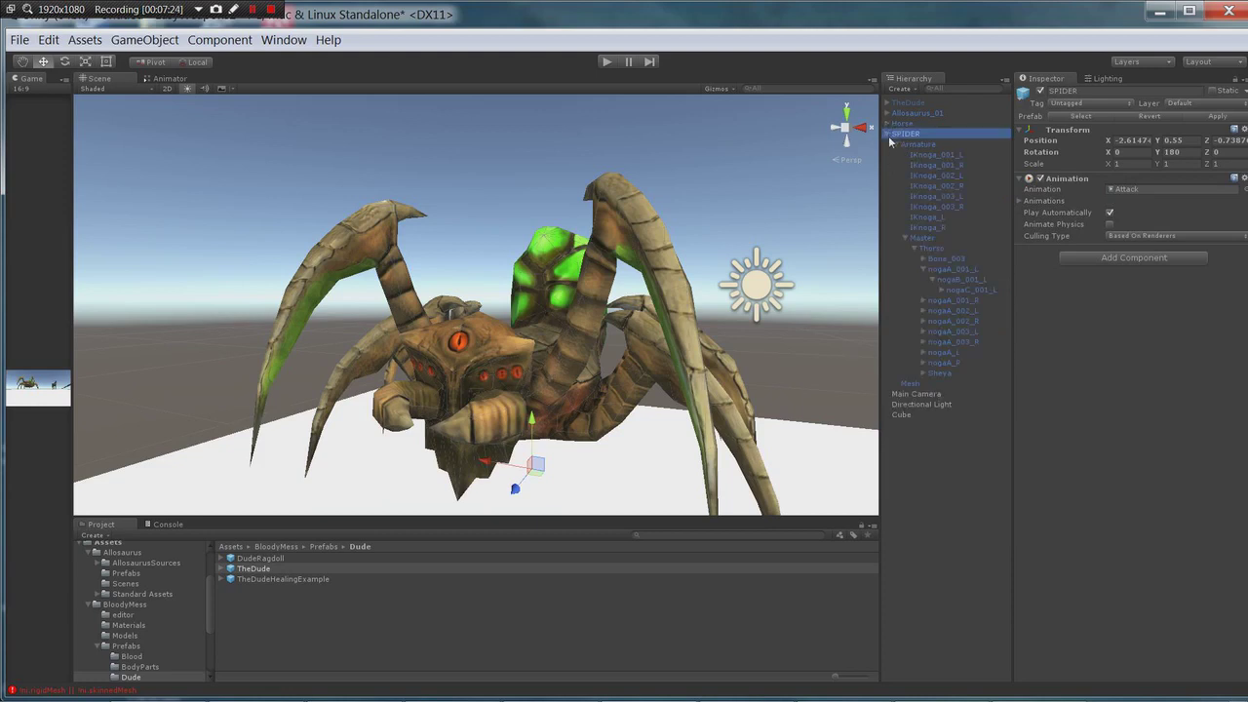
click(903, 237)
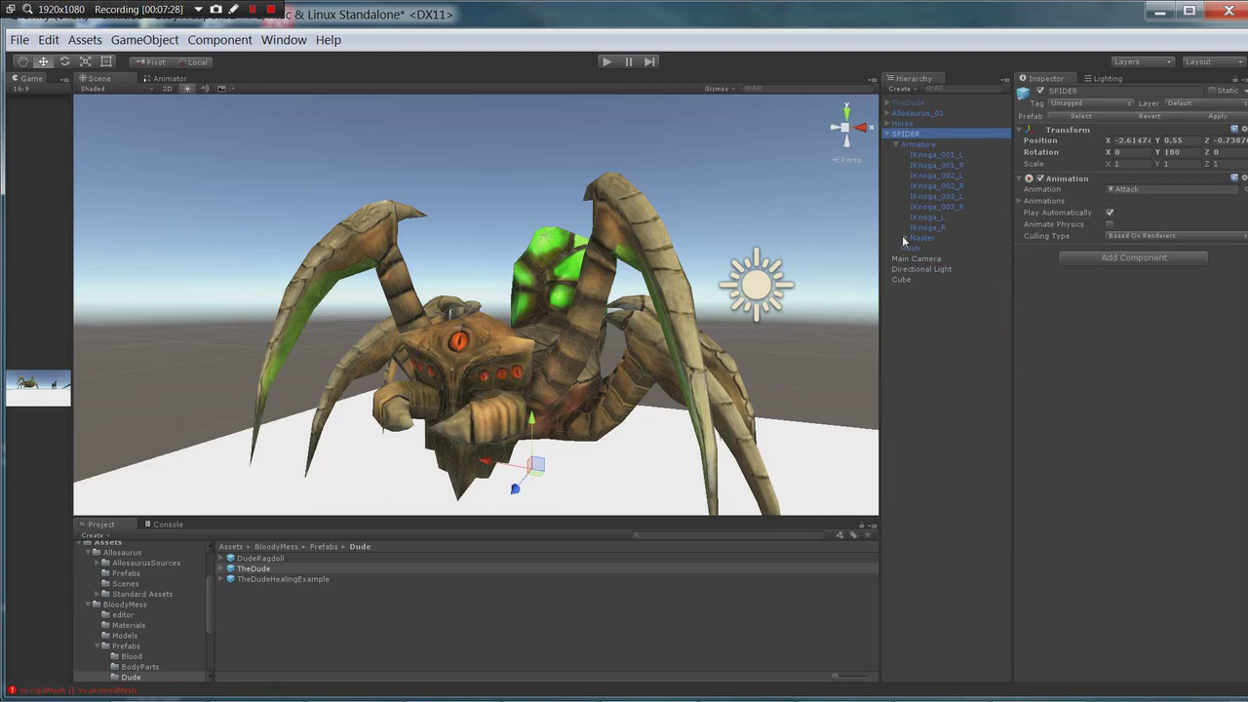
Examine where the IKnoga_001_L and IKnoga_002_L bones sit on the spider's legs
click(928, 155)
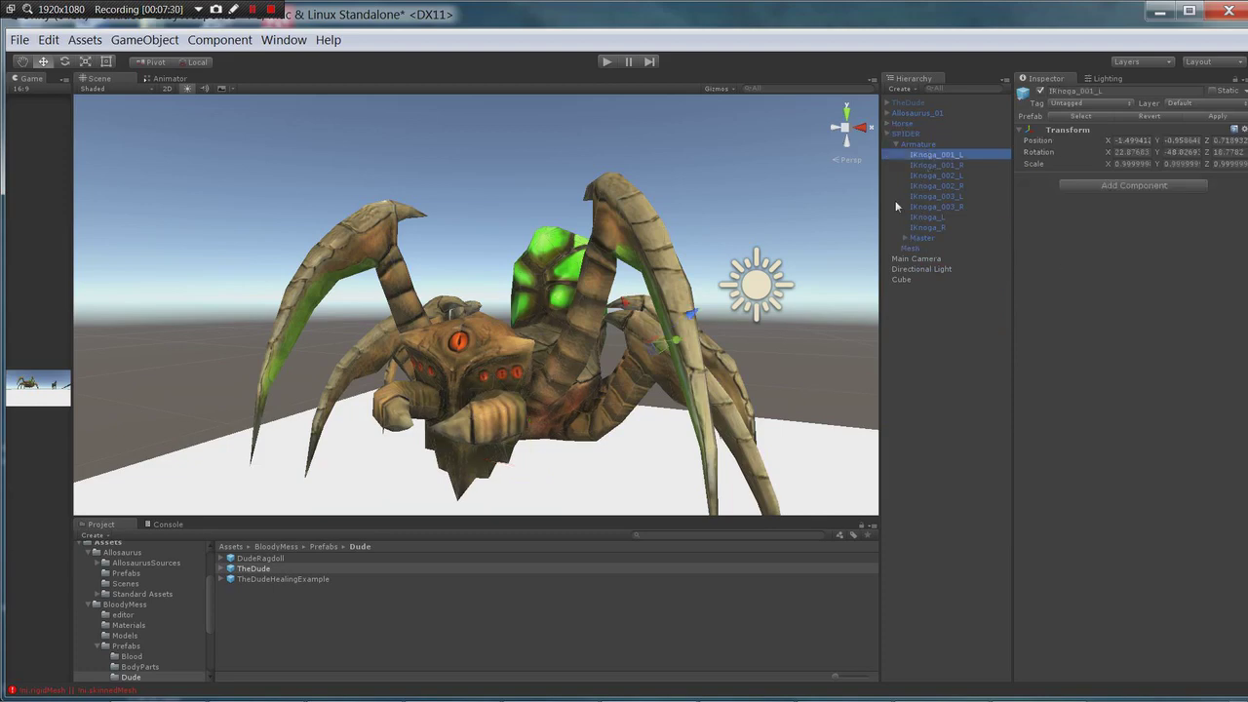
key(f)
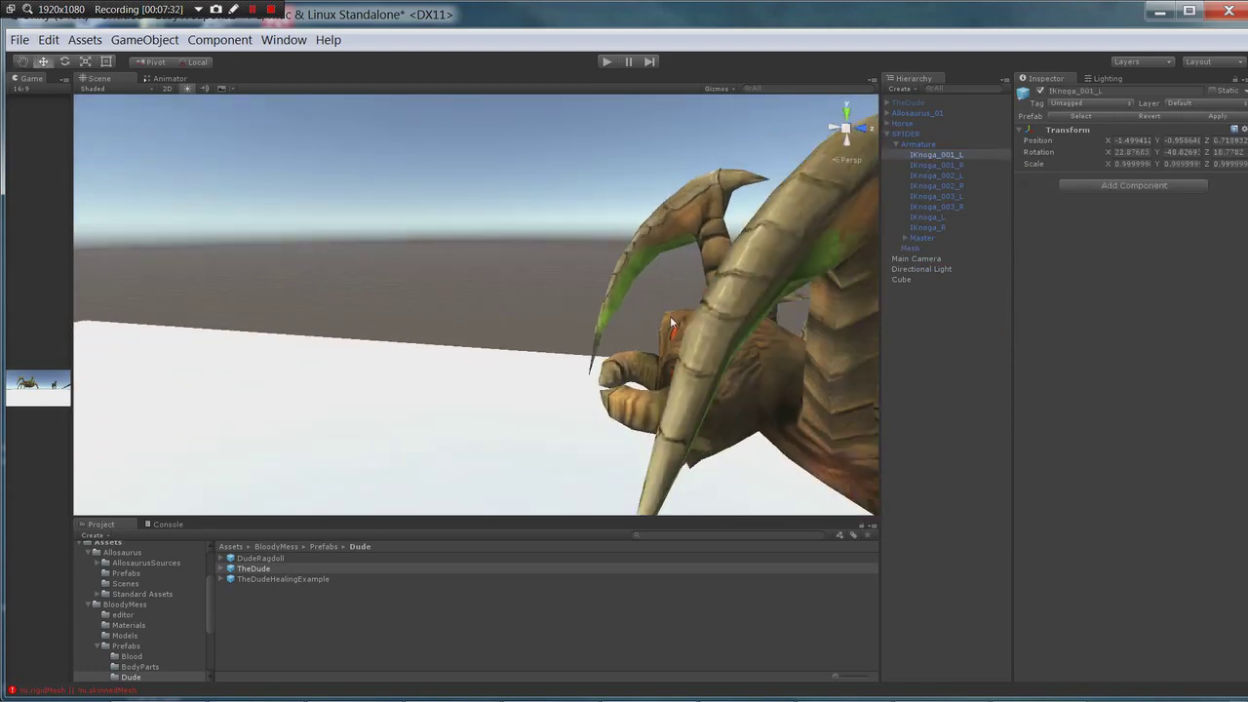
alt+drag(670, 316, 506, 243)
click(938, 176)
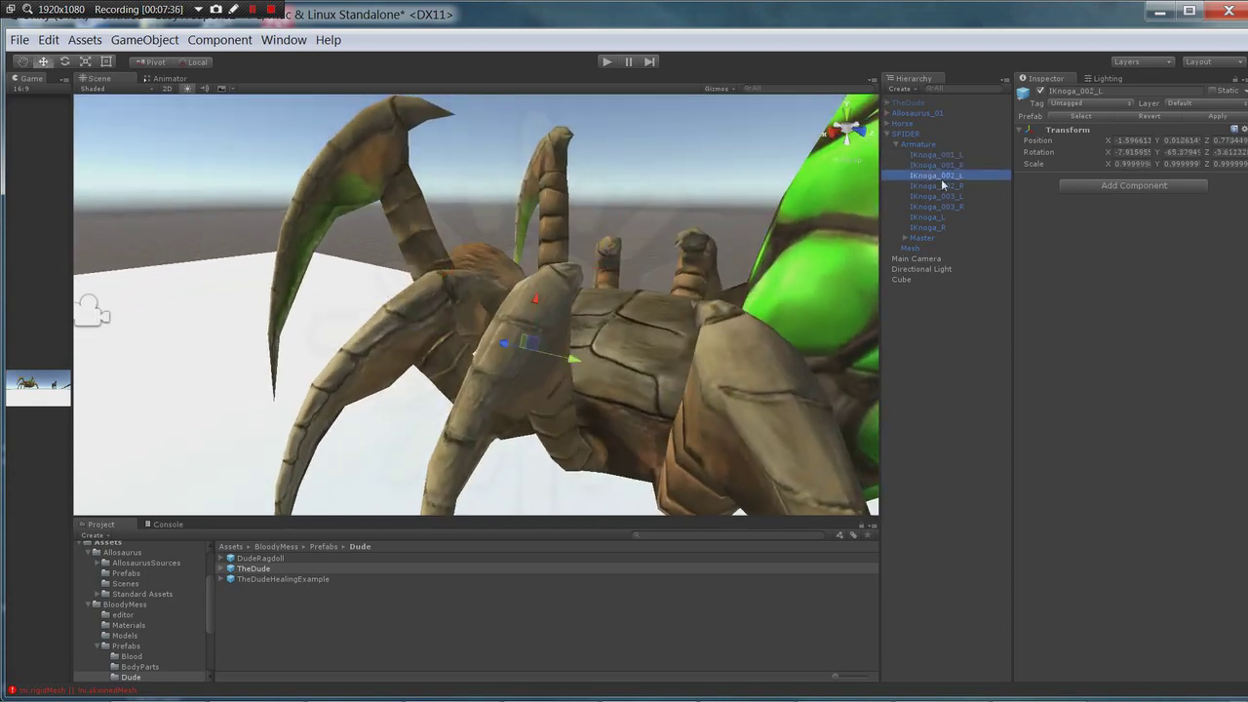
alt+drag(594, 218, 872, 209)
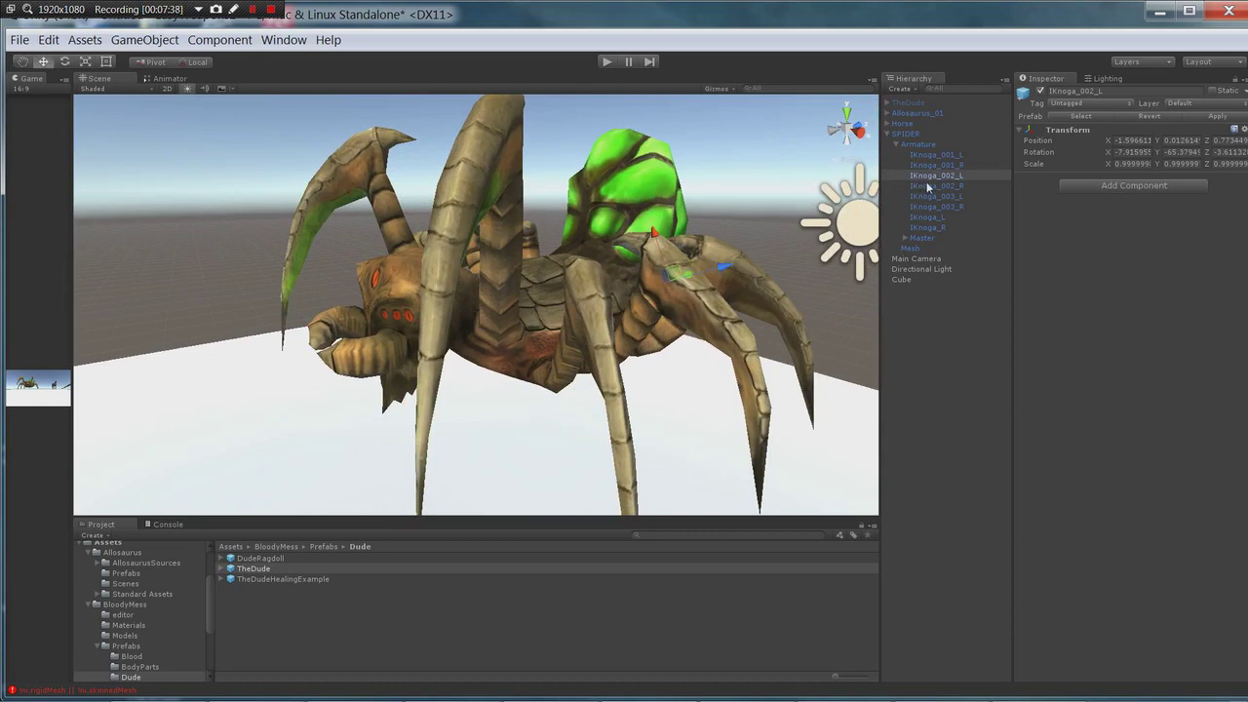
Check the positions of the spider's IKnoga_002_R, IKnoga_003_L, IKnoga_003_R, IKnoga_L and IKnoga_R bones
click(929, 185)
click(934, 196)
click(936, 207)
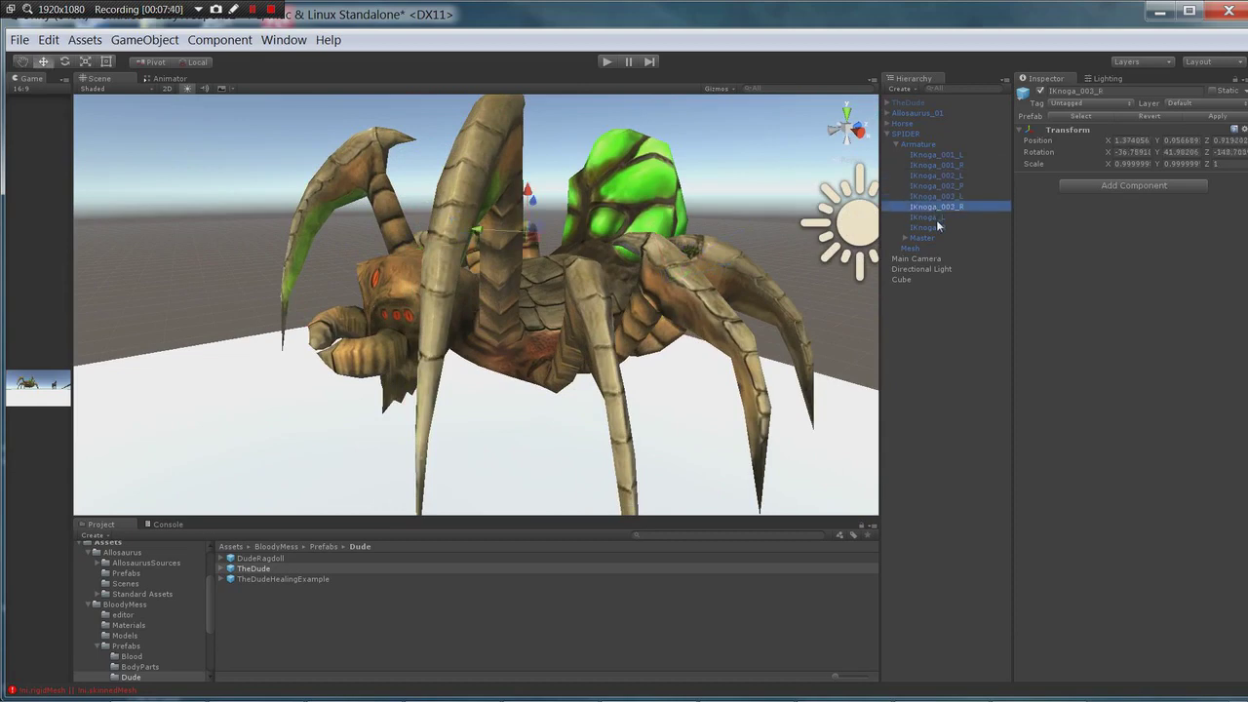
click(936, 217)
click(936, 227)
alt+drag(546, 234, 827, 210)
Compare the positions of the spider's right-side IKnoga bones and the Master bone
click(928, 145)
click(930, 165)
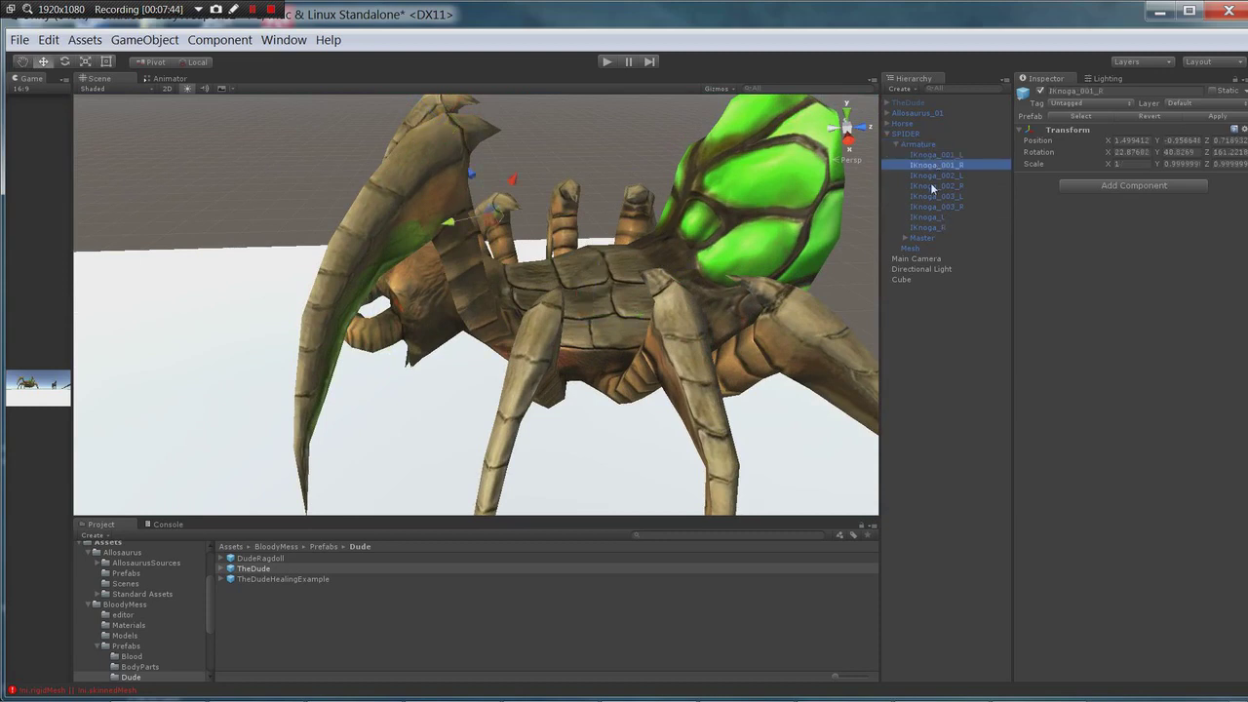
click(930, 186)
click(930, 207)
click(928, 227)
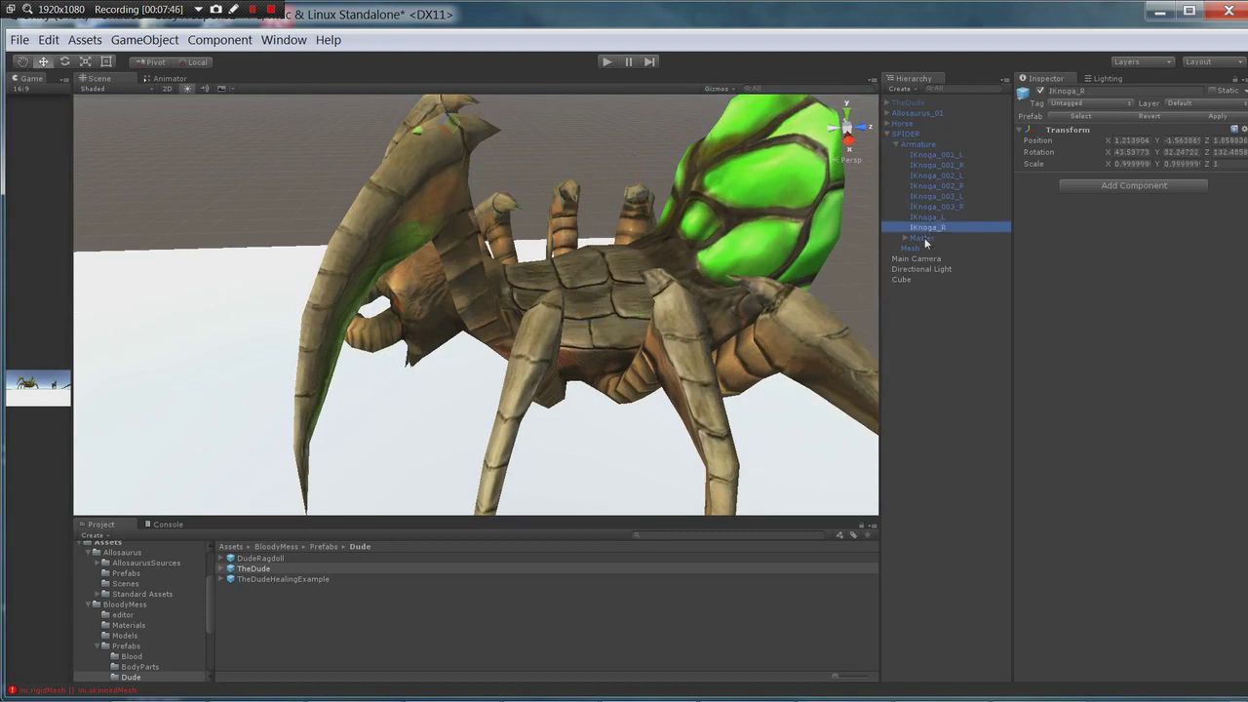
click(925, 238)
Toggle IKnoga_L and the spider's Mesh off and on to see what each one affects
click(931, 217)
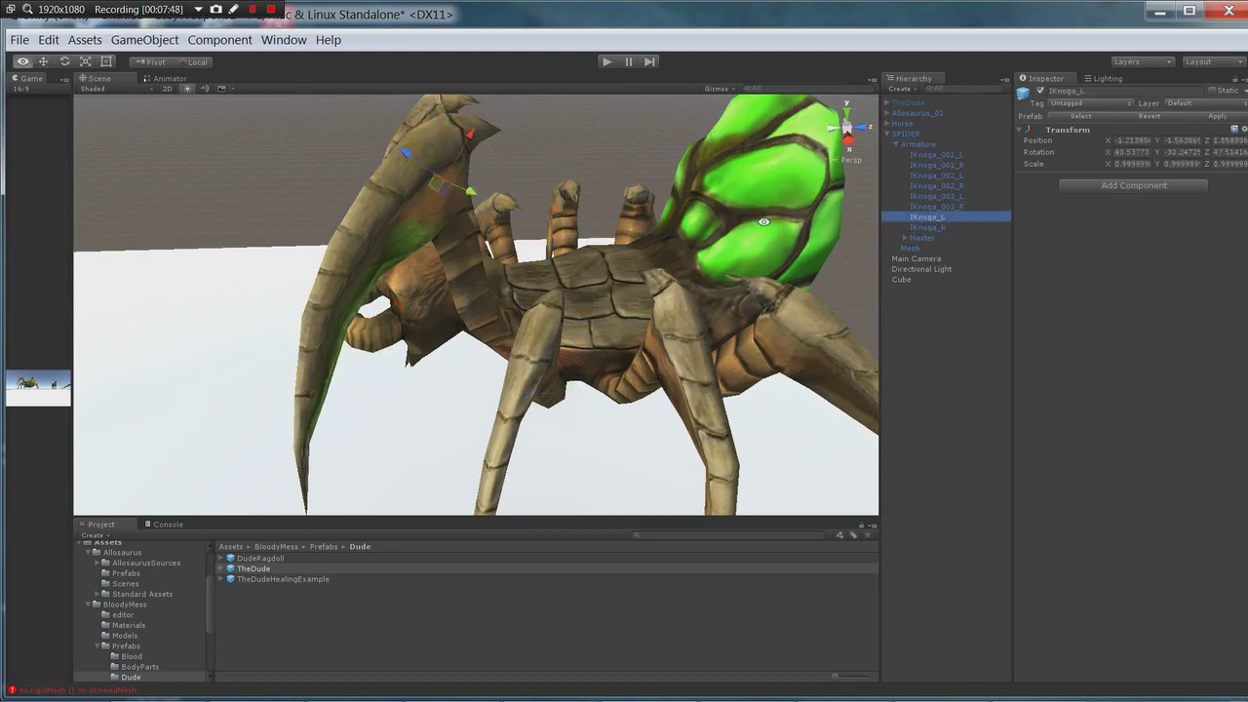
click(1041, 92)
click(1042, 91)
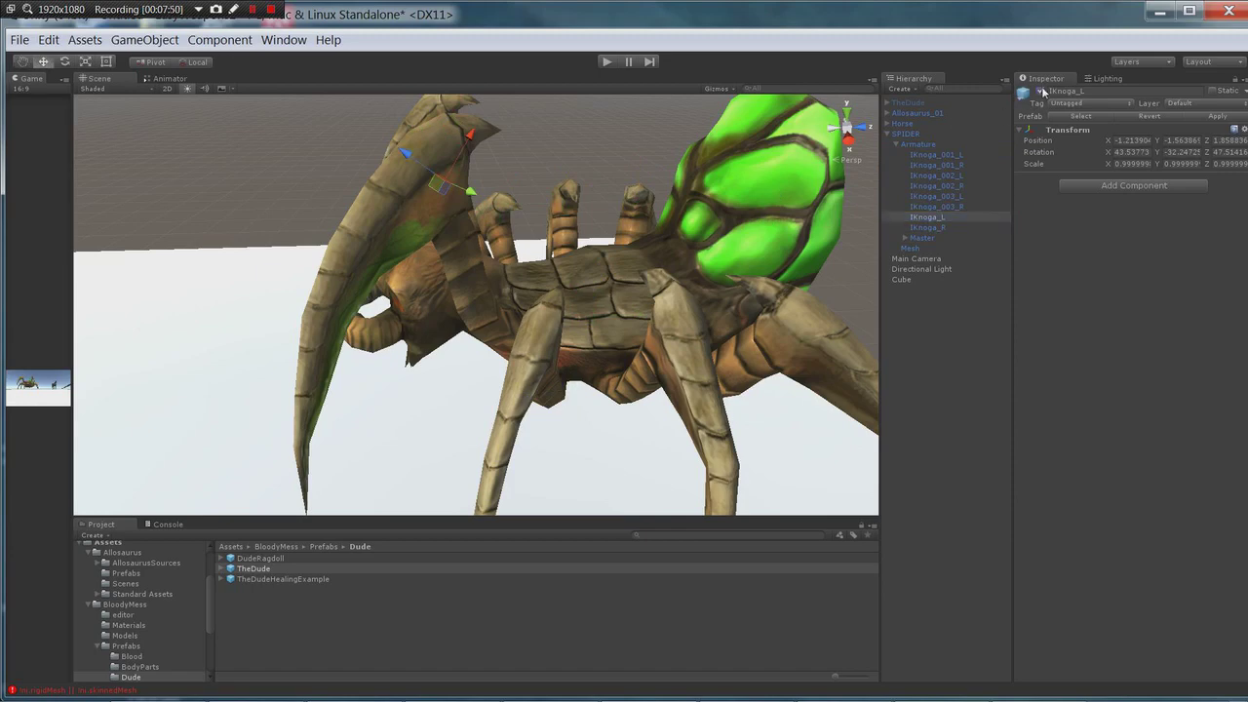
alt+drag(688, 188, 898, 263)
click(908, 249)
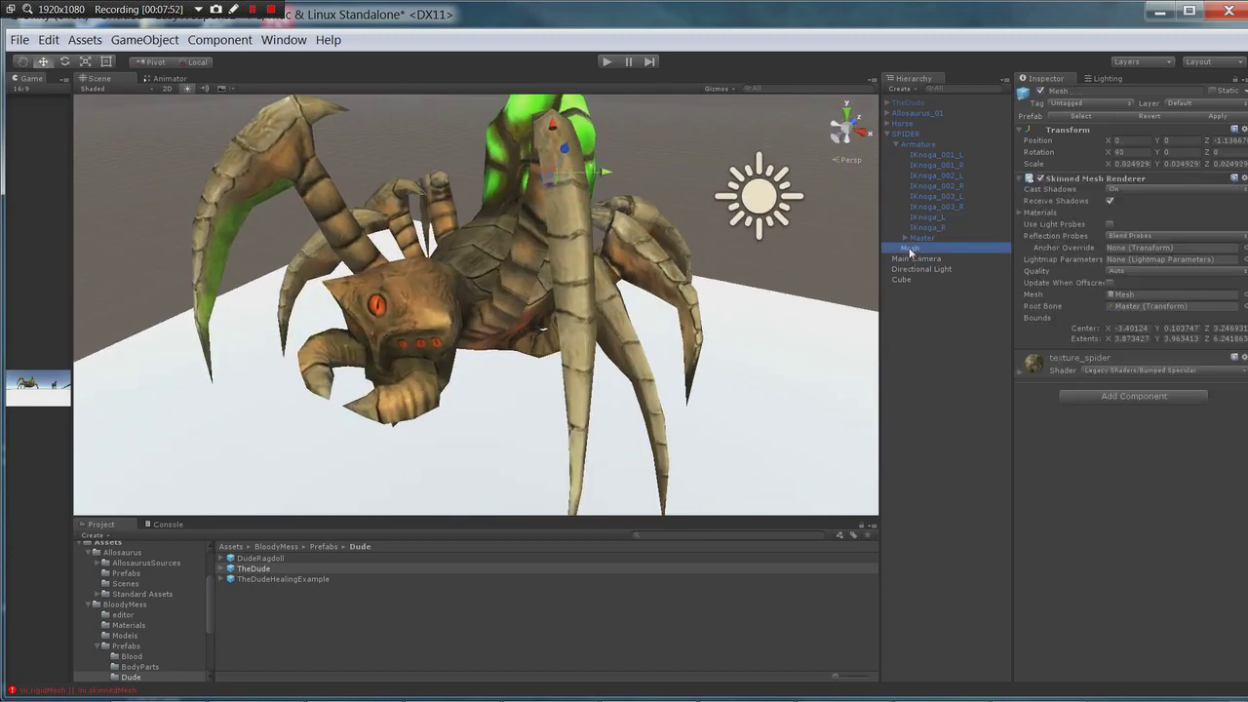
click(1041, 91)
click(1041, 92)
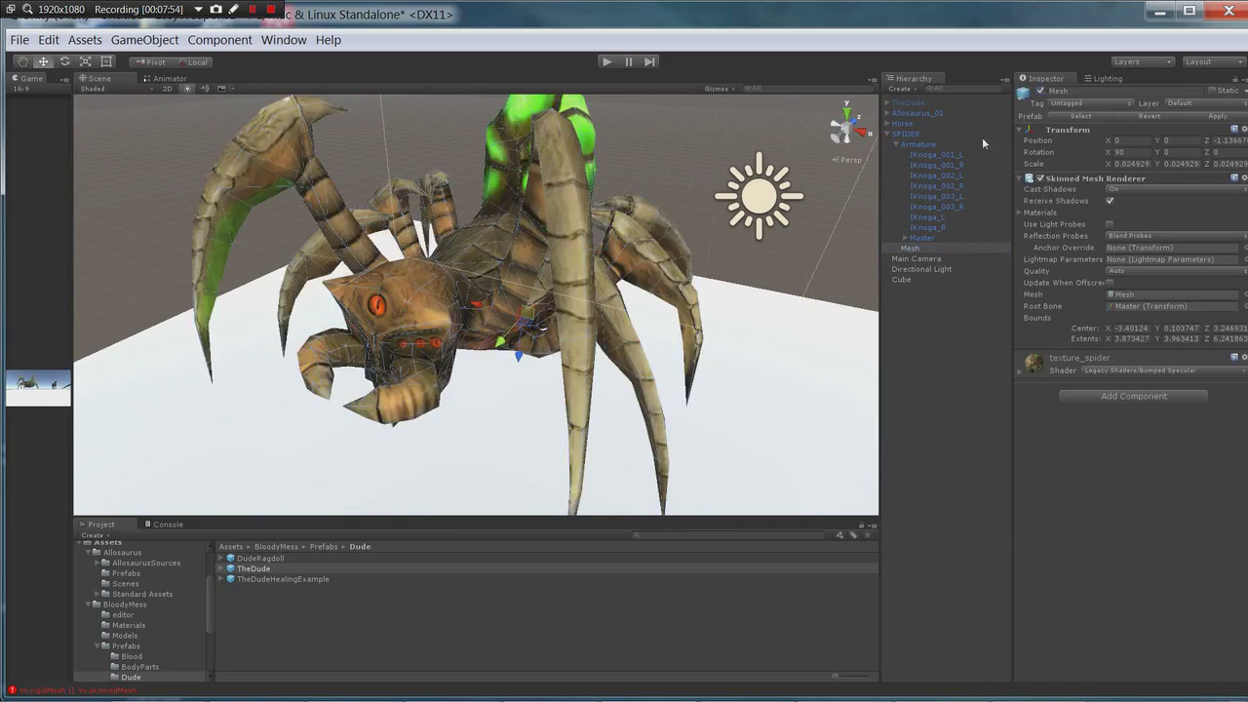
Expand the spider's Master bone and add a Capsule Collider to its Thorso bone
click(903, 238)
click(903, 238)
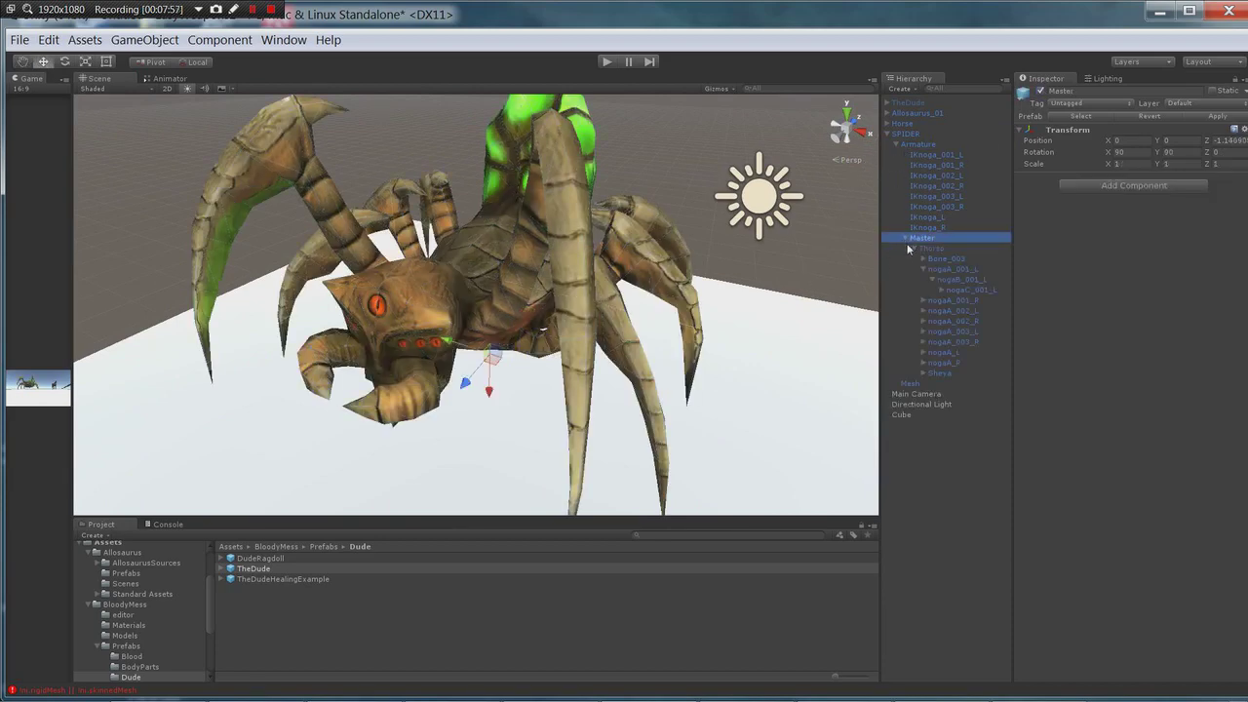
click(926, 247)
alt+drag(546, 292, 516, 316)
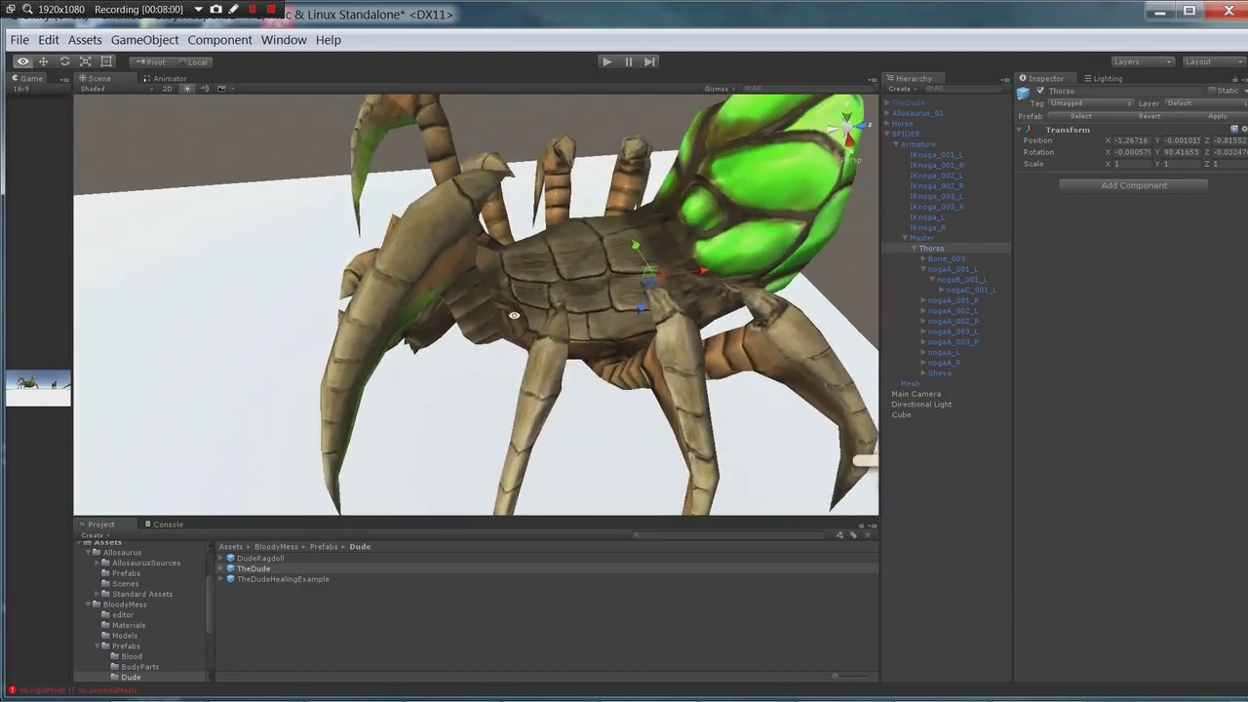
click(1117, 185)
click(1117, 237)
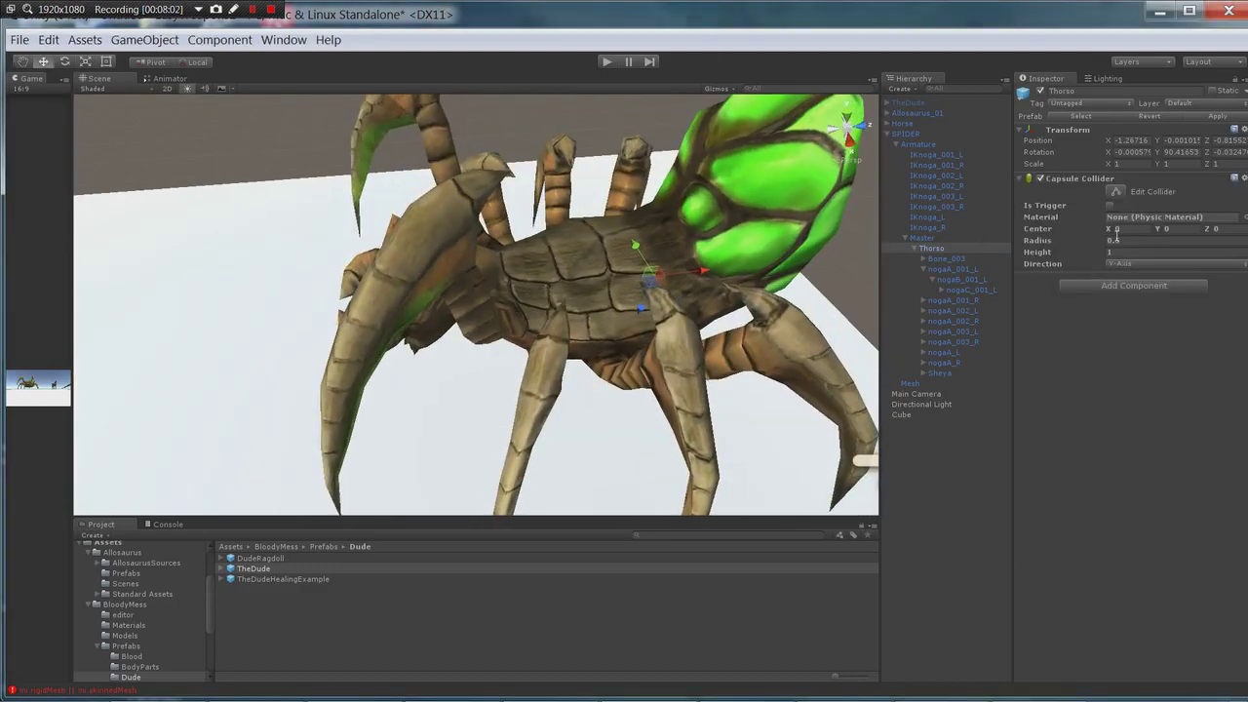
Align the Thorso capsule collider along the X-Axis with radius 0.99 and height 3.11, and make it a trigger
alt+drag(769, 310, 753, 380)
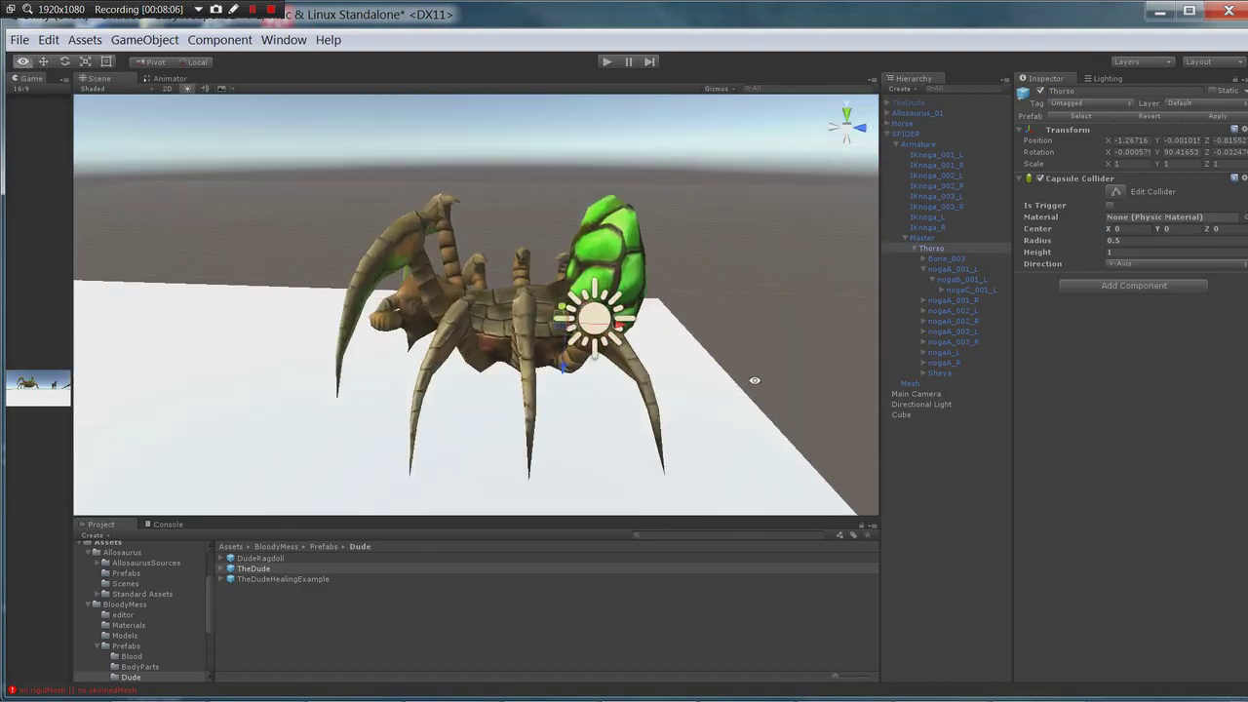
click(1112, 241)
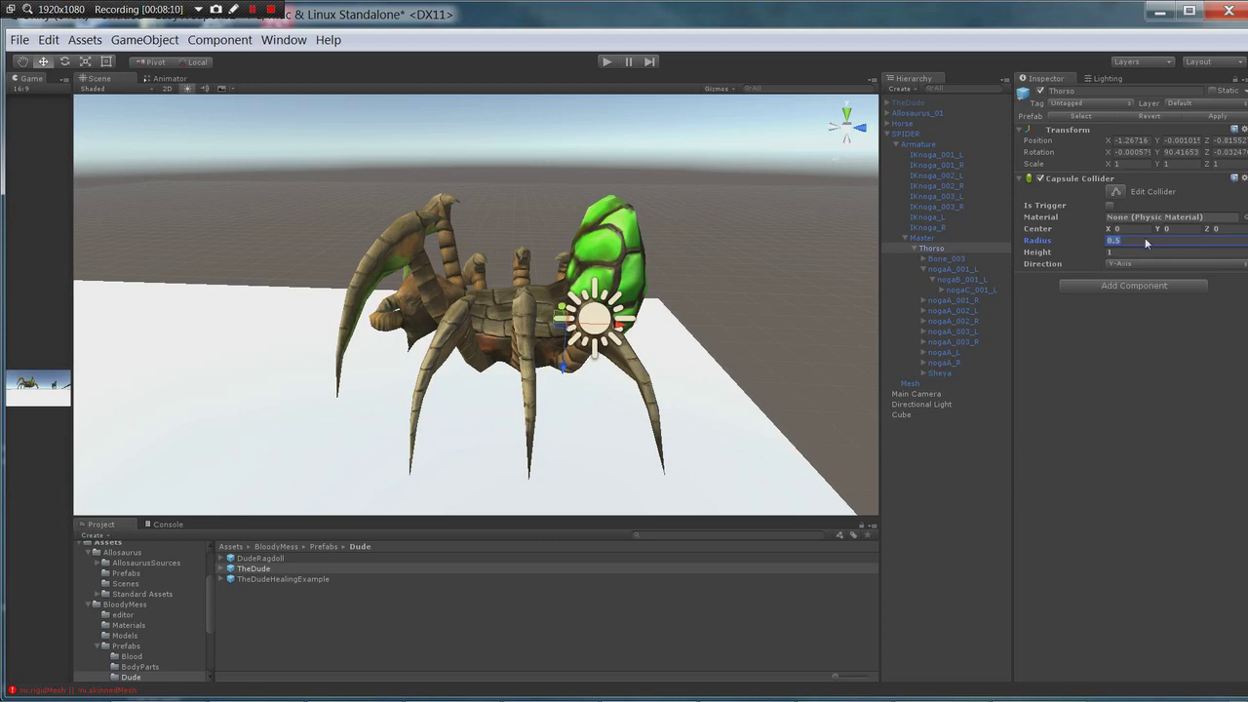
drag(1102, 242, 1160, 258)
click(1140, 263)
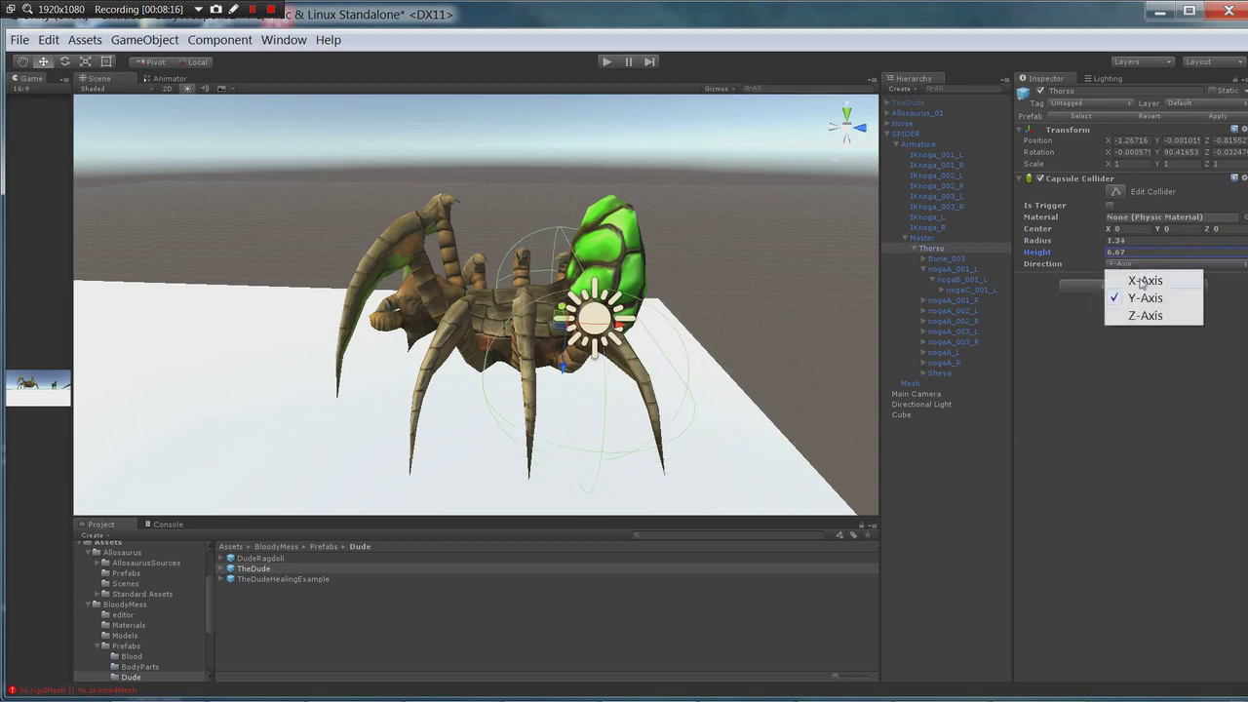
click(1136, 279)
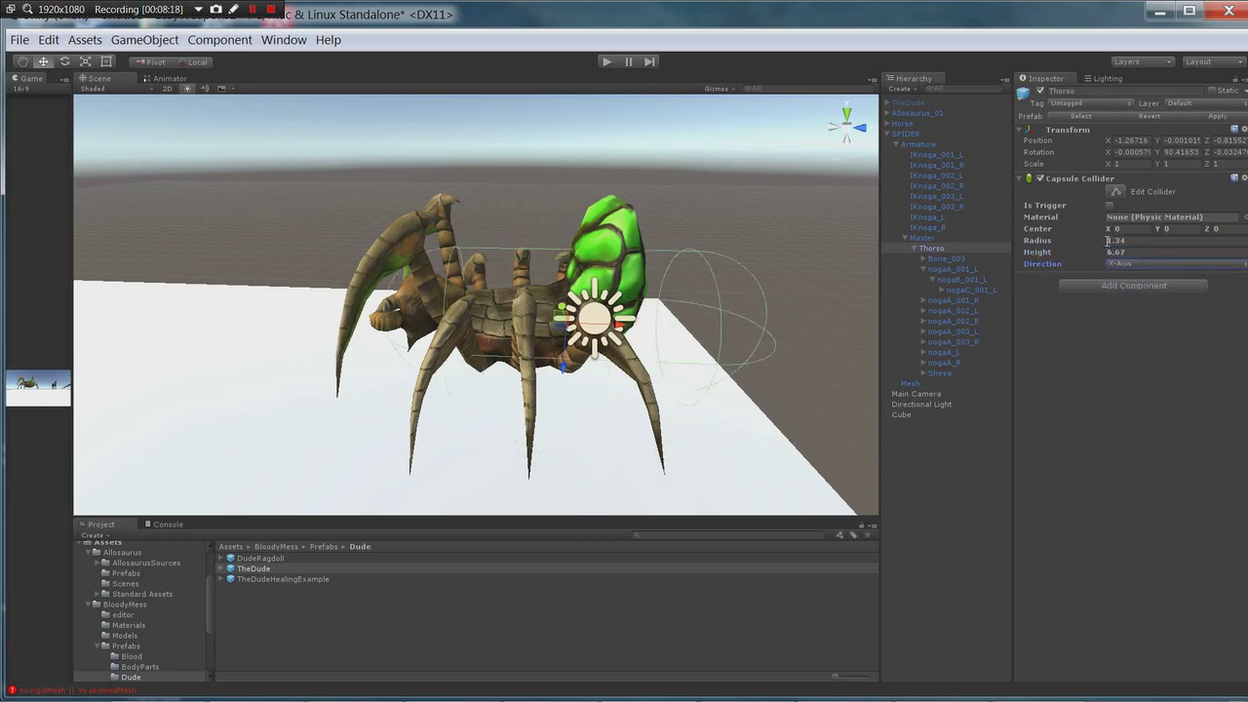
drag(1106, 241, 1033, 259)
alt+drag(717, 312, 645, 242)
scroll(649, 261, up, 6)
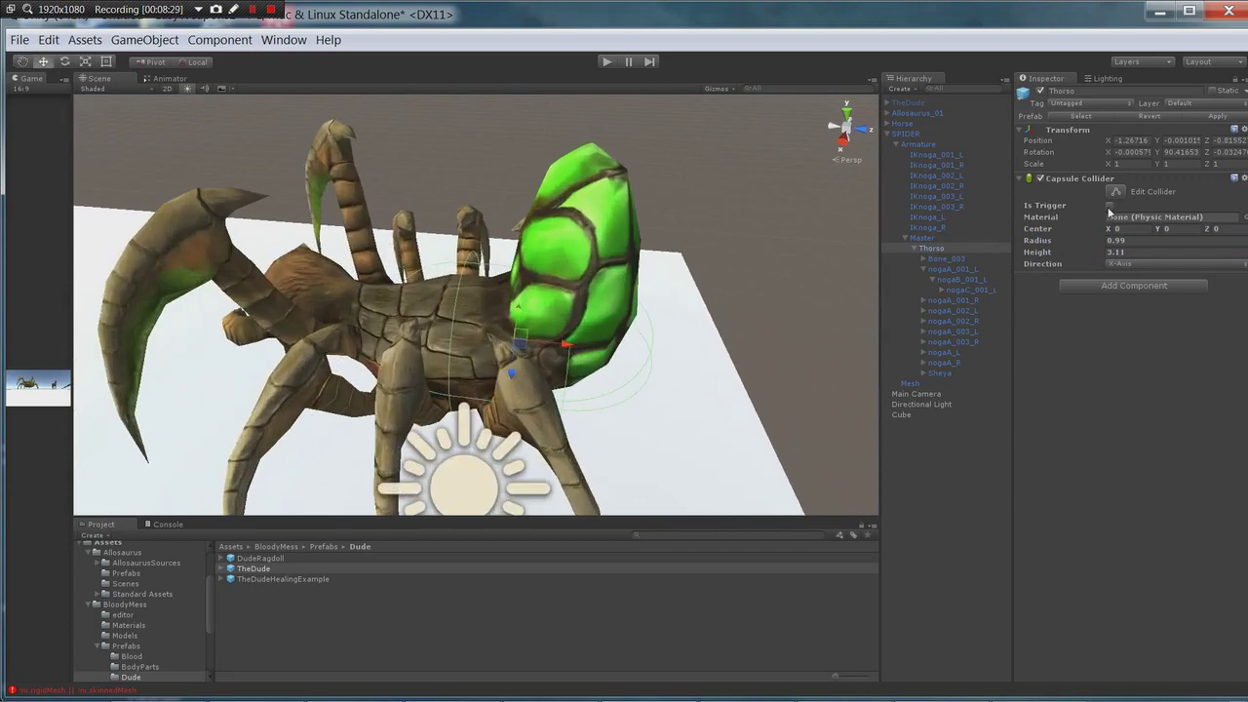
click(1109, 206)
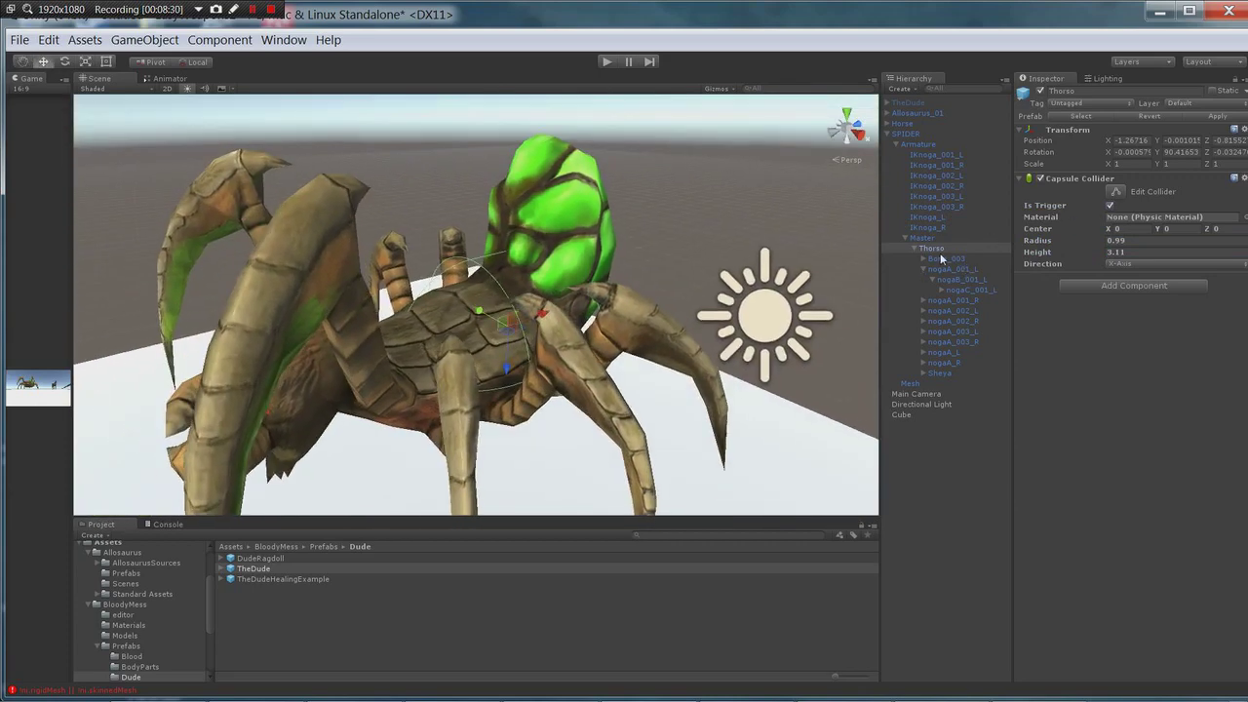
Expand the spider's Bone_003 and compare the positions of Bone_003, Bone_004, nogaA_001_L and Thorso
click(941, 259)
click(951, 270)
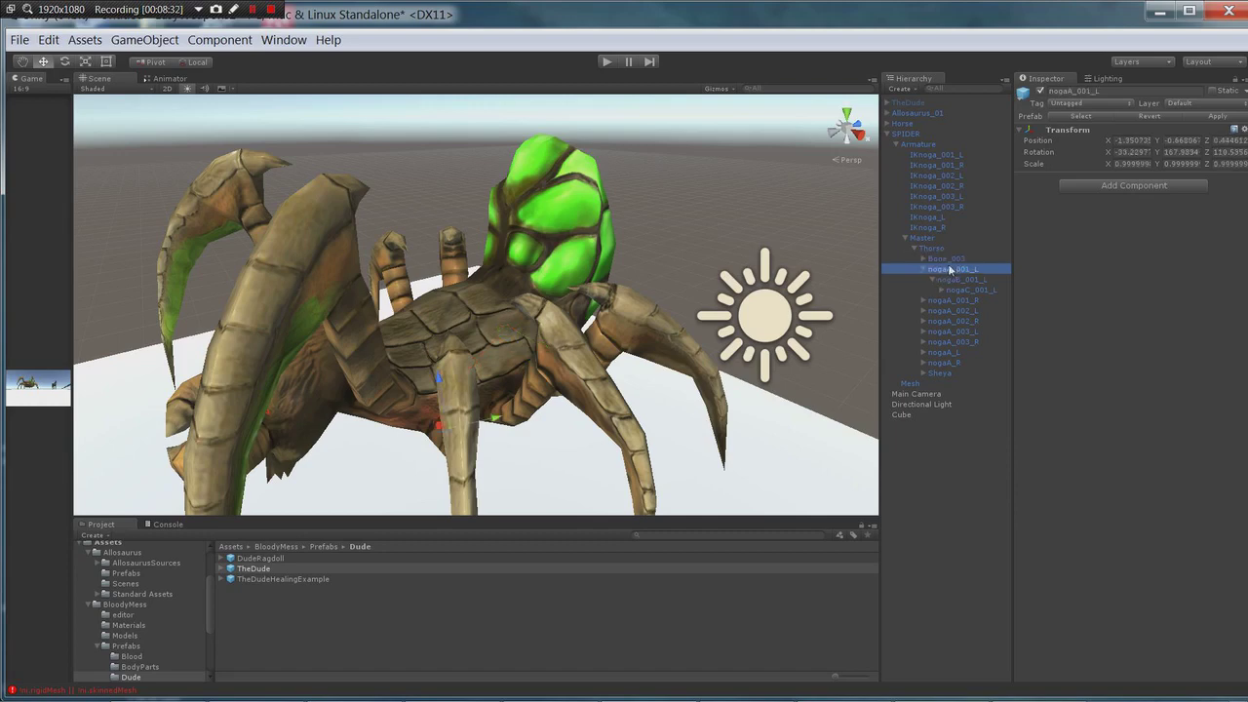
click(946, 259)
click(926, 260)
click(954, 269)
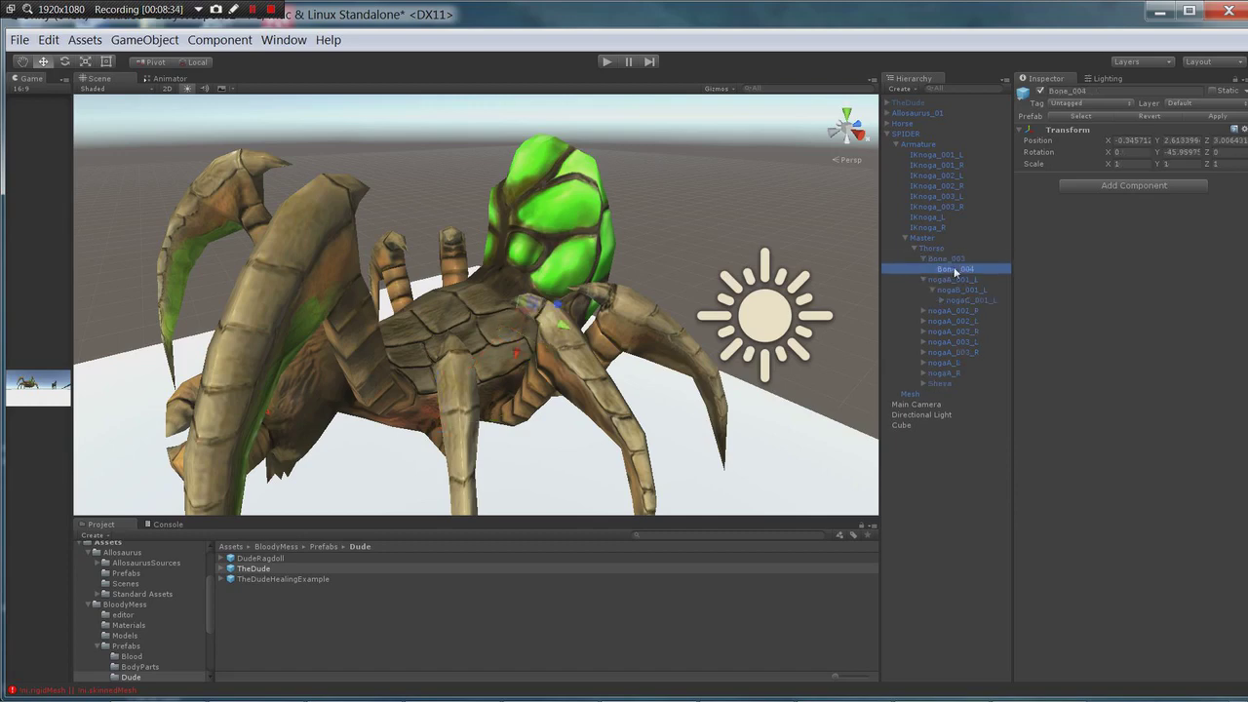
click(950, 259)
click(928, 249)
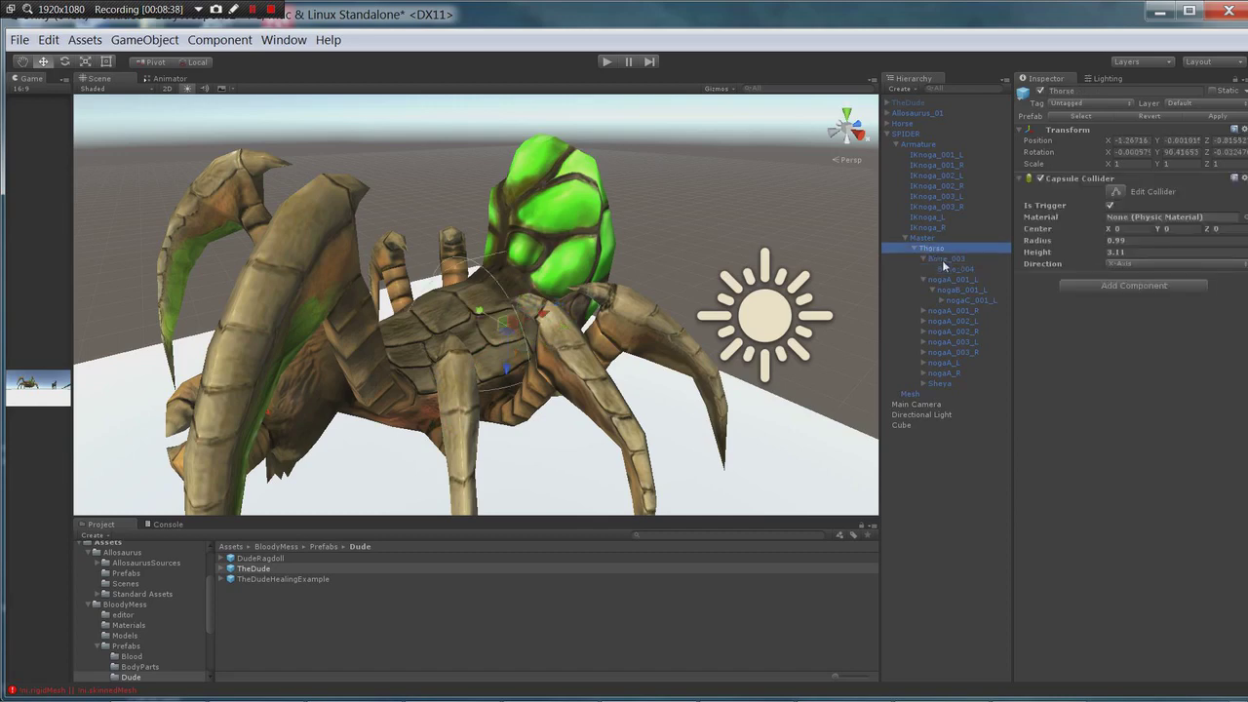
click(946, 259)
click(952, 269)
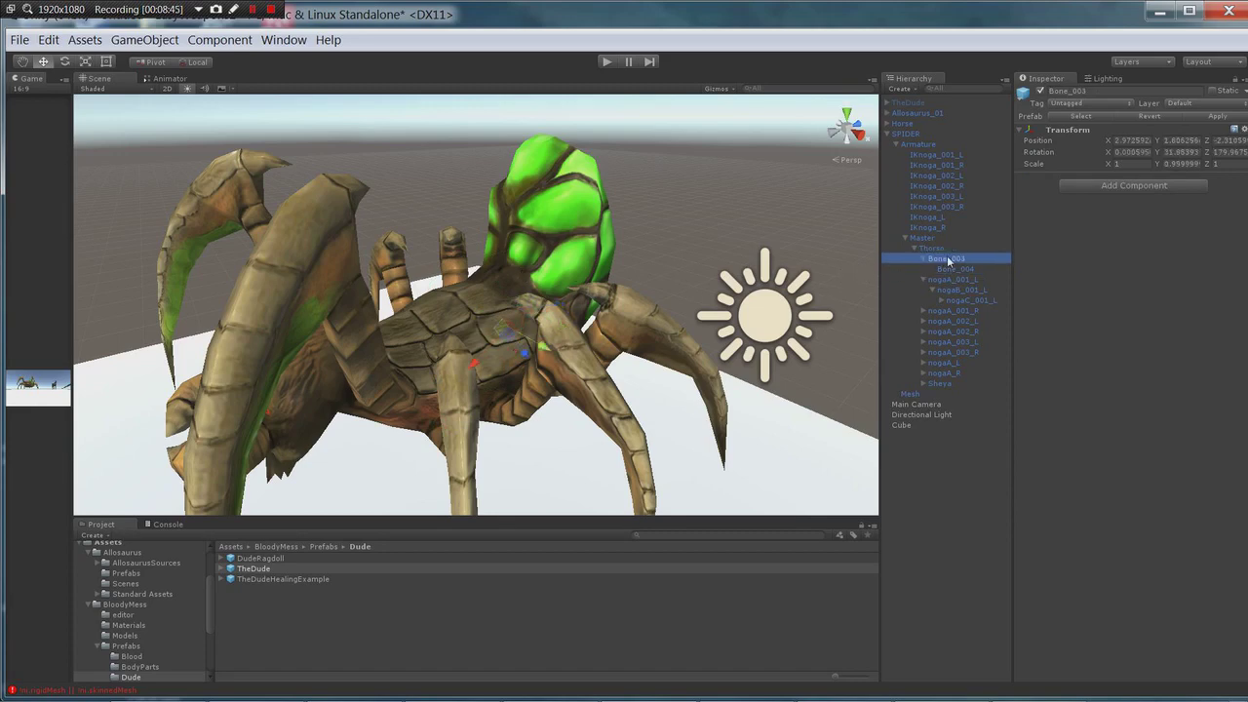
click(949, 270)
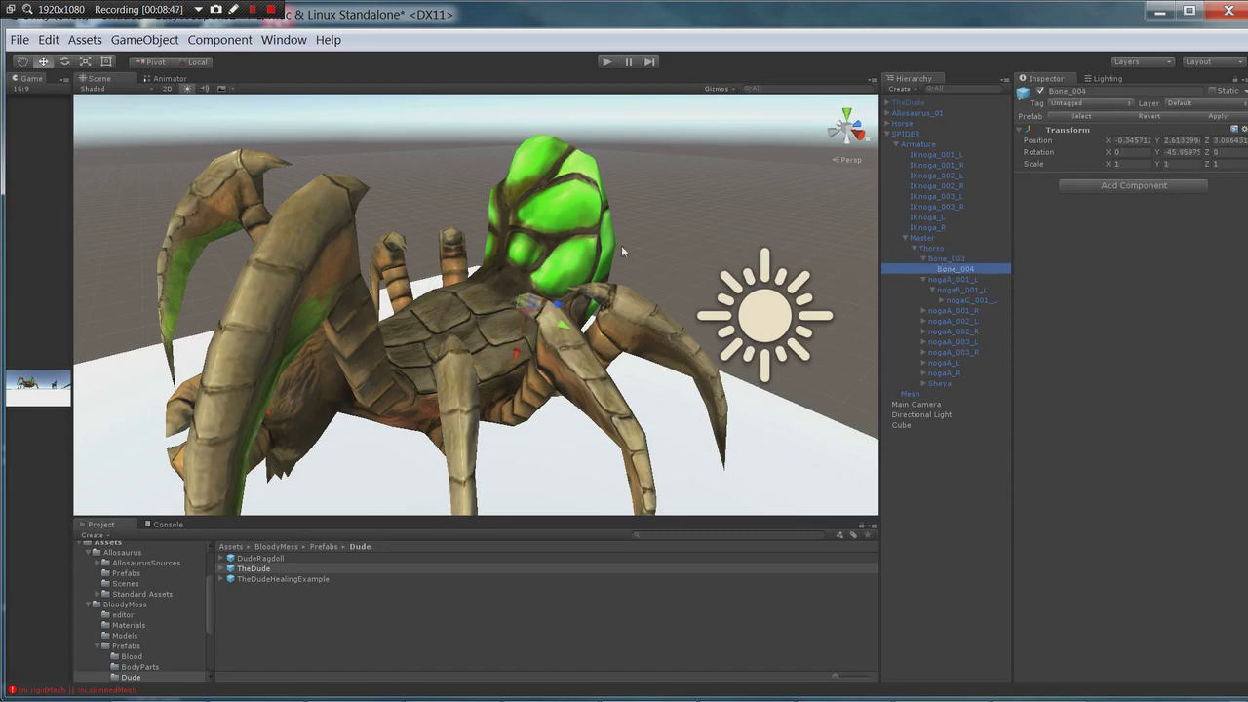
click(943, 260)
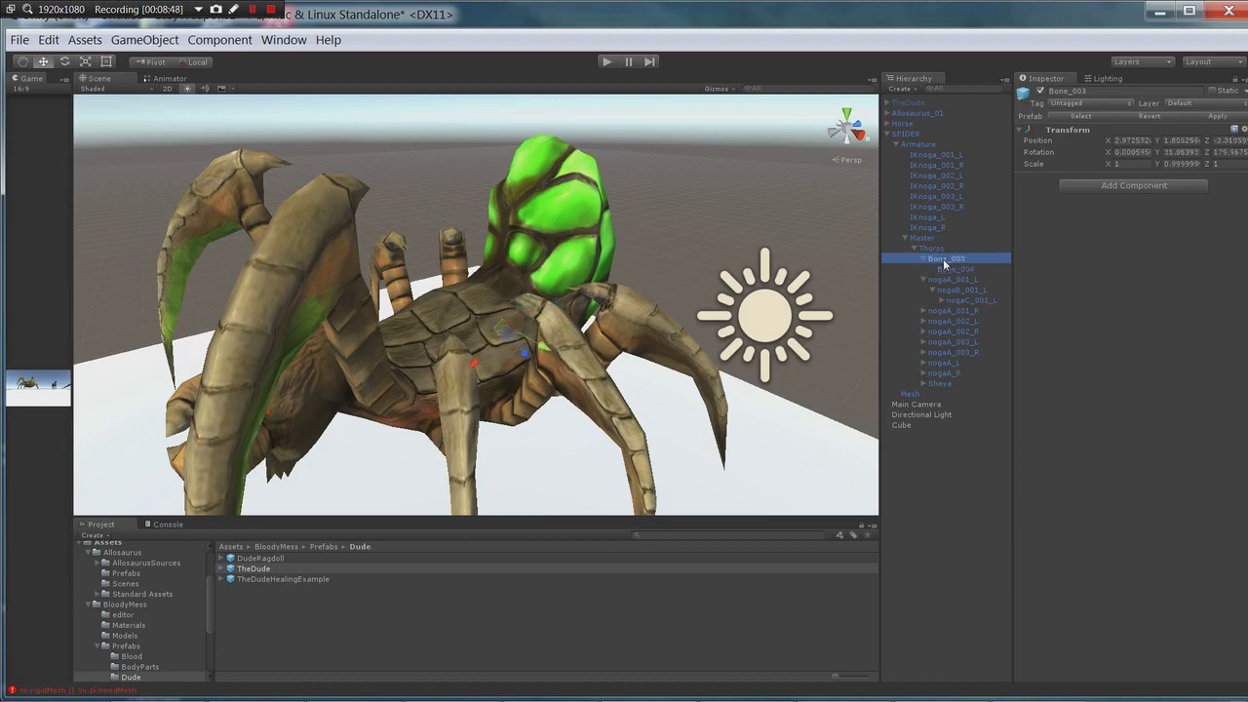
Add a Capsule Collider to Bone_004 along the X-Axis with centre X -0.86, radius 0.82 and height 1.59
click(955, 270)
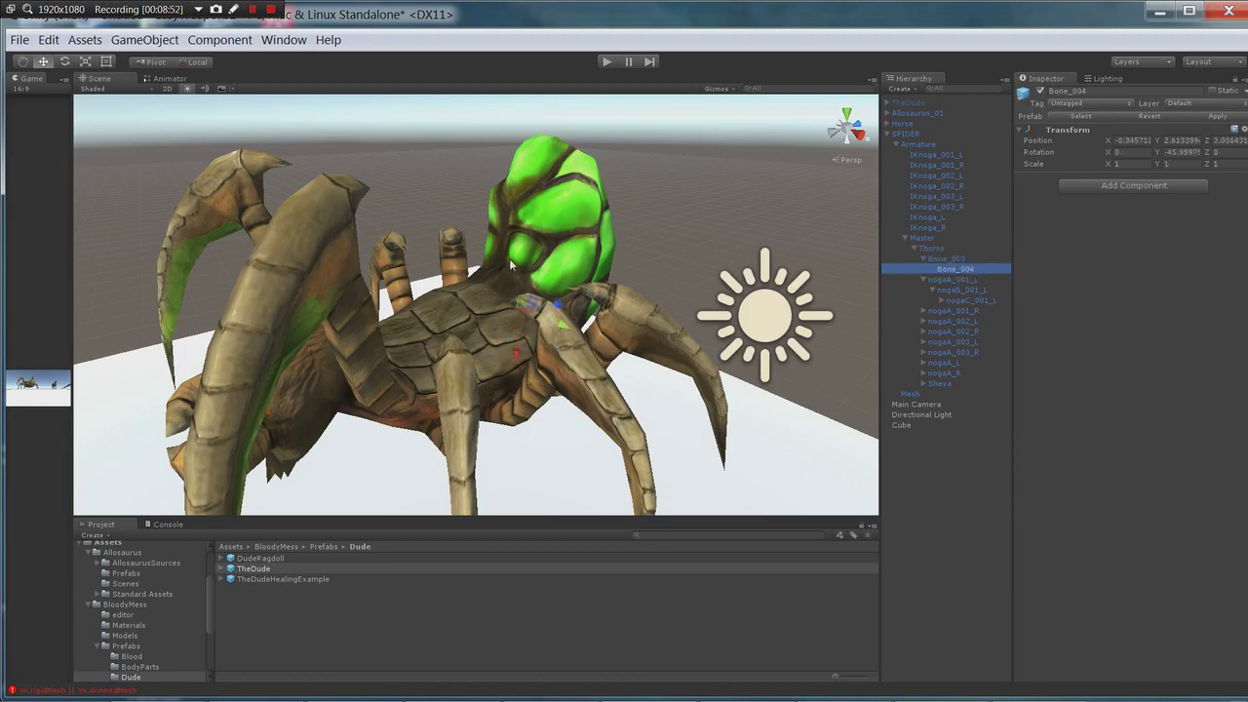
click(1118, 187)
click(1104, 243)
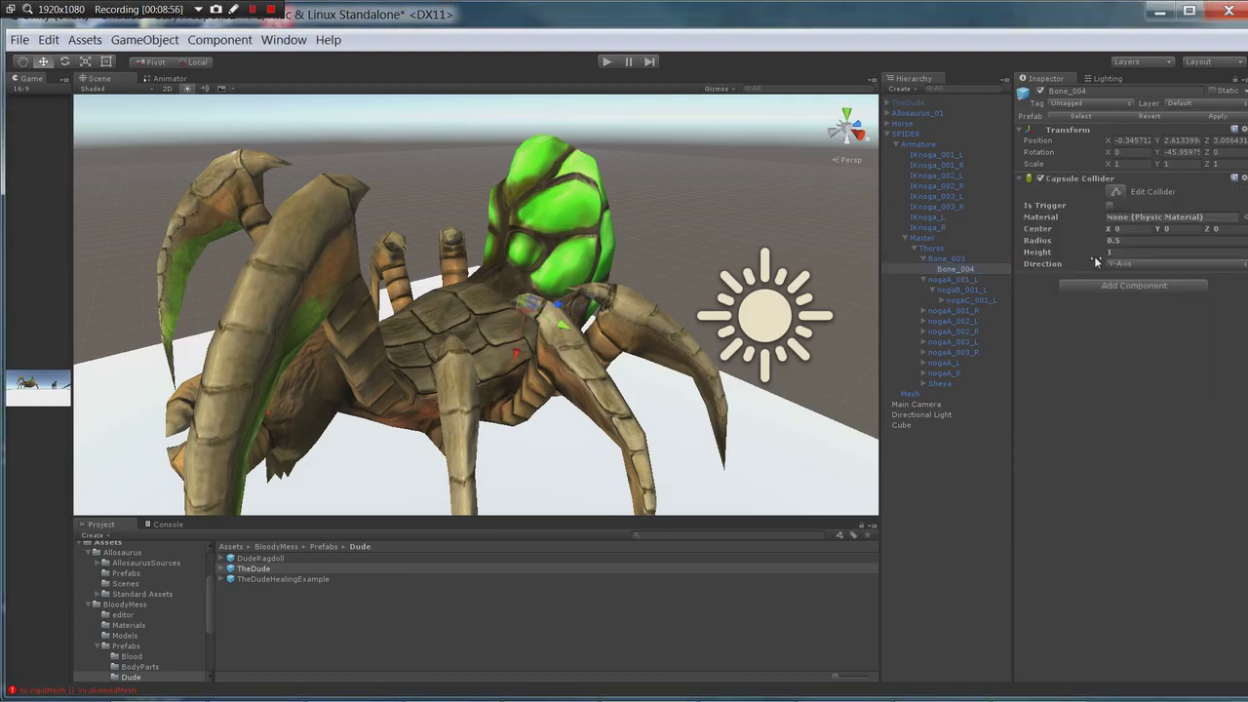
drag(1121, 240, 1078, 256)
click(1121, 263)
click(1120, 282)
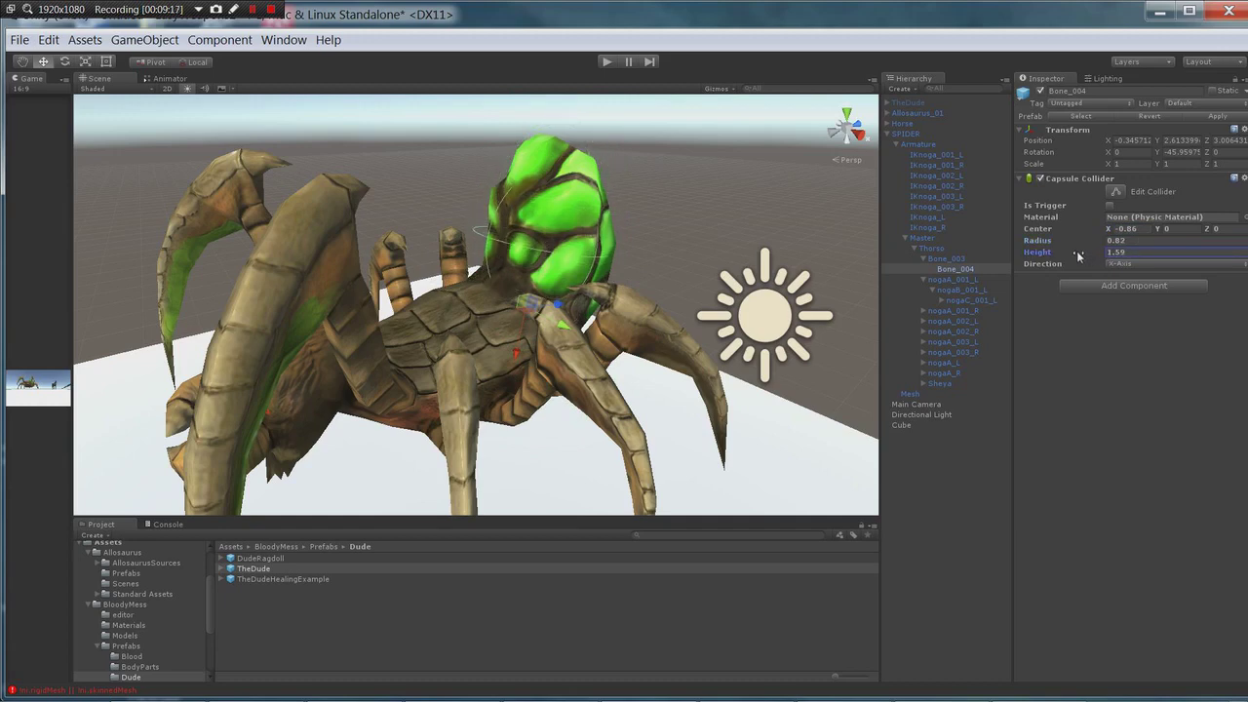
Set the Thorso capsule collider's radius to 0.74 and its centre X to -0.6
click(947, 260)
click(932, 250)
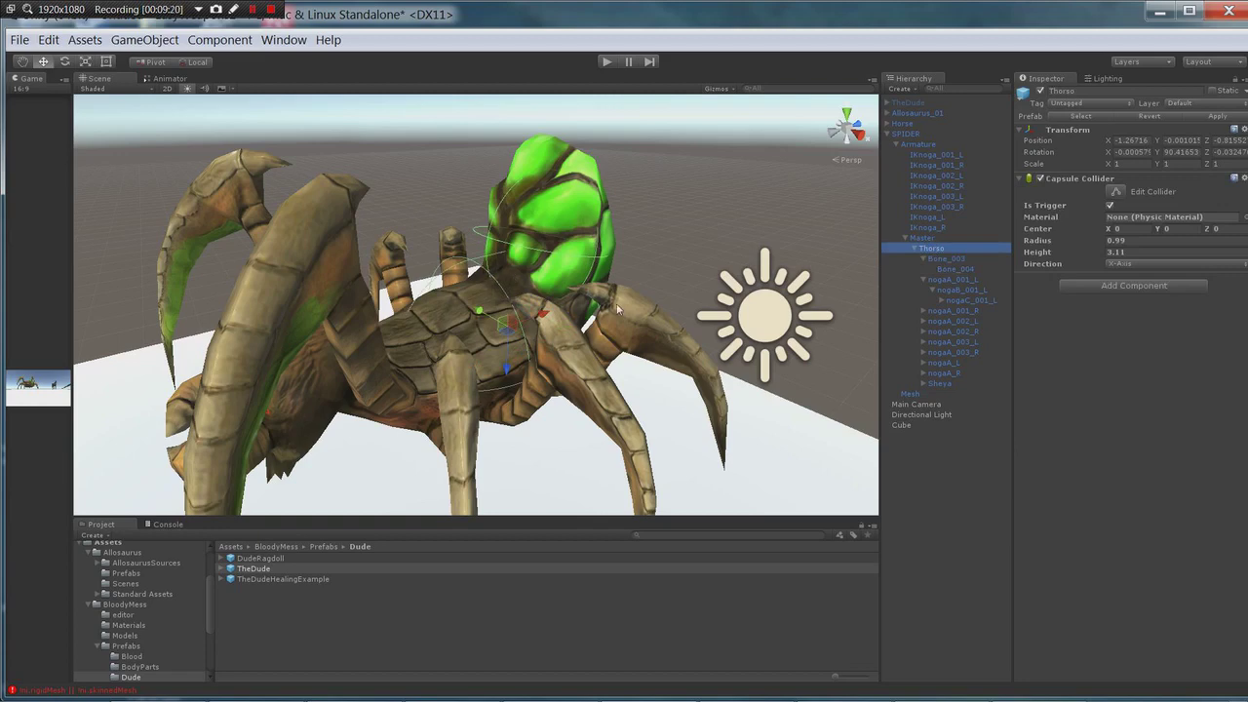
alt+drag(616, 310, 449, 211)
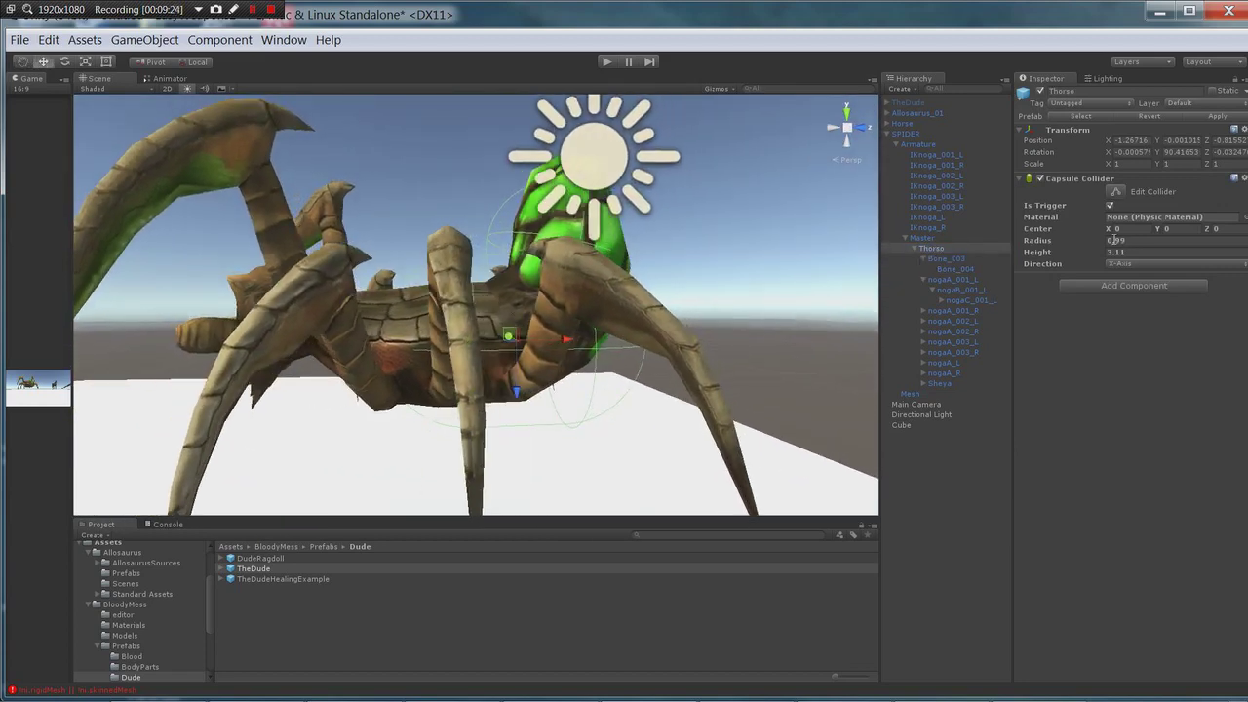
drag(1100, 241, 1096, 228)
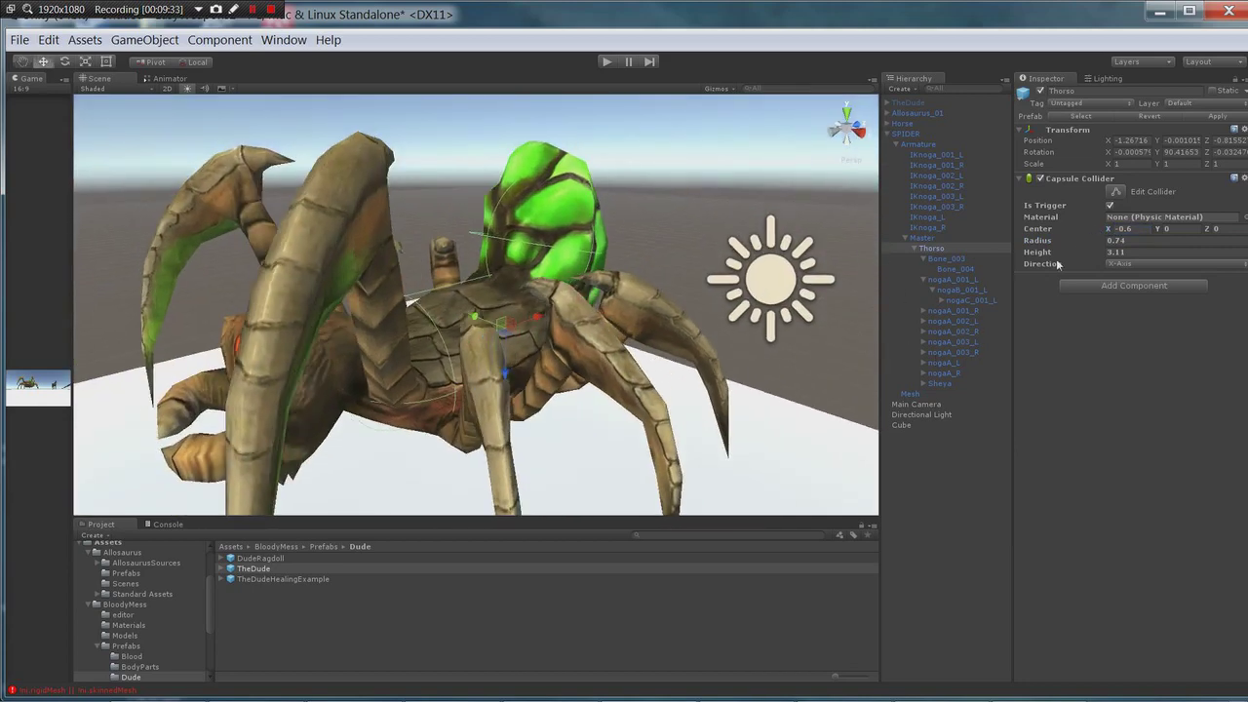
Shift the Bone_004 capsule collider's centre X to -1.19 to fit the spider's green abdomen
click(956, 269)
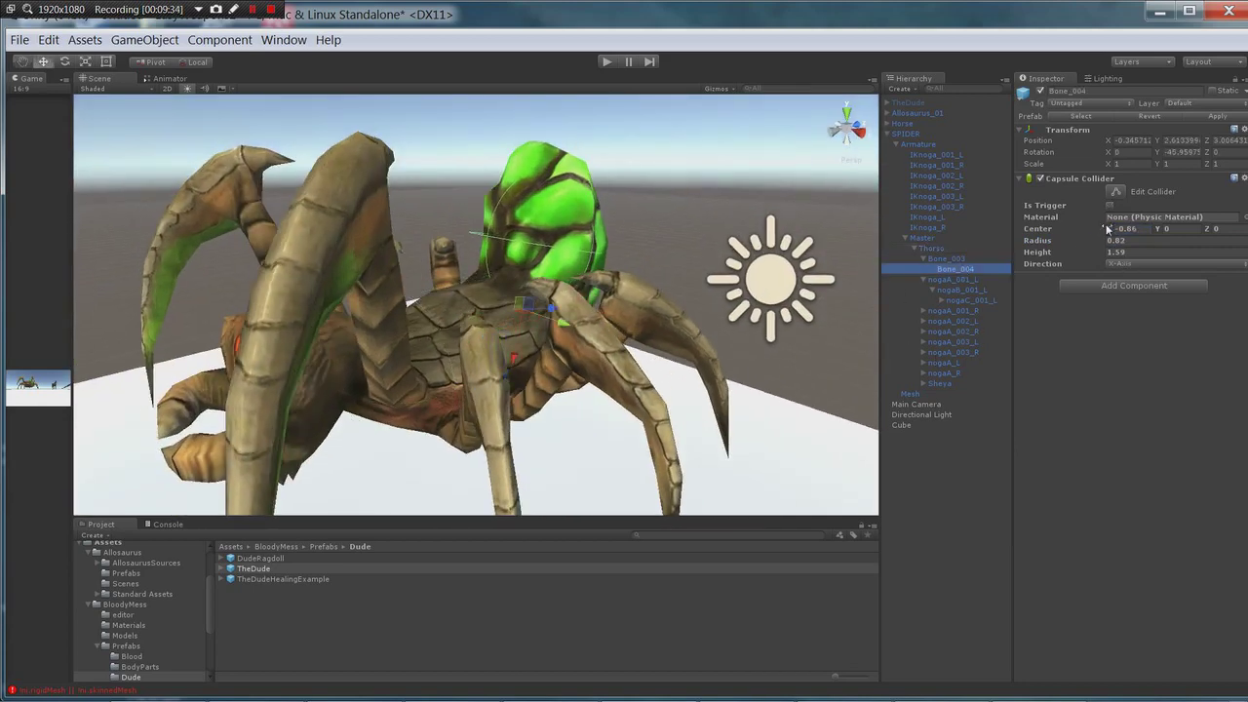
drag(1107, 228, 1100, 225)
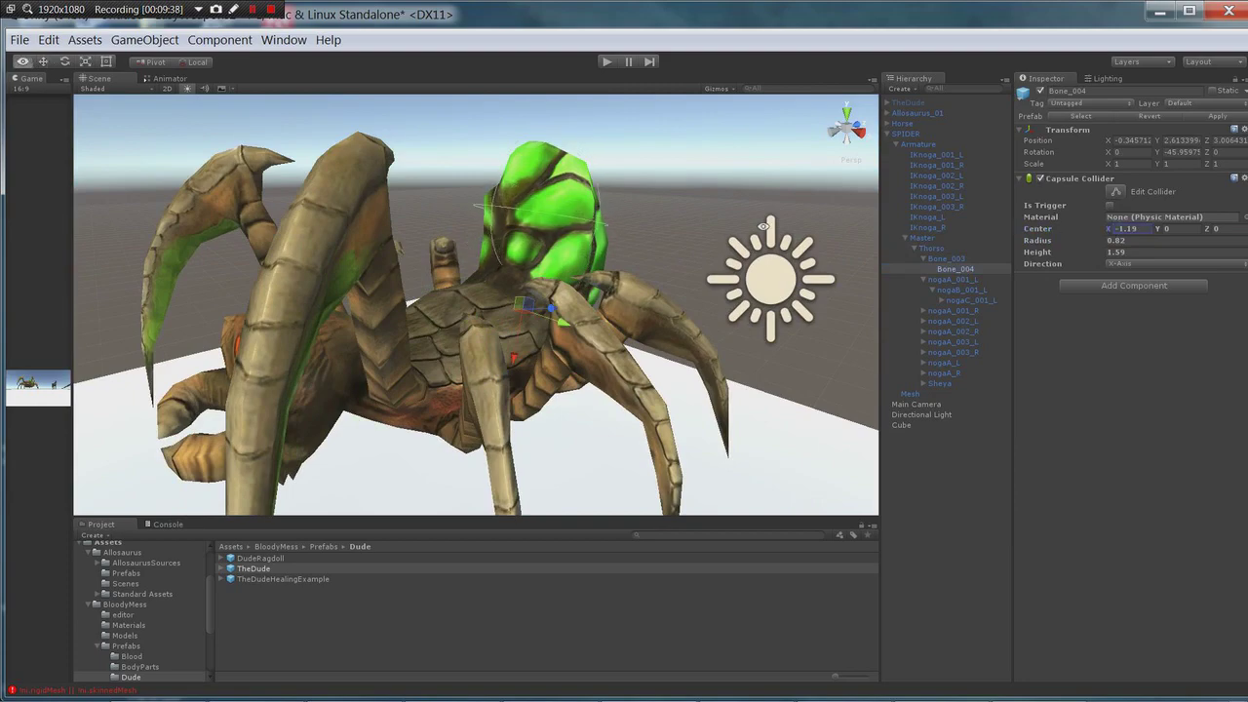
alt+drag(763, 226, 469, 335)
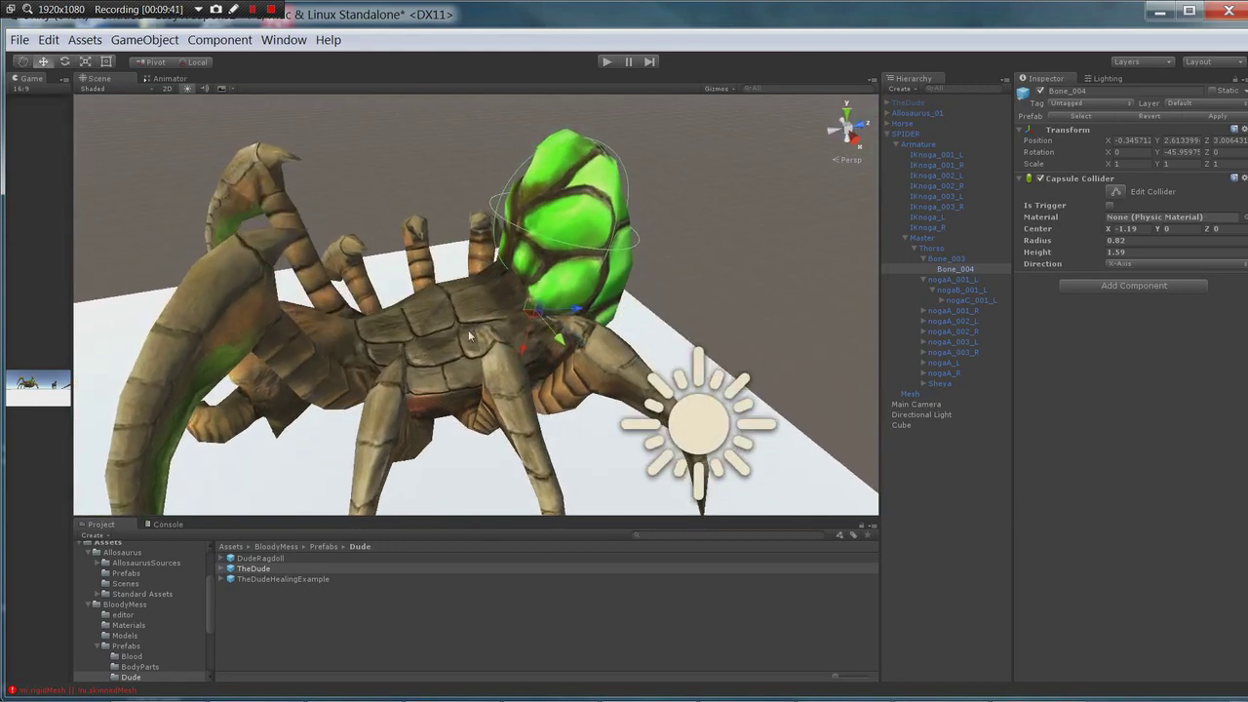
Add a Character Joint to the Thorso bone and set its Rigidbody mass to 30
click(951, 259)
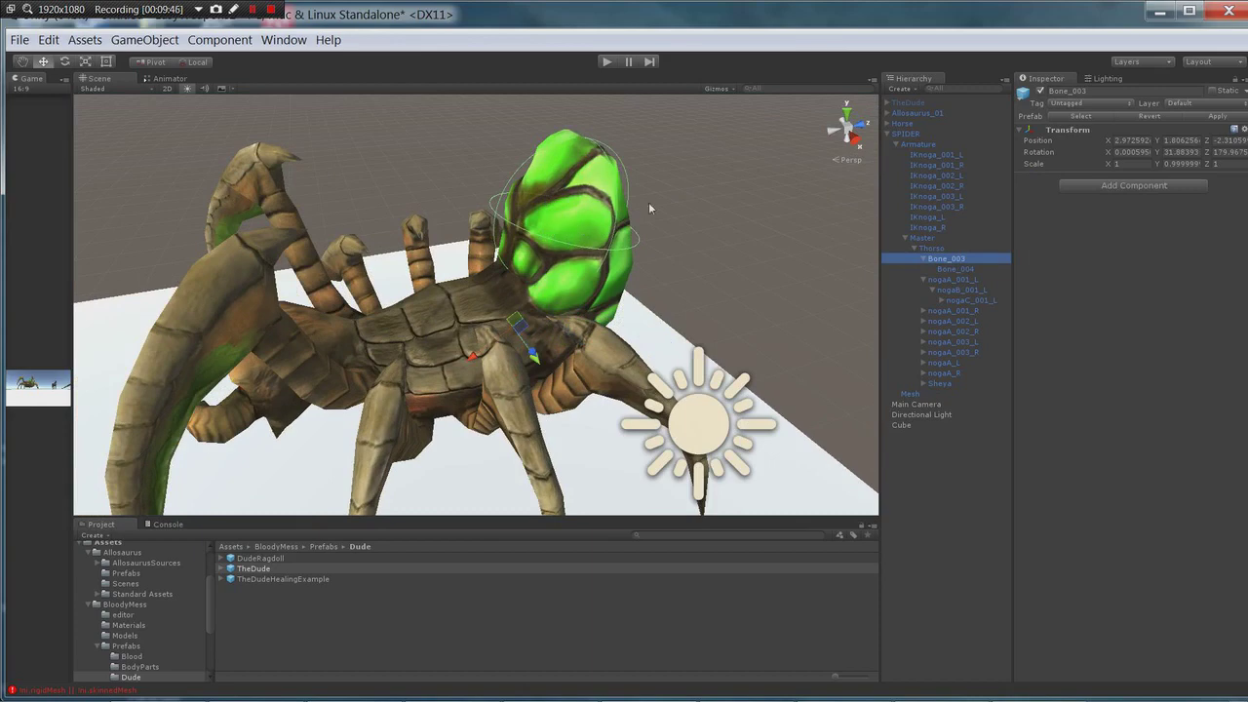
click(944, 250)
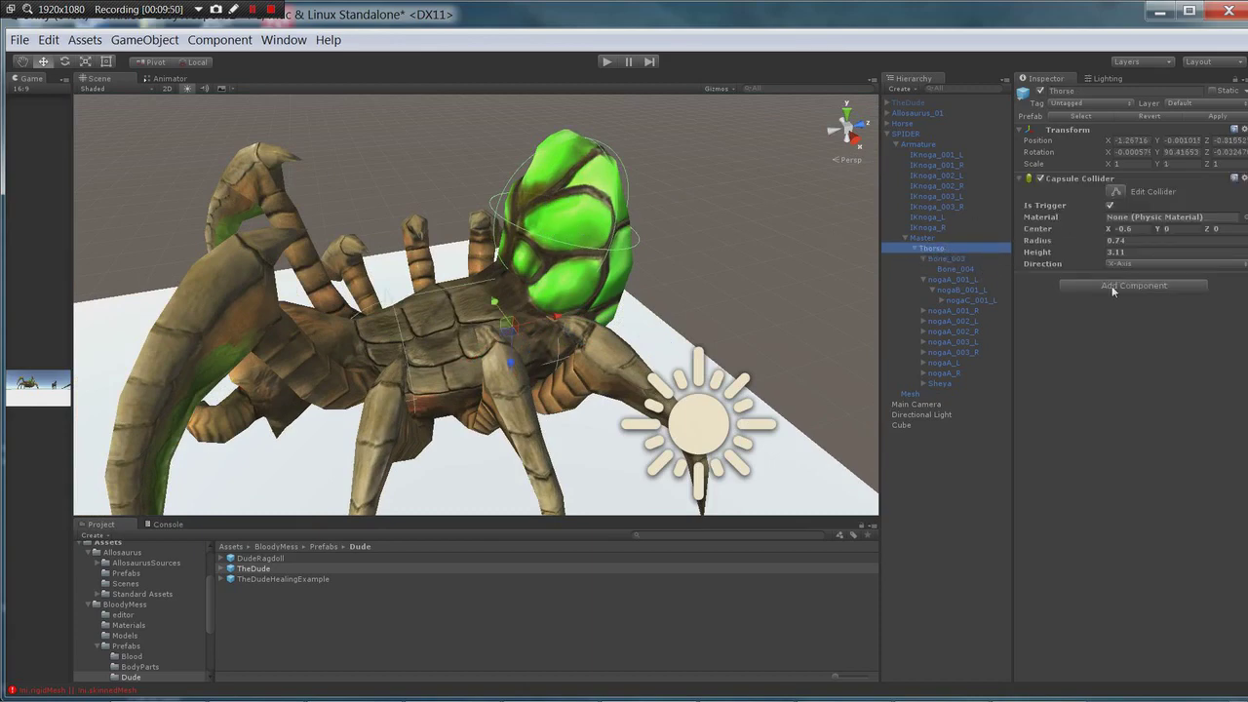
click(1112, 285)
text(chara)
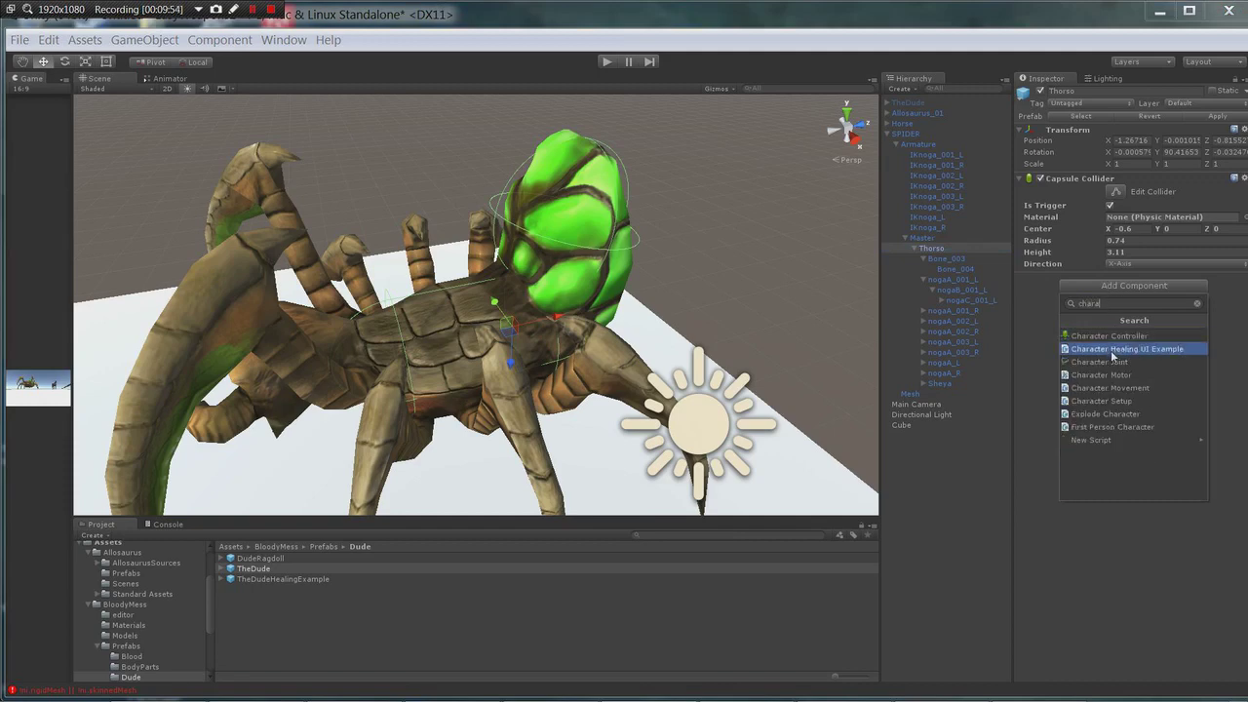
click(1112, 362)
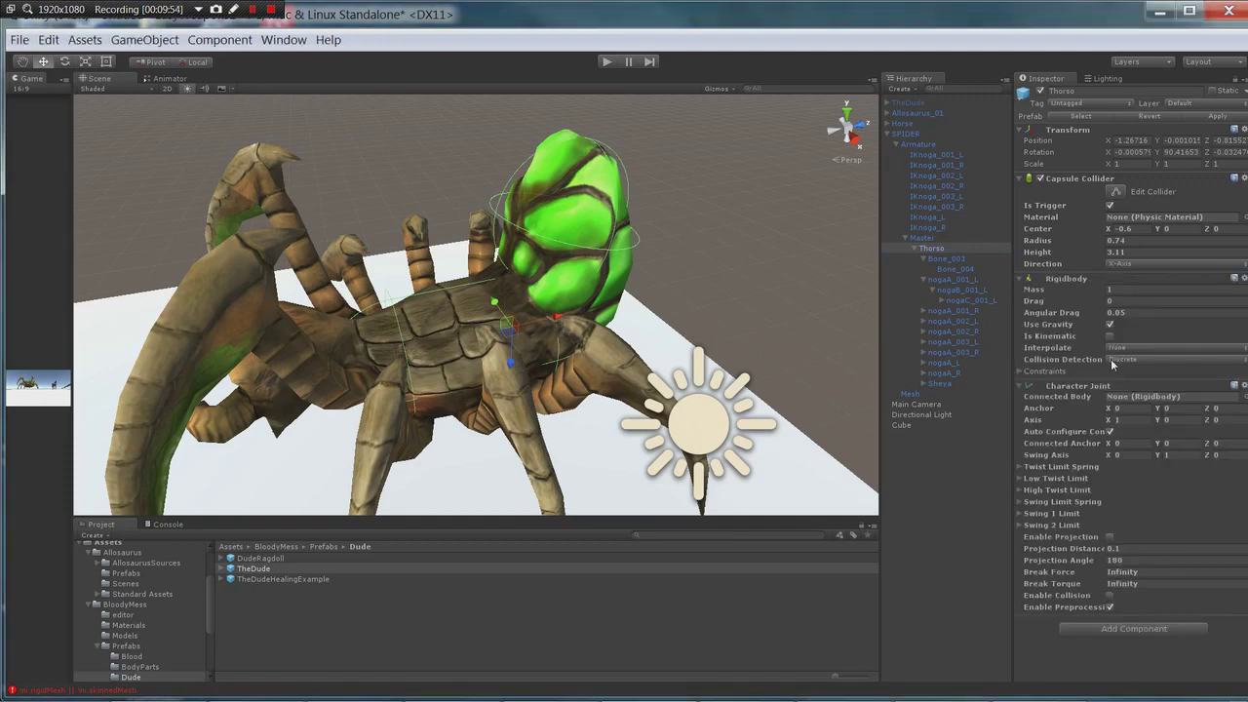
click(1116, 290)
text(30)
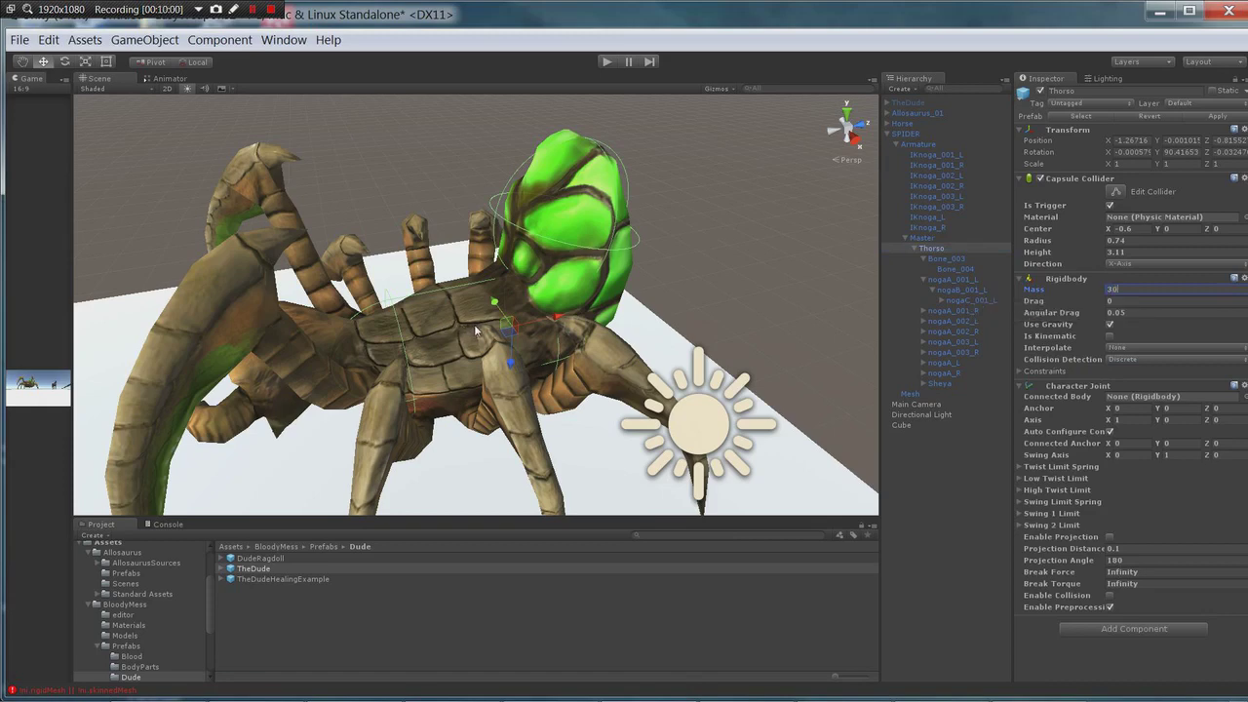
Add a Character Joint to the spider's Bone_004
click(948, 269)
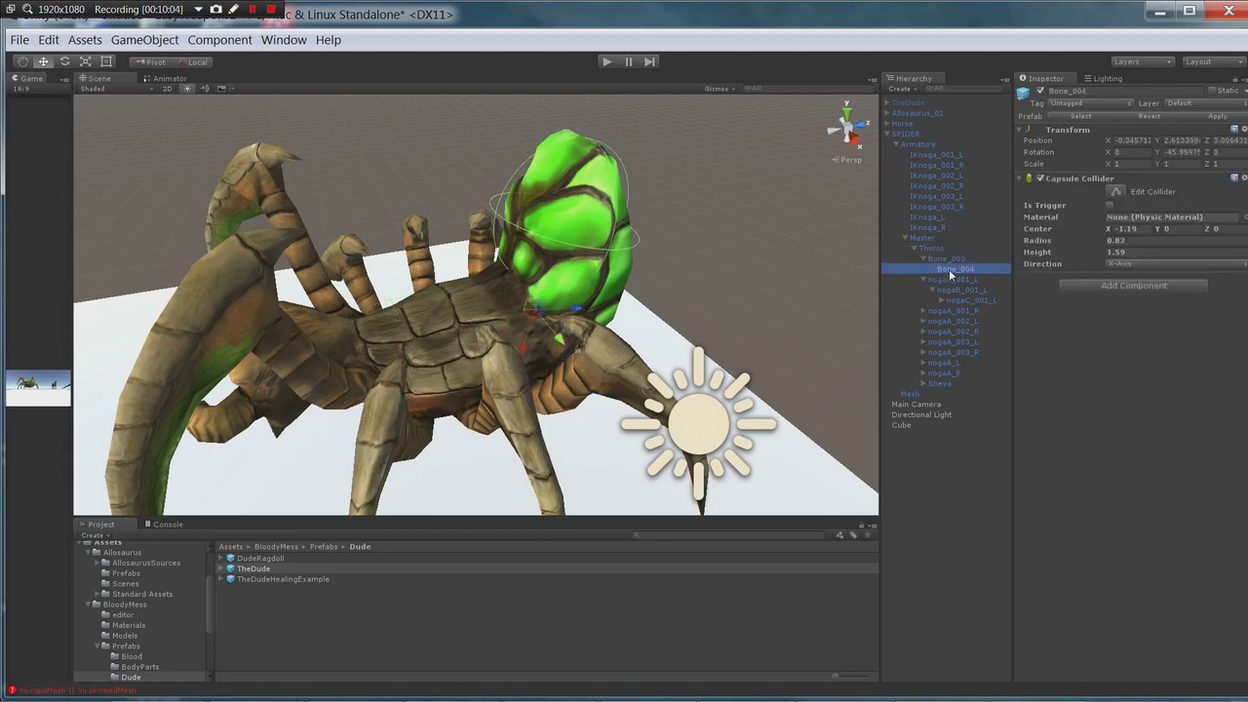
click(1107, 285)
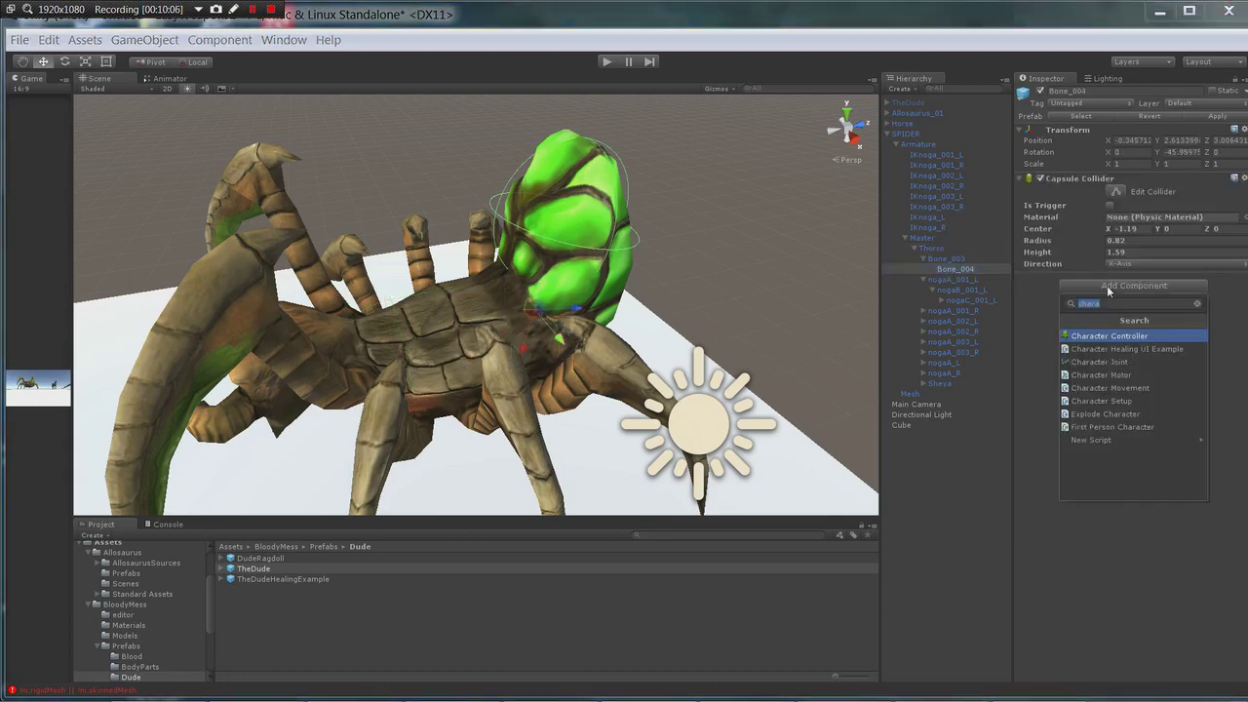
click(1100, 361)
Remove the Character Joint from the Thorso bone, keeping its Rigidbody
click(934, 248)
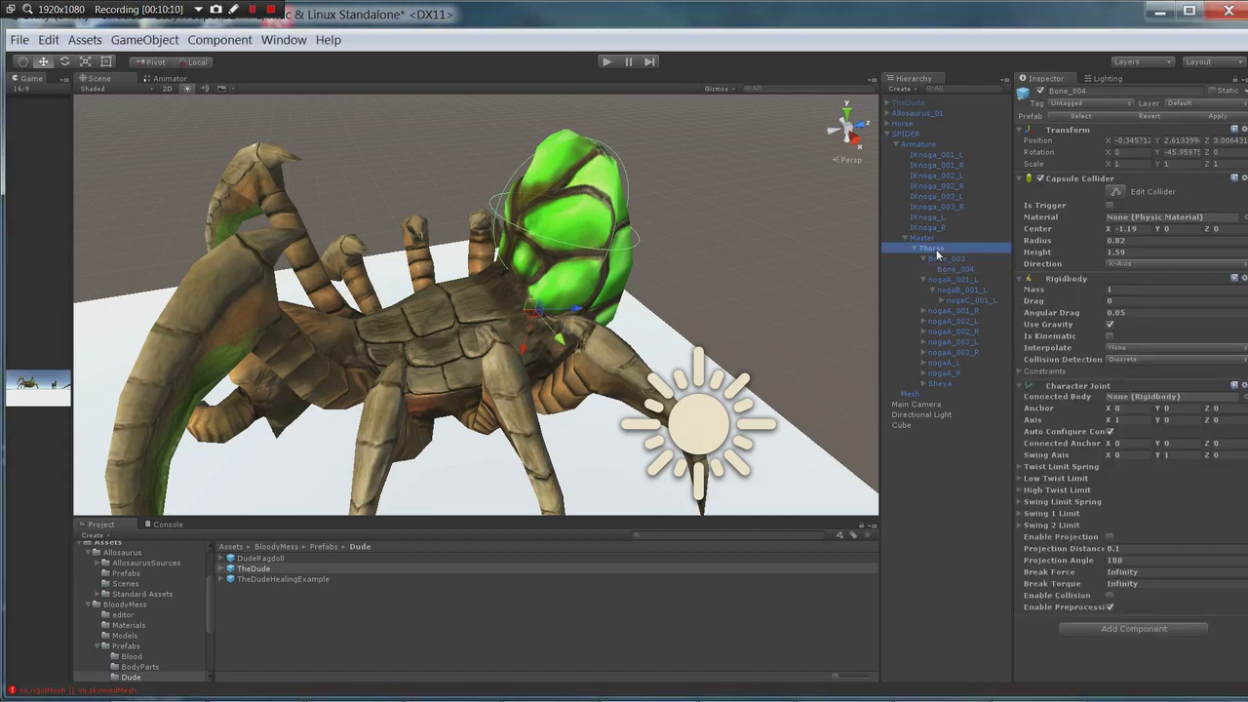
alt+drag(842, 270, 1034, 346)
right_click(1078, 388)
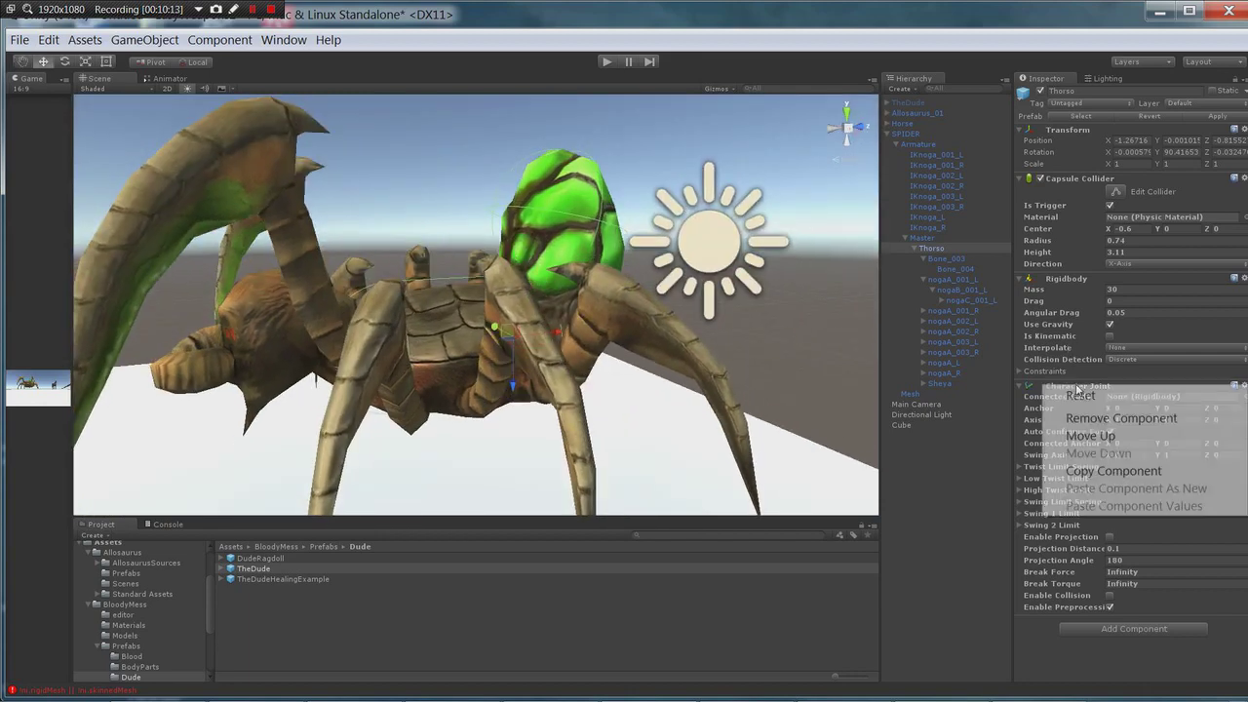
click(1121, 418)
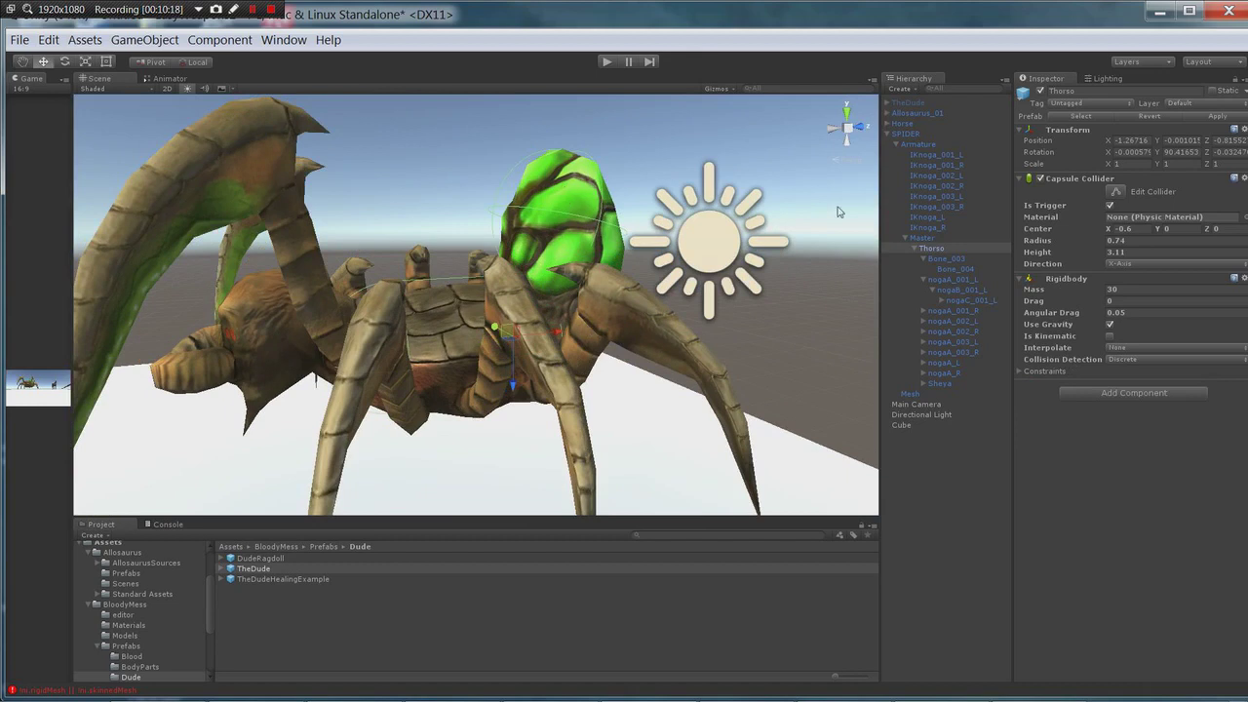
Set the Thorso Rigidbody as the connected body of Bone_004's Character Joint
click(941, 260)
click(952, 269)
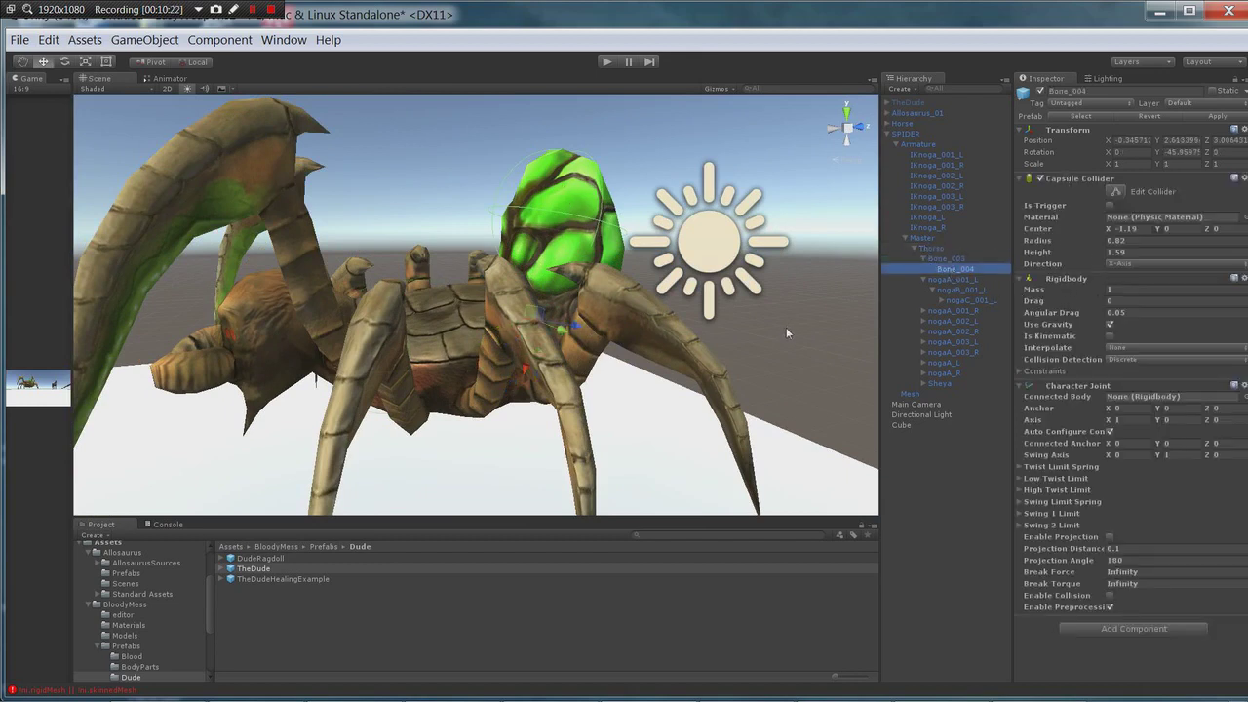
alt+drag(665, 224, 738, 242)
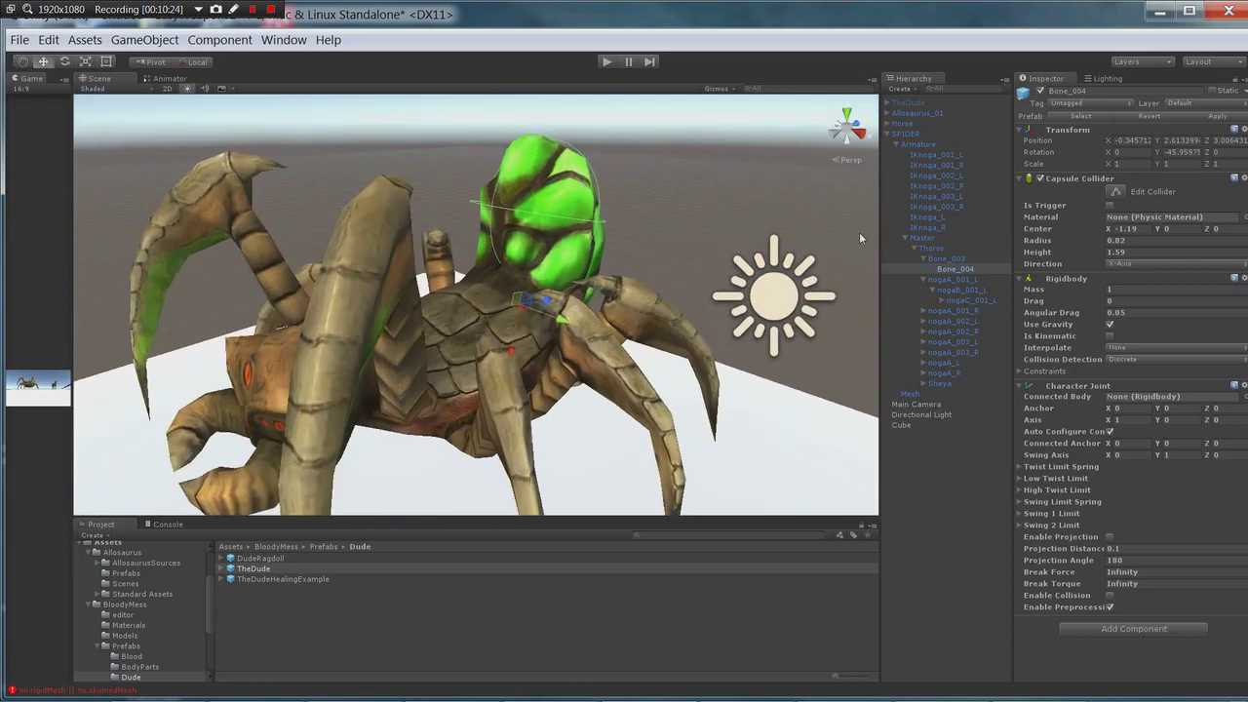
alt+drag(608, 260, 831, 256)
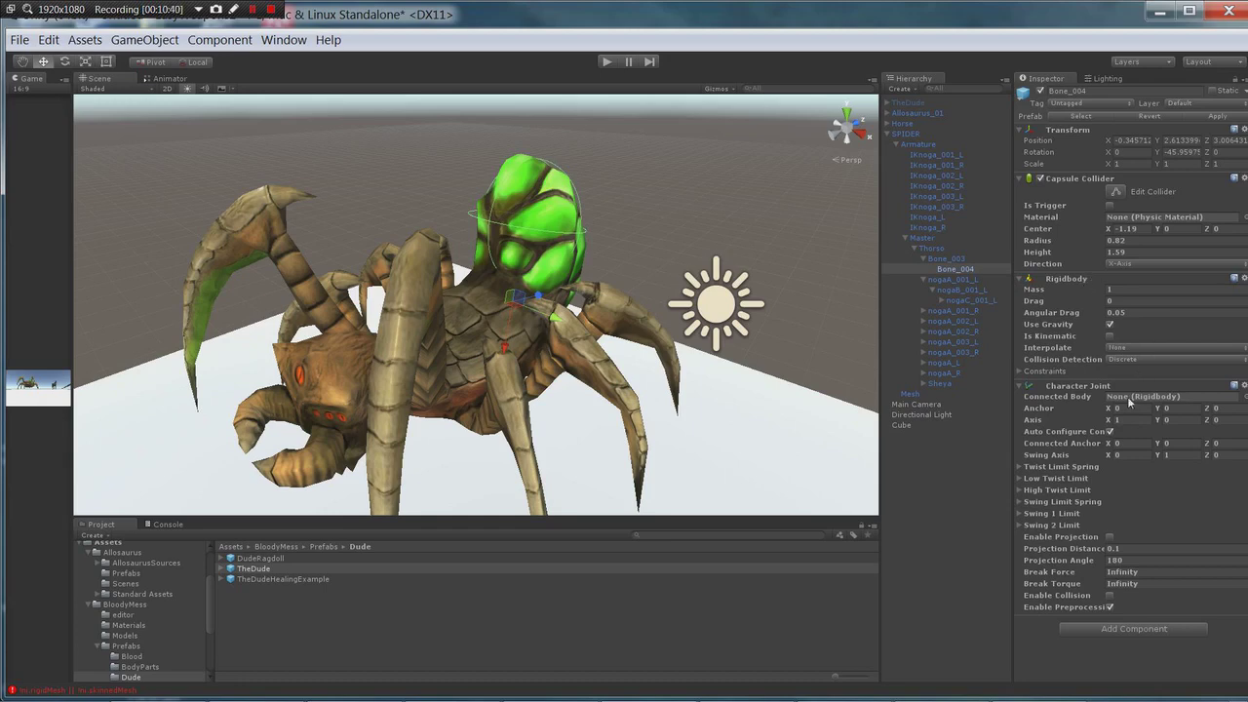
drag(922, 248, 1127, 398)
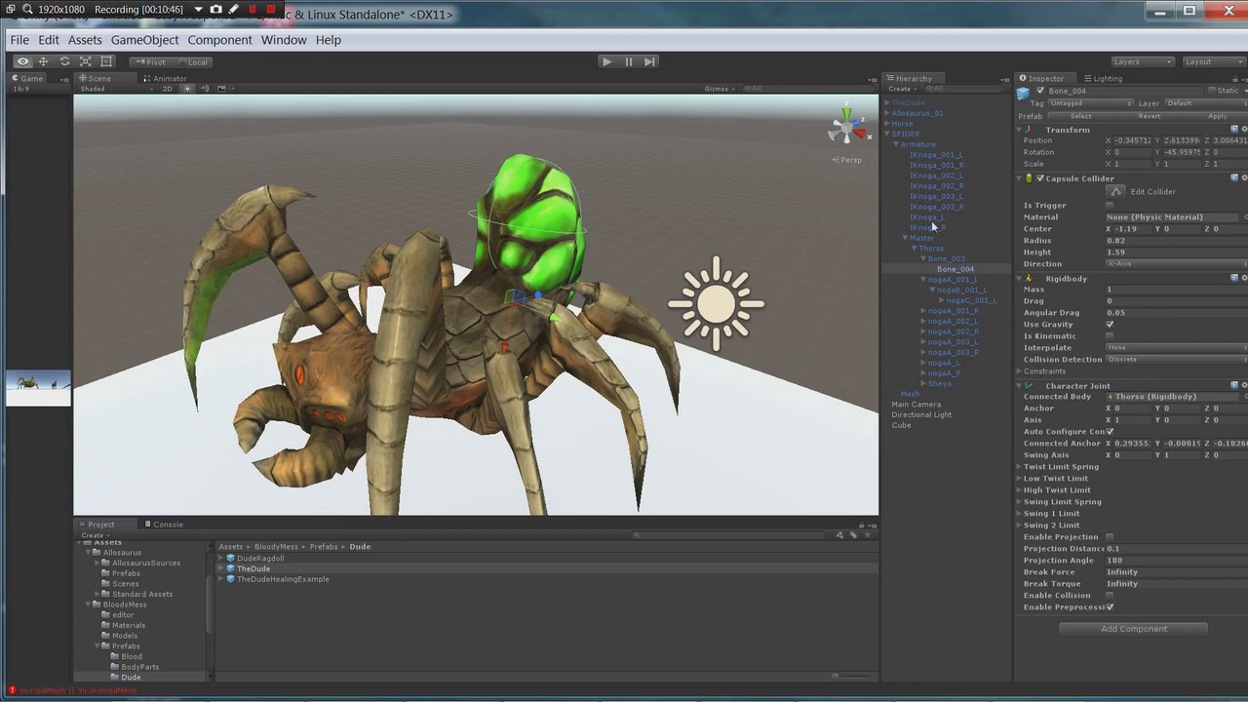
Remove the Animation component from the SPIDER object and test the scene in play mode
click(911, 135)
right_click(1077, 182)
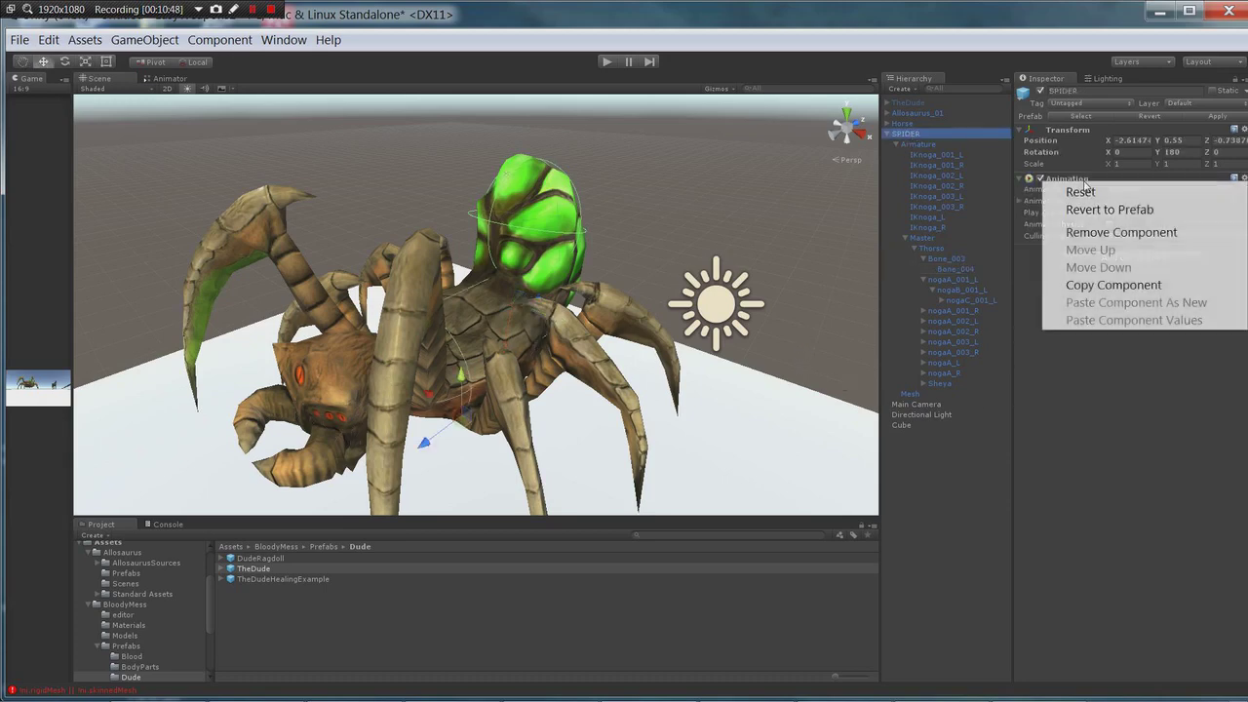
click(1092, 233)
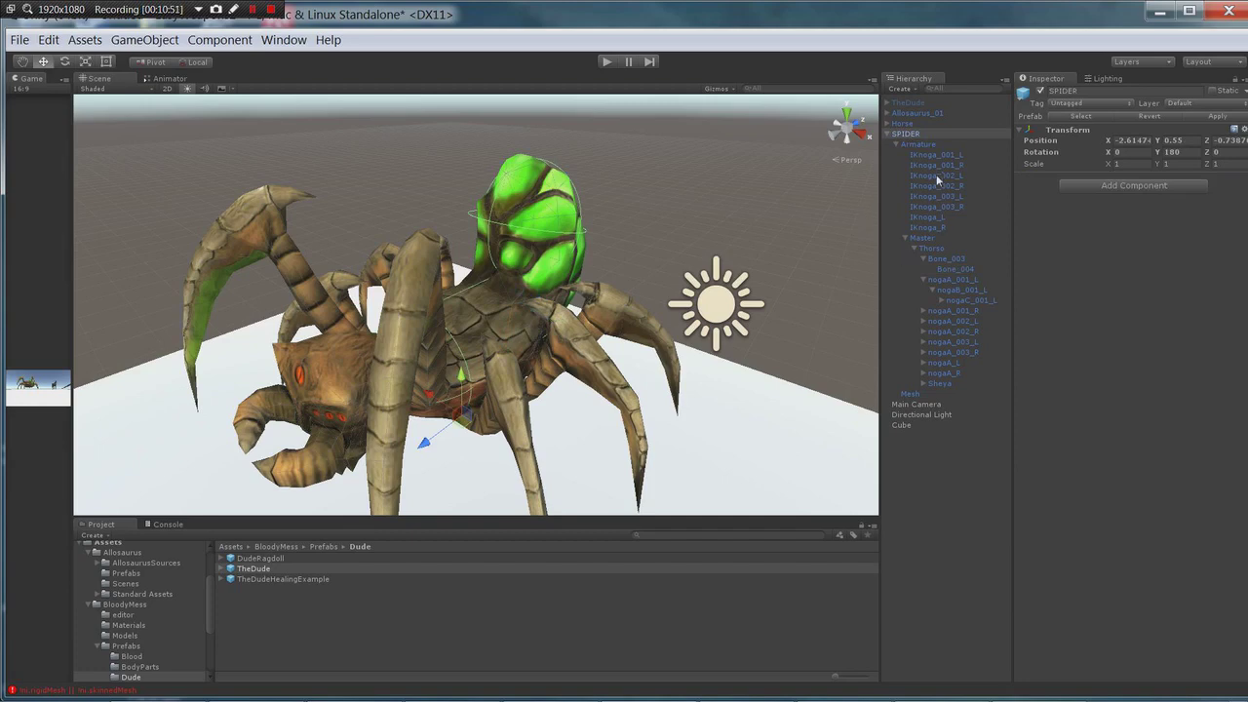
click(607, 60)
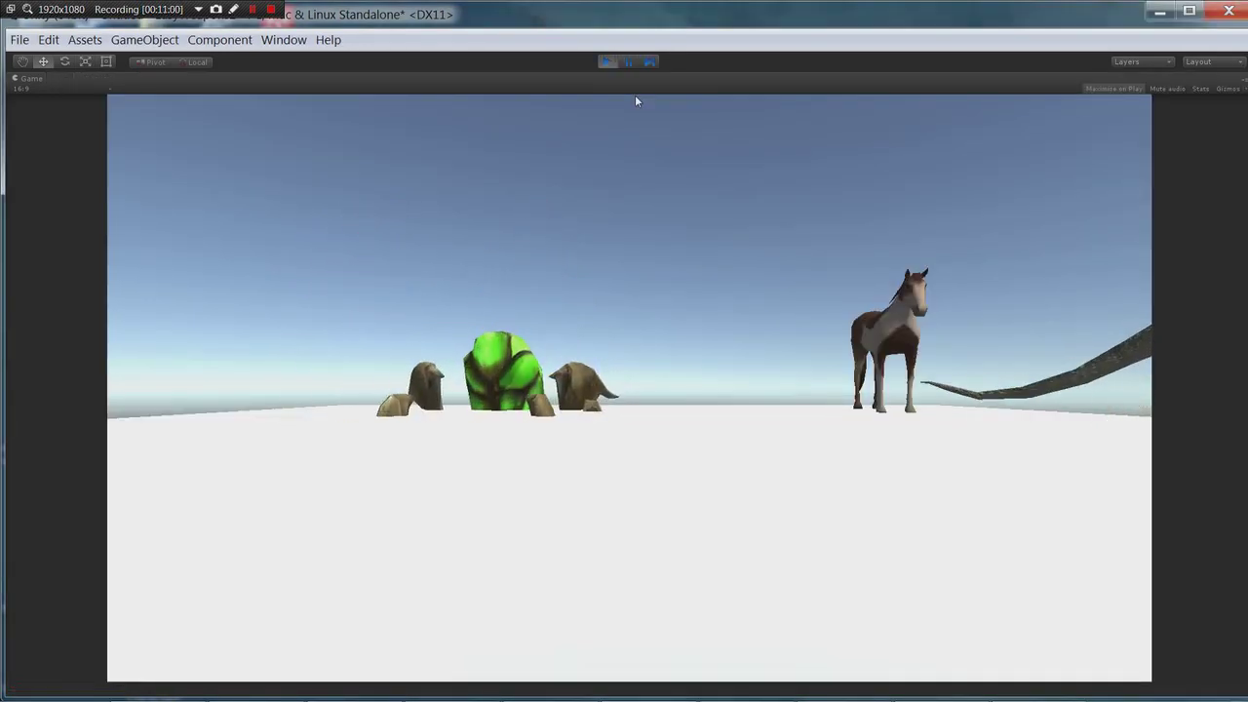
click(607, 61)
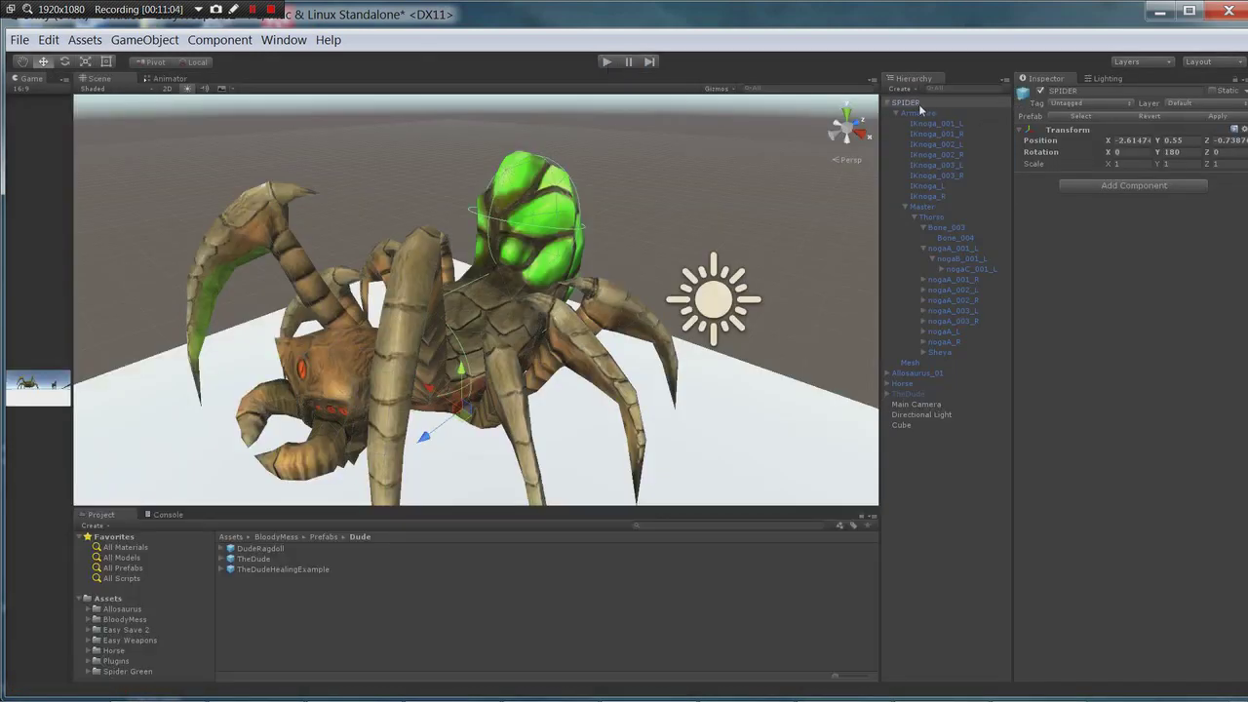
Turn off Is Trigger on the Thorso bone's Capsule Collider and test the scene in play mode
alt+drag(643, 256, 638, 204)
click(962, 279)
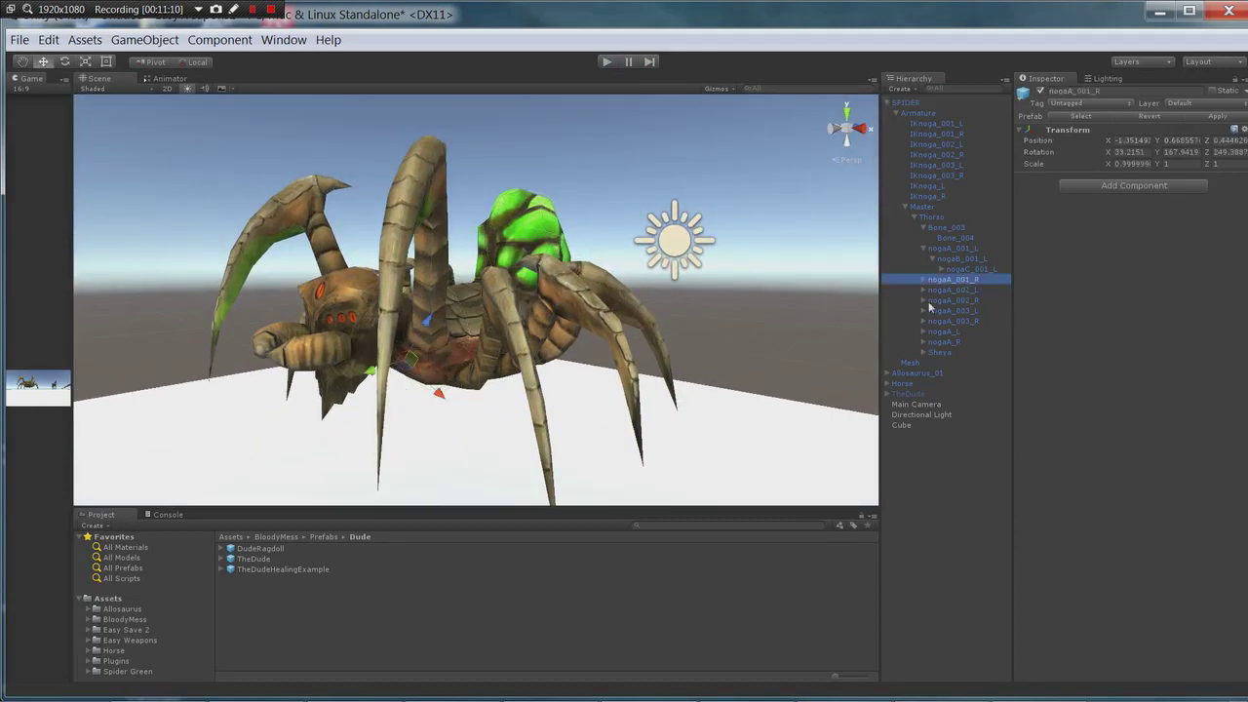
alt+drag(731, 329, 447, 336)
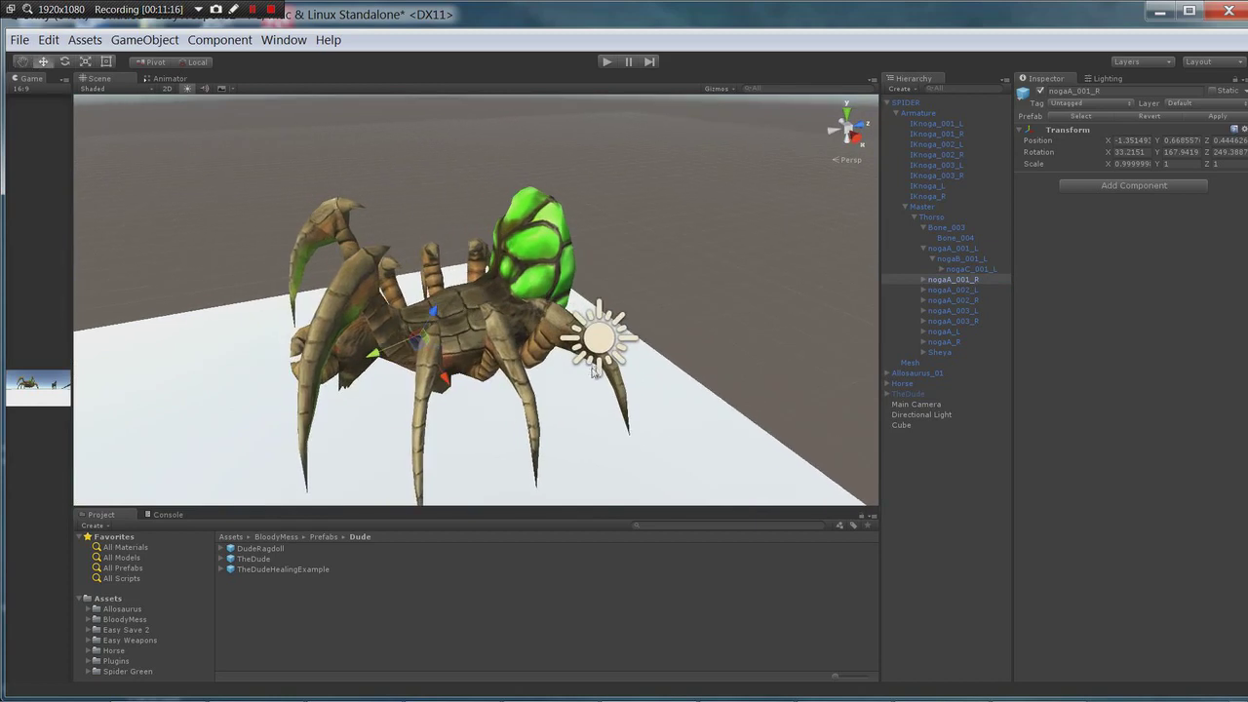
click(930, 216)
click(1110, 313)
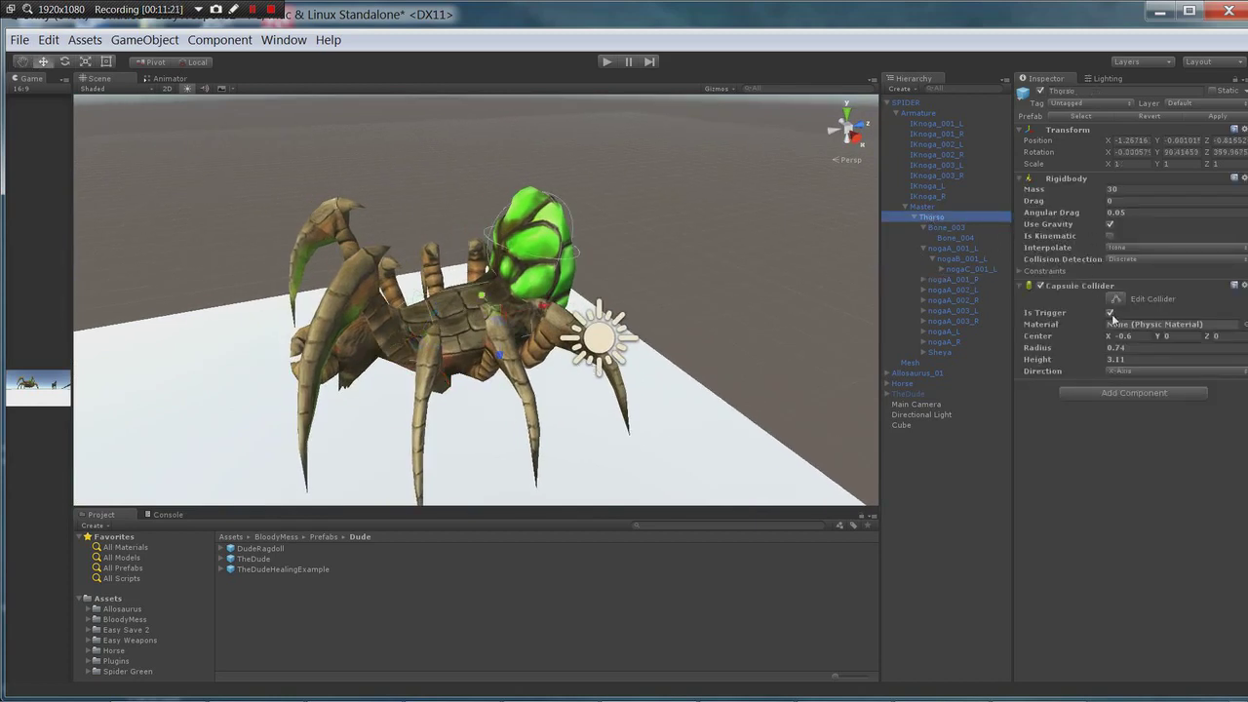
click(606, 62)
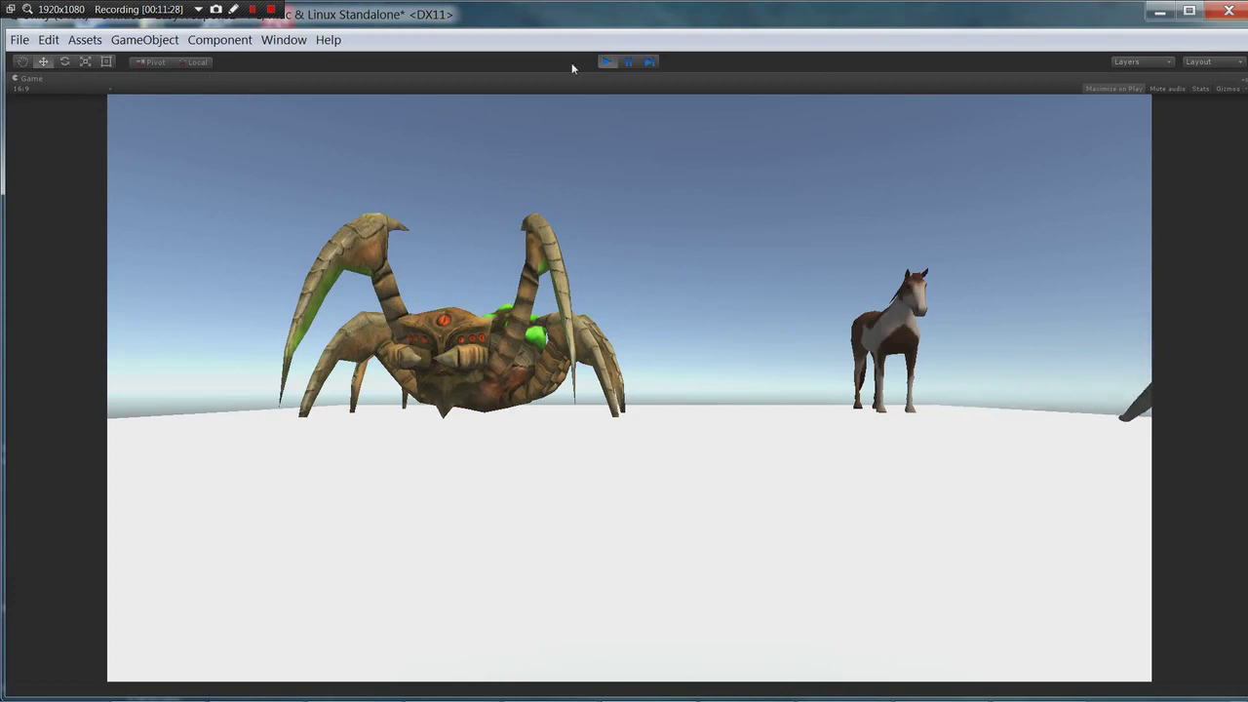
click(606, 61)
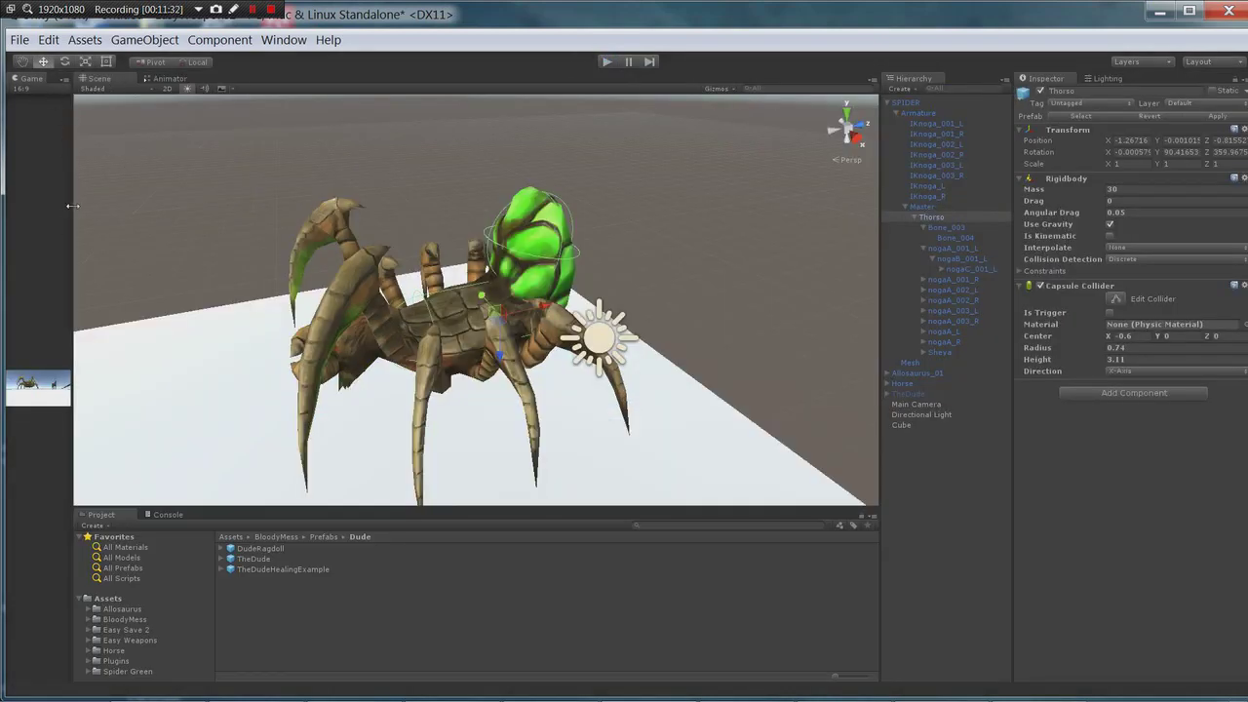
Turn off Maximize on Play for the Game view and run the scene to watch the spider's ragdoll in the Scene view
drag(72, 206, 484, 206)
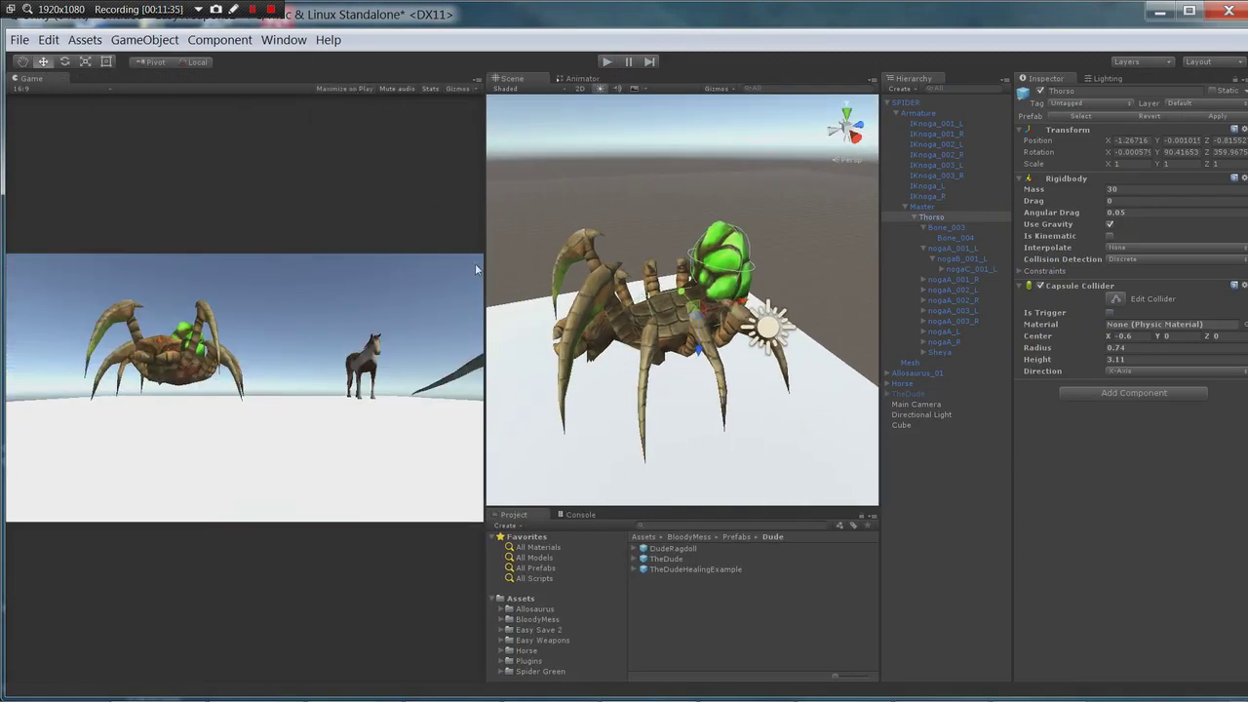
drag(484, 269, 97, 266)
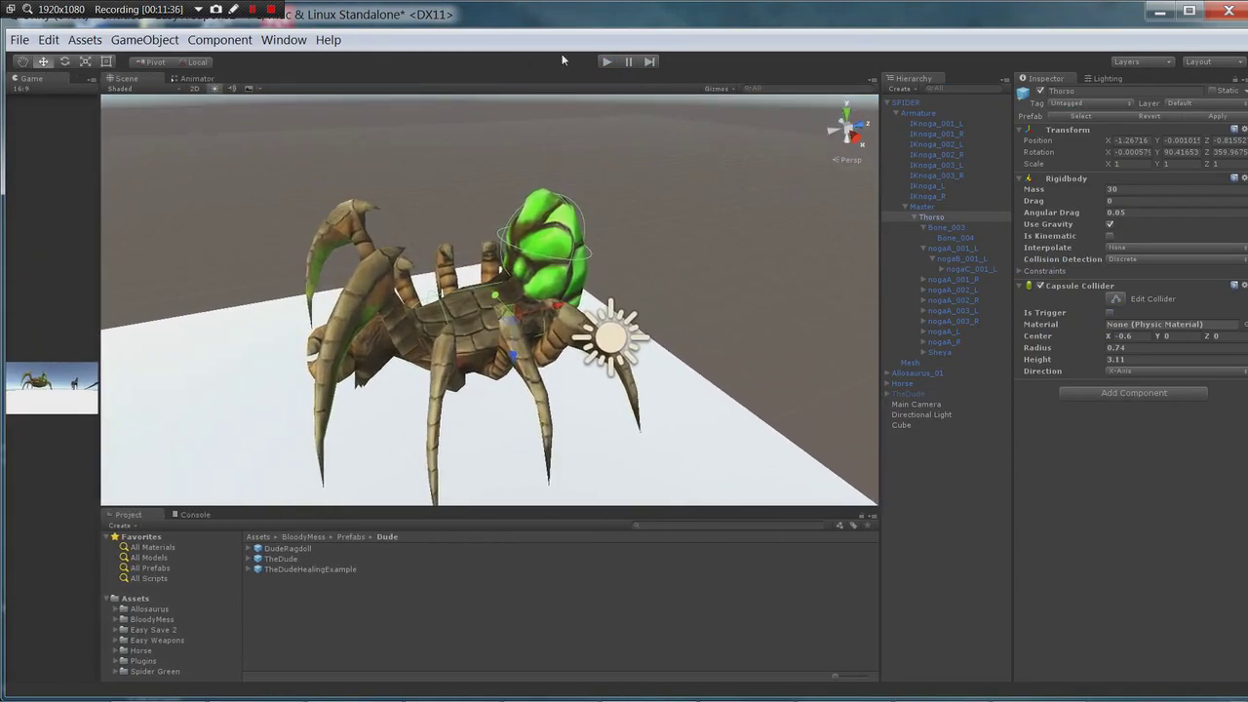
click(607, 63)
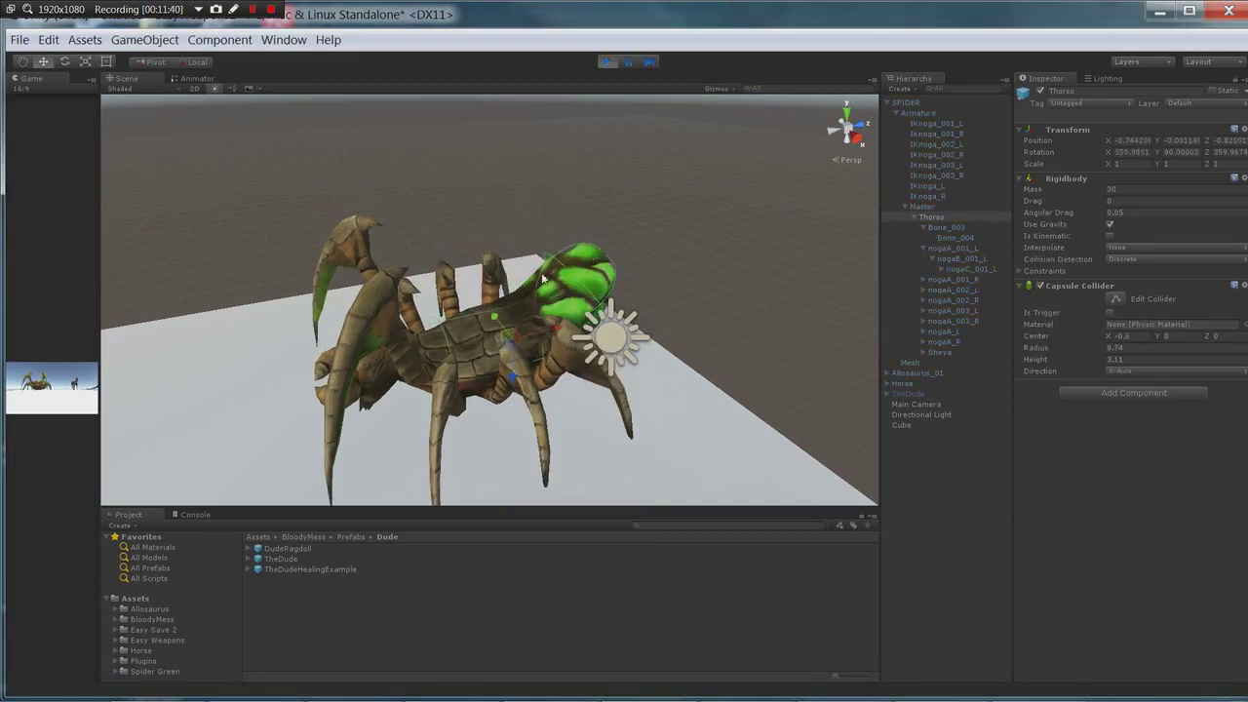
click(608, 62)
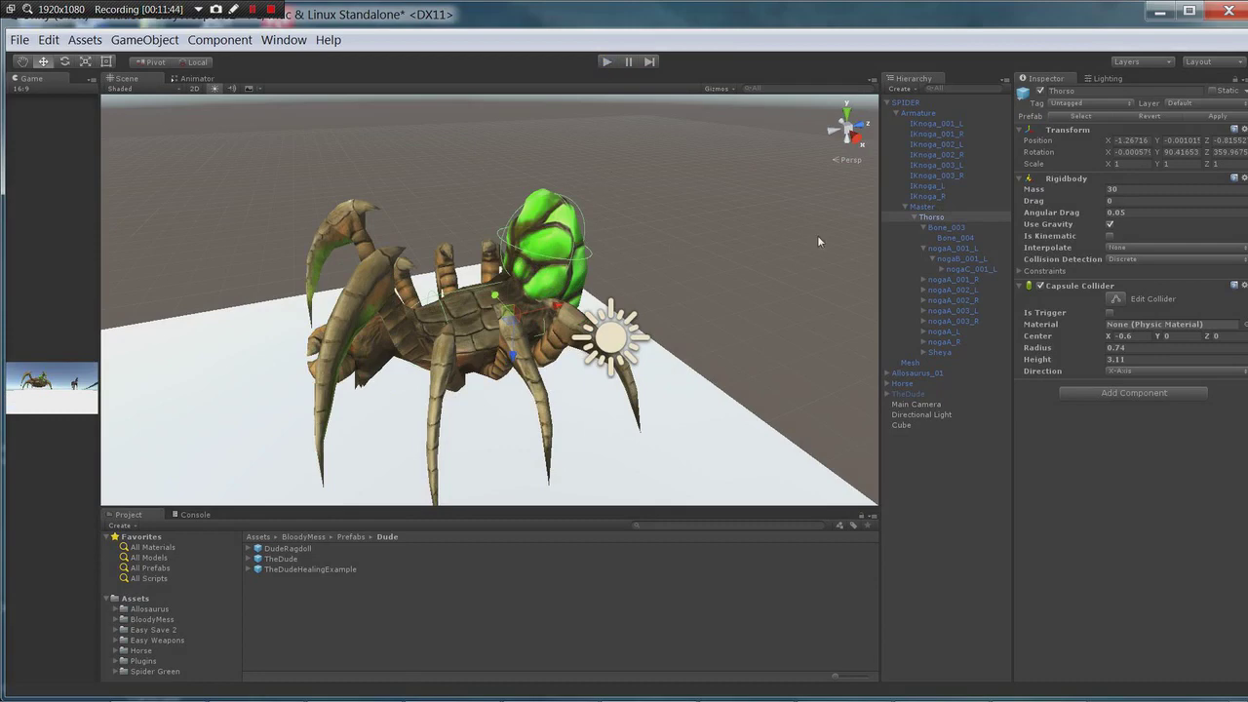
Examine which leg each root bone controls, from nogaA_001_R through nogaA_003_R to nogaA_L
alt+drag(725, 255, 608, 211)
click(937, 280)
click(942, 289)
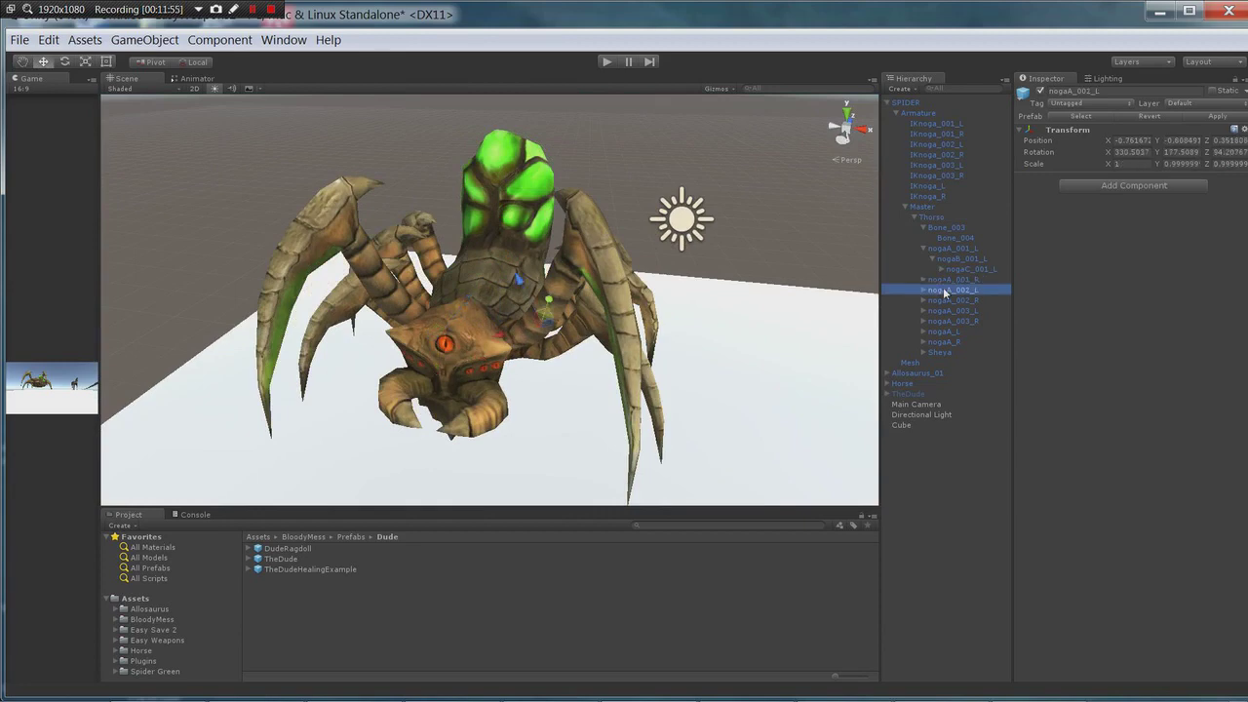
click(948, 300)
click(948, 310)
click(947, 321)
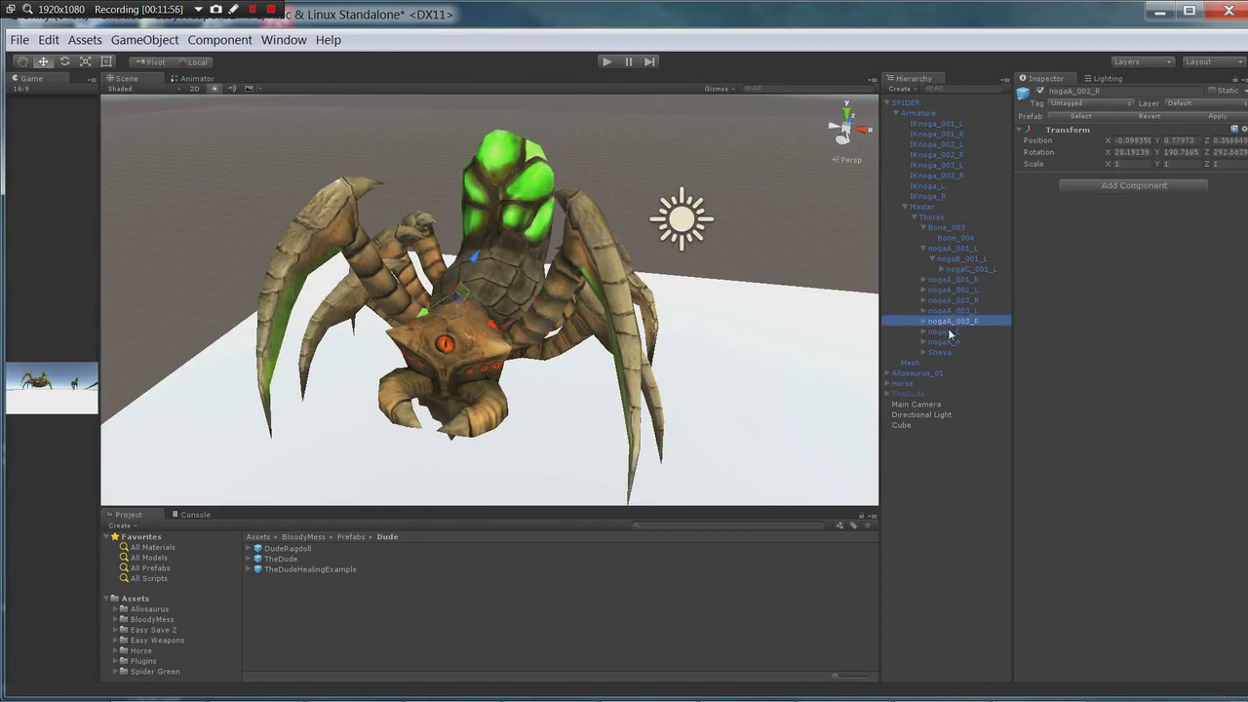
click(949, 329)
Expand the nogaA_L bone chain down to nogaD_L and check the last bone's place on the front leg
alt+drag(708, 315, 829, 348)
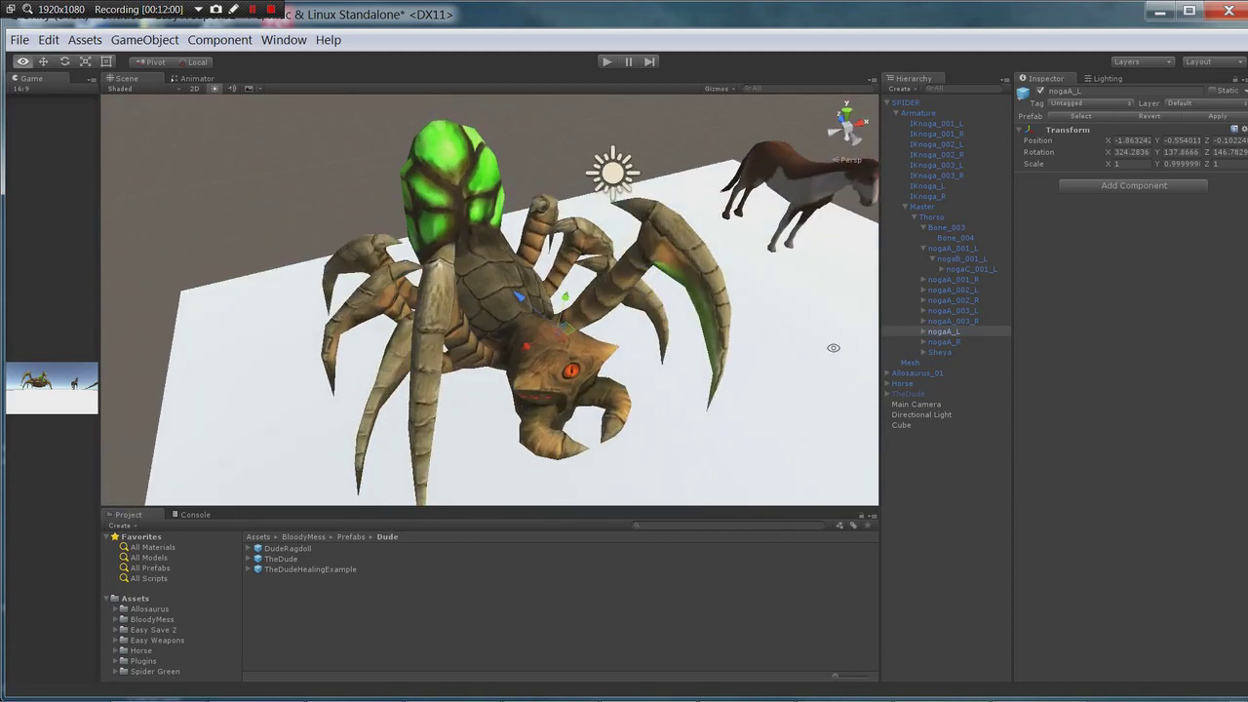
click(923, 333)
click(932, 343)
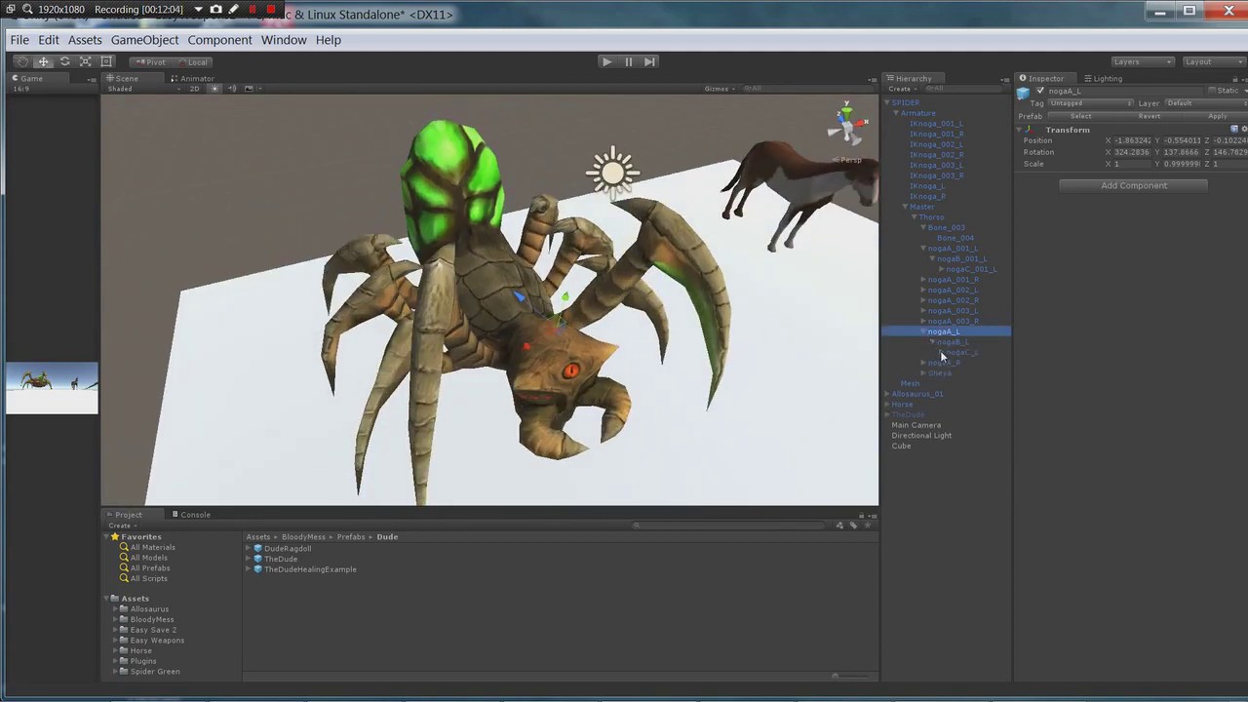
click(941, 353)
click(966, 364)
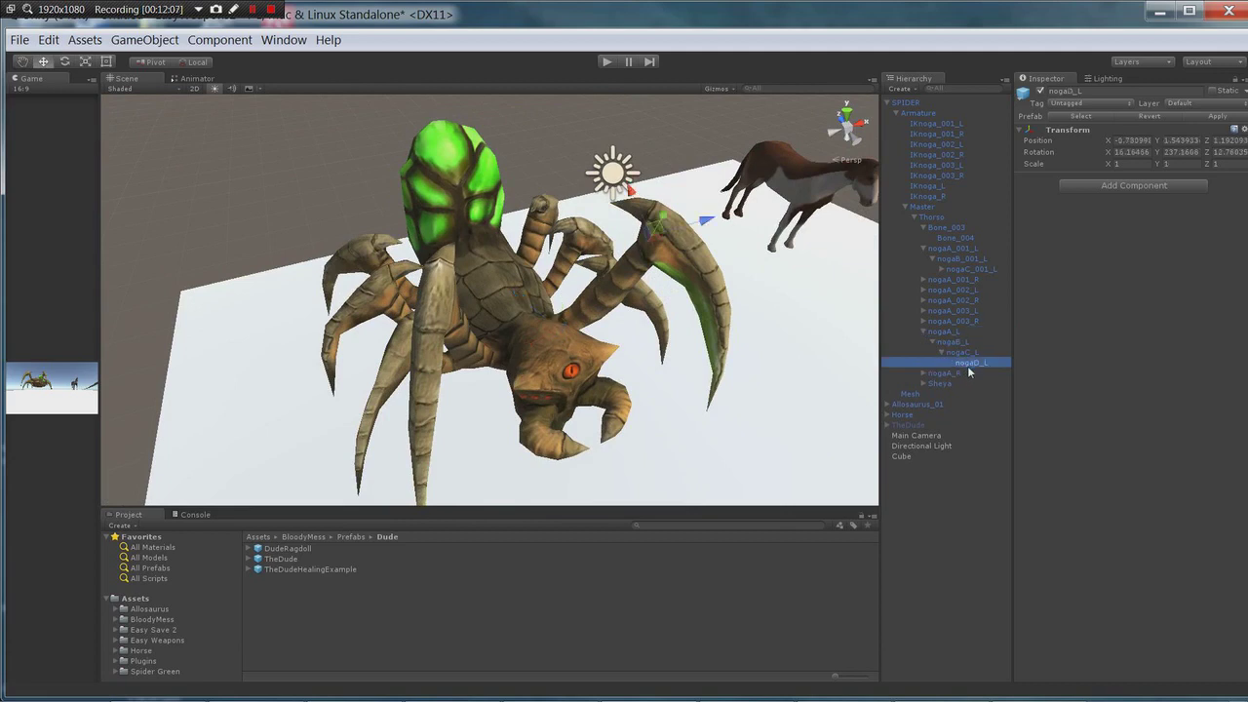
alt+drag(750, 371, 689, 342)
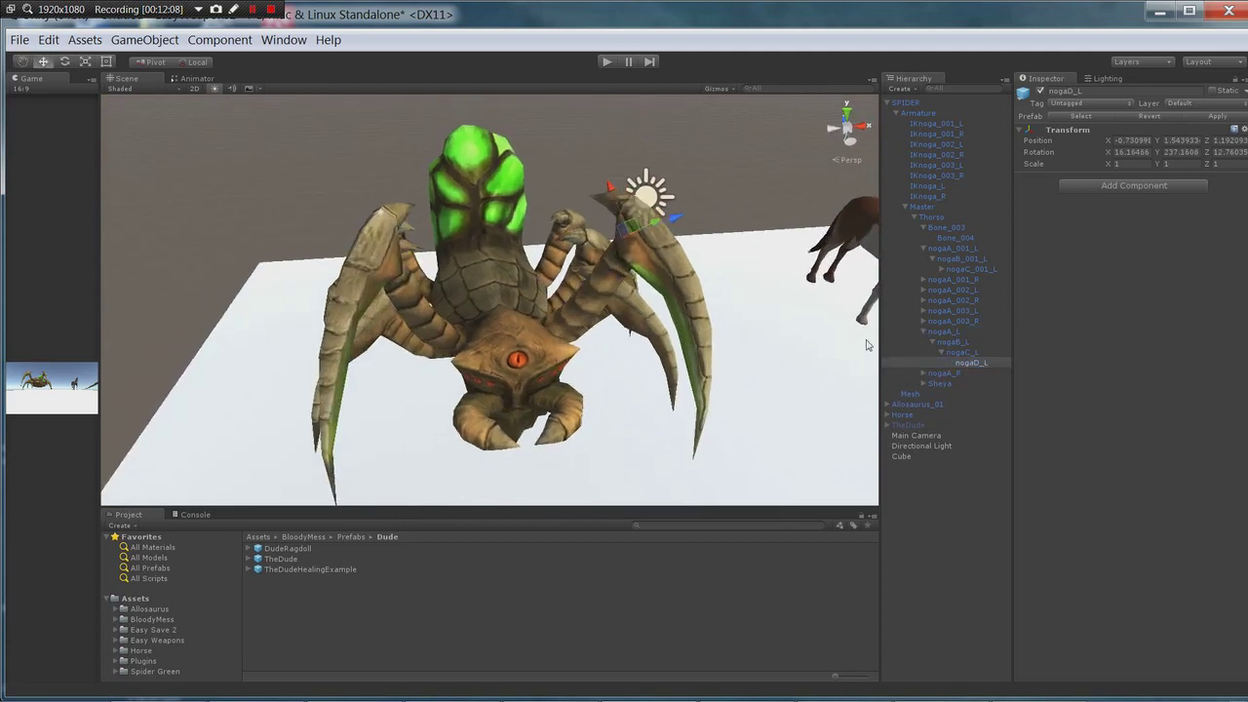
Check where the nogaA_L, nogaB_L and nogaC_L bones sit along the spider's front leg
click(963, 356)
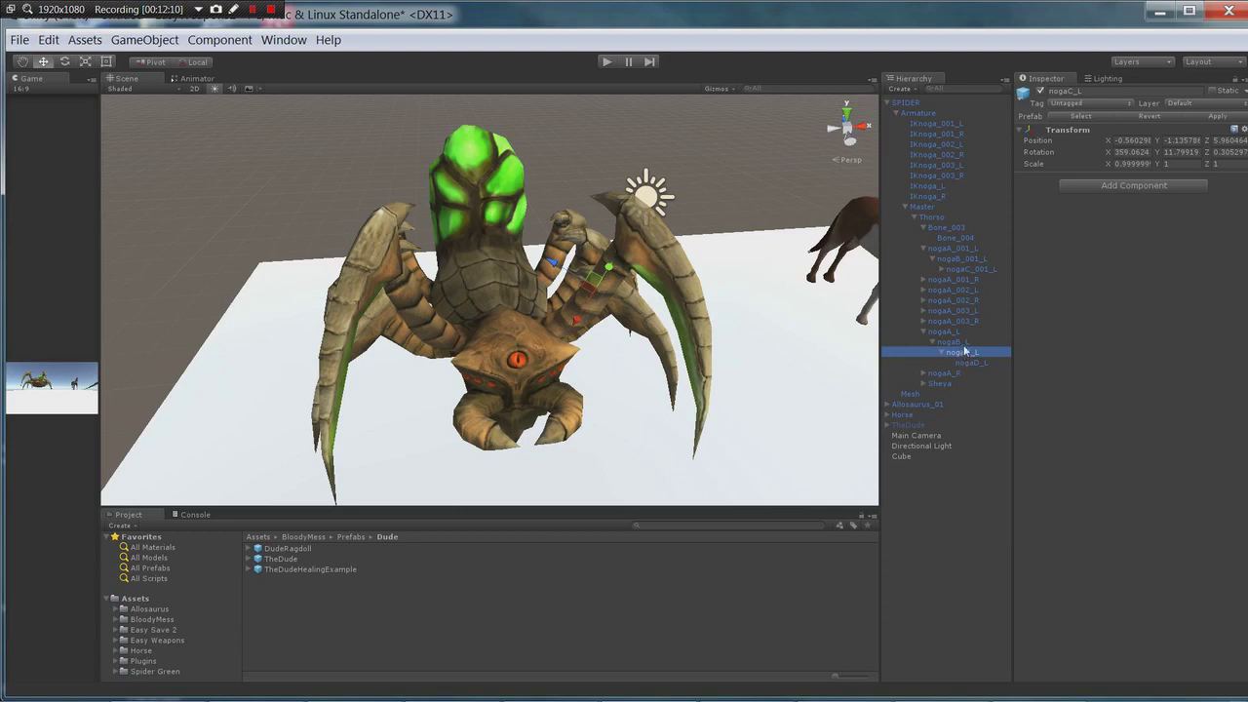
click(963, 342)
click(959, 332)
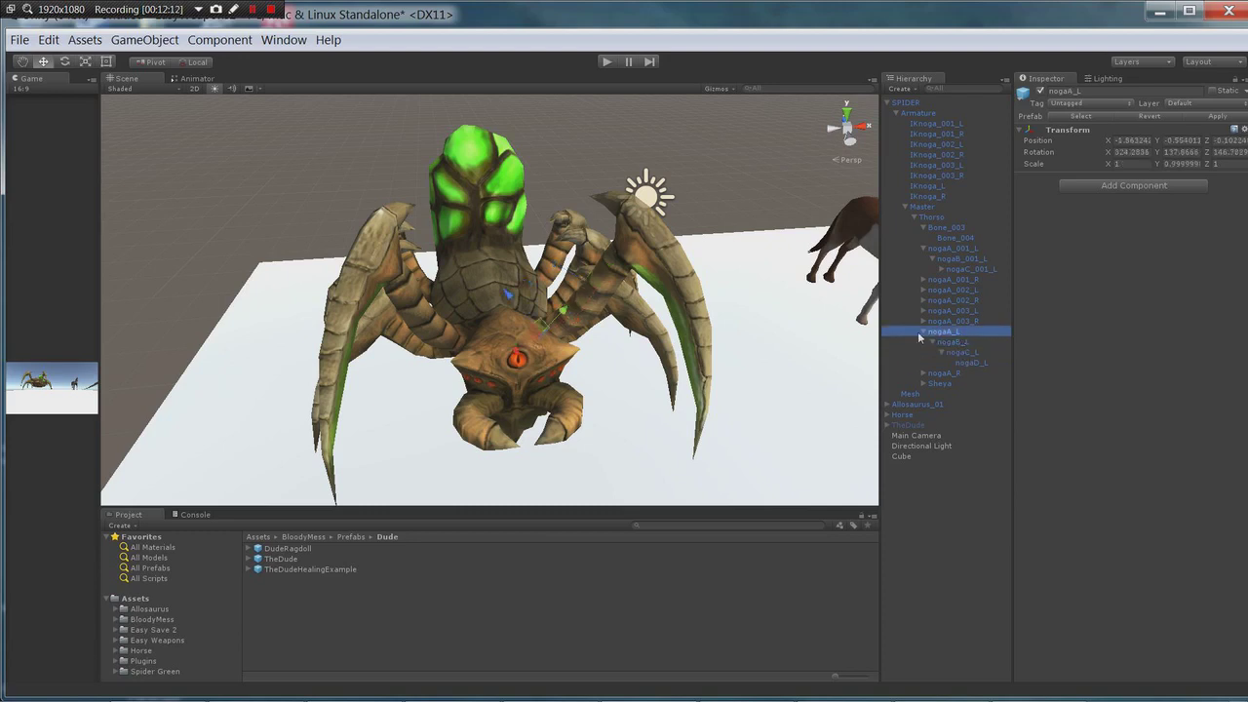
alt+drag(780, 313, 737, 333)
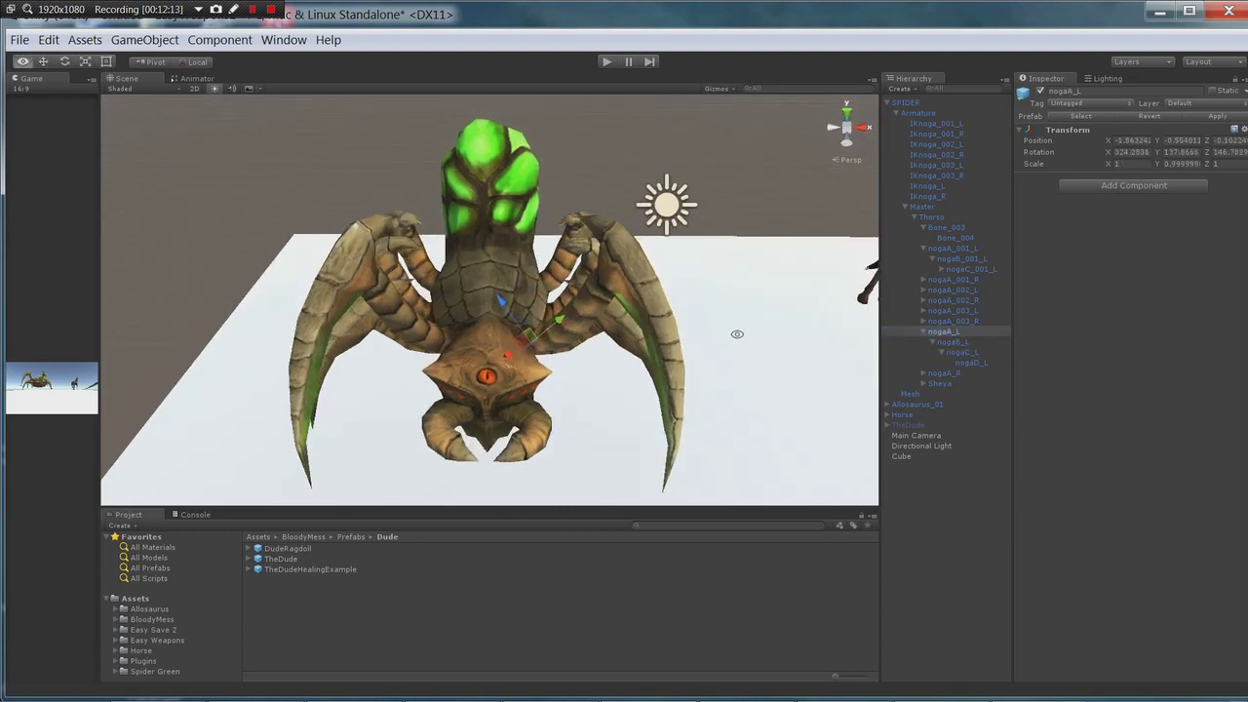
click(960, 341)
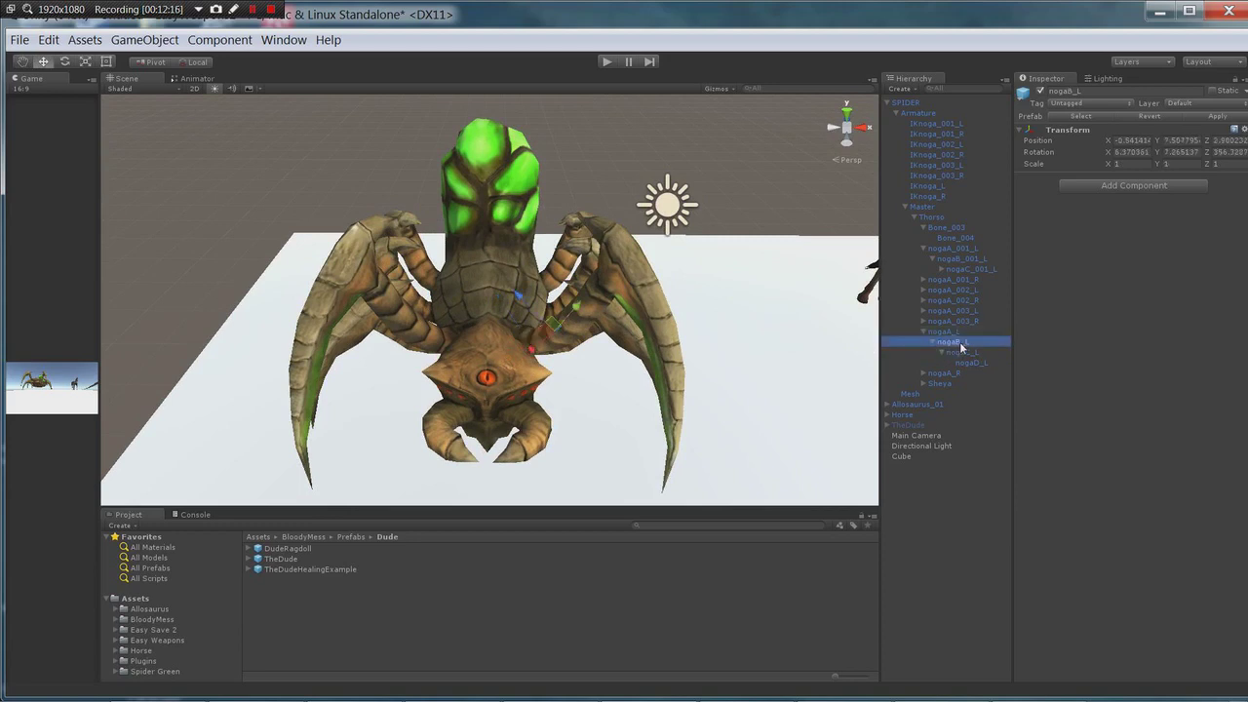
click(961, 353)
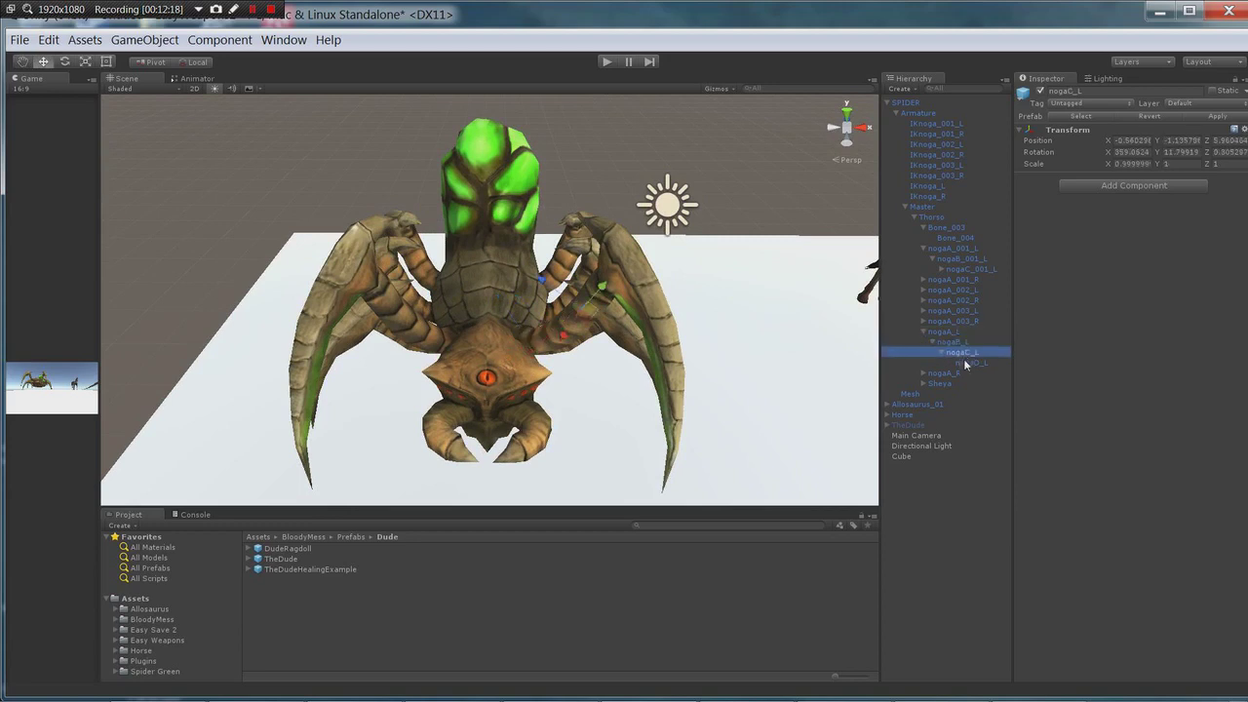
Add a Character Joint to the nogaD_L bone and set its Rigidbody mass to 5
click(966, 364)
alt+drag(775, 336, 808, 305)
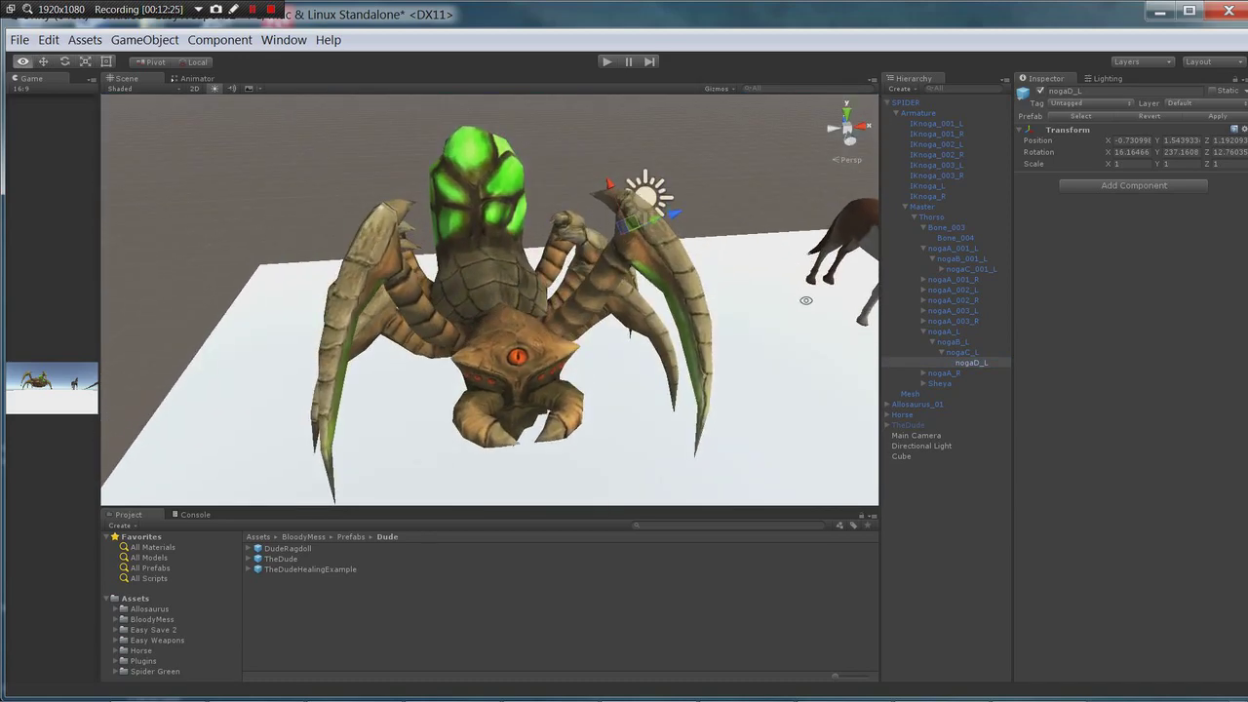
click(1129, 185)
click(1128, 261)
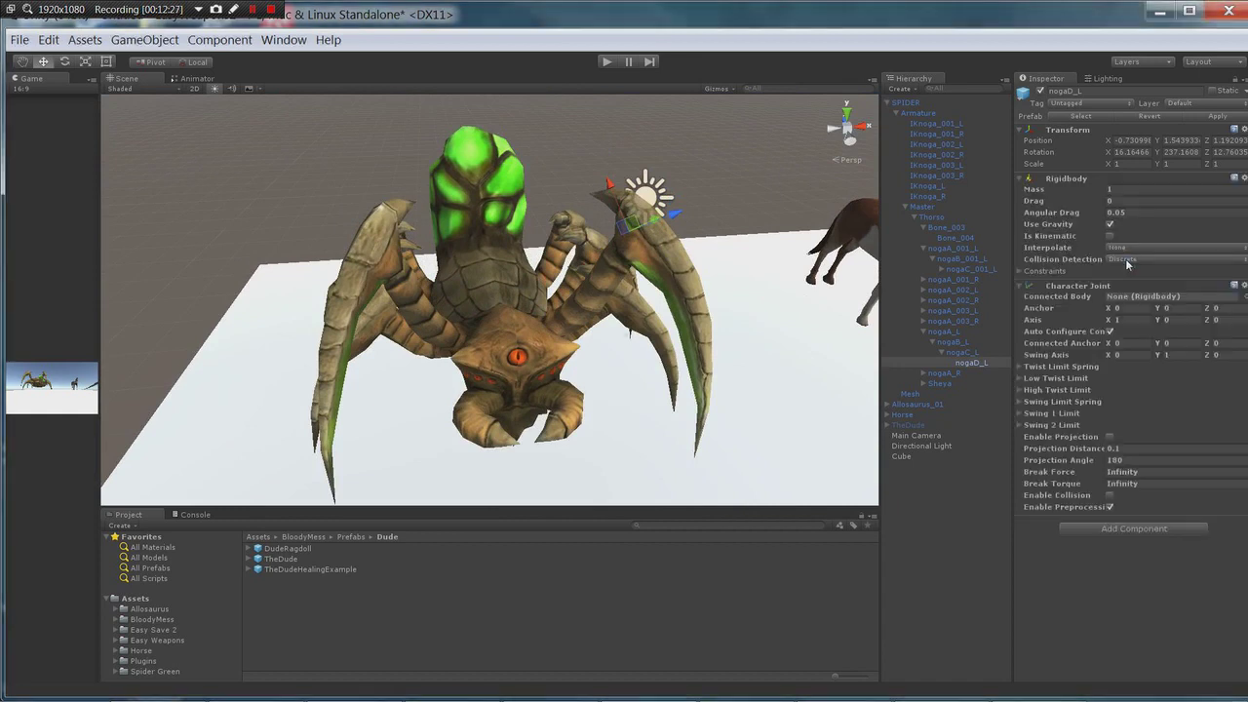
click(1120, 186)
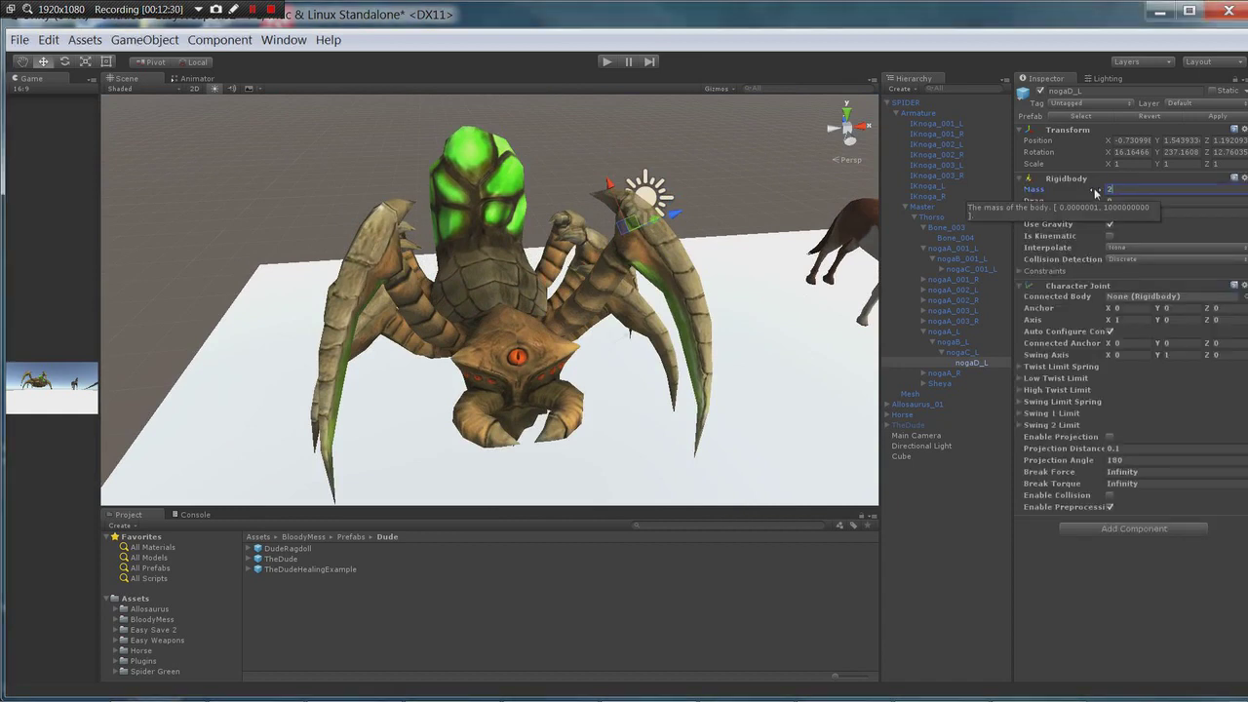
text(2)
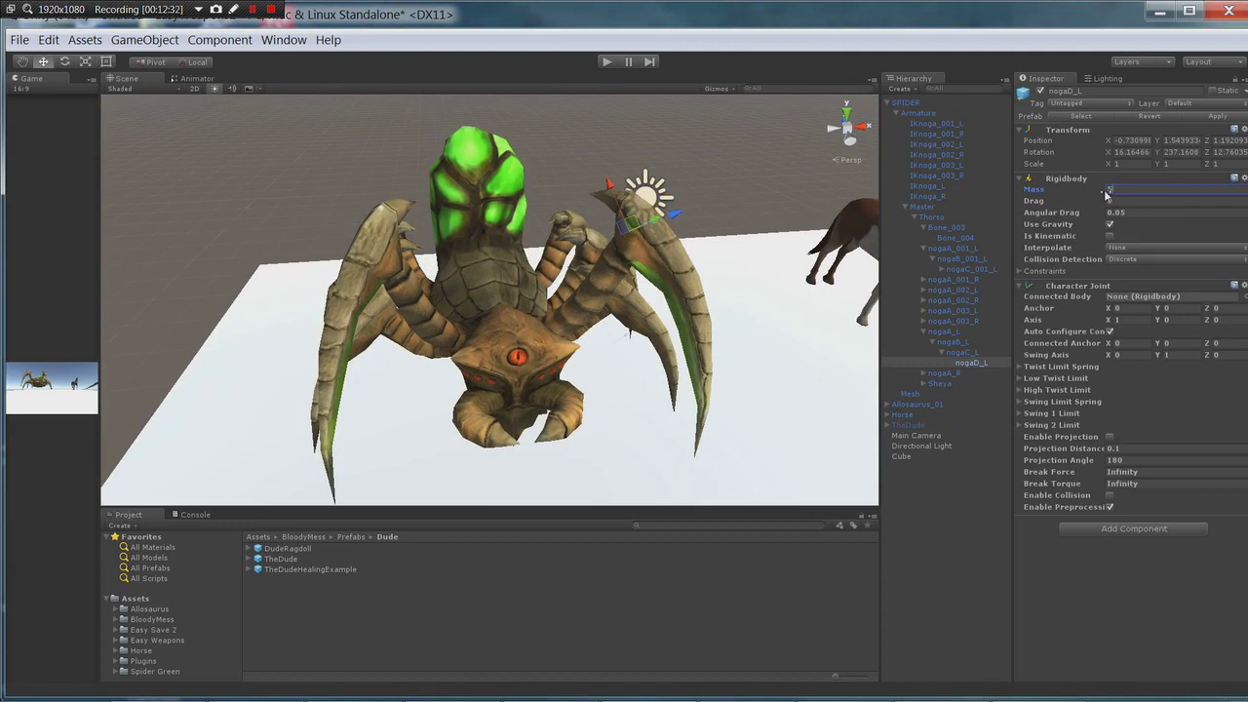
Add a Capsule Collider to the nogaD_L bone
click(1129, 528)
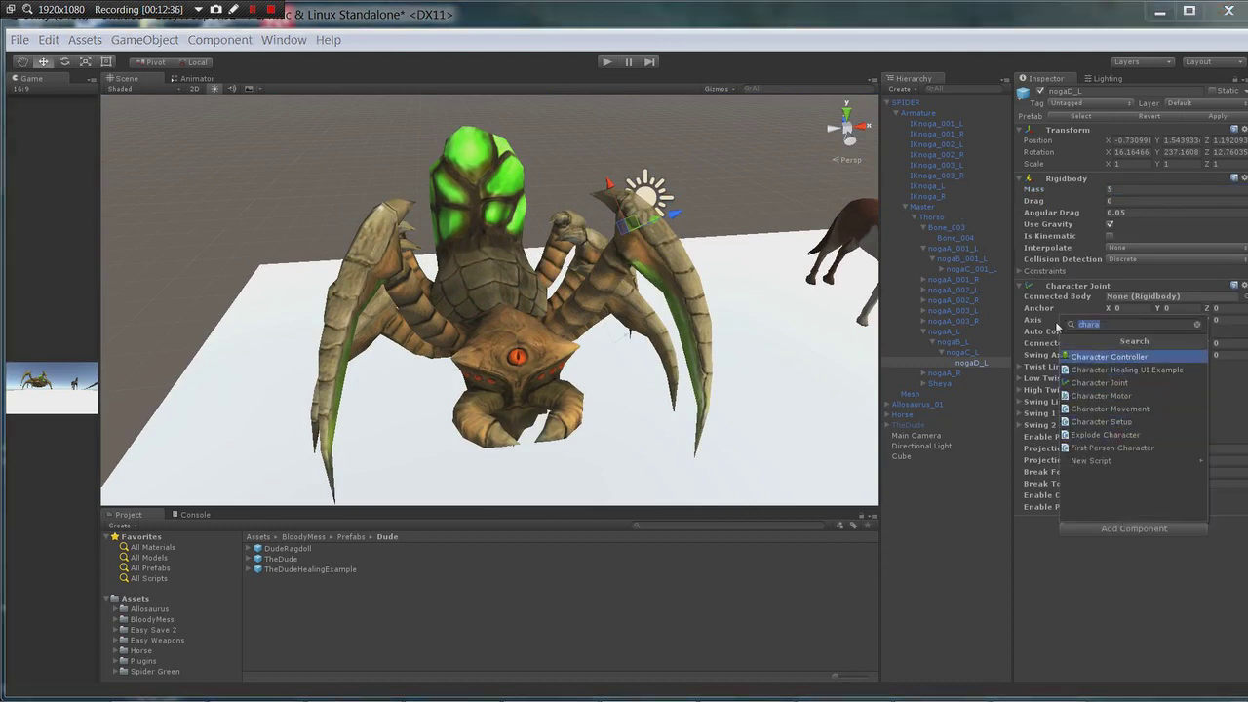
text(caps)
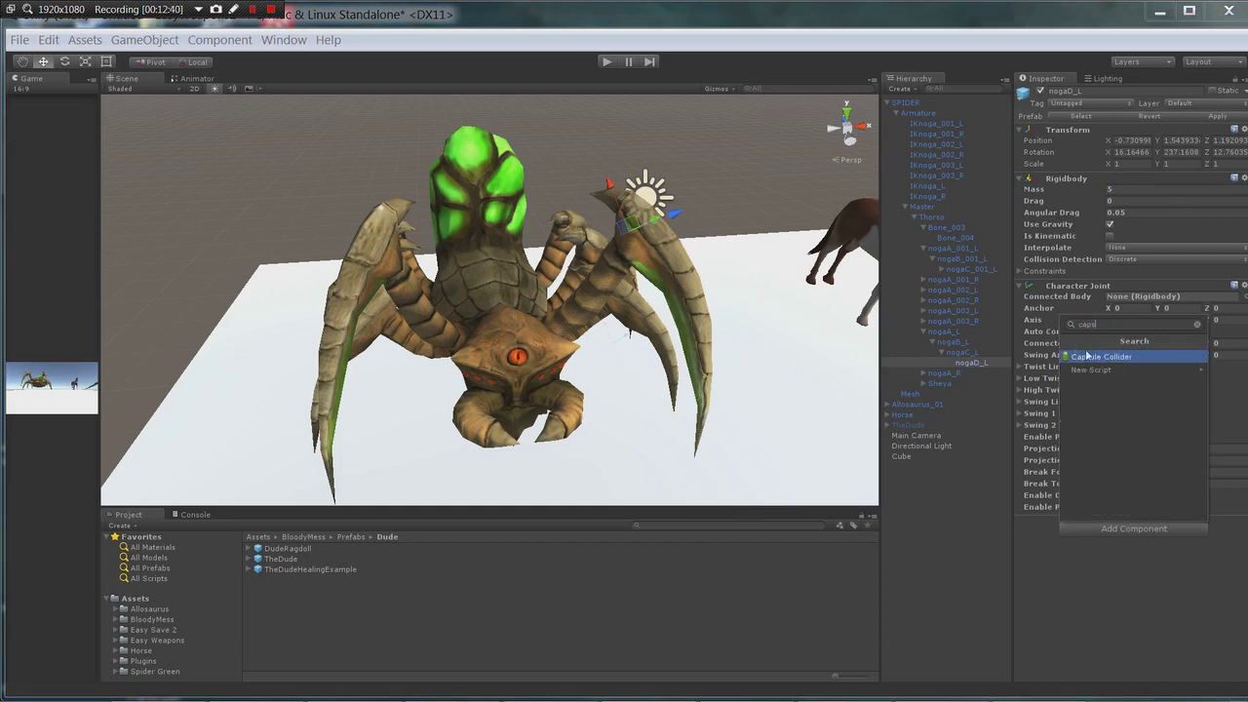
click(1092, 357)
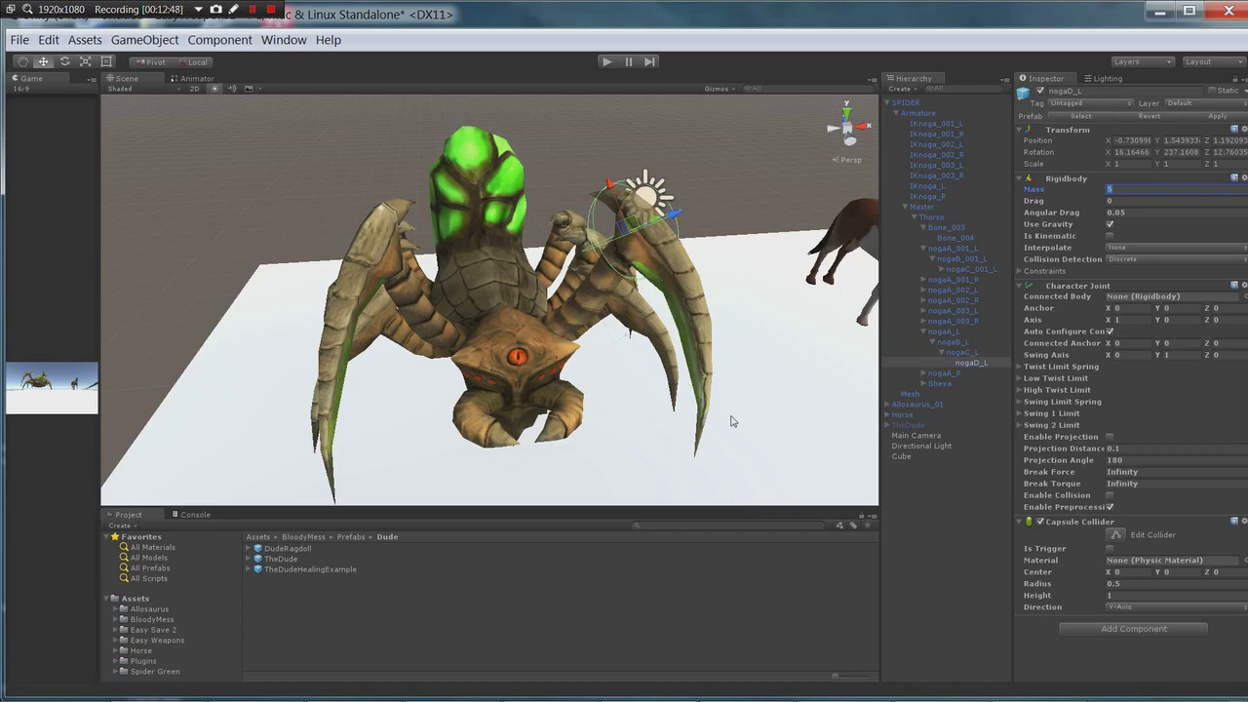
Fit nogaD_L's Capsule Collider to the outer leg segment with radius 0.37, height 3.05, X-Axis direction and center X -0.99
alt+drag(750, 295, 346, 238)
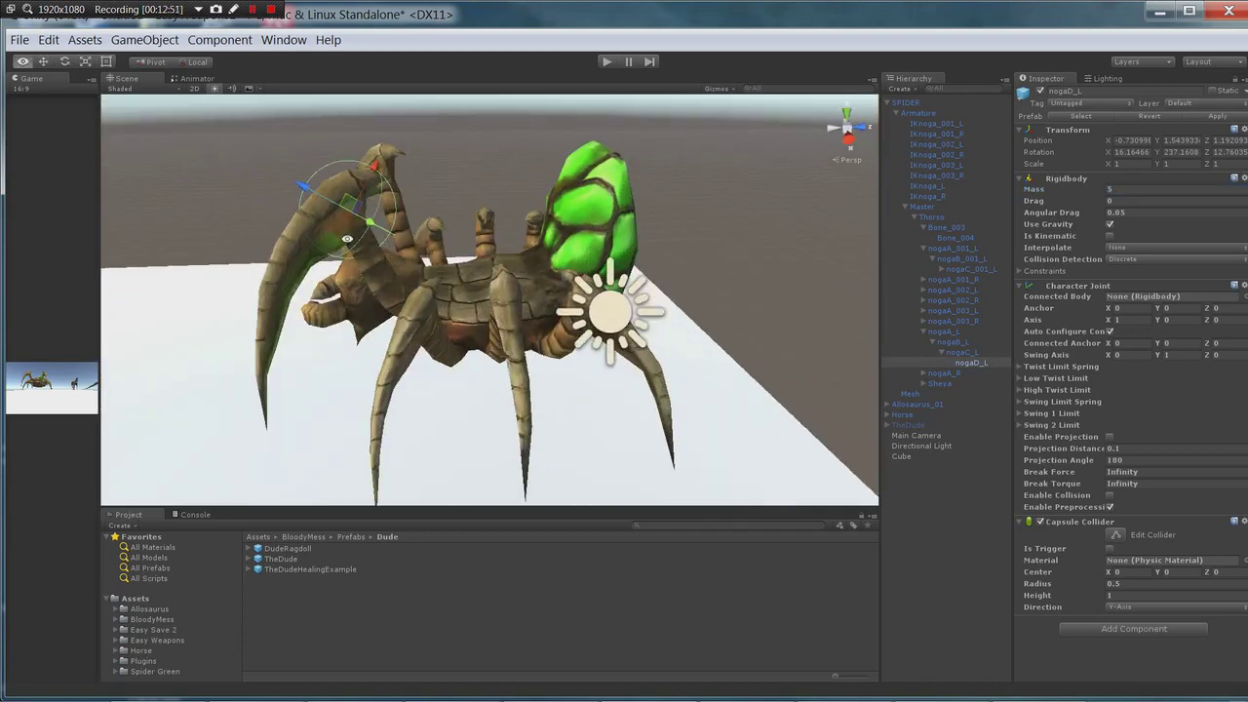
alt+drag(265, 394, 671, 351)
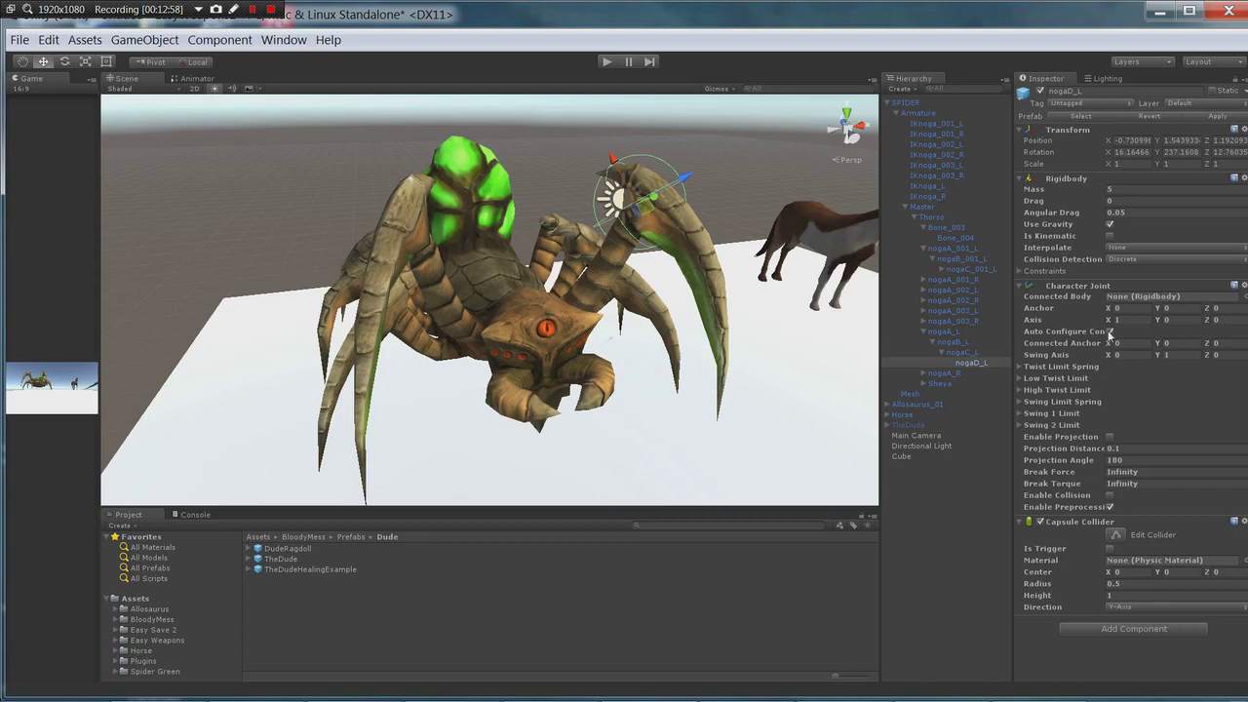
drag(1104, 588, 1142, 600)
click(1141, 606)
click(1145, 623)
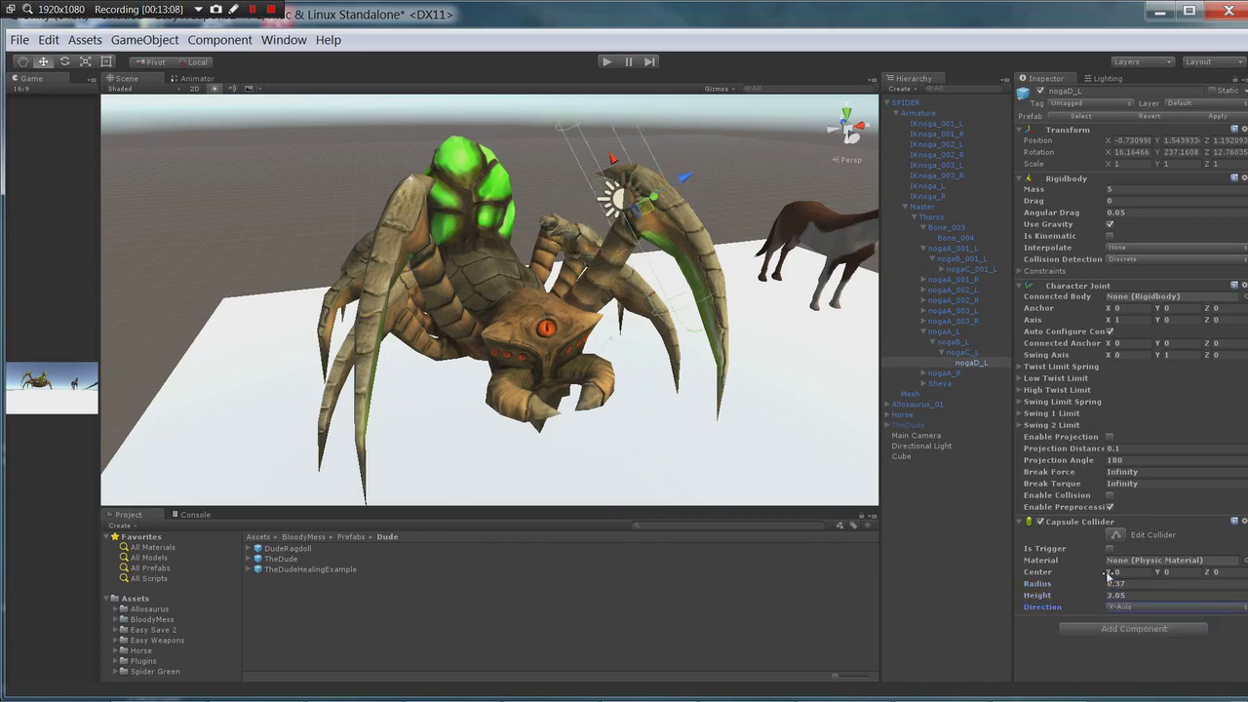
drag(1108, 576, 1096, 583)
alt+drag(546, 390, 872, 351)
key(f)
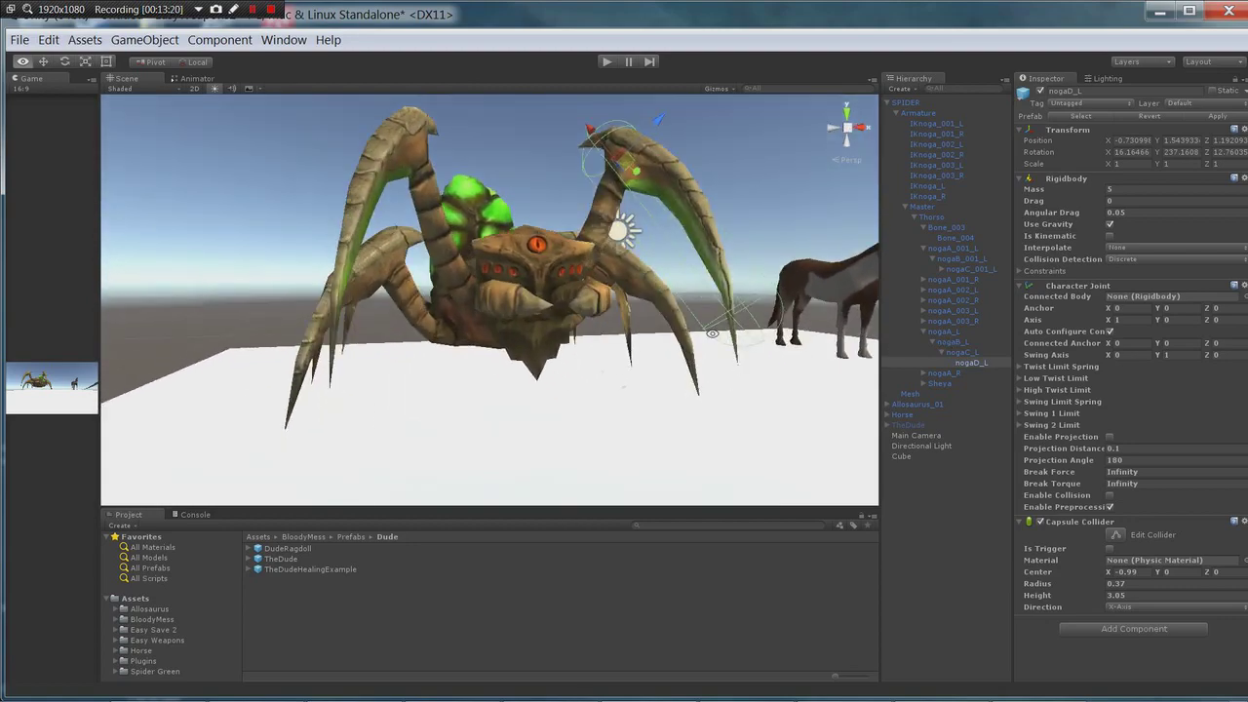
Slightly reduce the radius of nogaD_L's Capsule Collider and set its center Y to 0
alt+drag(525, 387, 712, 327)
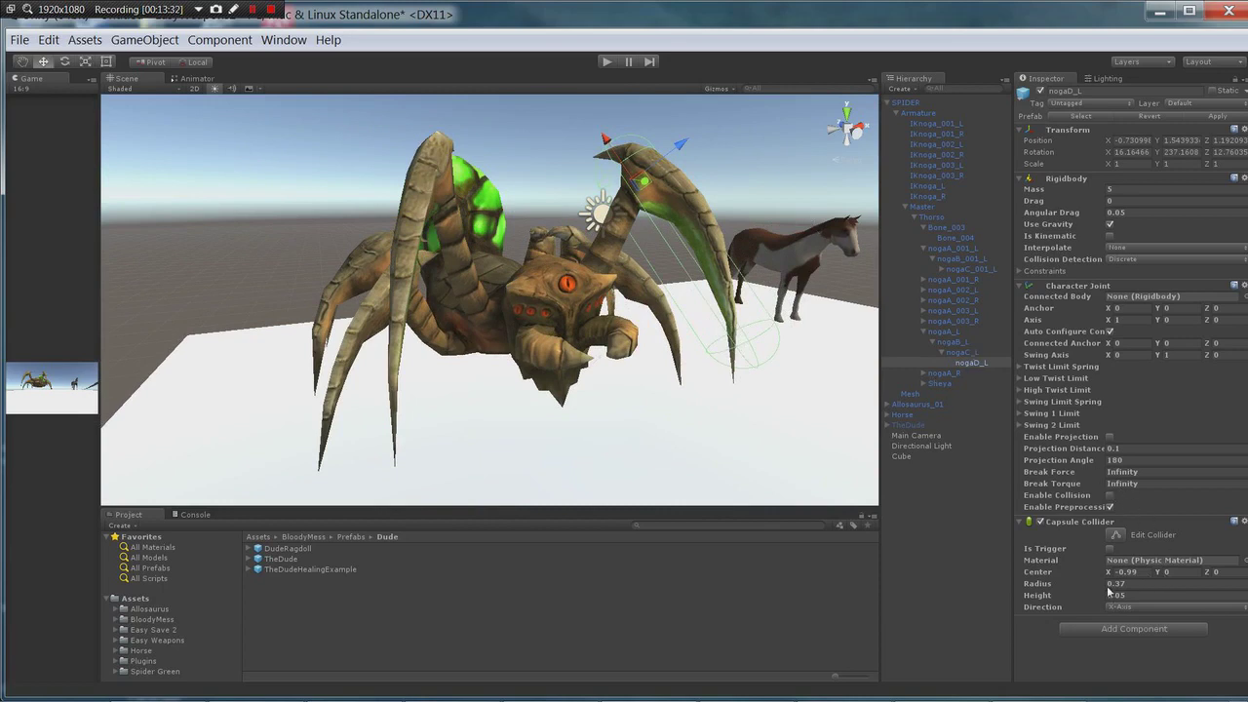
drag(1106, 586, 1099, 587)
drag(1160, 576, 1217, 576)
text(0)
alt+drag(824, 373, 766, 397)
Select the nogaC_L, nogaB_L and nogaA_L bones together to examine the rest of the spider's front leg
click(978, 352)
ctrl+click(968, 343)
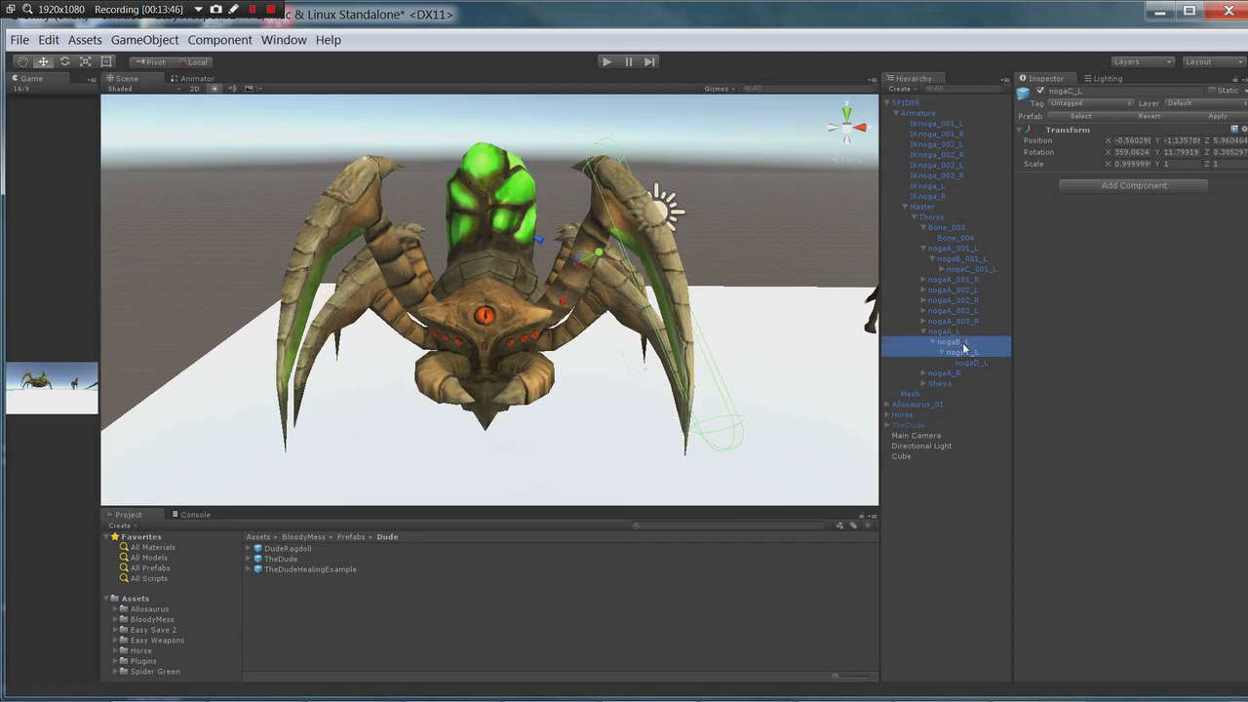
ctrl+click(959, 332)
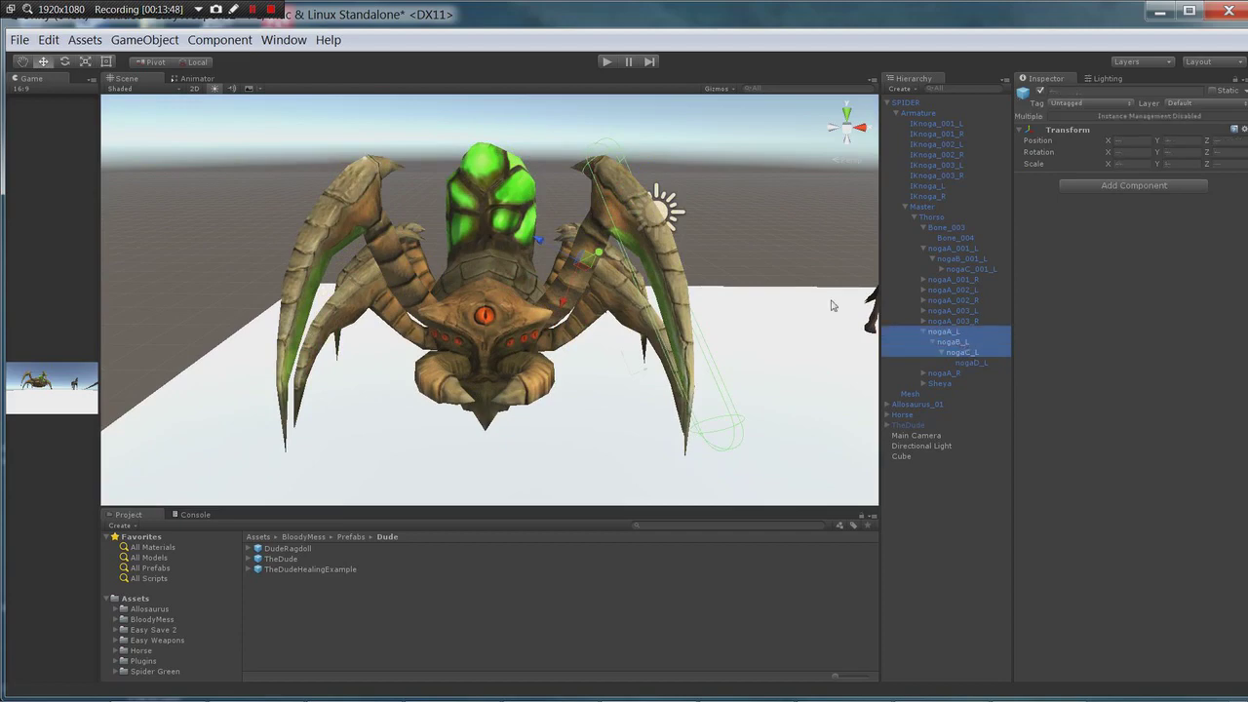
alt+drag(748, 267, 716, 295)
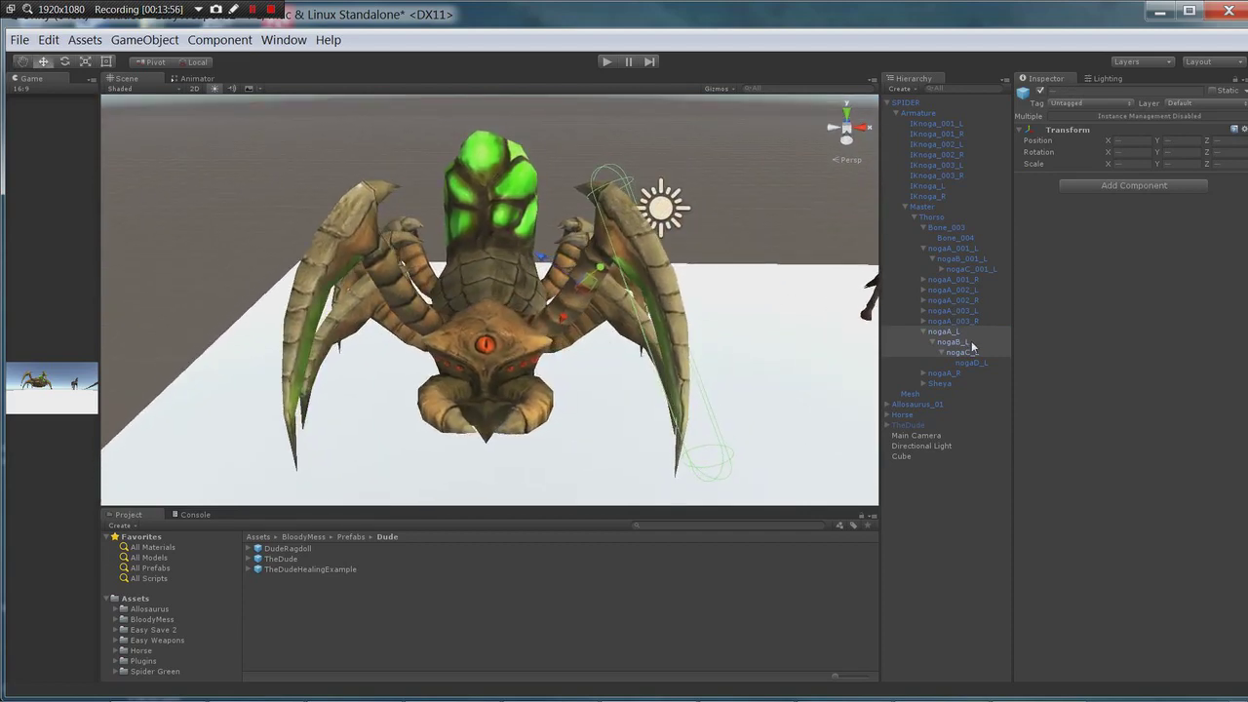
Add a Capsule Collider to the nogaC_L bone and set its direction to X-Axis
click(954, 342)
click(969, 354)
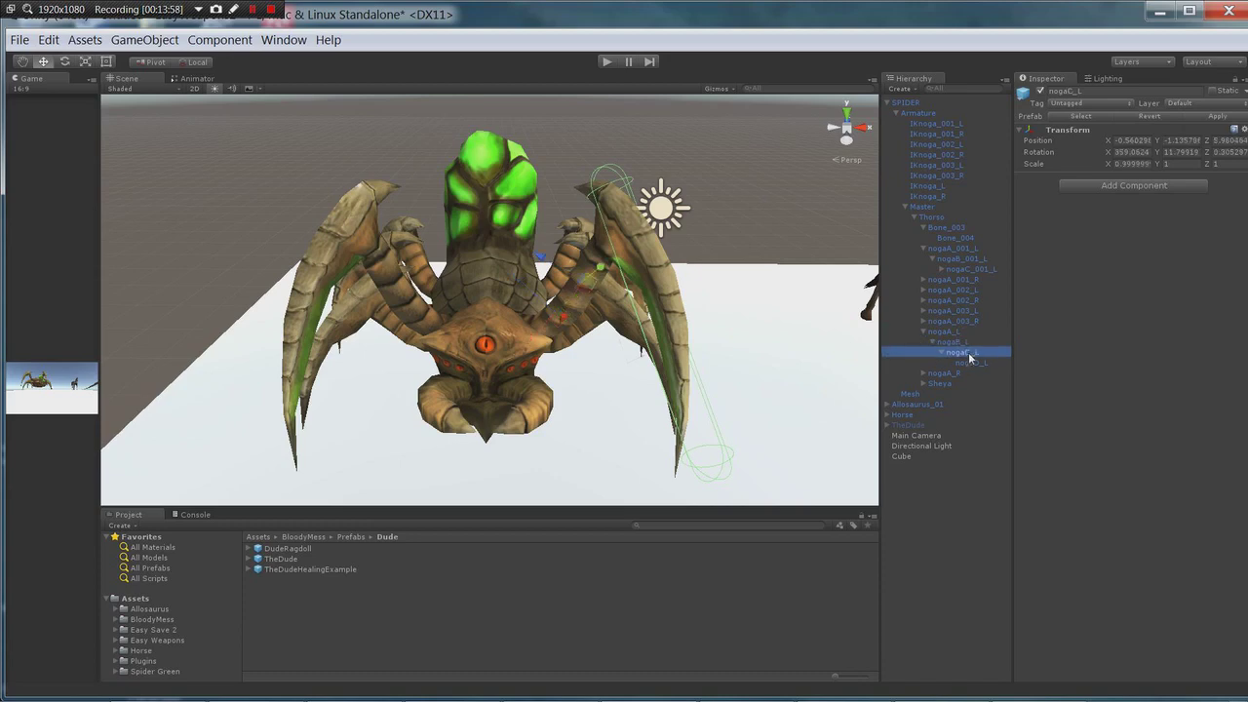
alt+drag(805, 314, 858, 353)
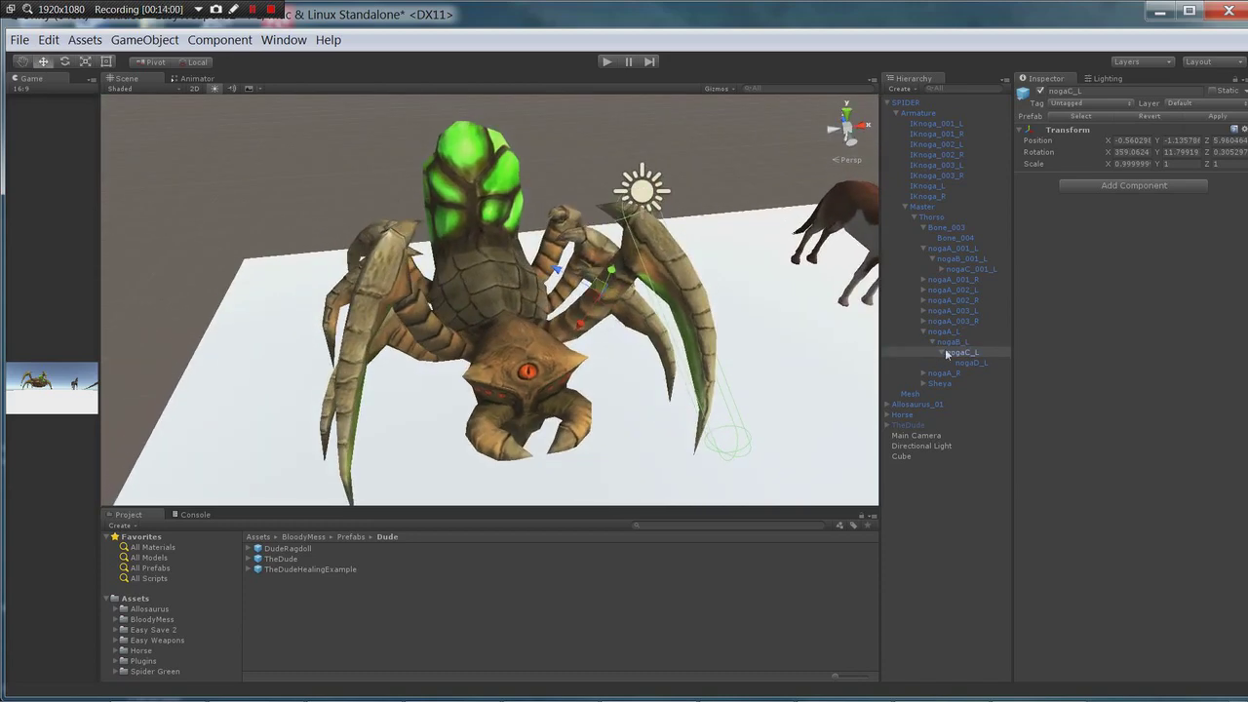
click(1092, 186)
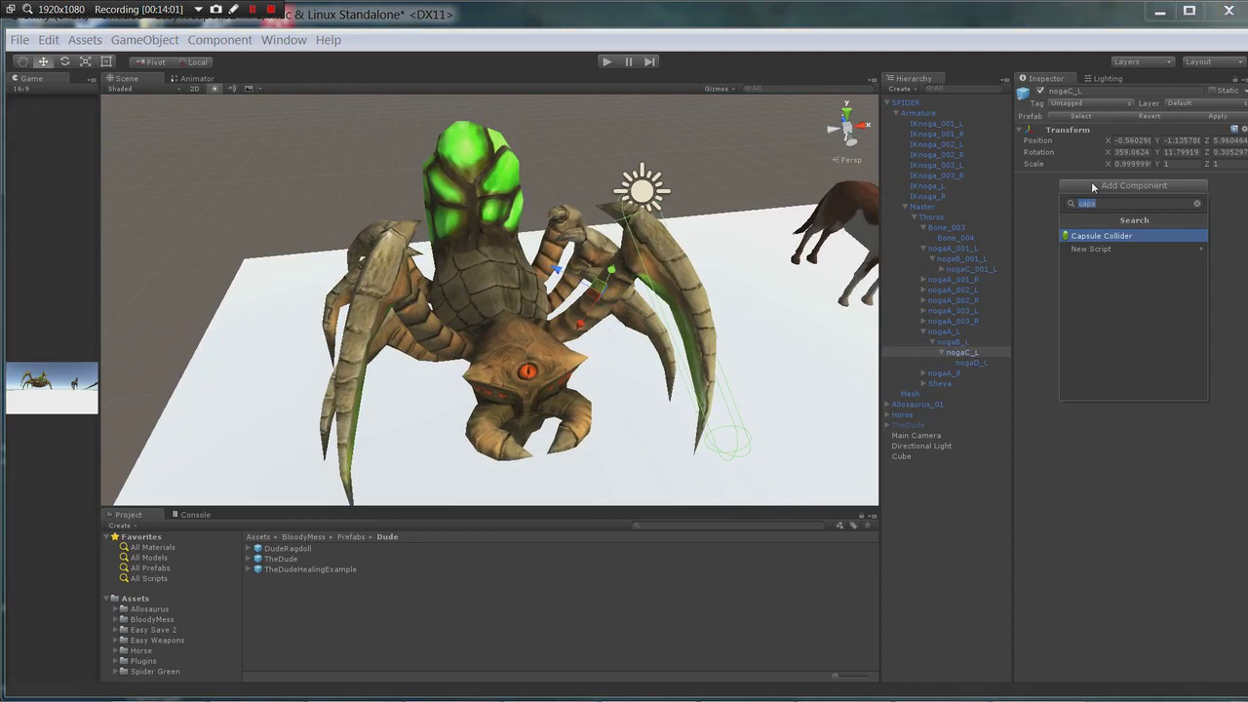
click(1111, 237)
click(1111, 265)
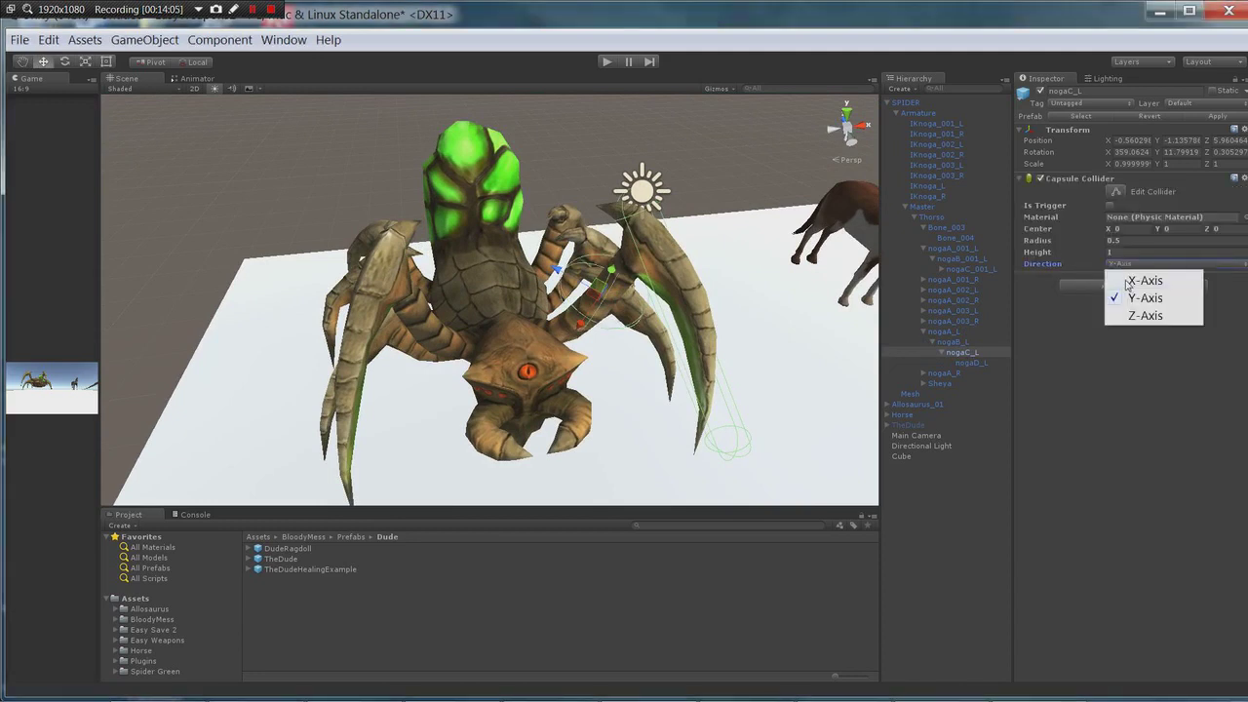
click(1131, 280)
Fit nogaC_L's Capsule Collider to its leg segment with radius 0.3 and height 1.75
drag(1108, 241, 1092, 242)
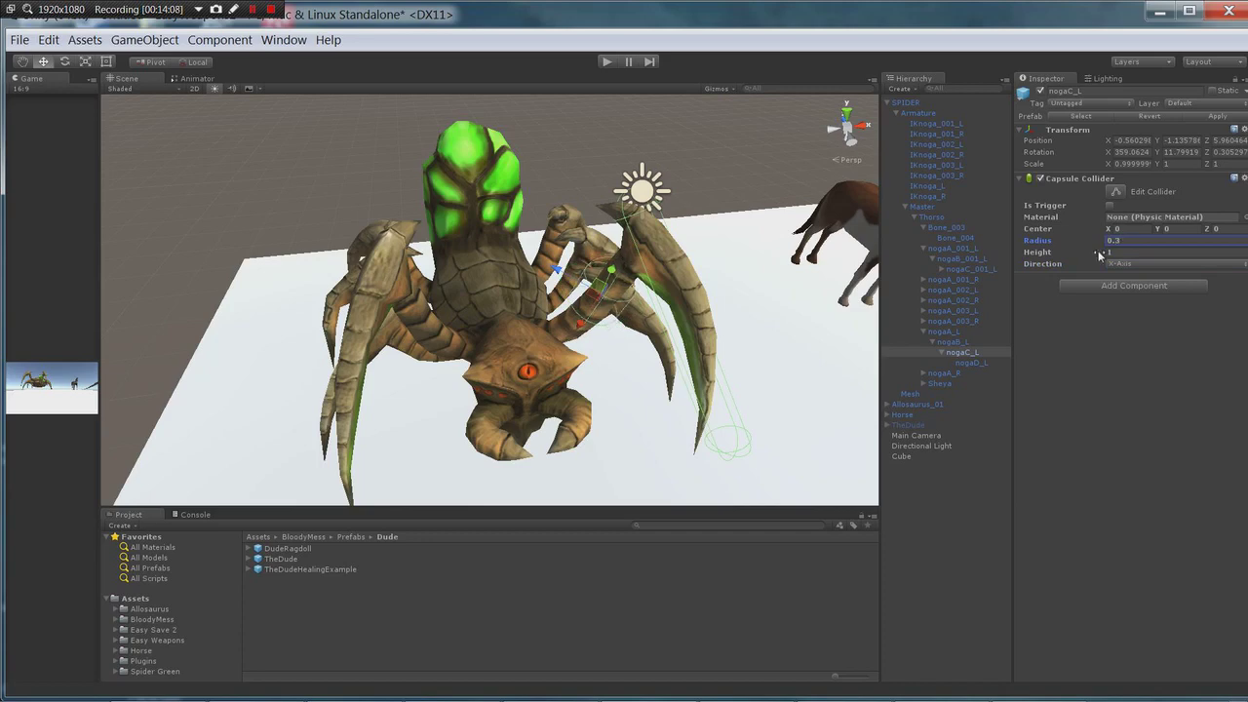
click(1112, 253)
text(1.66)
key(BackSpace)
key(BackSpace)
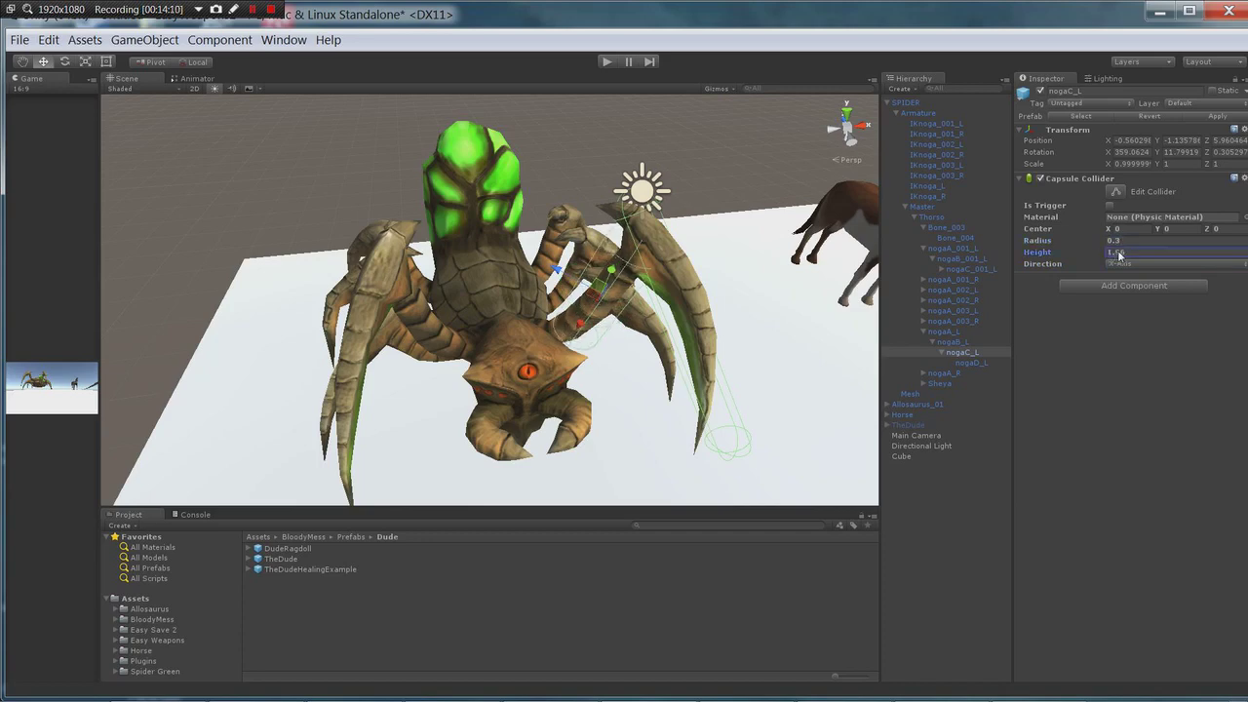
text(99)
alt+drag(845, 256, 887, 177)
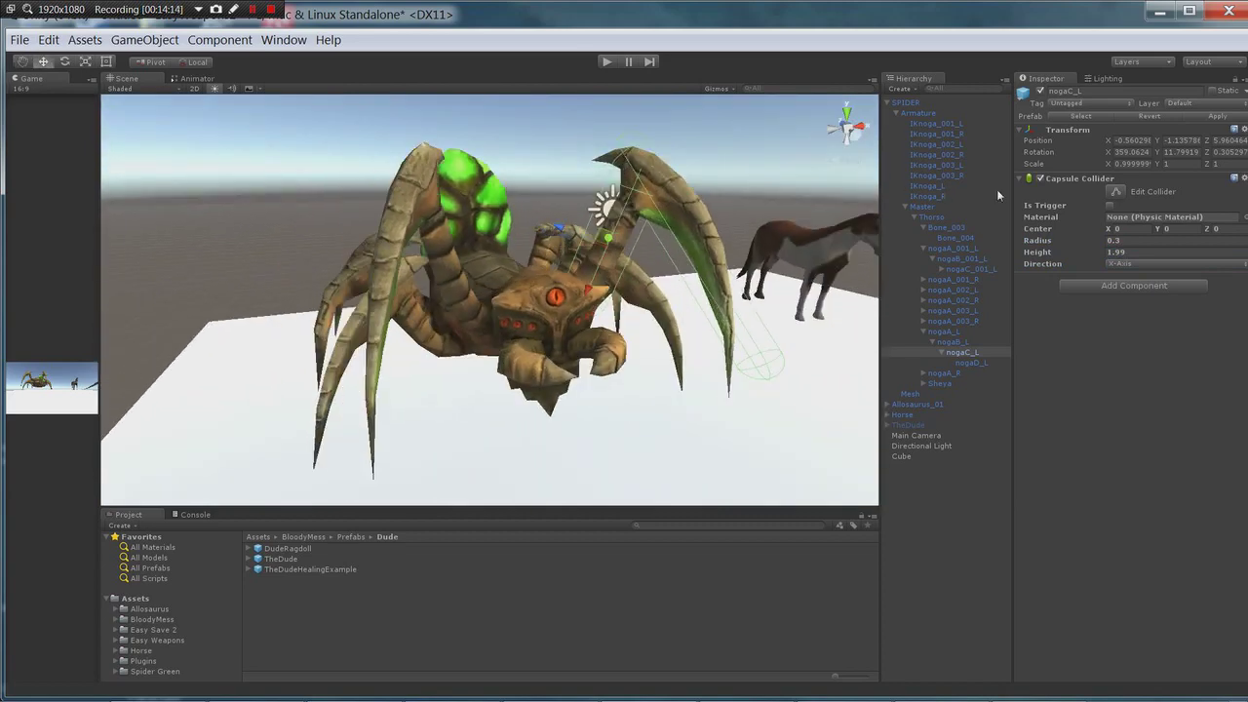
click(1108, 252)
drag(1102, 256, 1096, 254)
alt+drag(770, 255, 733, 335)
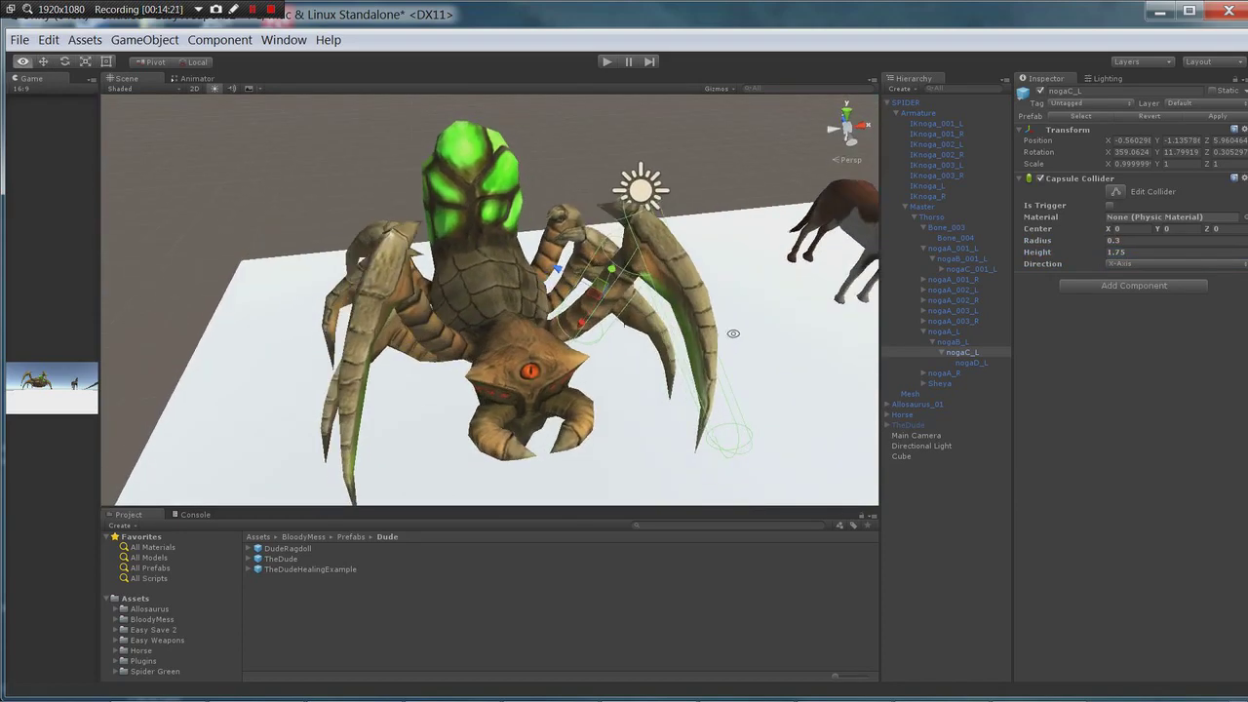
Adjust the nogaC_L capsule collider to a center X of 0.12 and a height of 1.48 so it fits the leg
drag(1116, 231, 1109, 234)
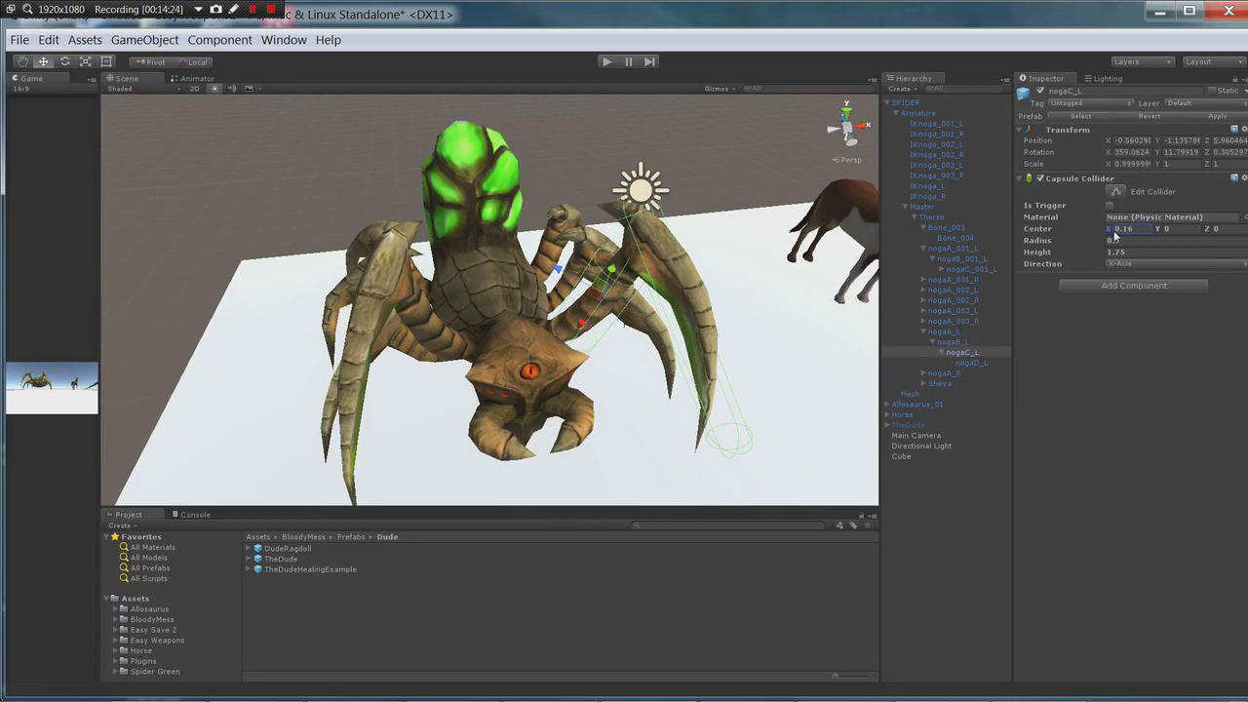
alt+drag(663, 195, 420, 184)
click(1109, 256)
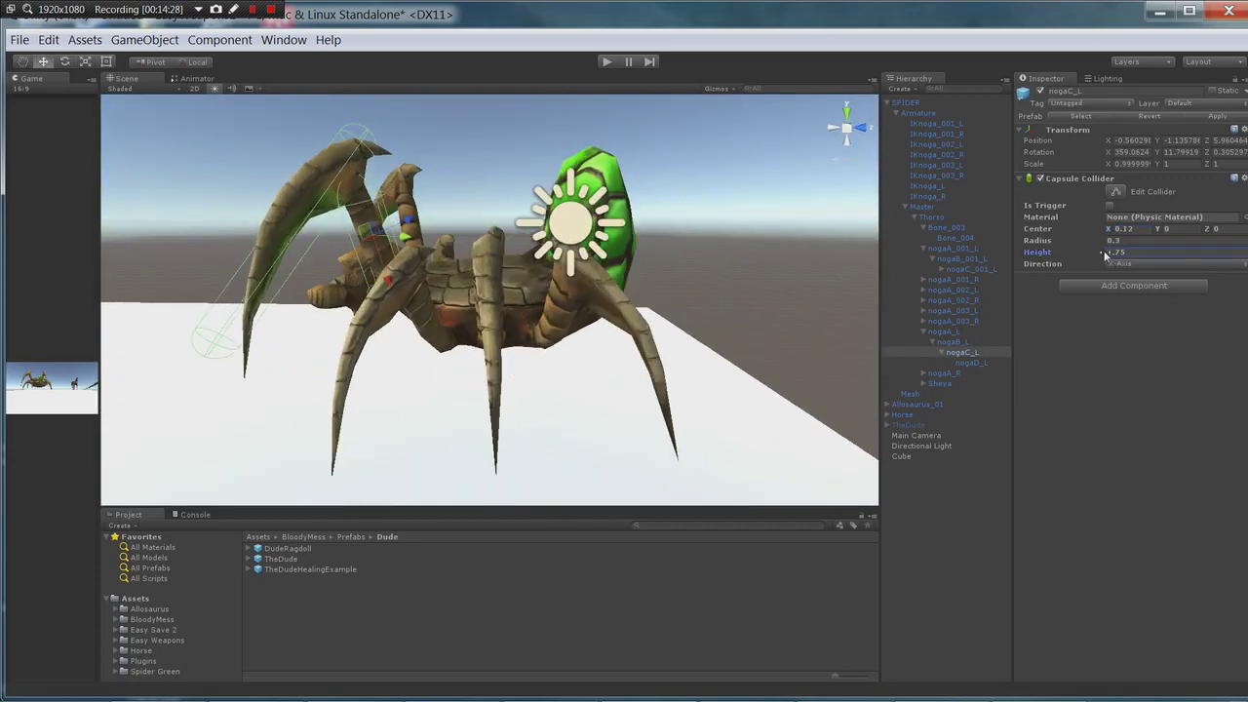
drag(1102, 256, 1095, 254)
alt+drag(634, 283, 835, 365)
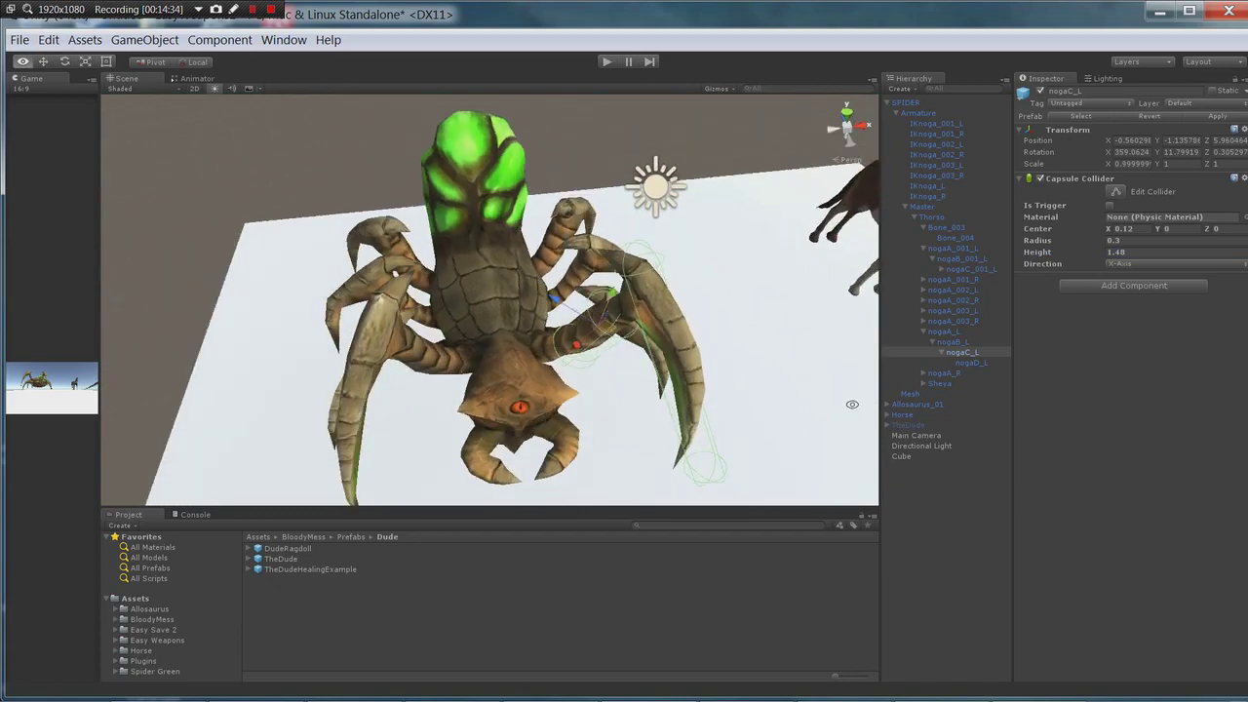
Examine how the Thorso bone's capsule collider fits the spider's body from above and from the front
click(932, 216)
alt+drag(581, 369, 579, 198)
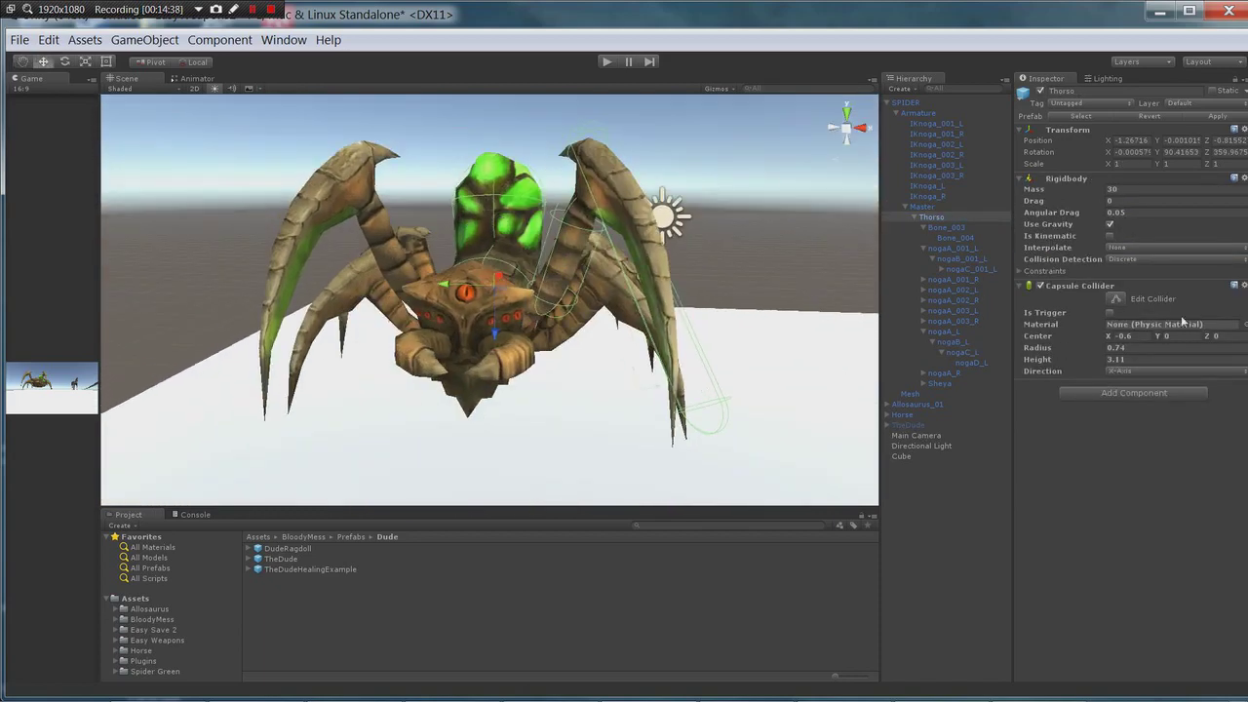
alt+drag(560, 341, 591, 449)
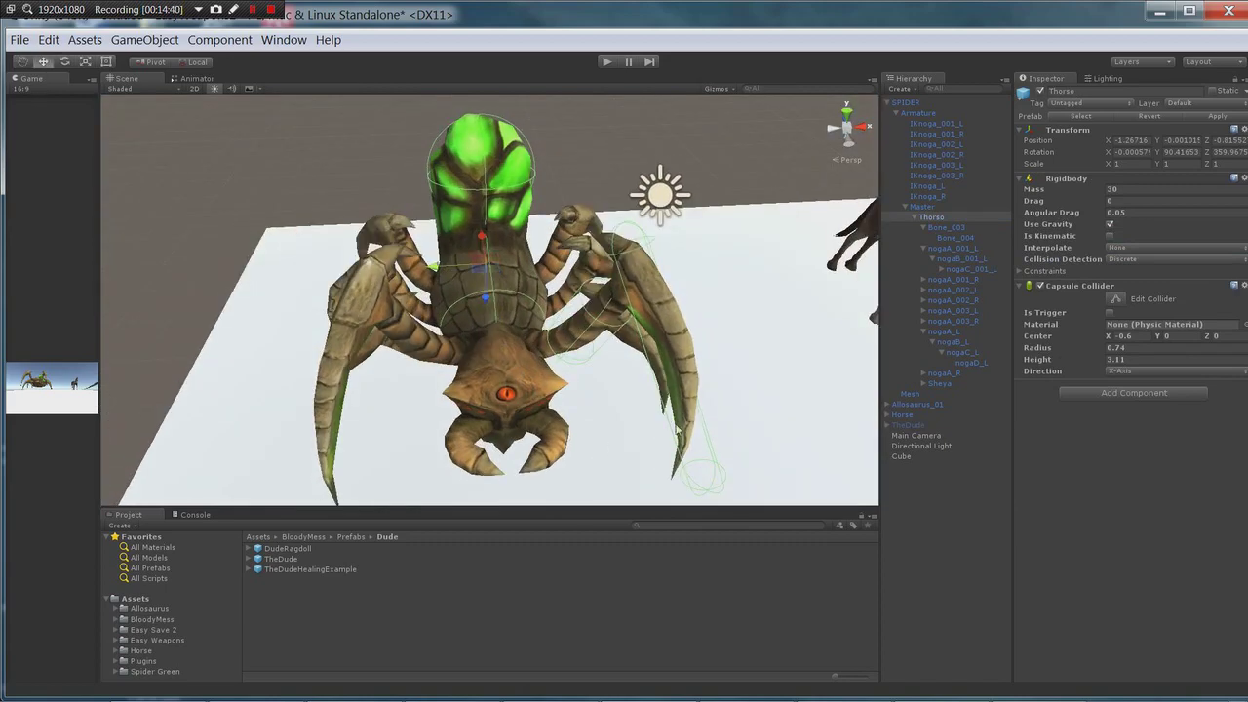
click(923, 207)
alt+drag(522, 330, 507, 230)
click(933, 216)
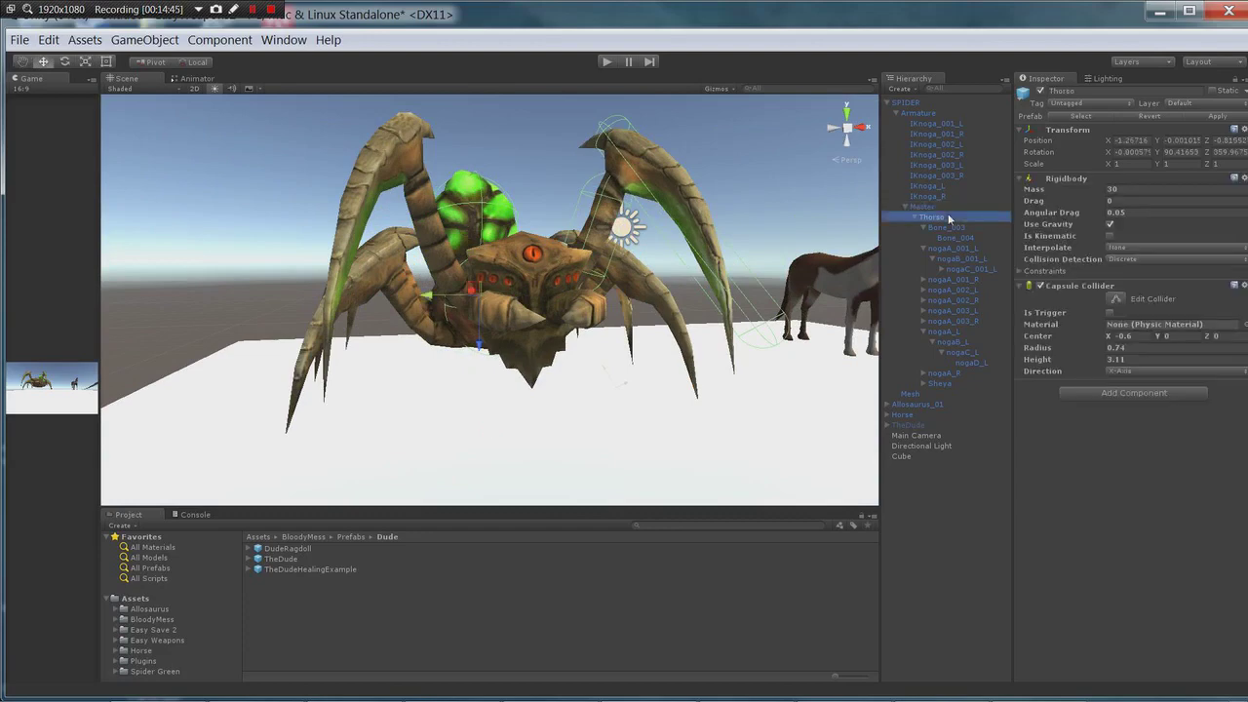
Expand the Sheya and Head bones and examine where Head, IKzub_L and IKzub_R sit on the spider
click(954, 383)
alt+drag(682, 388, 811, 543)
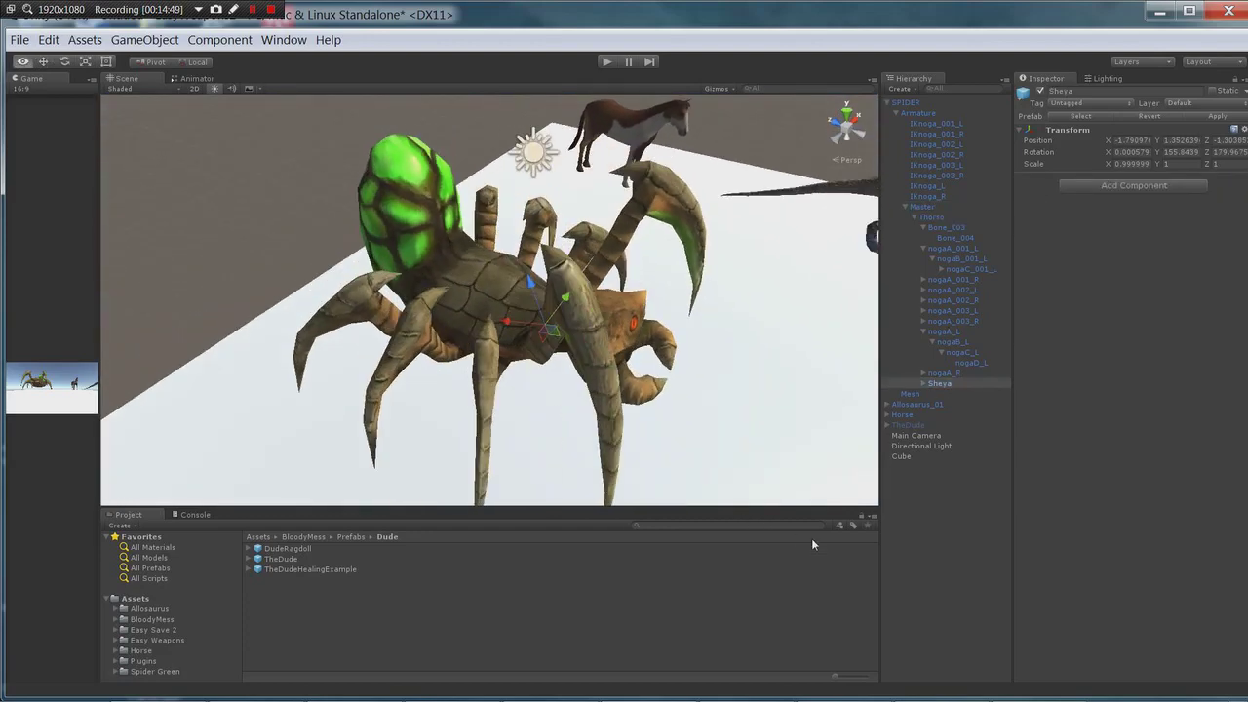
click(921, 384)
click(944, 394)
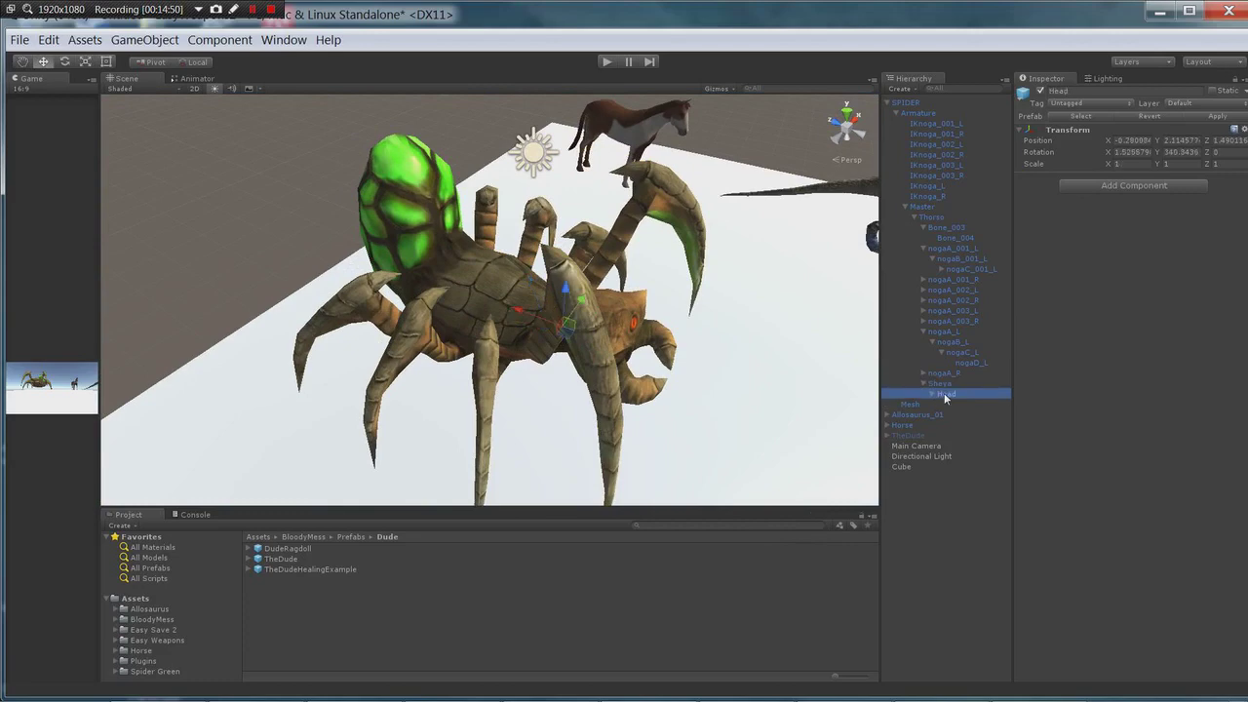
click(930, 394)
click(958, 404)
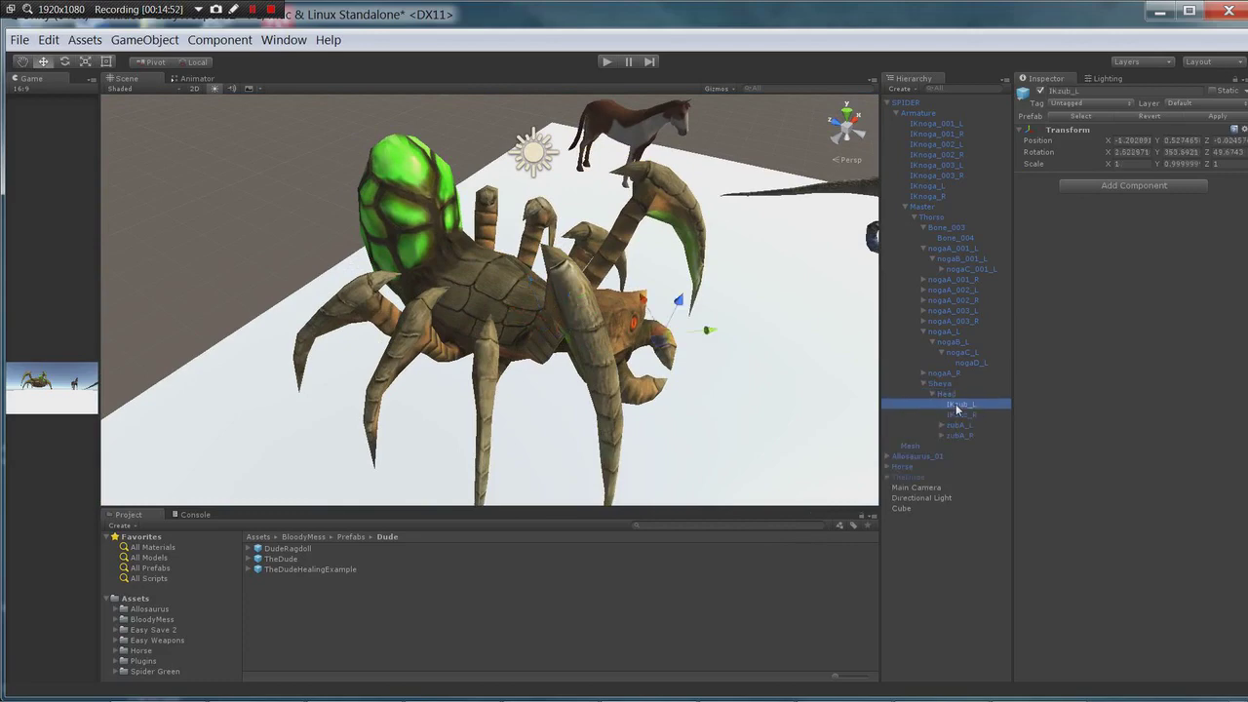
alt+drag(773, 441, 538, 362)
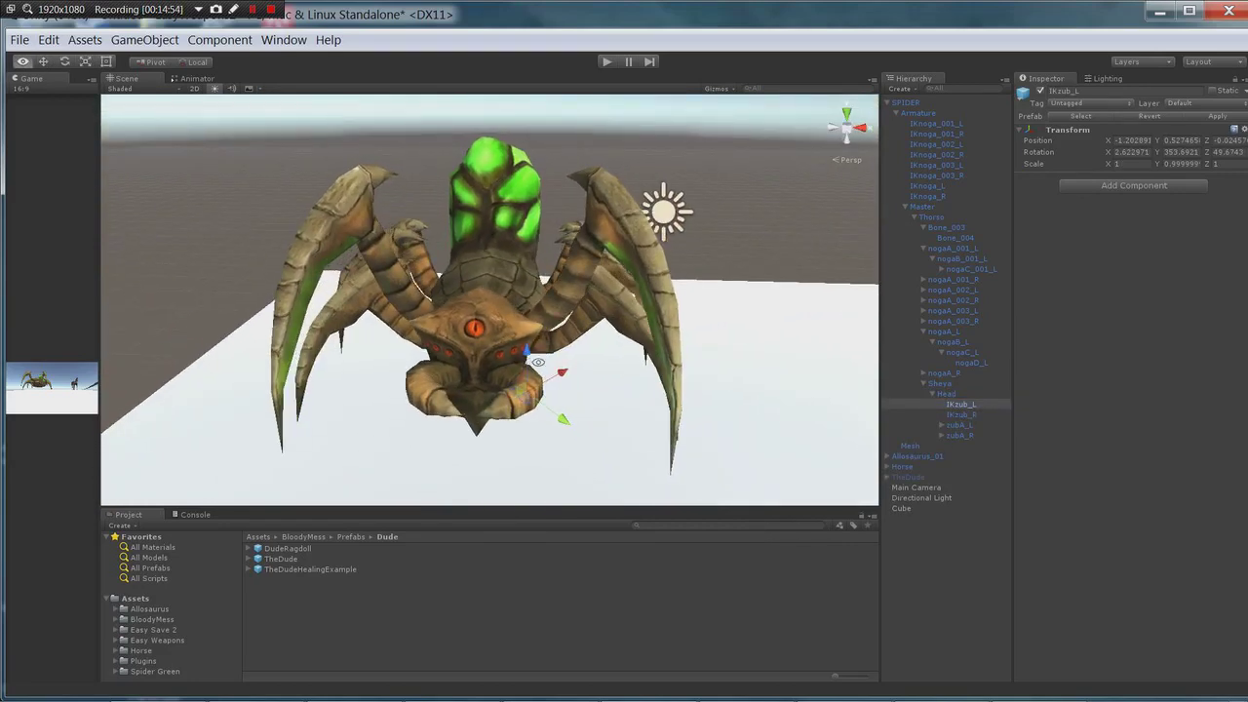
ctrl+click(966, 415)
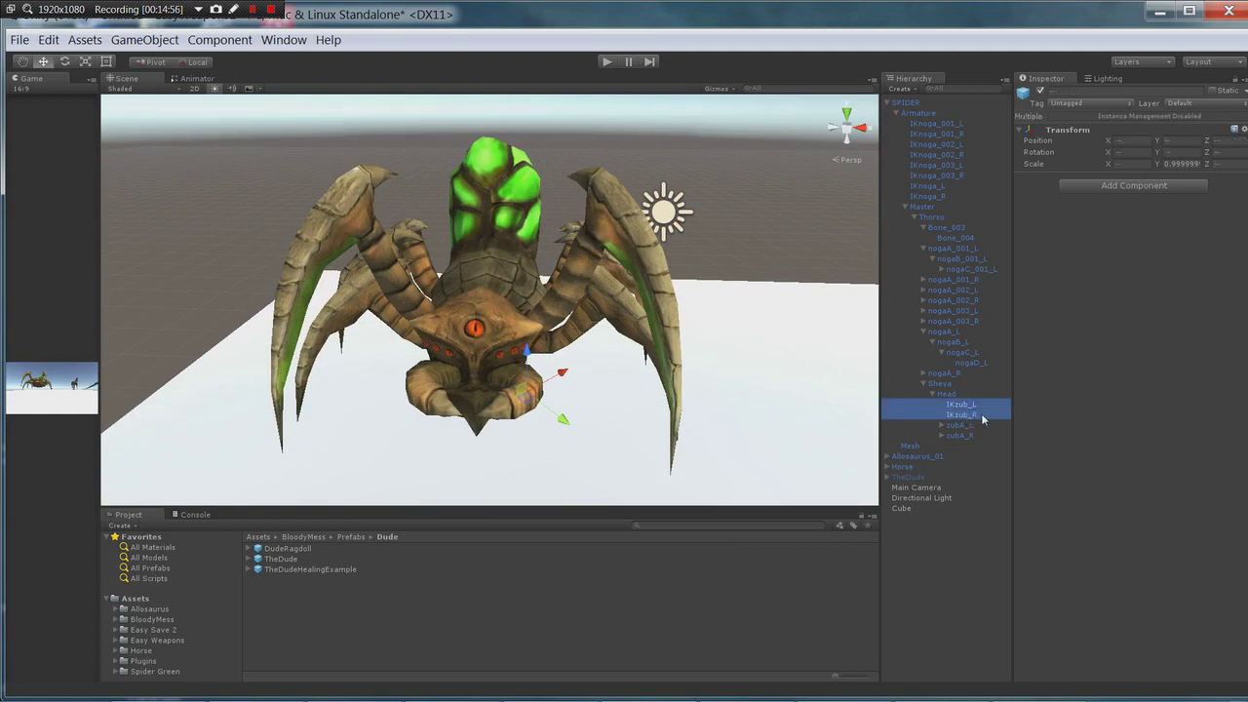
click(967, 414)
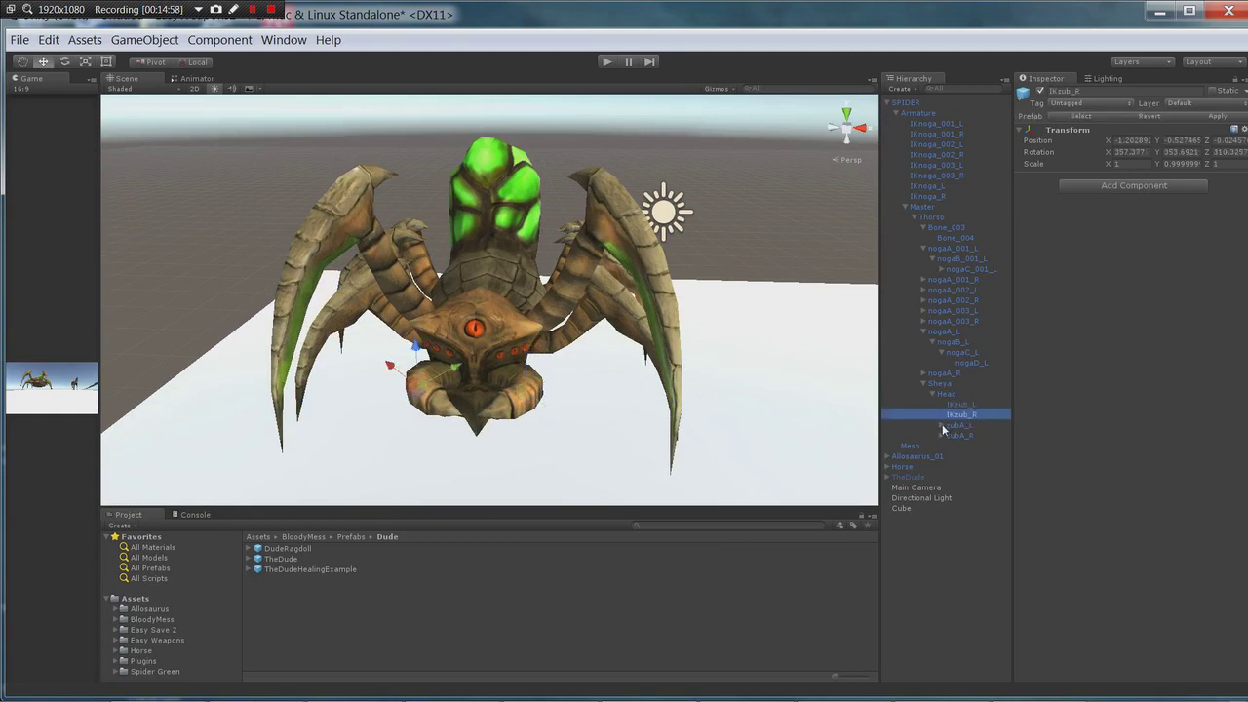
Expand the zubA_L and zubA_R bones and examine their positions and zubB_R's on the pincers
click(942, 426)
click(973, 426)
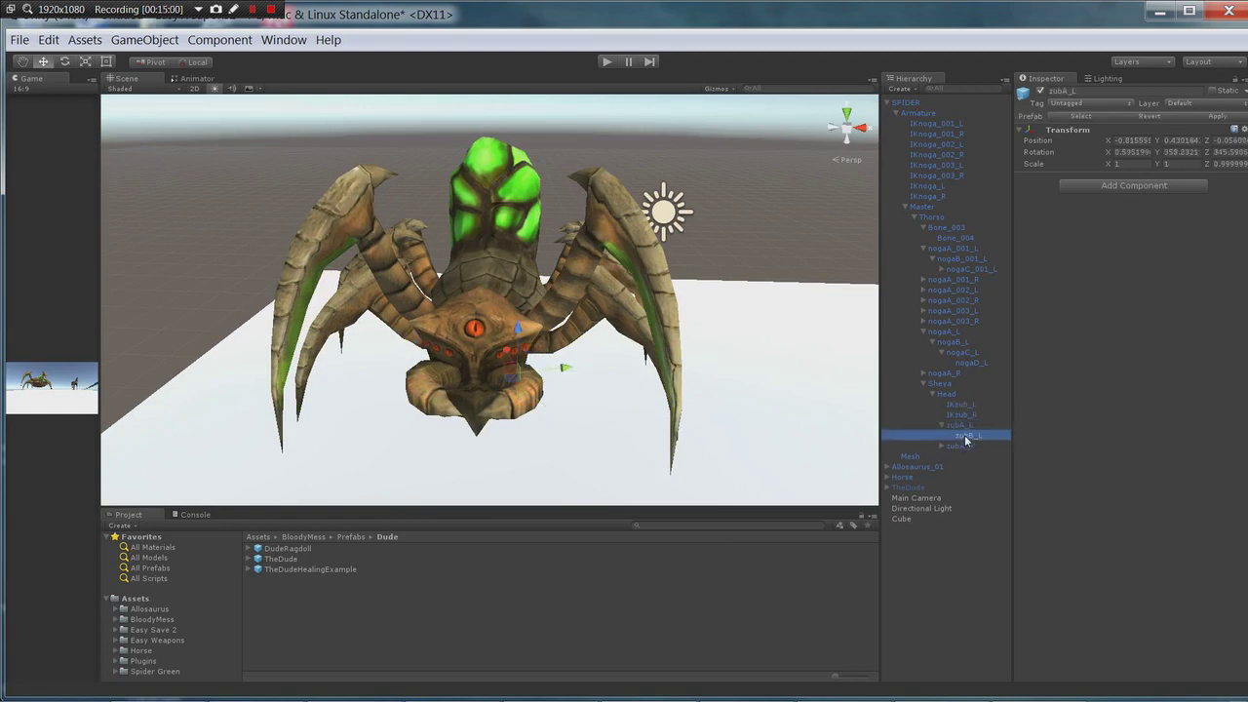
click(963, 446)
click(938, 445)
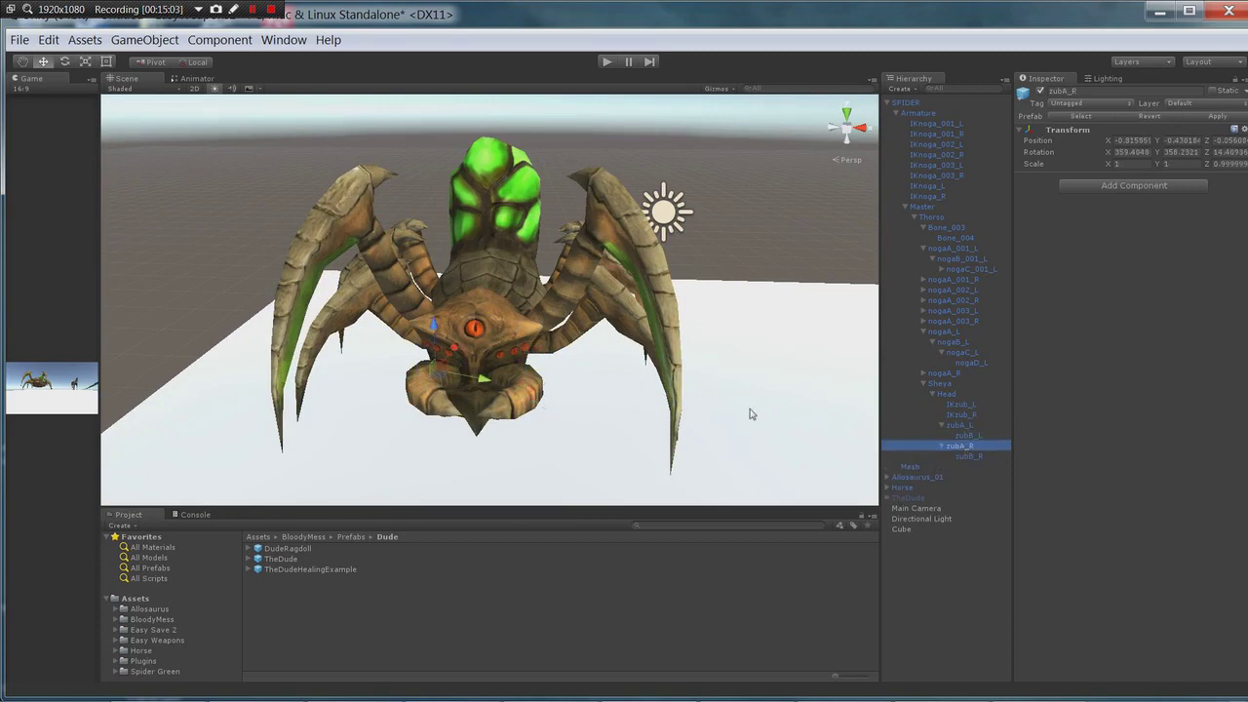
alt+drag(747, 412, 895, 358)
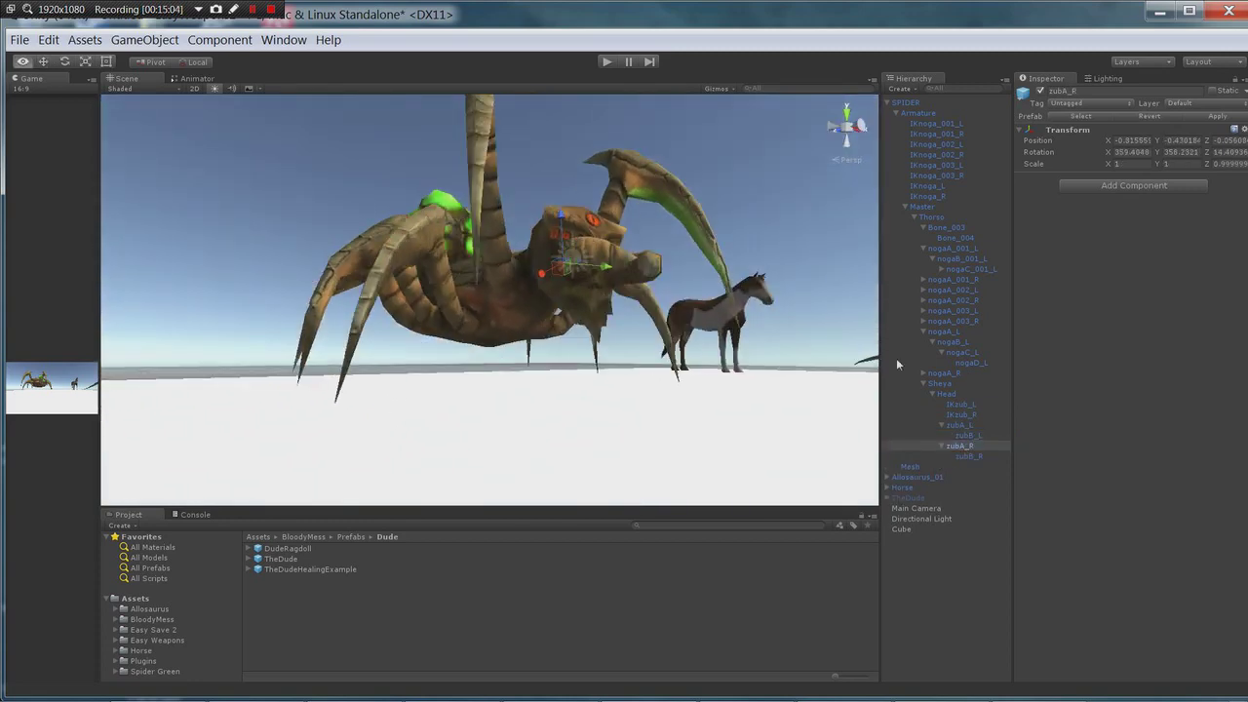
click(968, 455)
alt+drag(604, 293, 721, 473)
Add a Capsule Collider to both the IKzub_L and IKzub_R bones at once
click(962, 404)
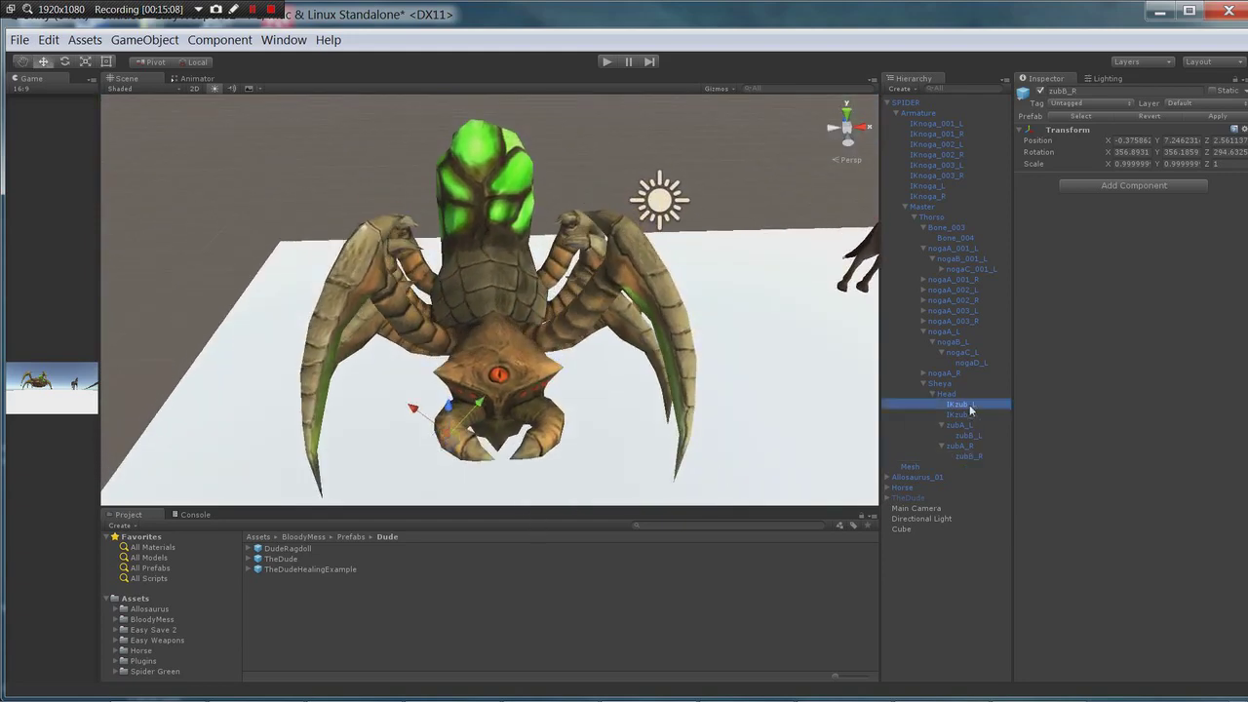
alt+drag(615, 431, 597, 409)
ctrl+click(966, 414)
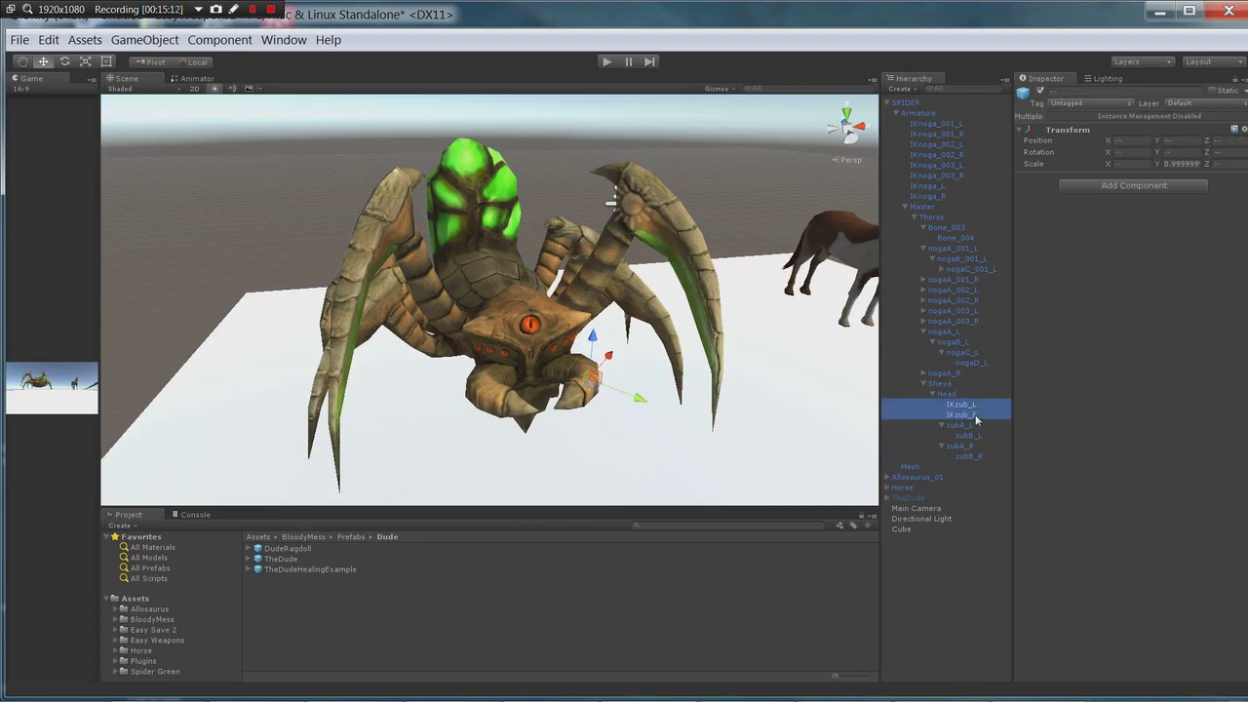
click(1128, 186)
click(1112, 240)
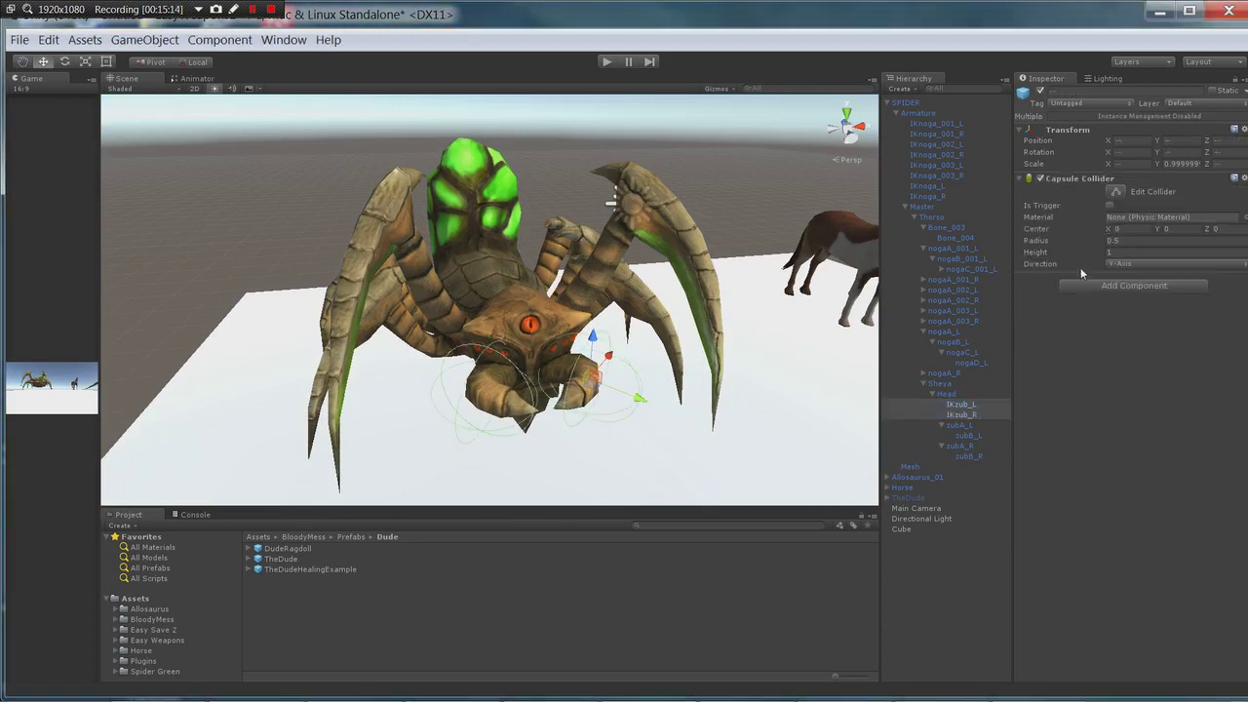
Fit both pincer colliders with radius 0.15, height 0.77, X-Axis direction and center X -0.25
mouse_move(1099, 256)
mouse_down()
mouse_move(1040, 258)
mouse_move(1080, 245)
mouse_up()
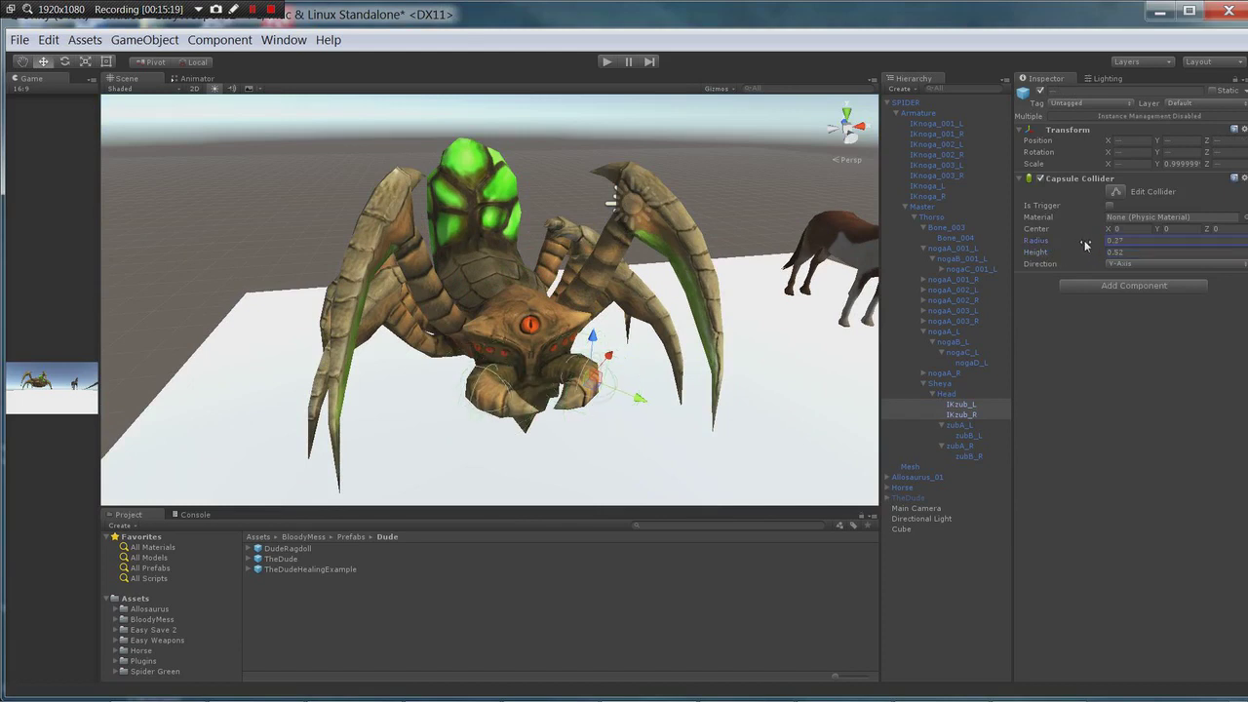
click(1121, 263)
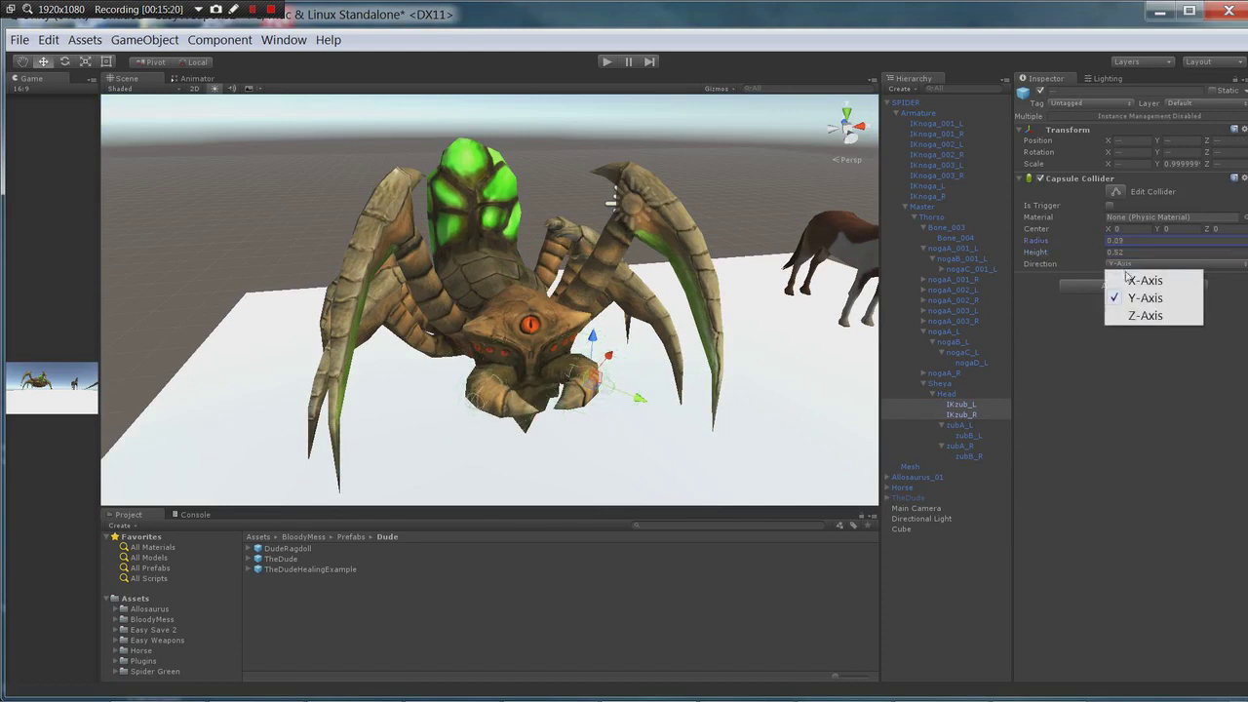
click(1124, 284)
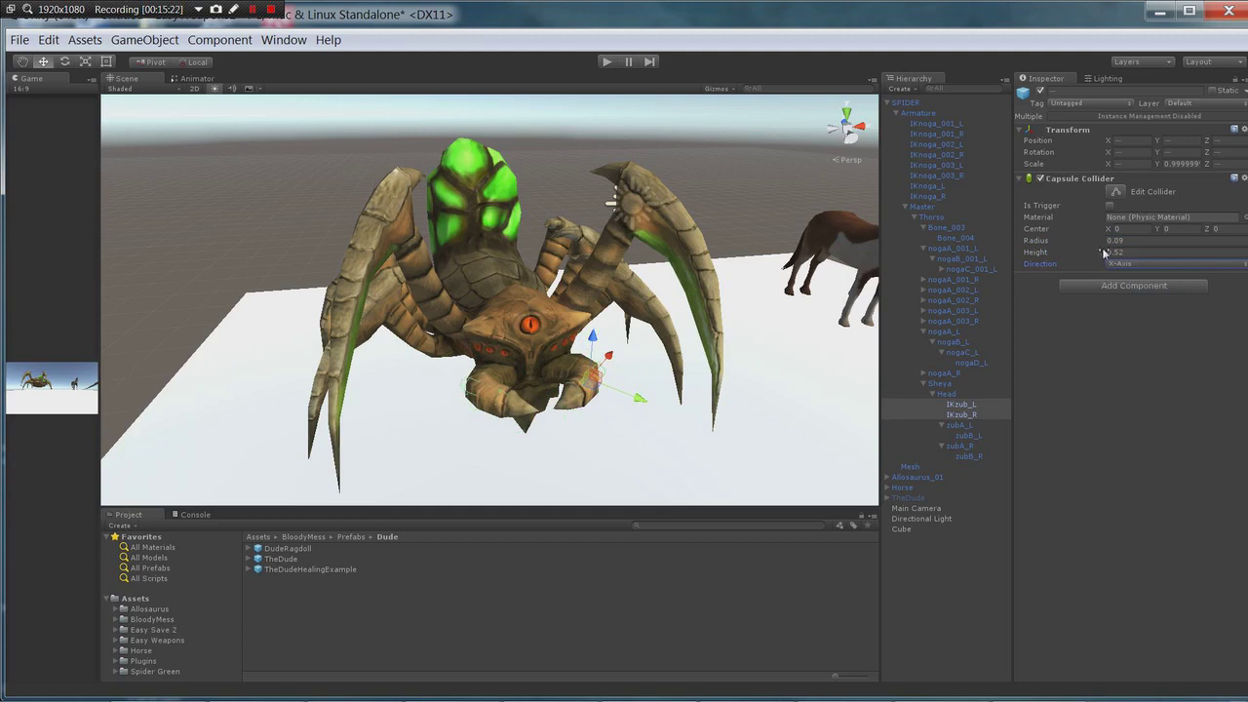
drag(1103, 247, 1110, 259)
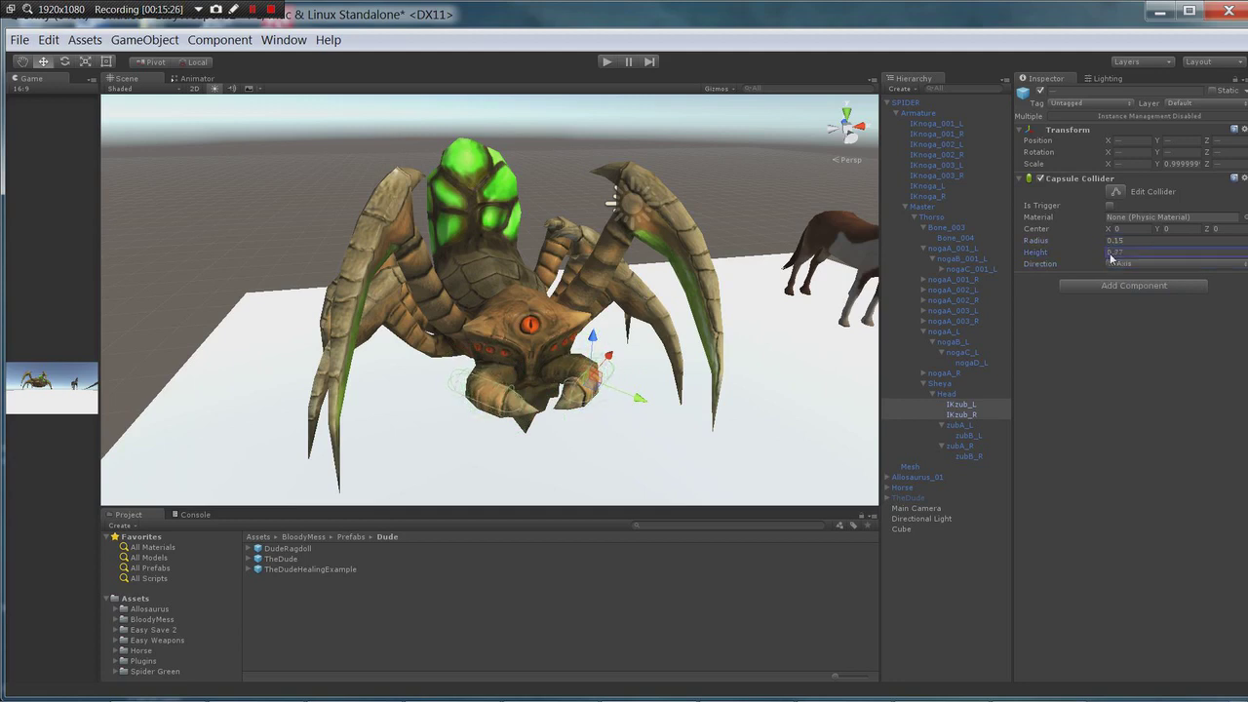
click(1112, 228)
text(0.25)
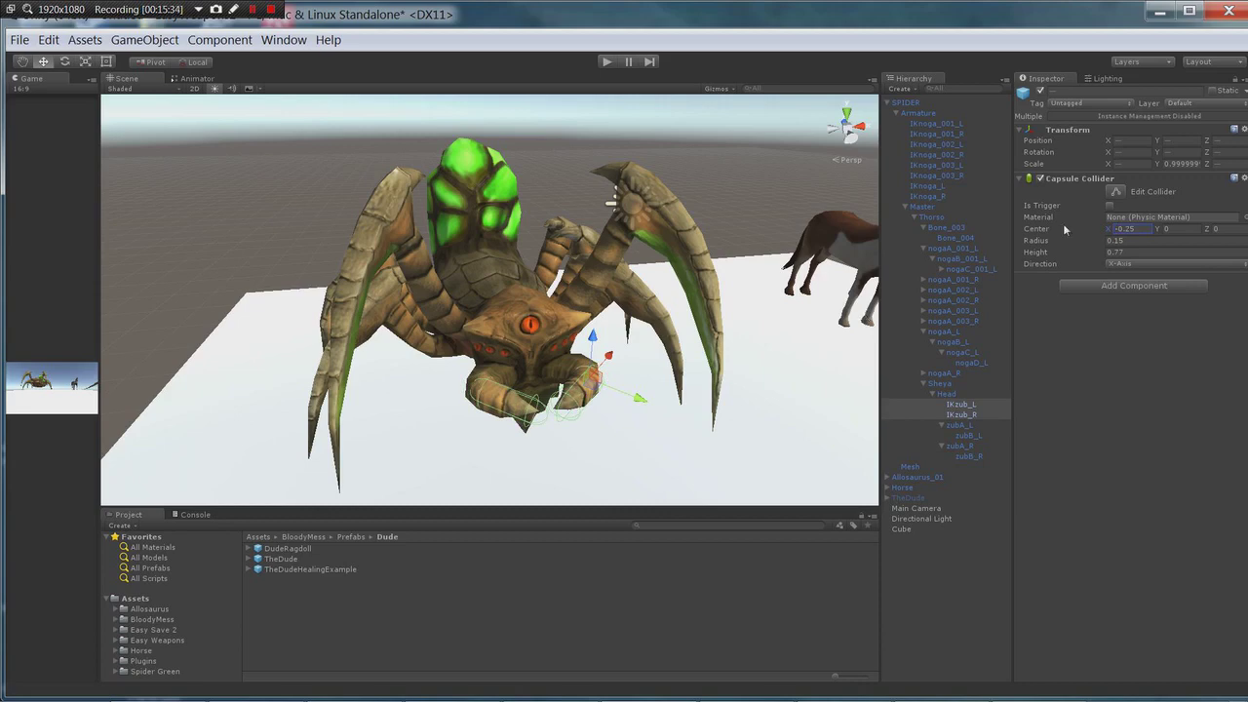
Make the IKzub_L and IKzub_R colliders triggers and tag both bones Extra1
alt+drag(575, 439, 595, 349)
scroll(617, 347, down, 2)
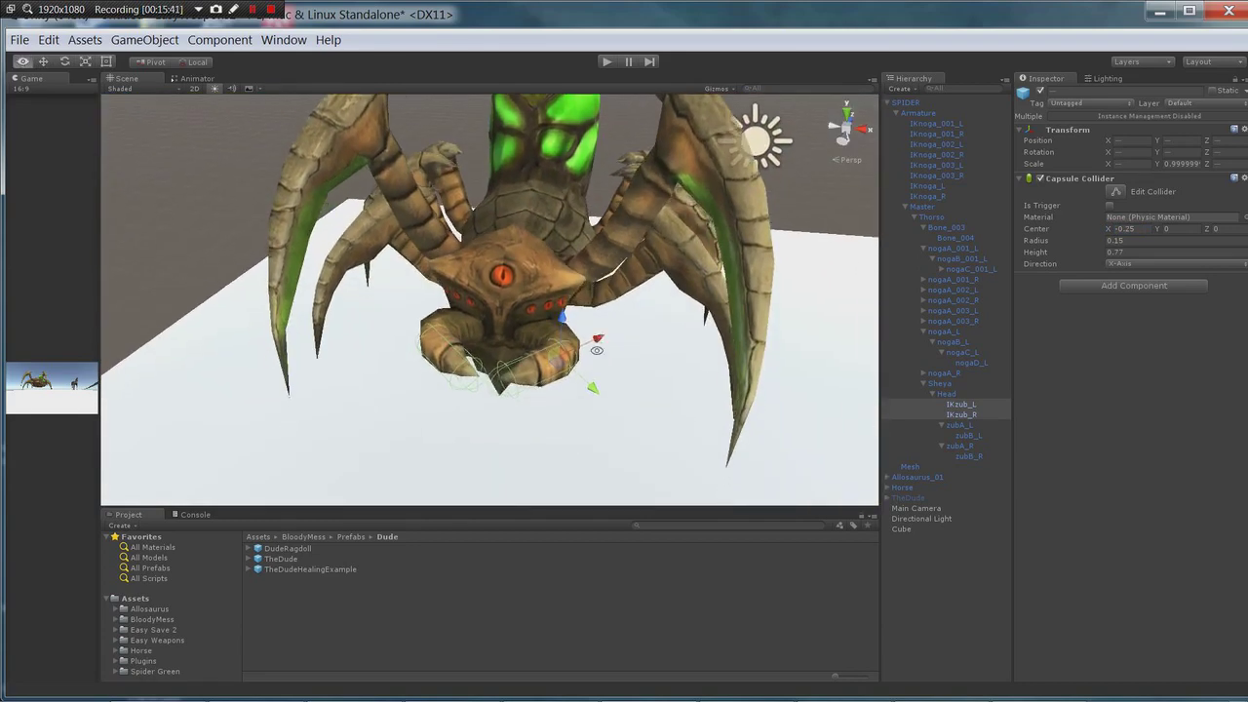
scroll(595, 349, up, 3)
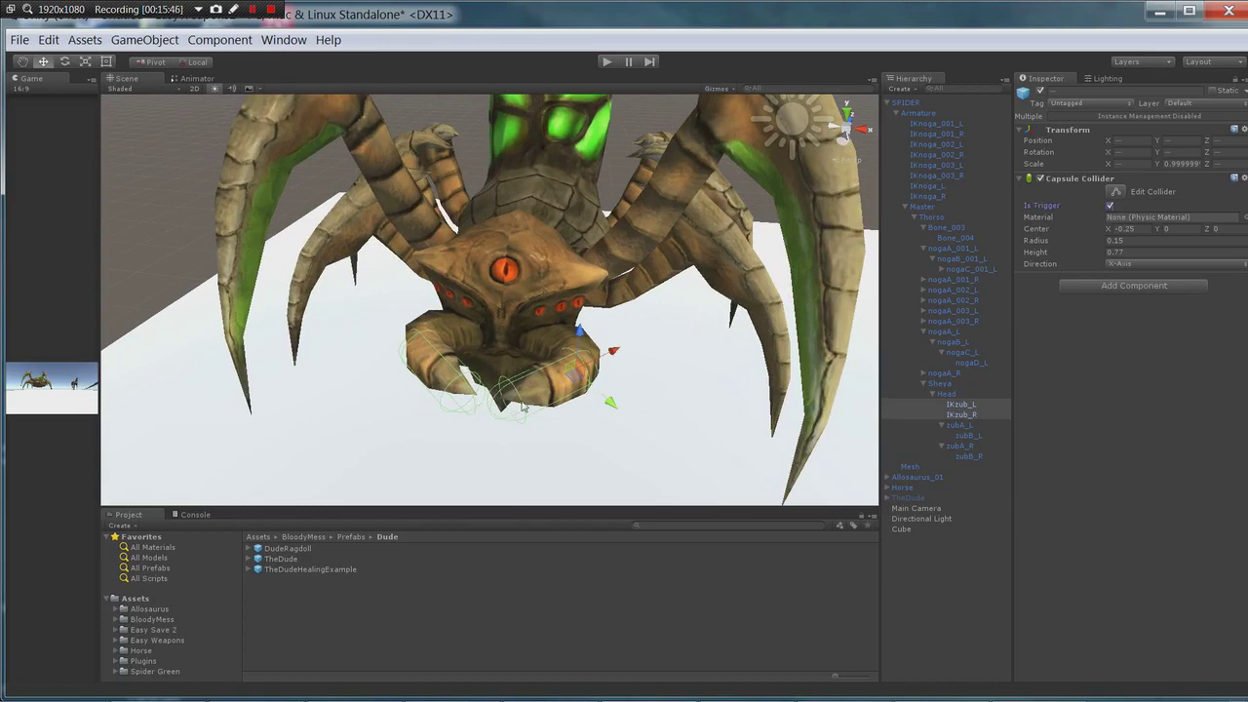
click(1103, 102)
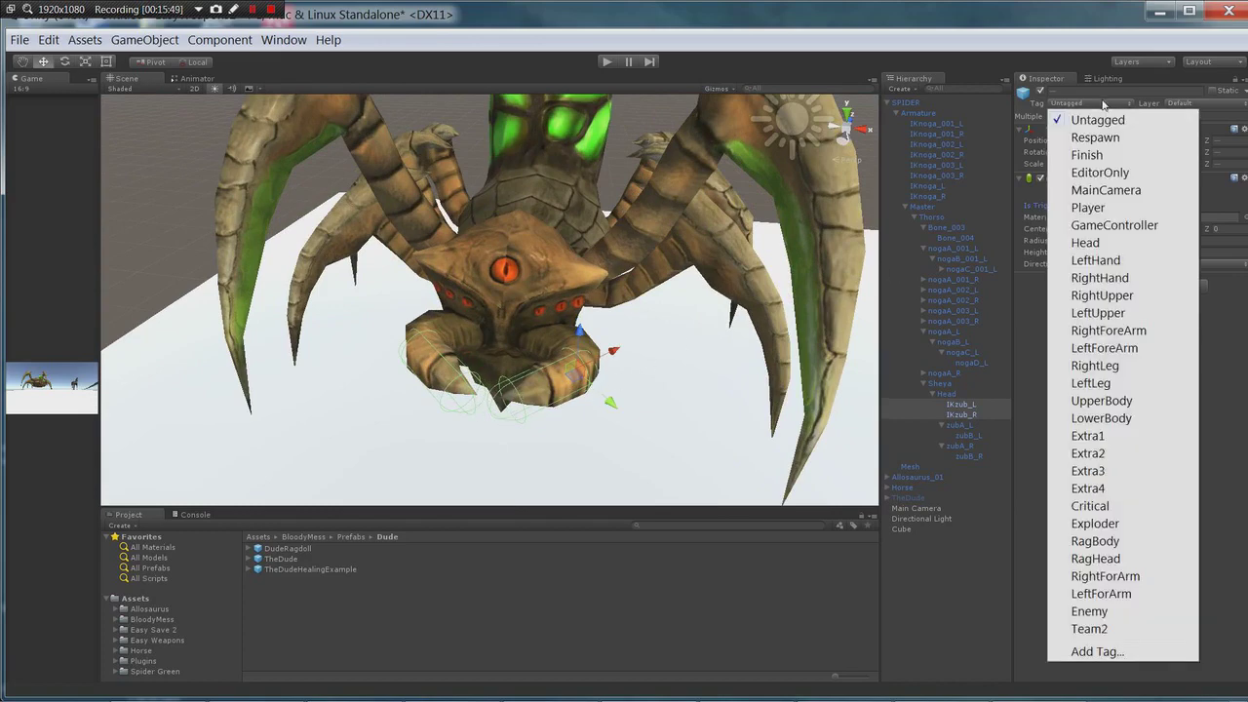
click(1101, 438)
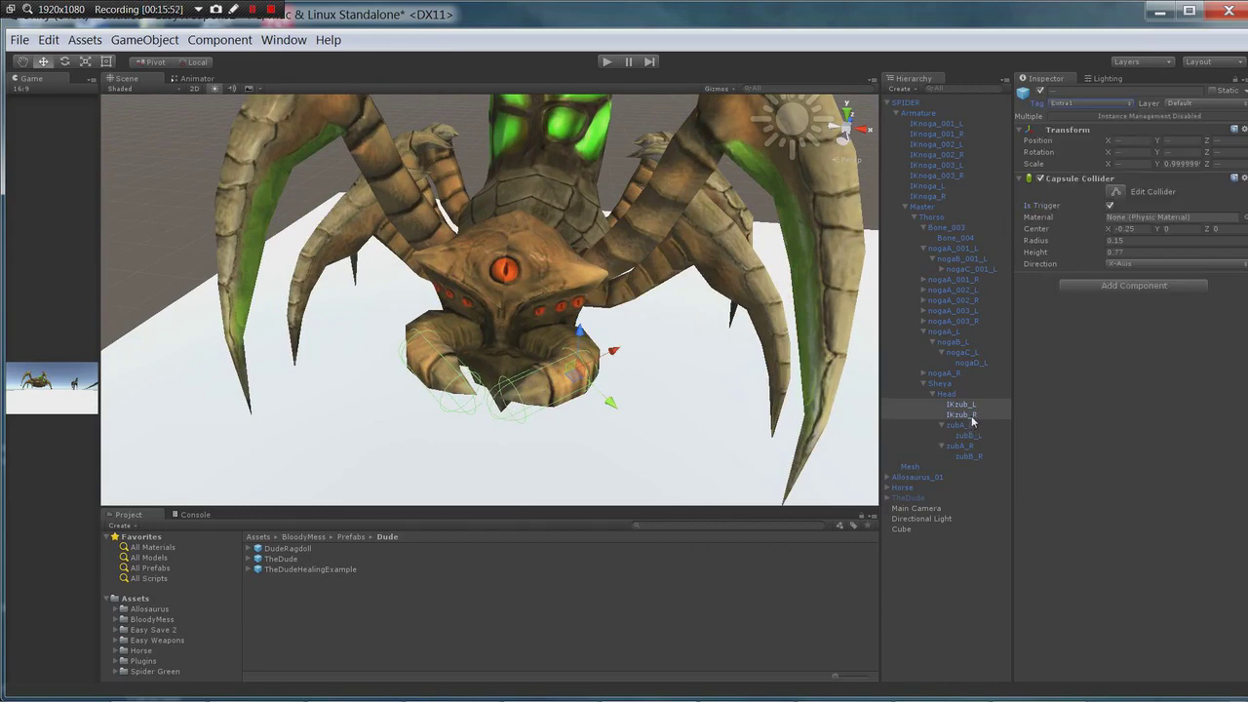
Change the tag of IKzub_R to Extra2, then reselect both IKzub bones to check their settings
click(960, 414)
click(1089, 105)
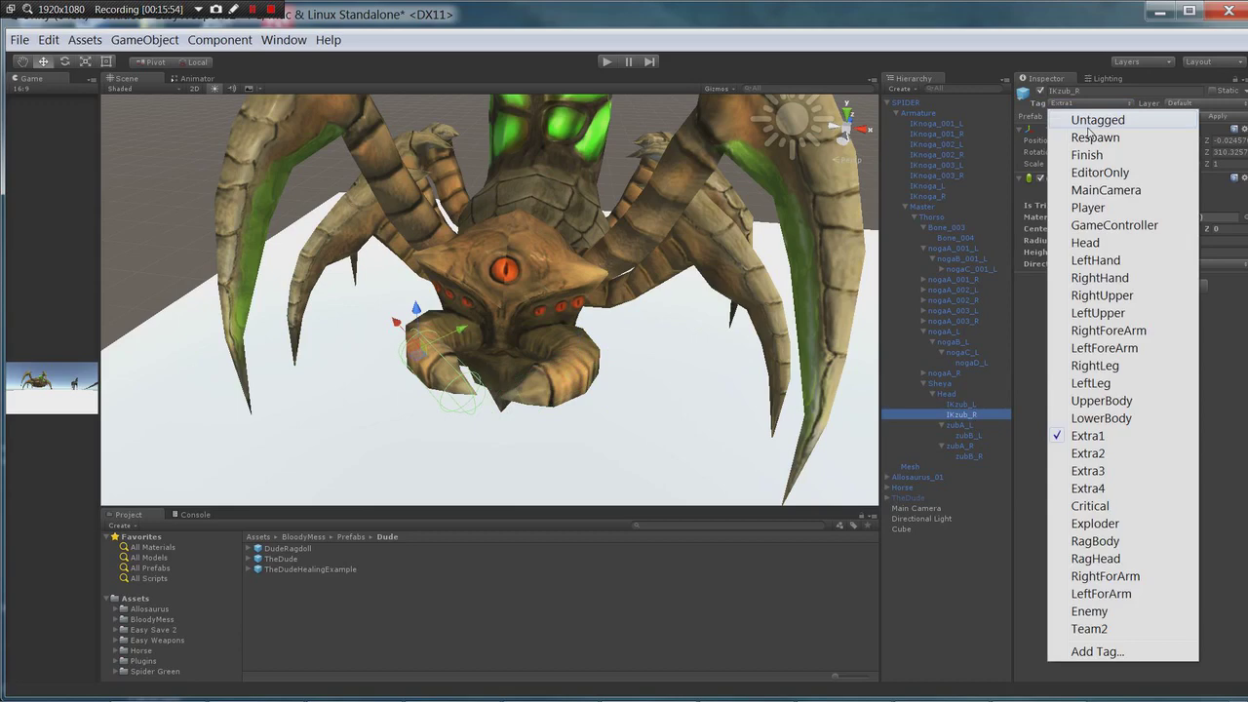
click(1088, 460)
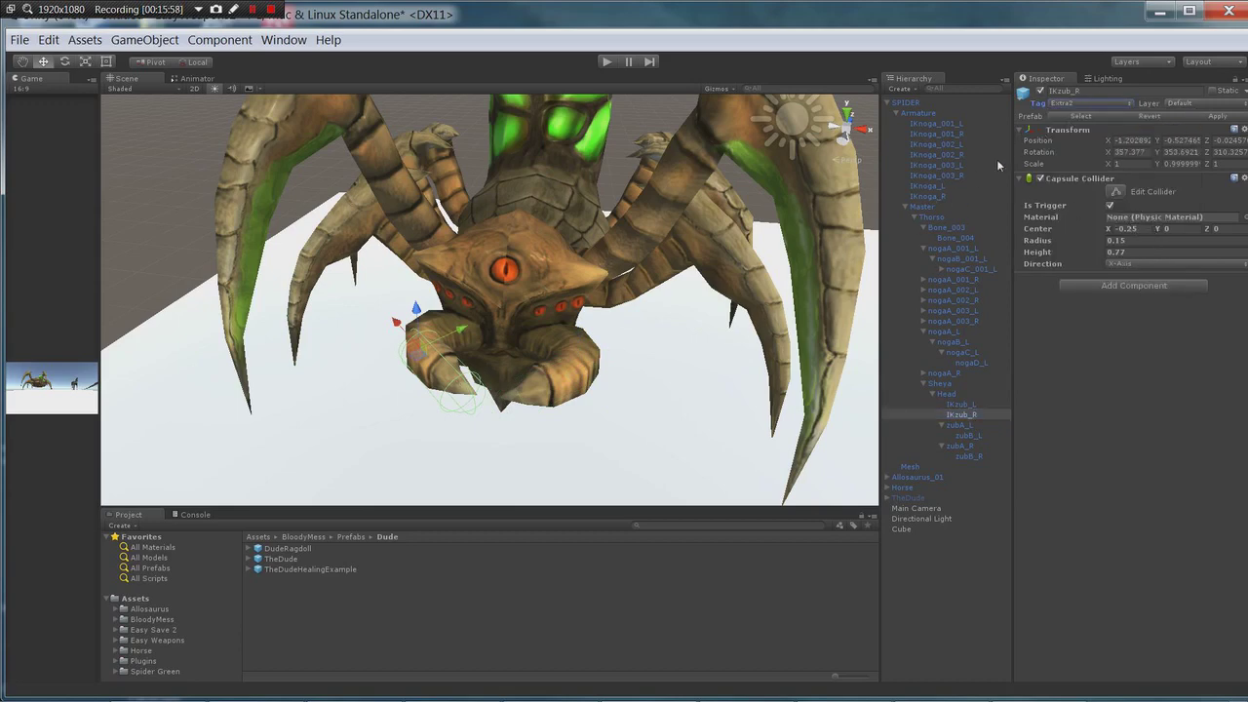
click(972, 409)
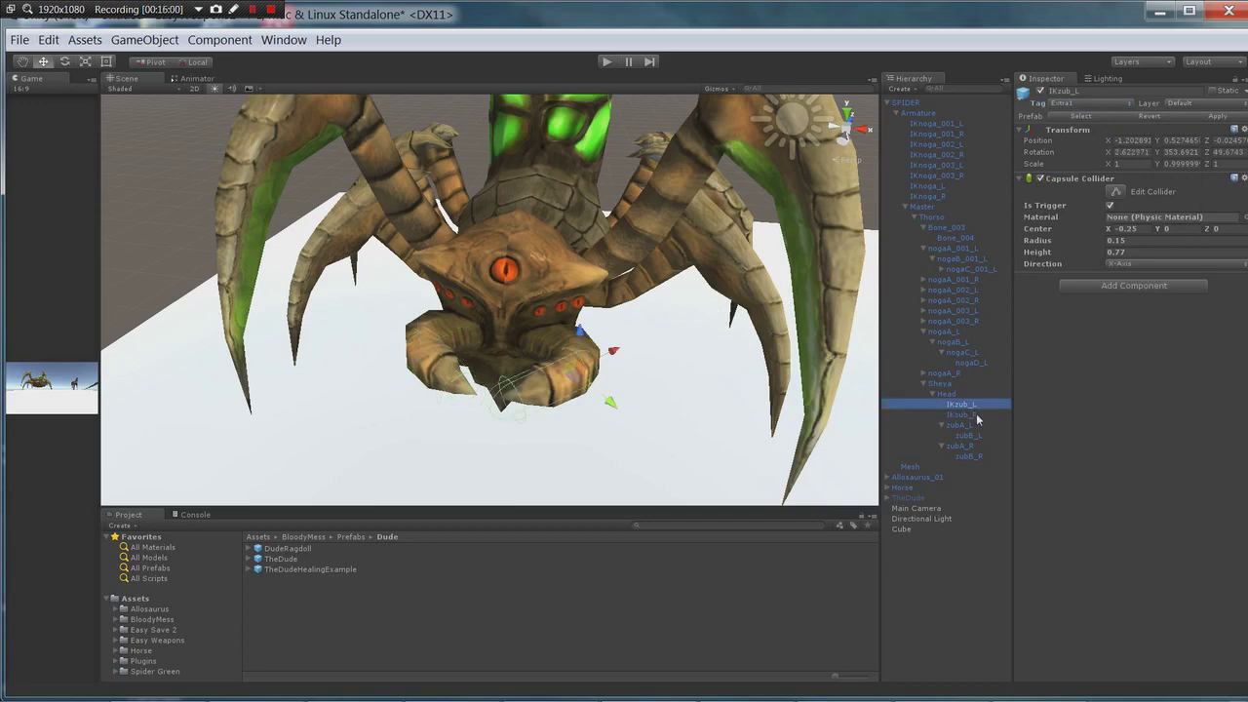
ctrl+click(975, 414)
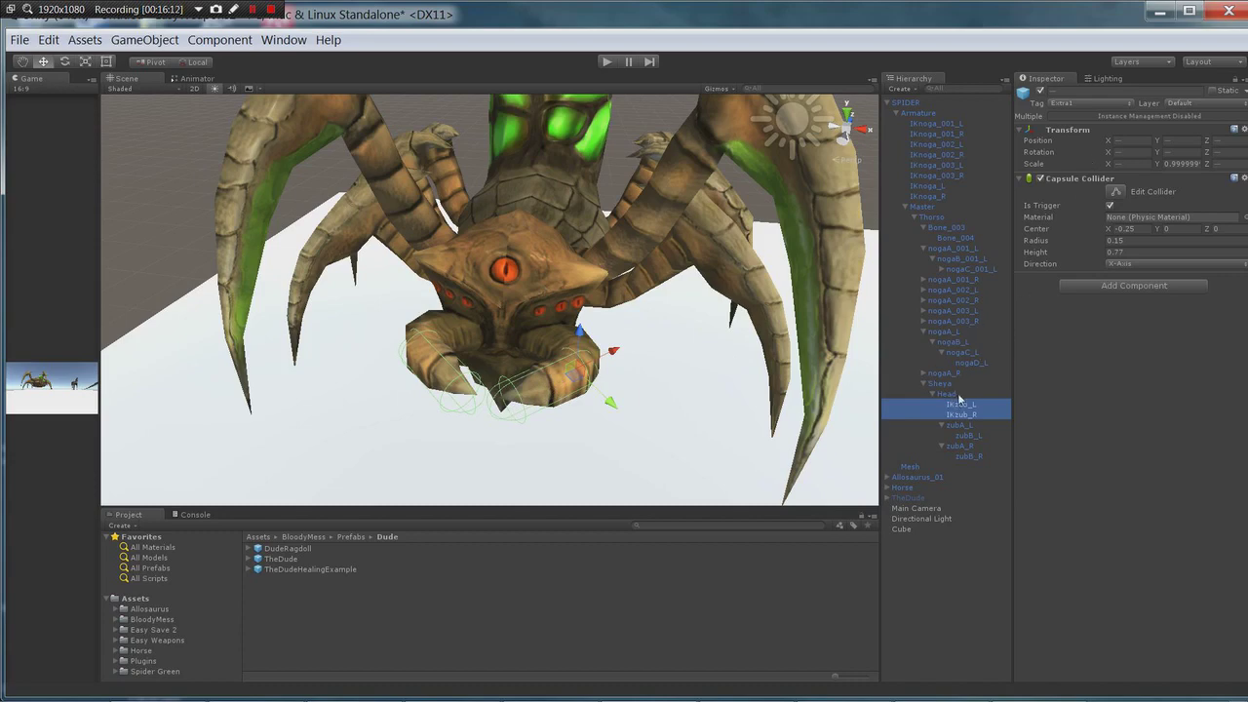
Add a Capsule Collider to the Head bone under Sheya
click(957, 394)
alt+drag(724, 370, 587, 404)
click(960, 426)
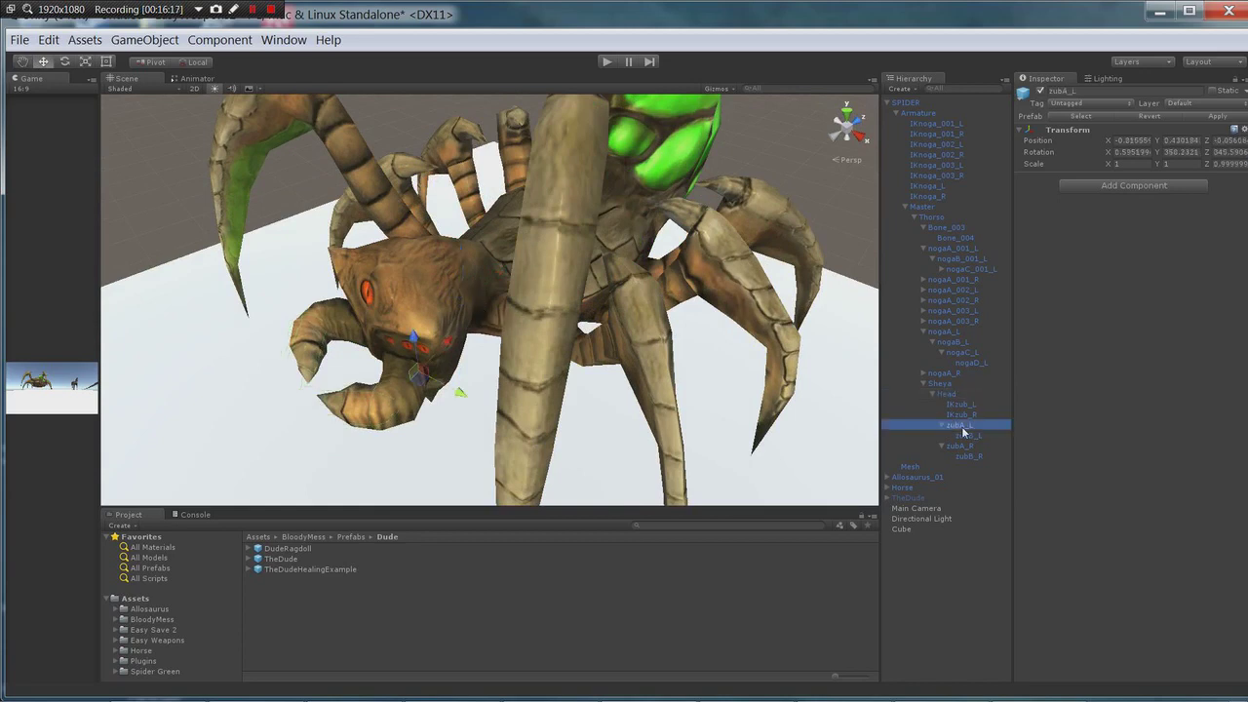
click(952, 397)
click(945, 386)
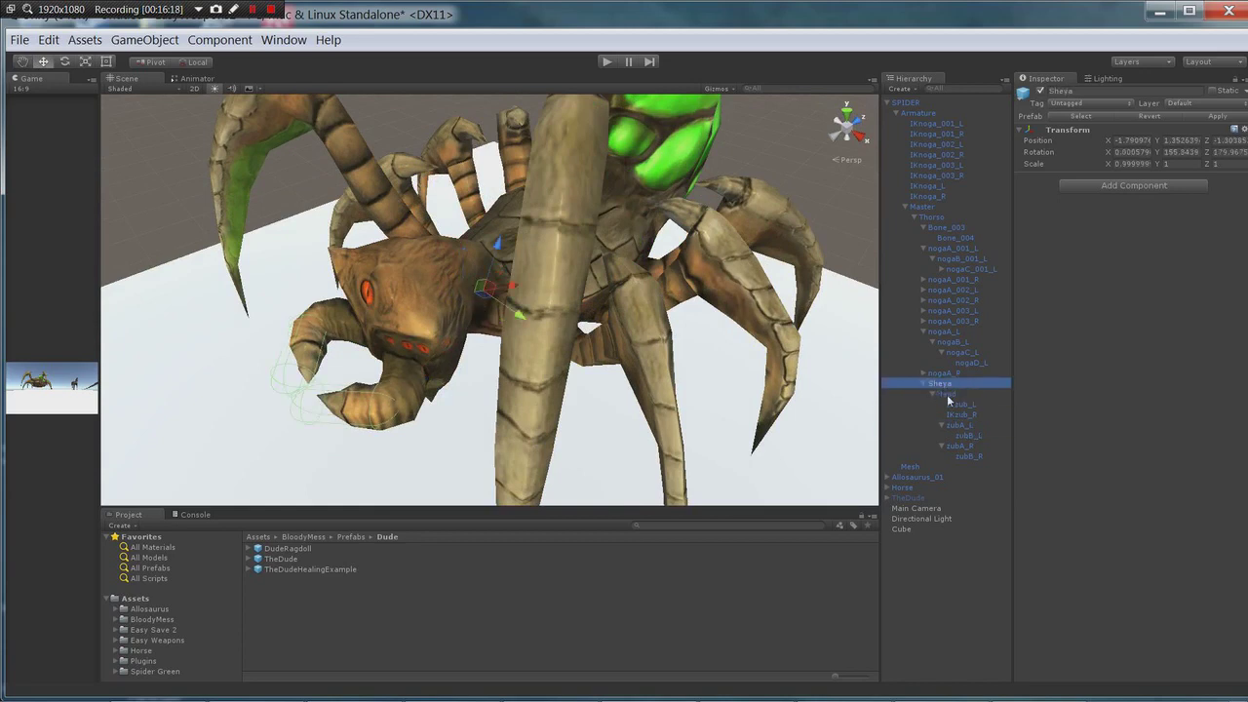
click(945, 396)
click(1130, 185)
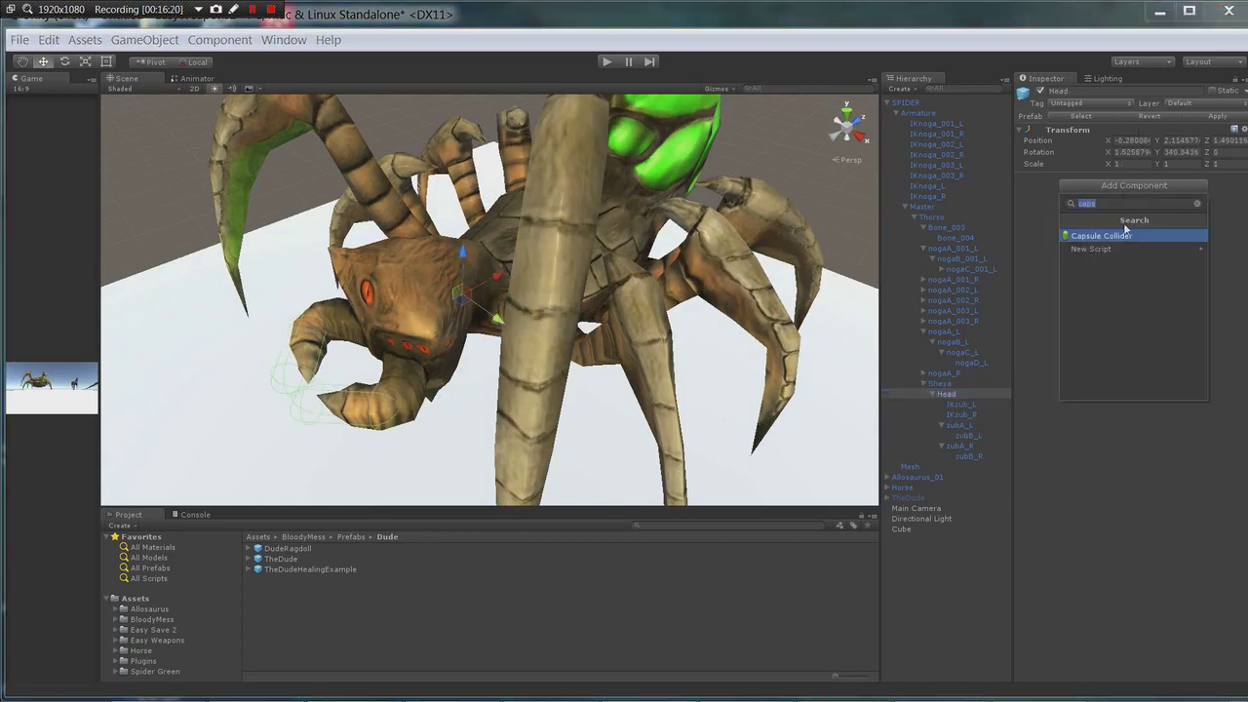
click(1125, 232)
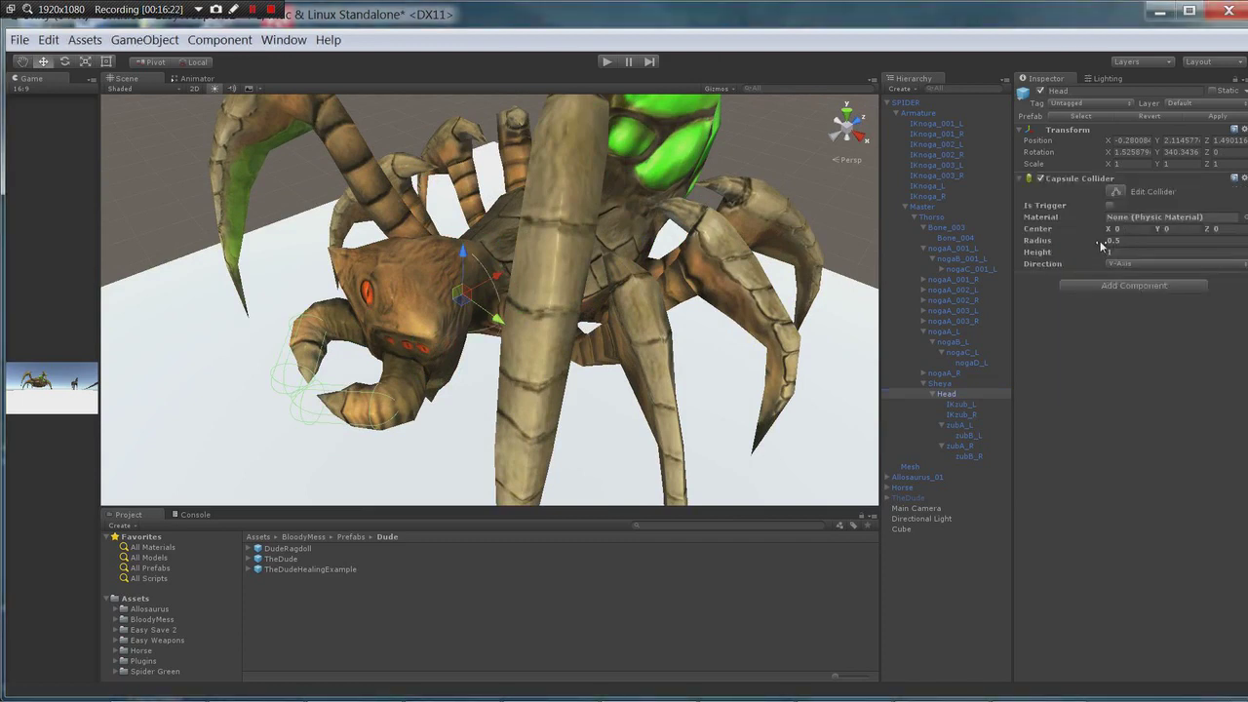
Fit the Head's capsule collider along the X-Axis with center X -0.8, radius 0.8 and height 1.6
drag(1100, 242, 1020, 263)
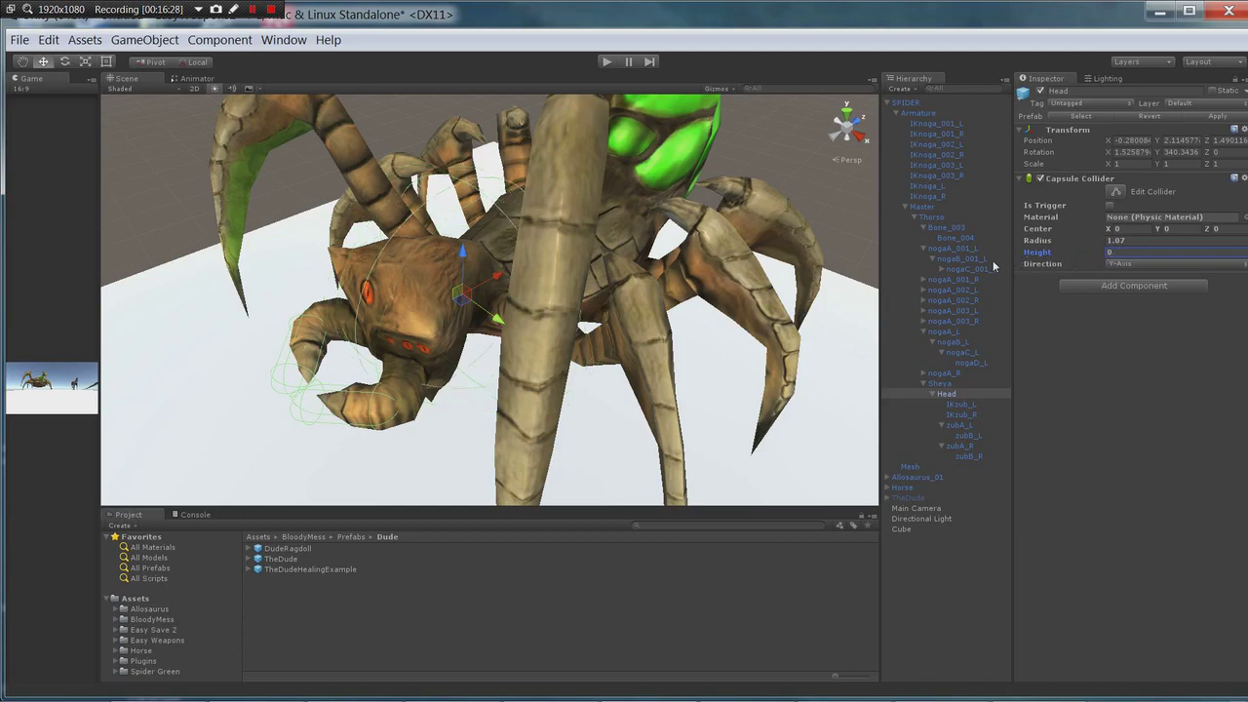
drag(1105, 255, 1144, 257)
click(1116, 263)
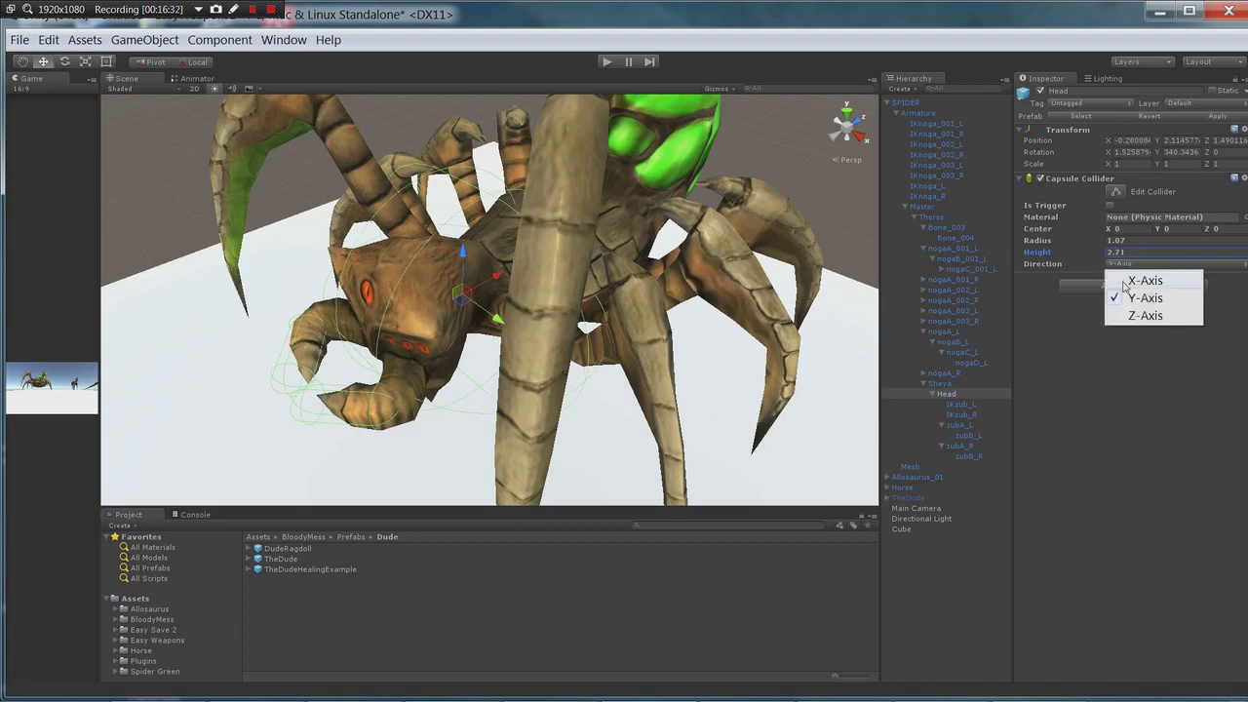
click(1121, 276)
alt+drag(505, 389, 975, 370)
mouse_move(1108, 232)
mouse_down()
mouse_move(1083, 225)
mouse_move(1095, 230)
mouse_up()
alt+drag(810, 372, 1027, 327)
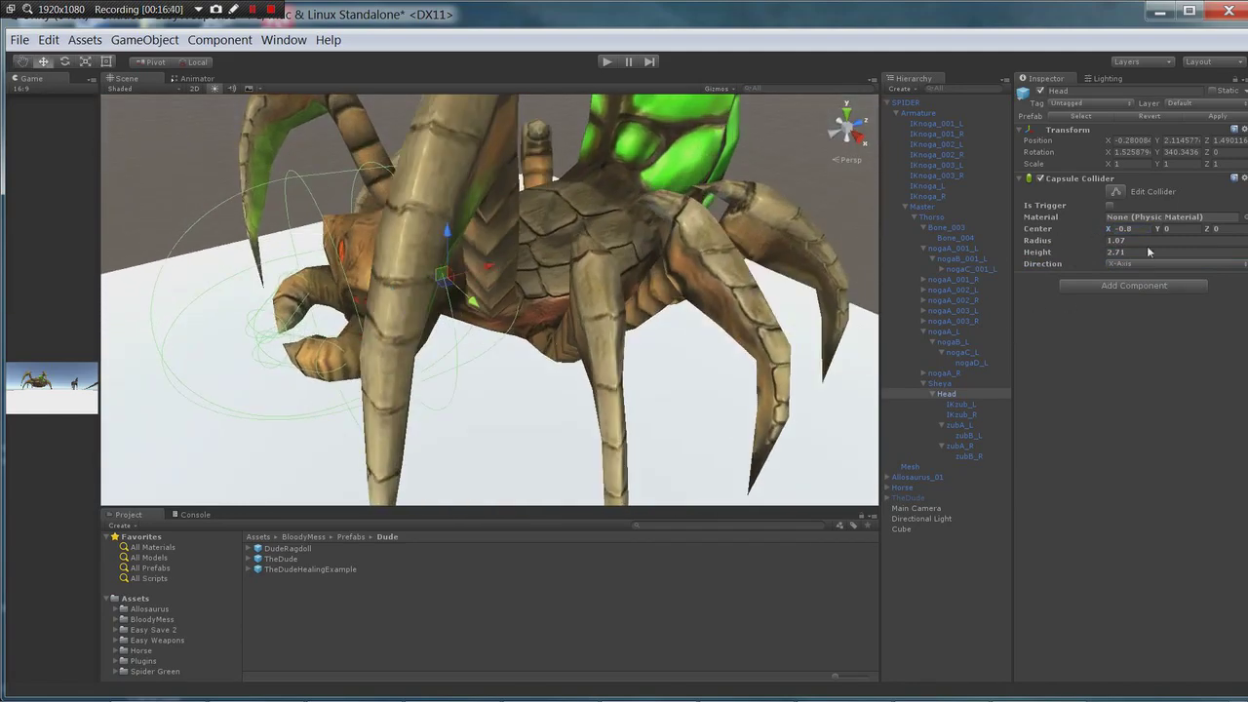
drag(1102, 241, 1093, 242)
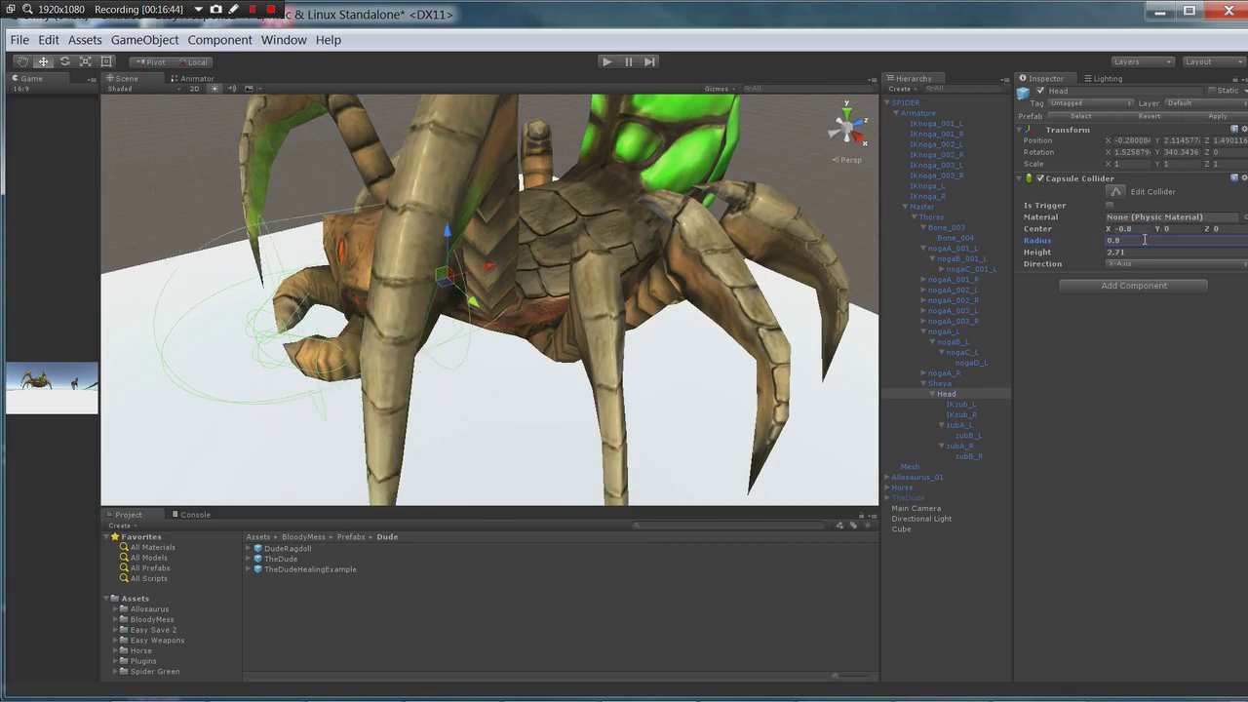
drag(1105, 254, 1077, 257)
alt+drag(839, 293, 998, 359)
key(w)
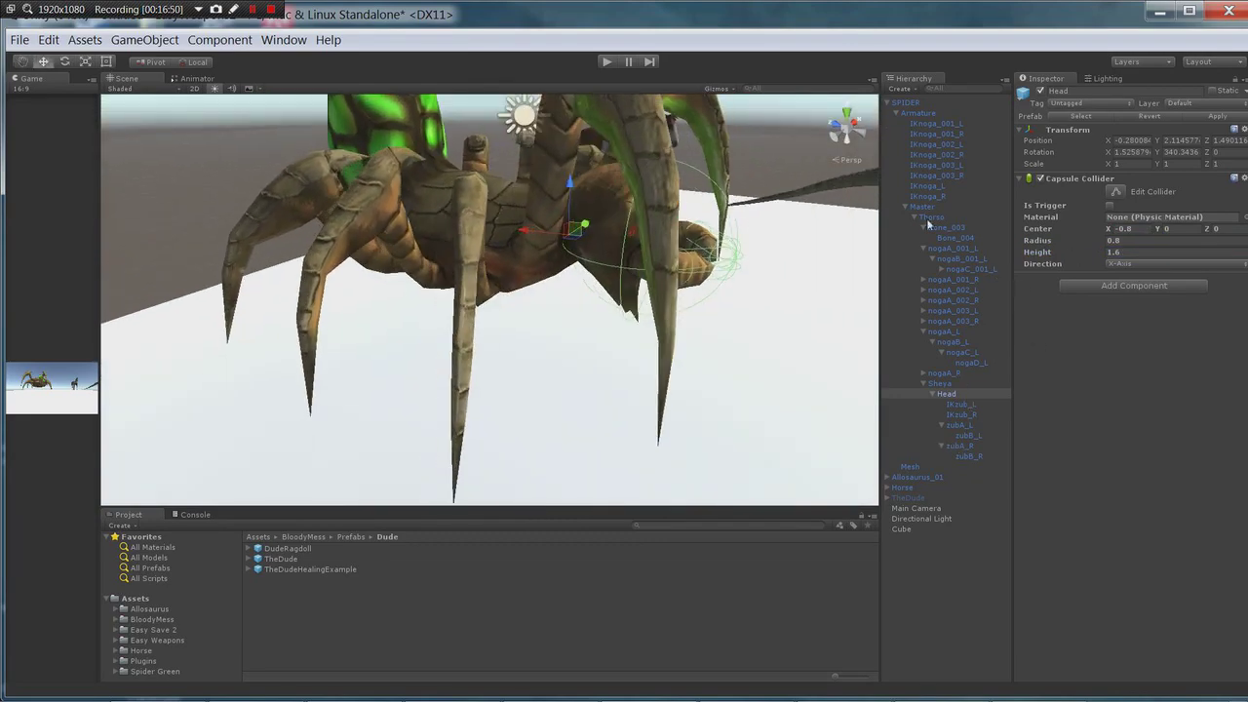
Check the Head collider's fit from the front and add a Character Joint to the Head bone
click(926, 208)
alt+drag(607, 318, 495, 364)
alt+drag(703, 318, 639, 336)
click(959, 393)
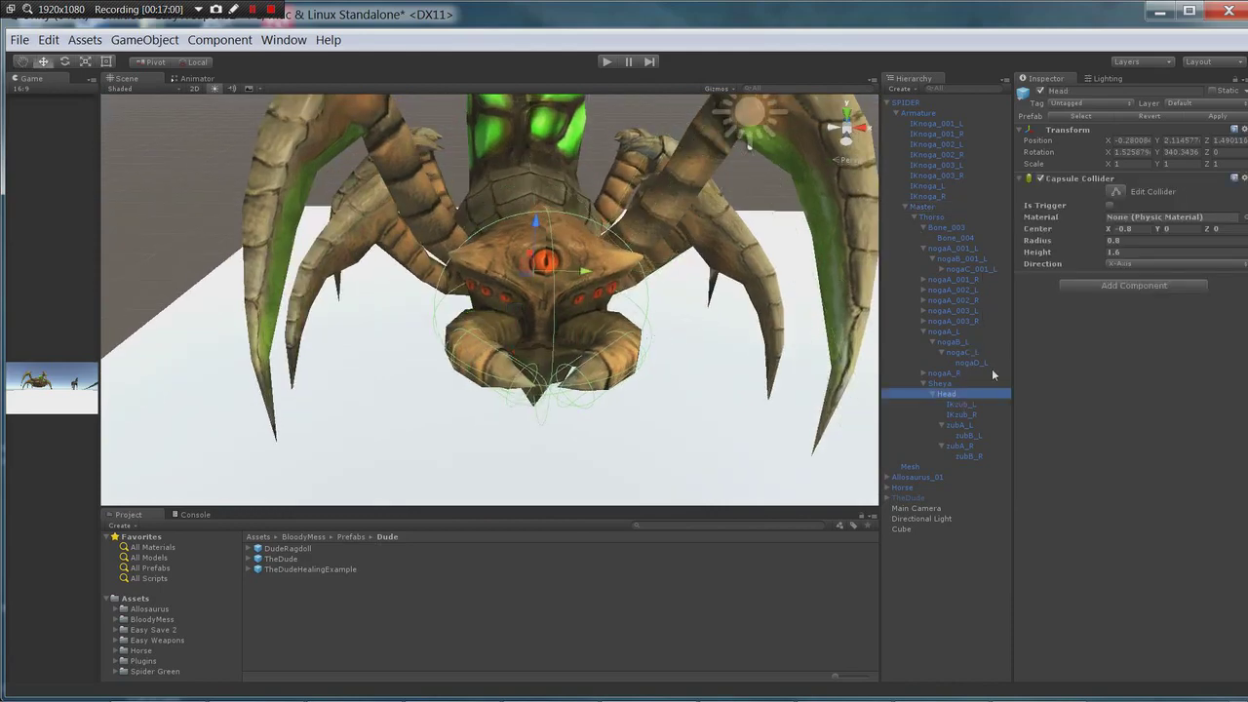
click(1126, 286)
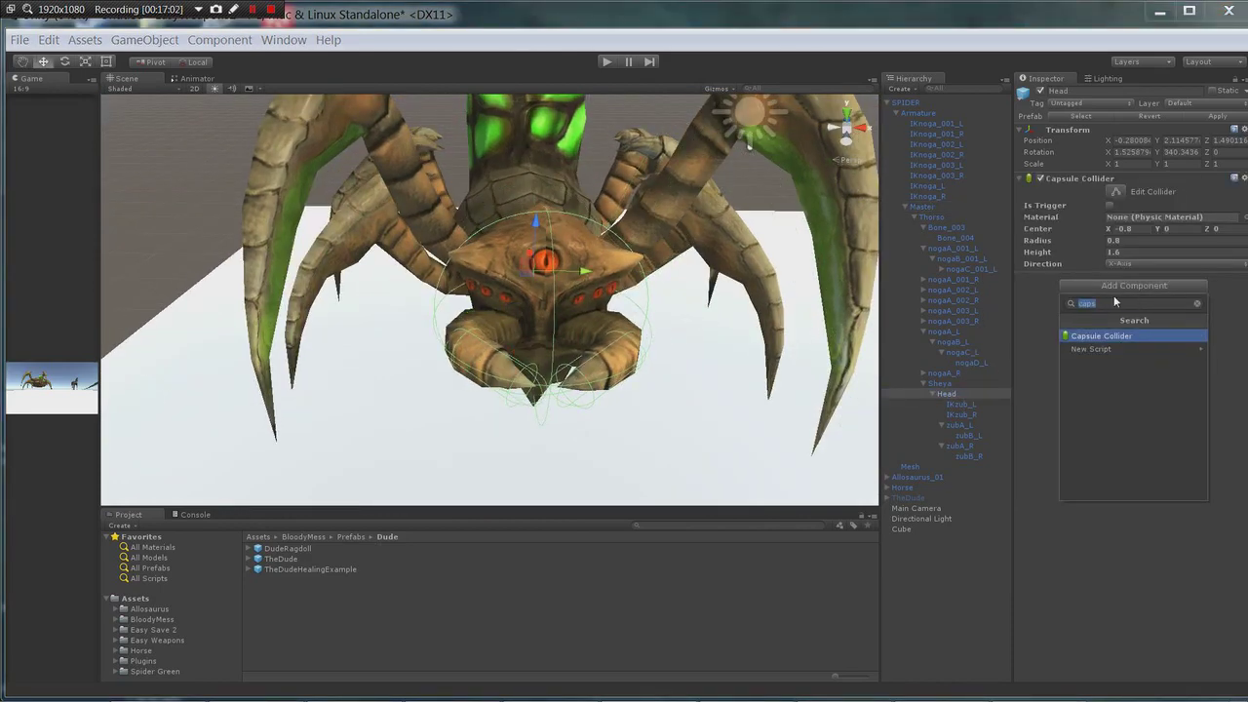
text(ch)
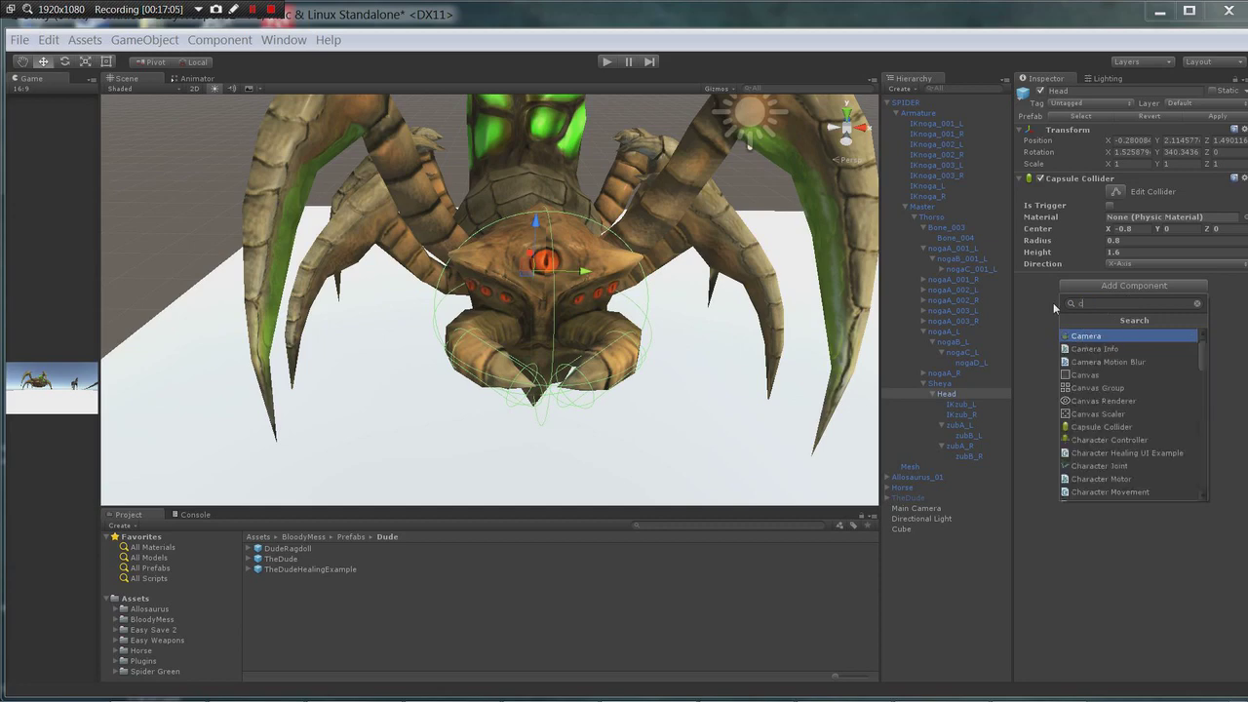
click(1099, 362)
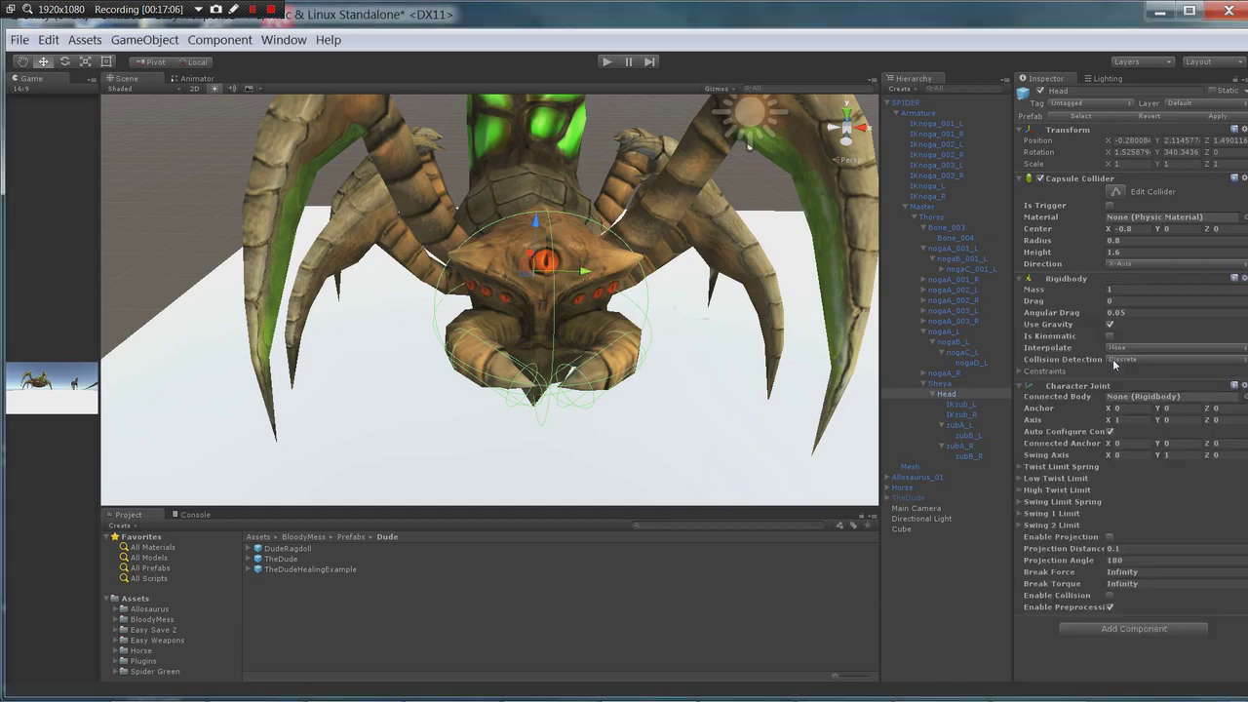
Set the Head Rigidbody's mass to 10 and connect its Character Joint to the Thorso body
click(1129, 290)
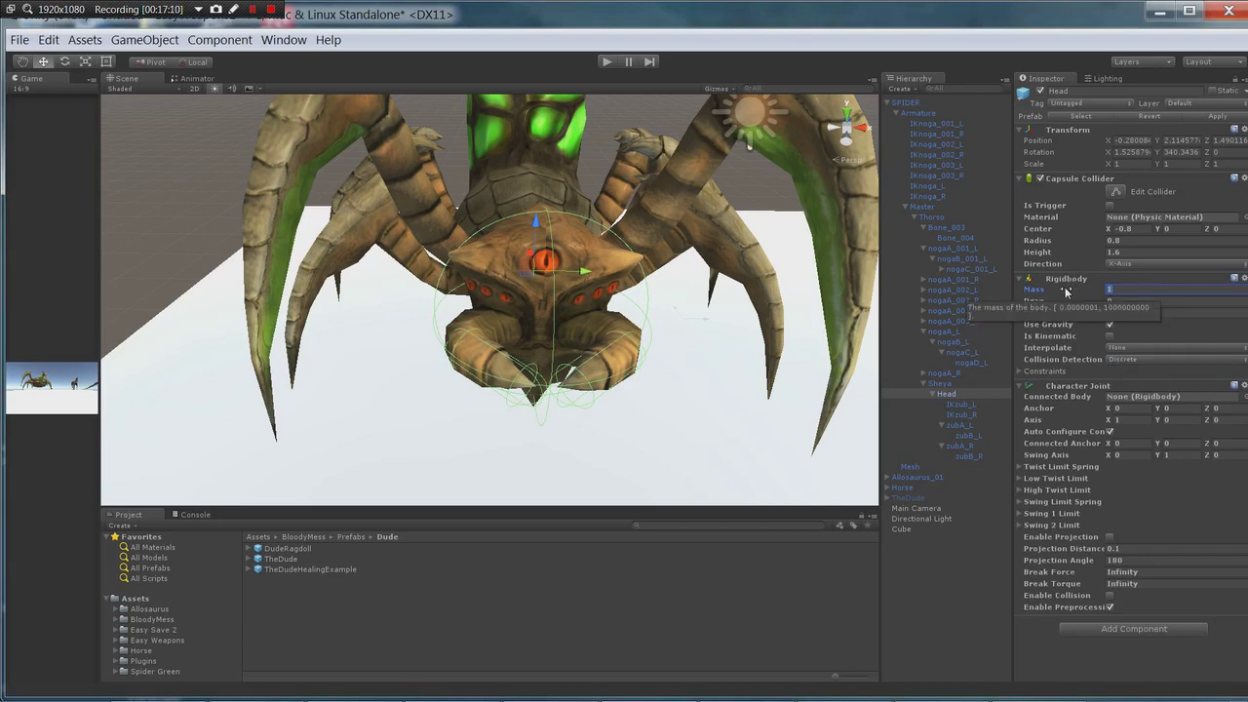
text(10)
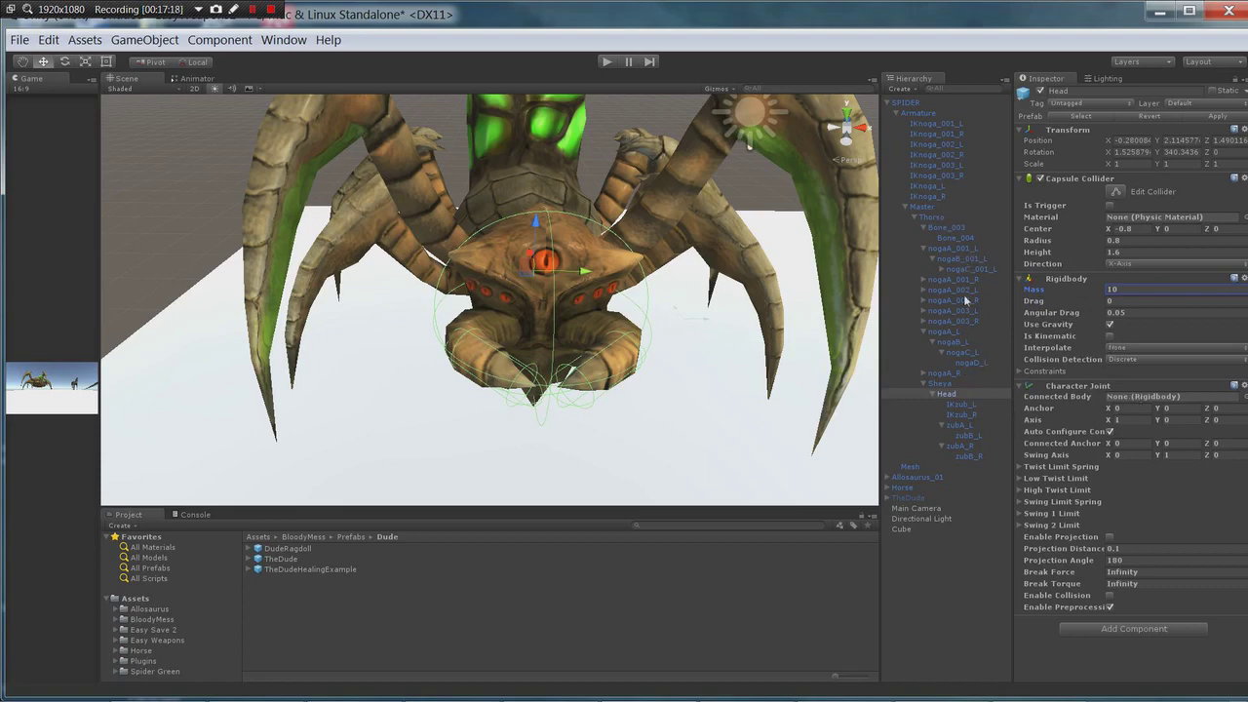
drag(932, 216, 1138, 402)
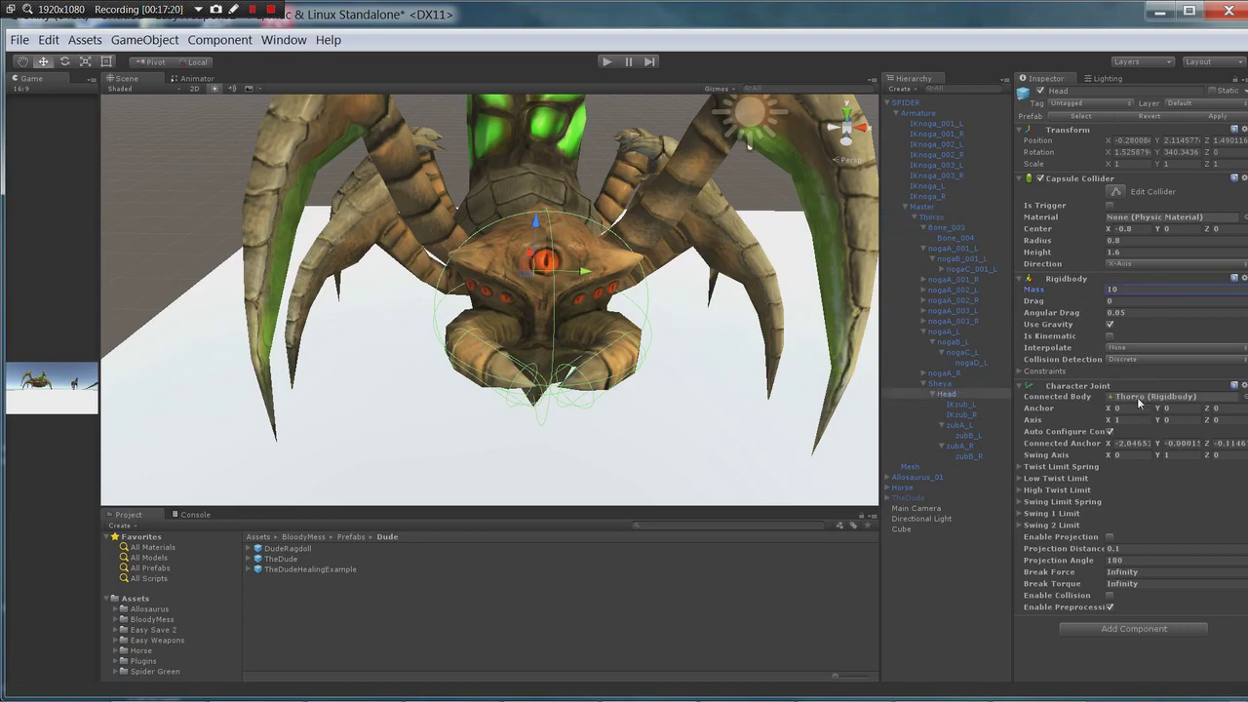
alt+drag(634, 451, 649, 544)
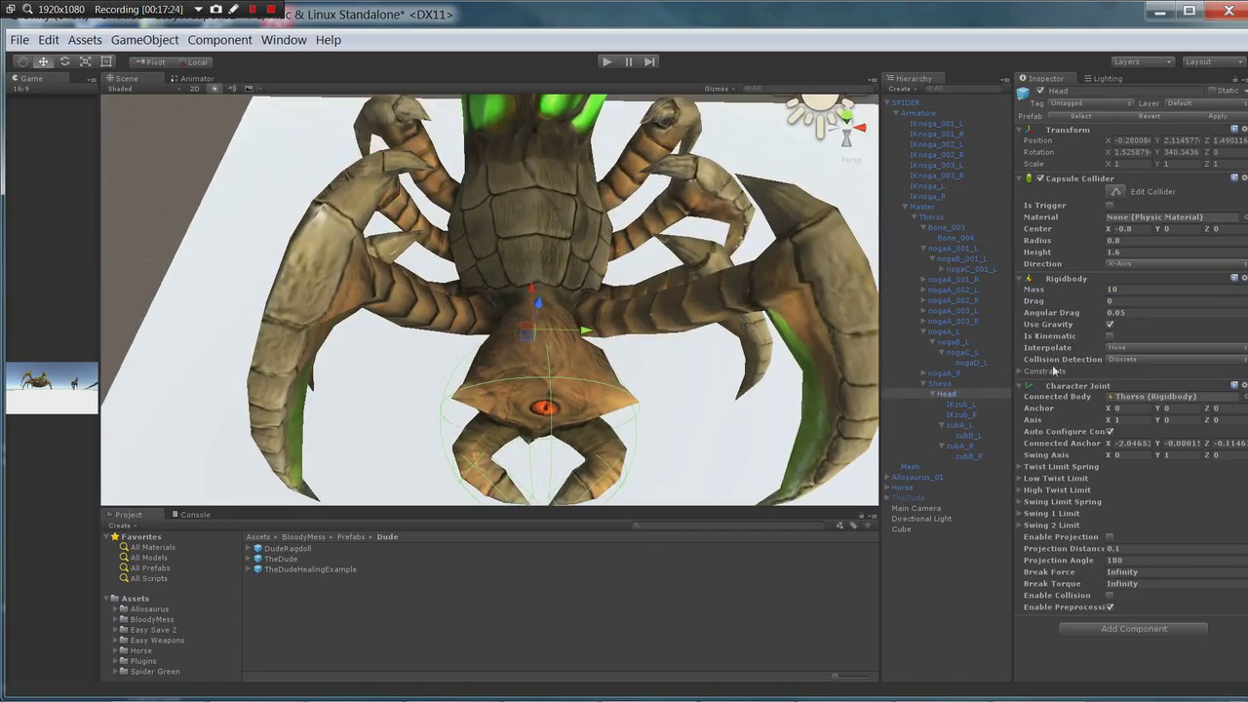
Add a Character Joint to the nogaC_L leg bone with Rigidbody mass 3 and Thorso as its connected body
click(963, 352)
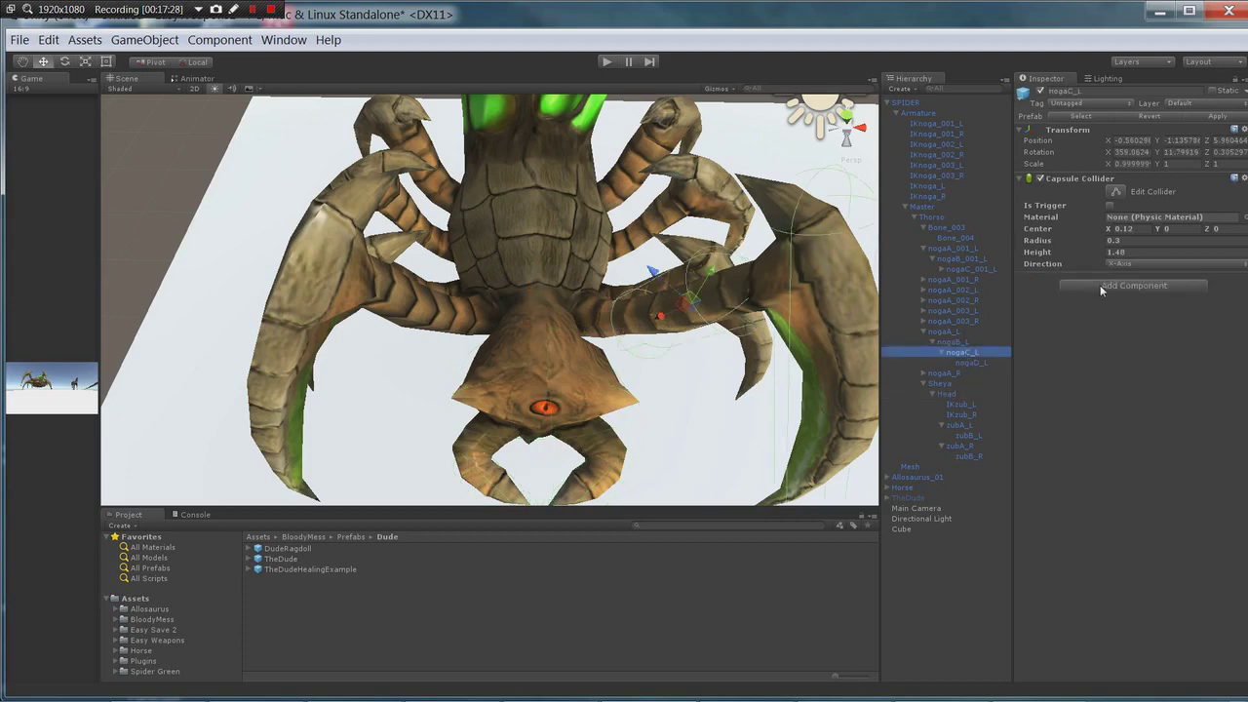
click(978, 363)
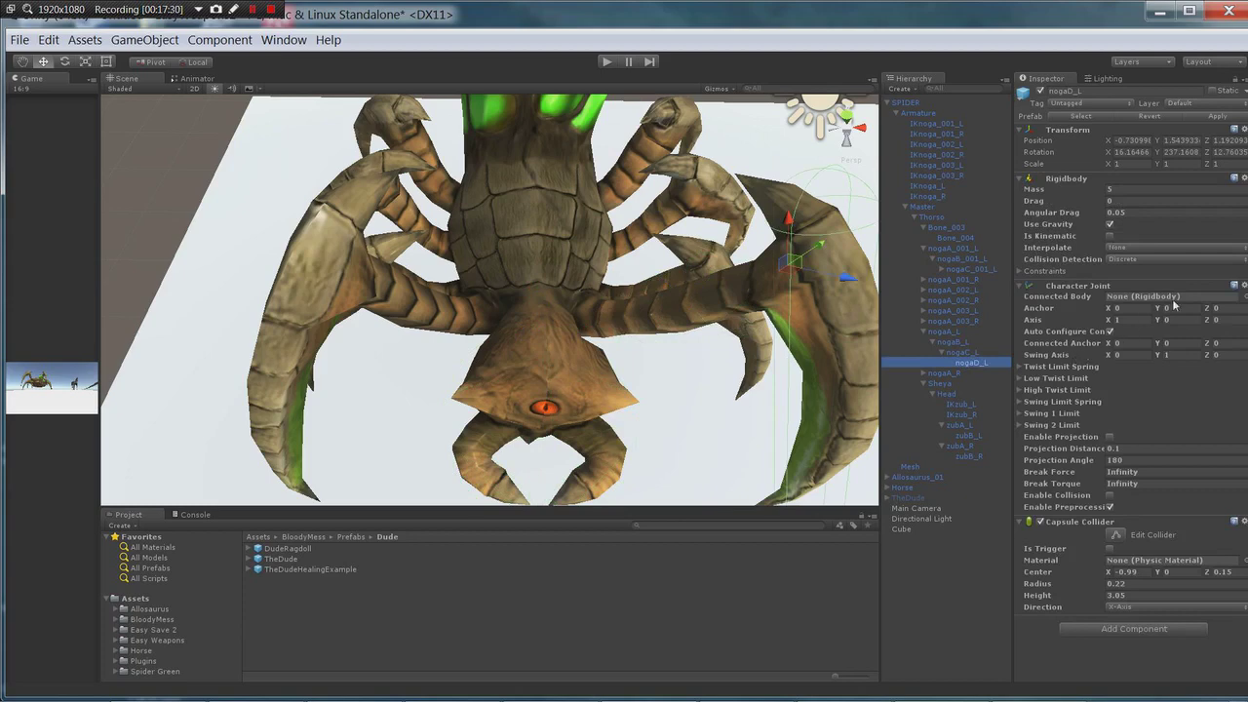
click(964, 351)
click(1107, 285)
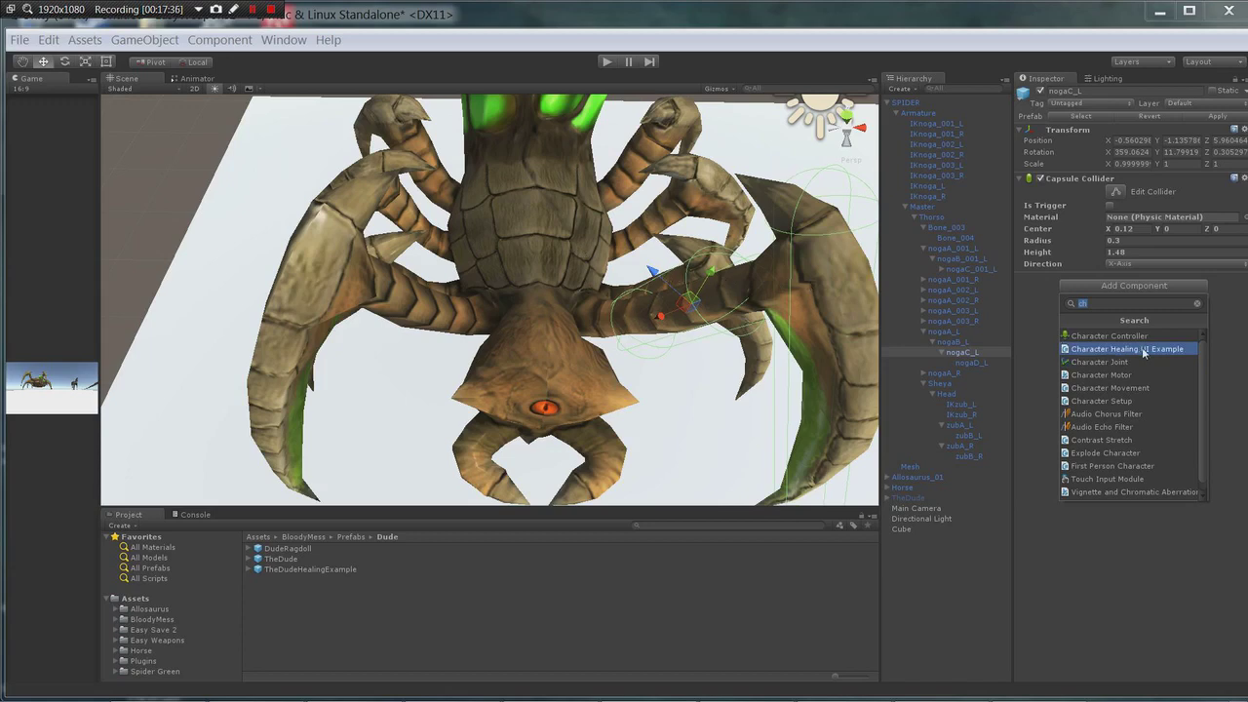
click(1115, 362)
click(1115, 289)
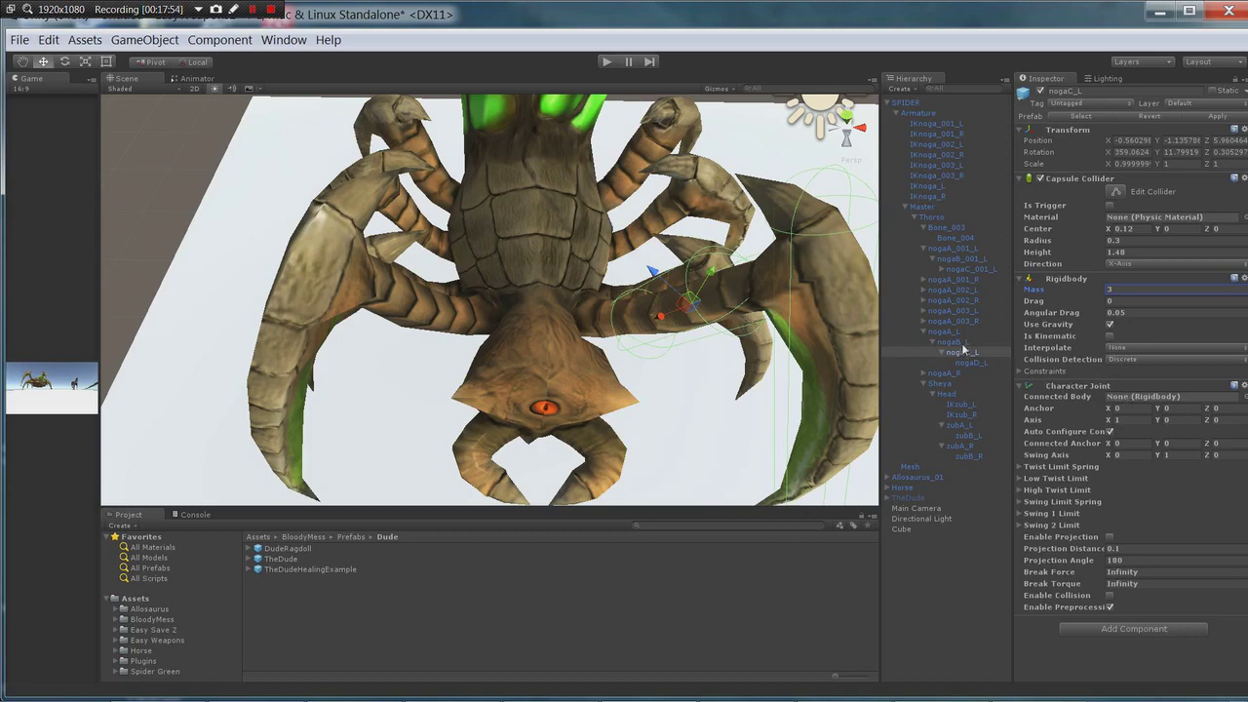
drag(931, 216, 1155, 398)
Connect the nogaD_L bone's Character Joint to the nogaC_L Rigidbody
click(968, 362)
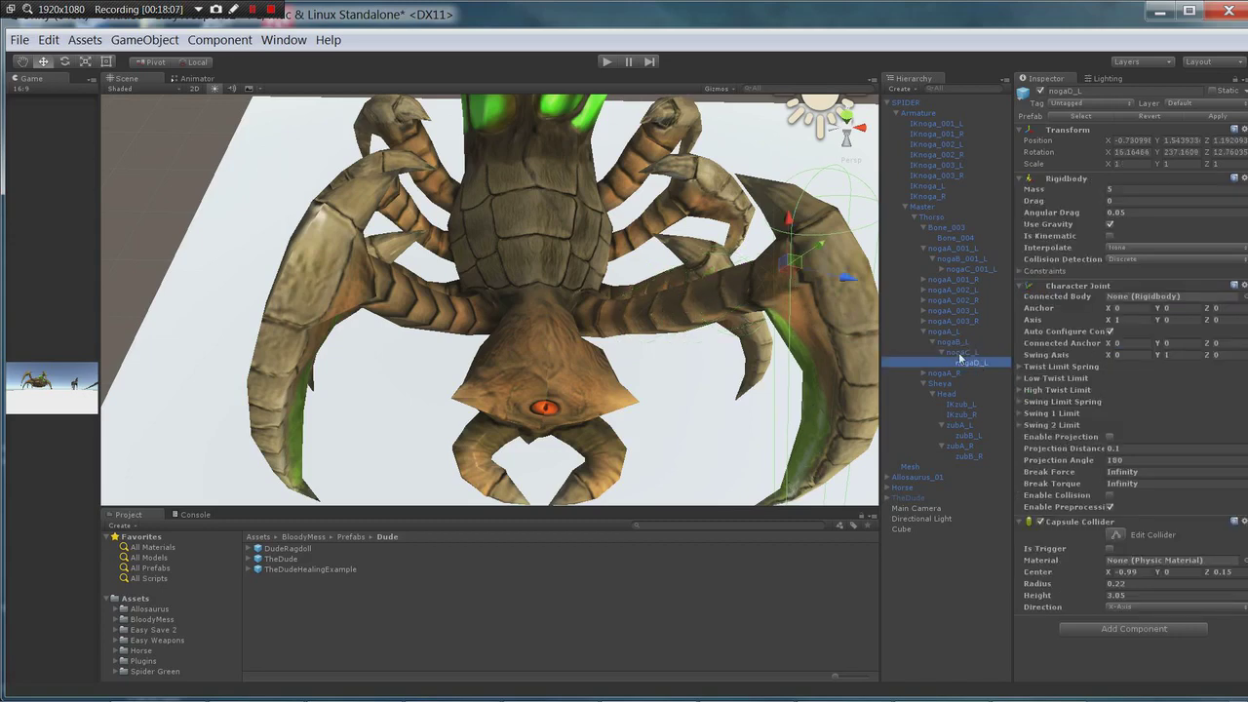
drag(1130, 318, 1162, 302)
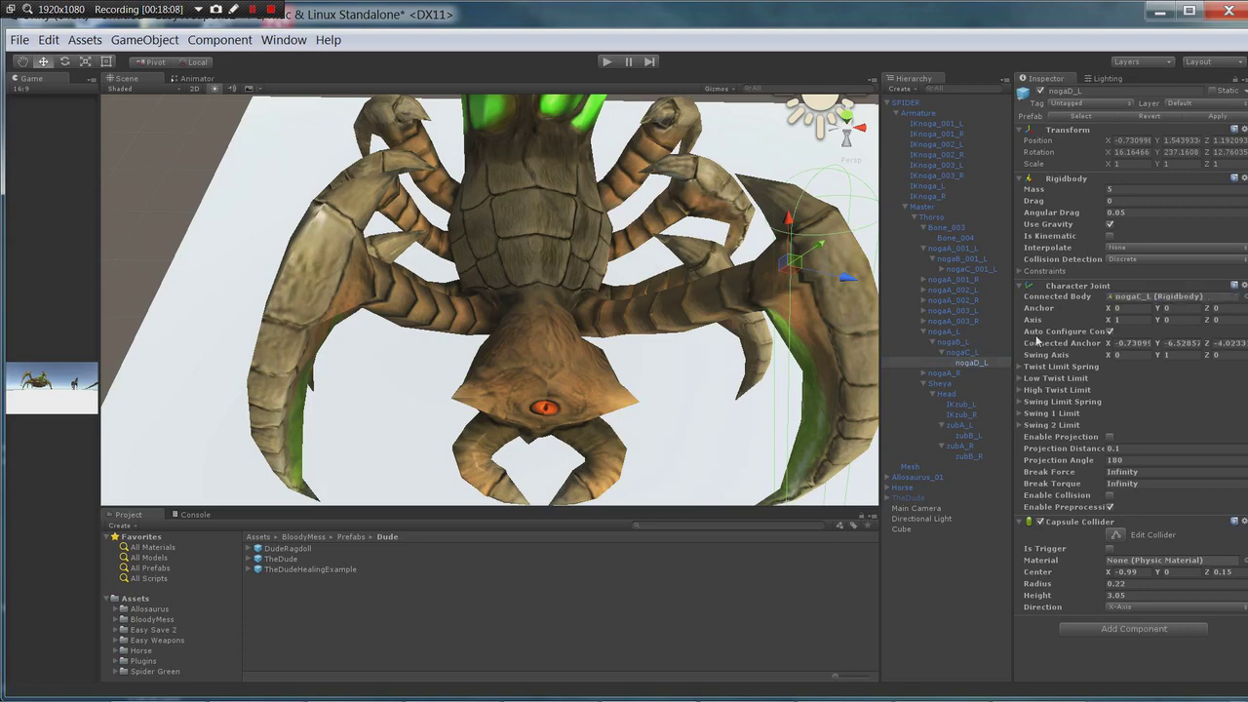
alt+drag(691, 409, 536, 221)
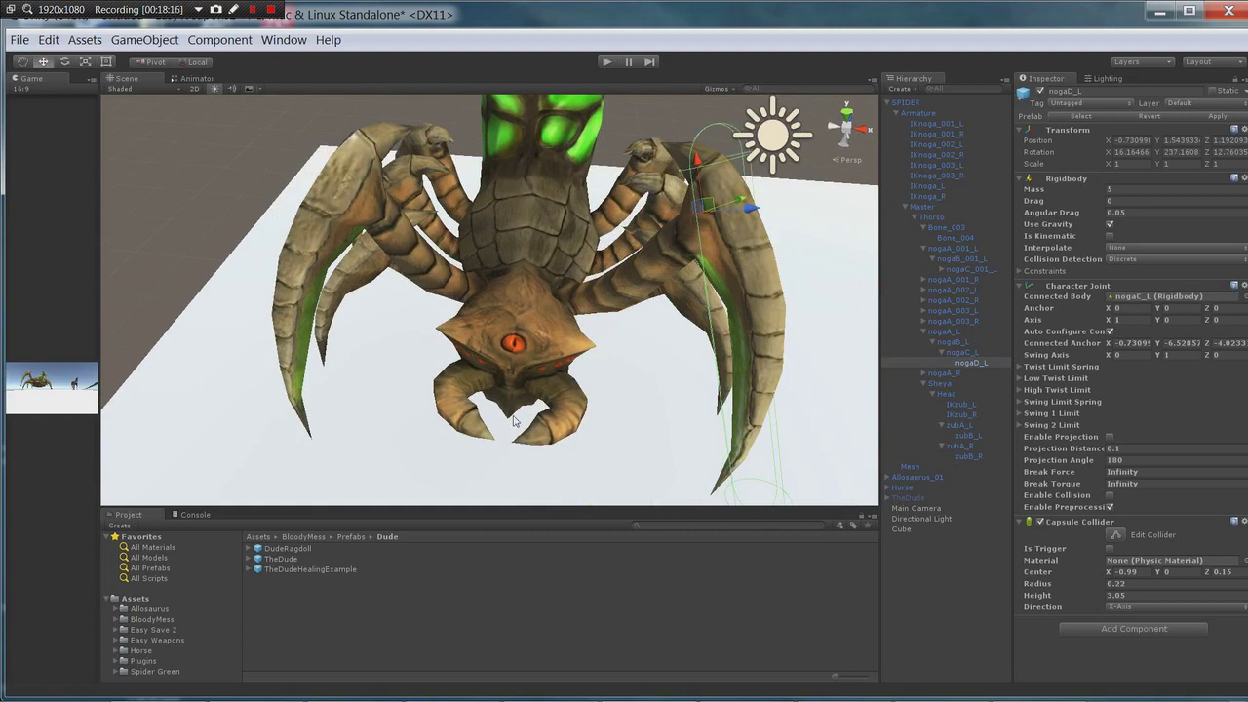
Disable the Capsule Colliders on both the IKzub_L and IKzub_R bones
click(967, 404)
ctrl+click(971, 416)
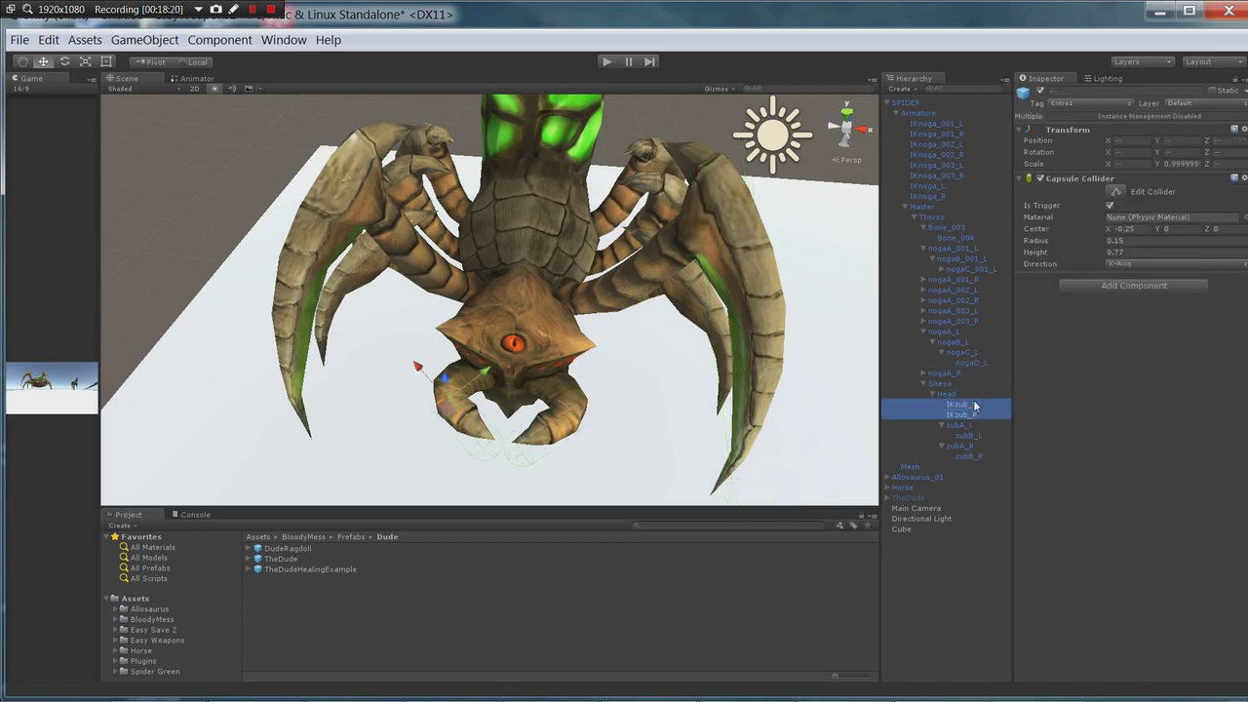
click(1043, 180)
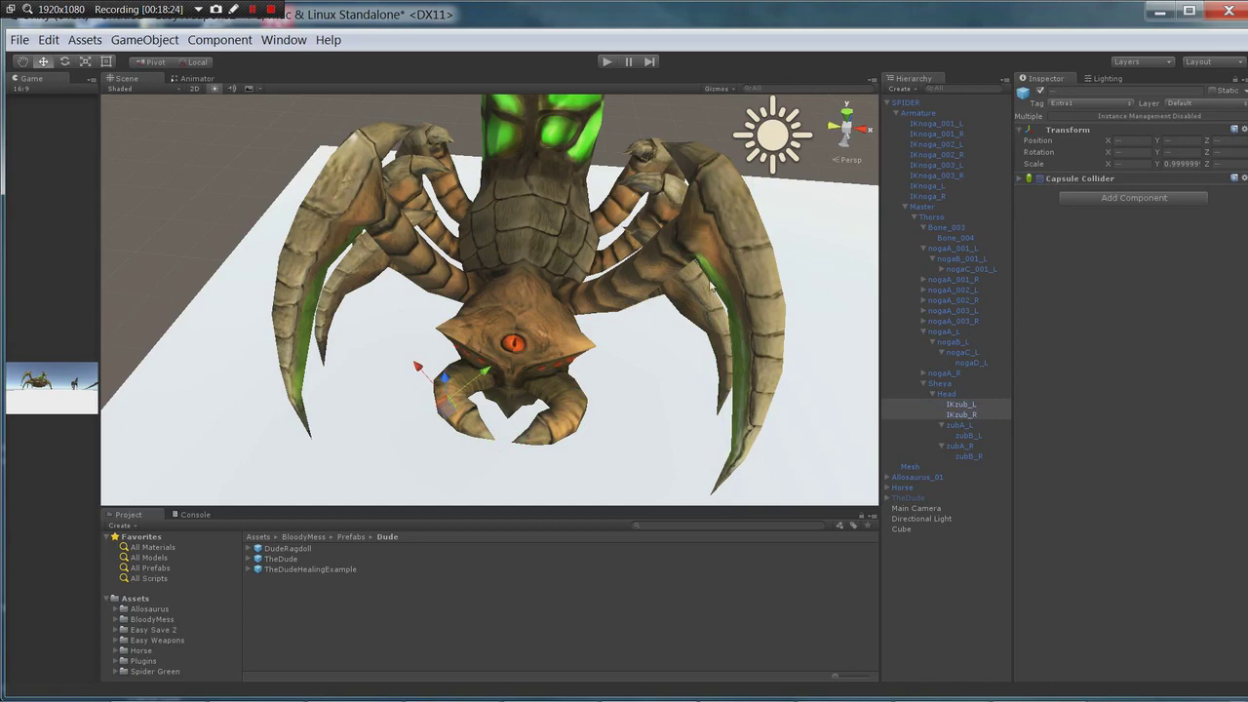
Run the scene to test how the spider ragdoll falls, then stop playback
alt+drag(738, 294, 786, 267)
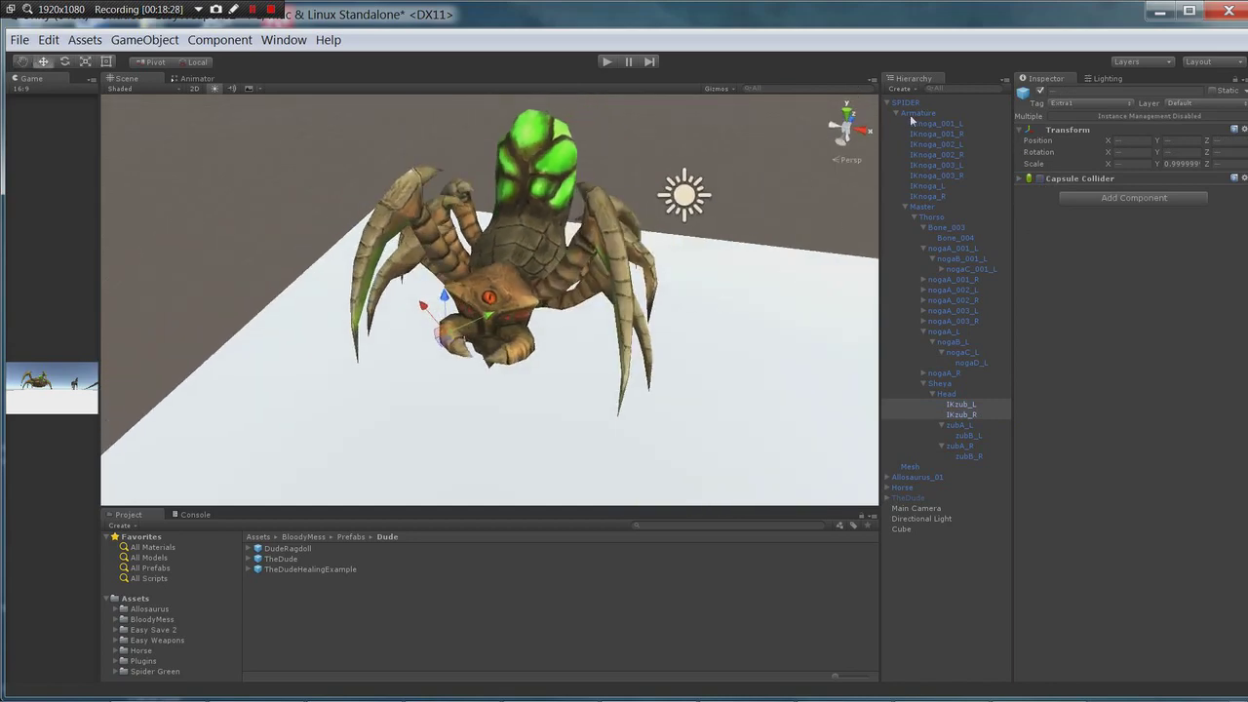
click(606, 61)
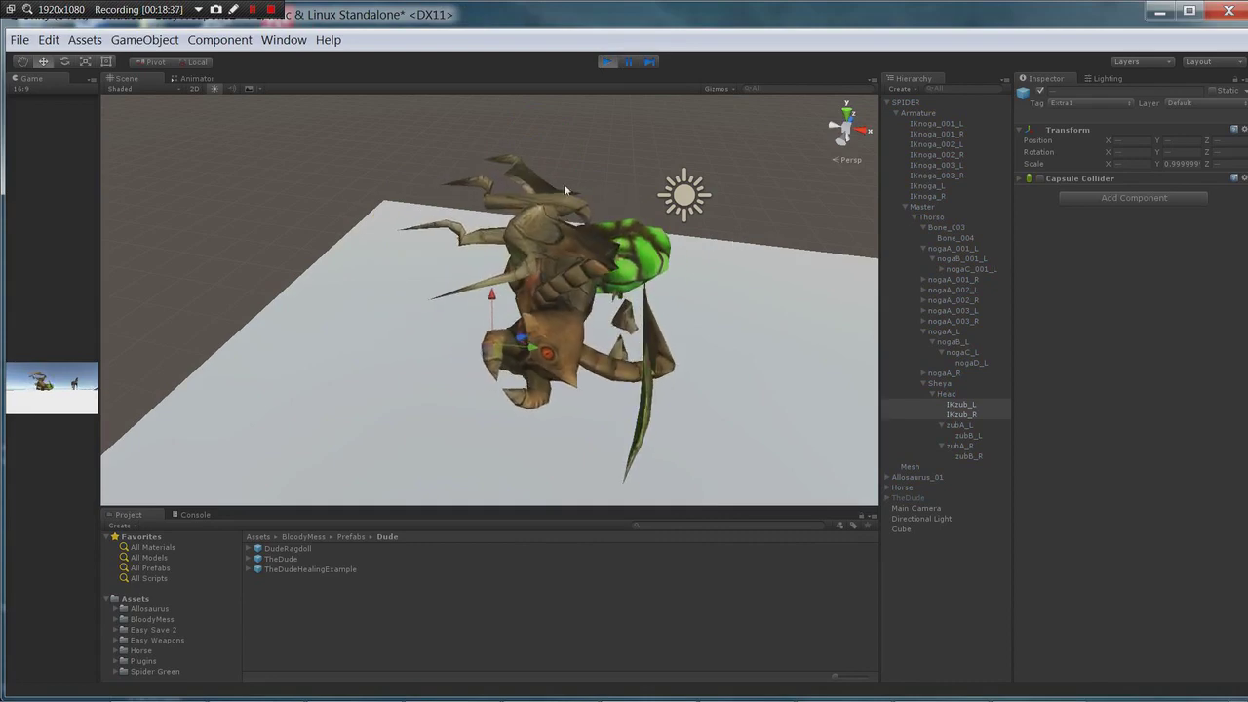
alt+drag(659, 252, 702, 248)
key(ctrl+p)
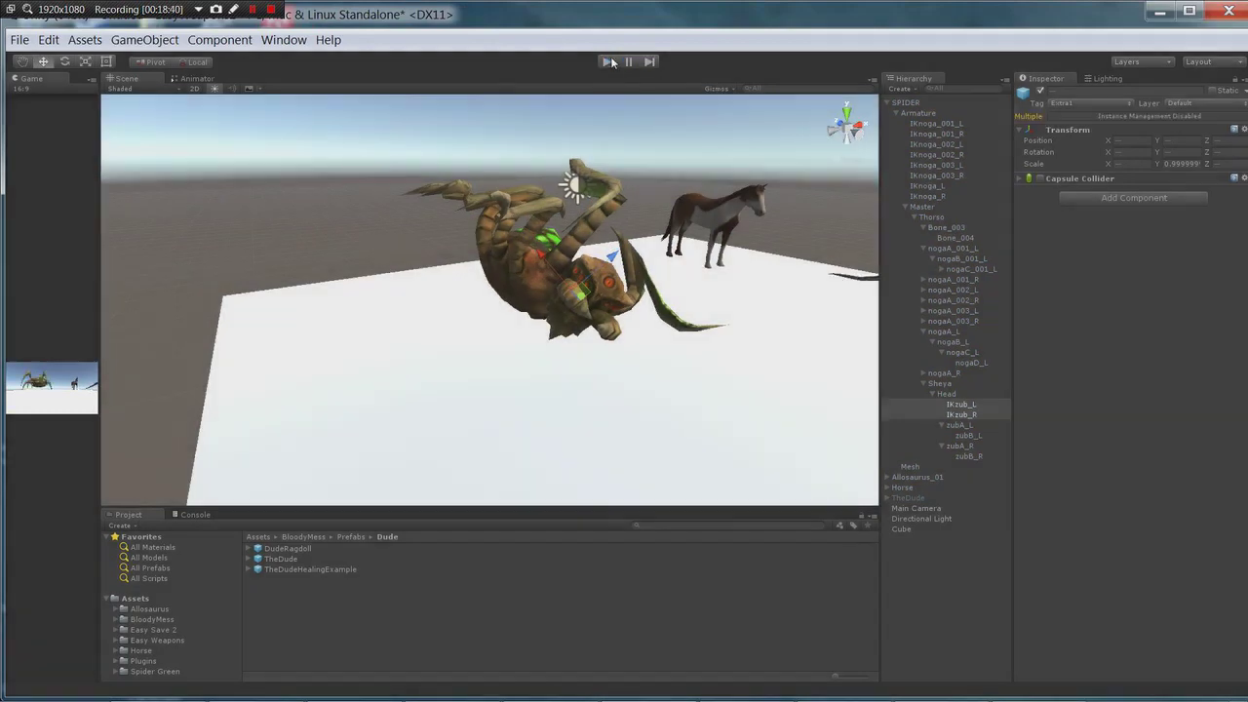
alt+drag(669, 347, 579, 338)
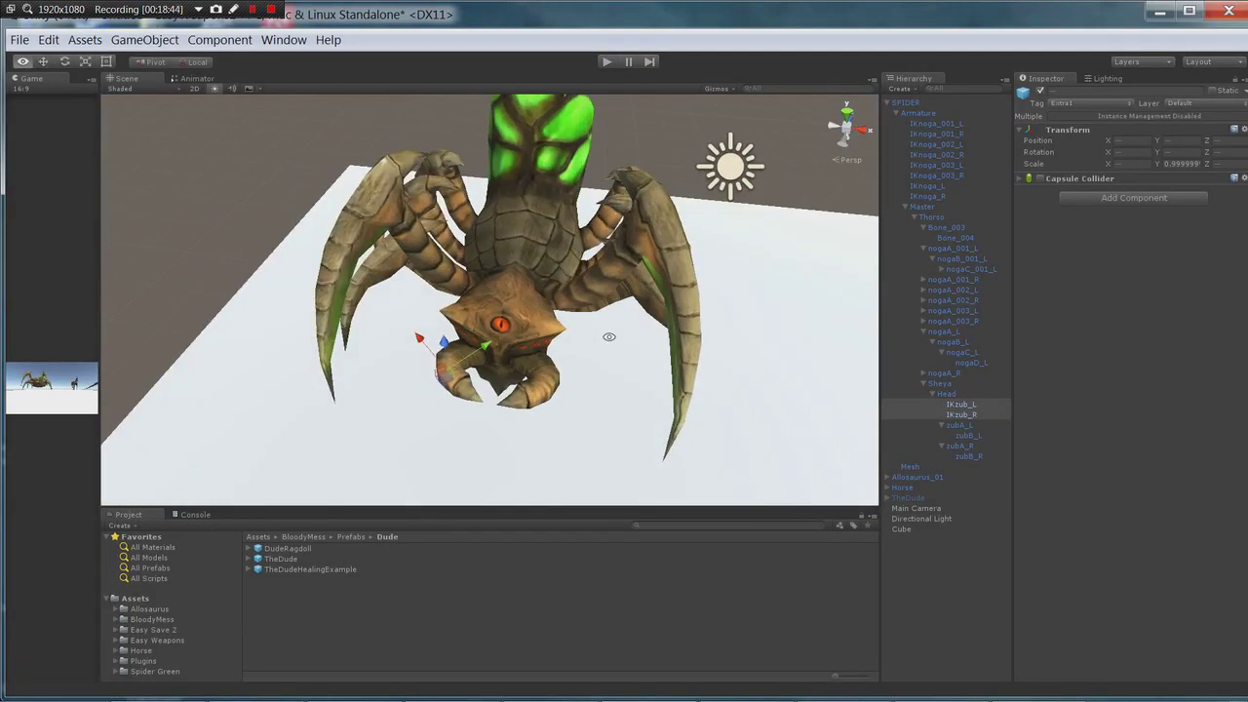
Examine the leg bone hierarchy and the joint and collider settings of nogaC_L and nogaD_L
click(968, 435)
click(952, 342)
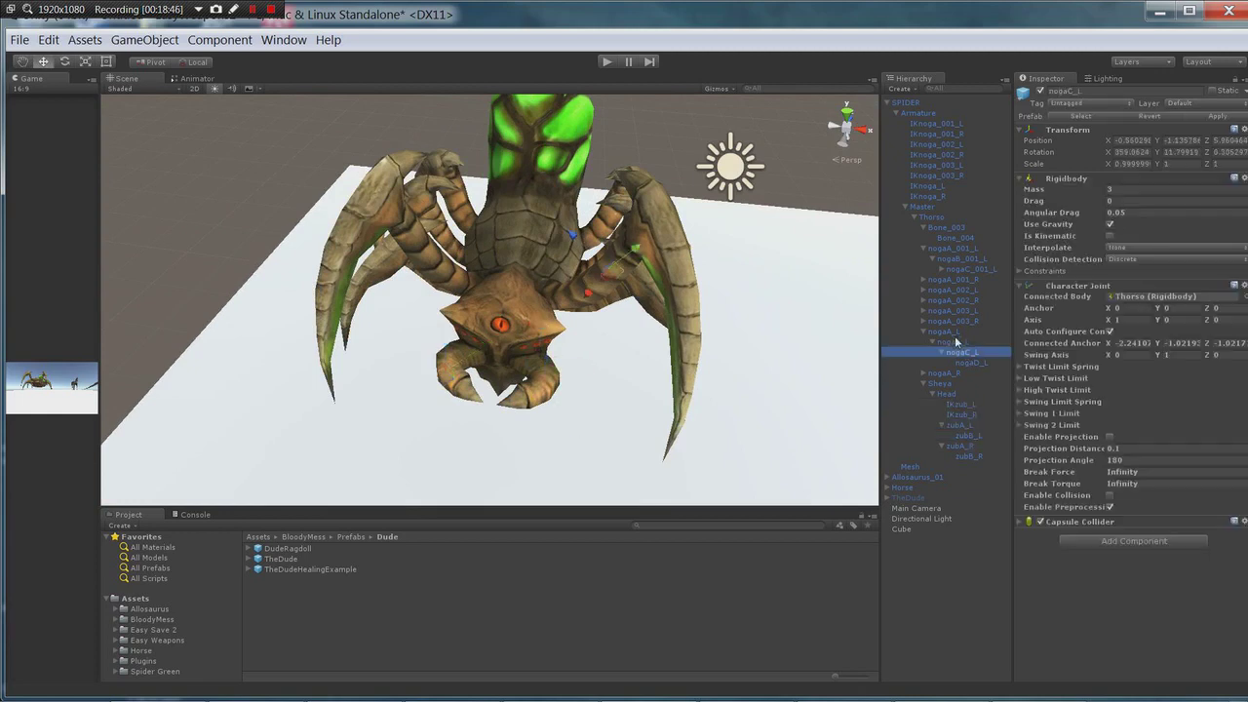
click(953, 332)
click(923, 321)
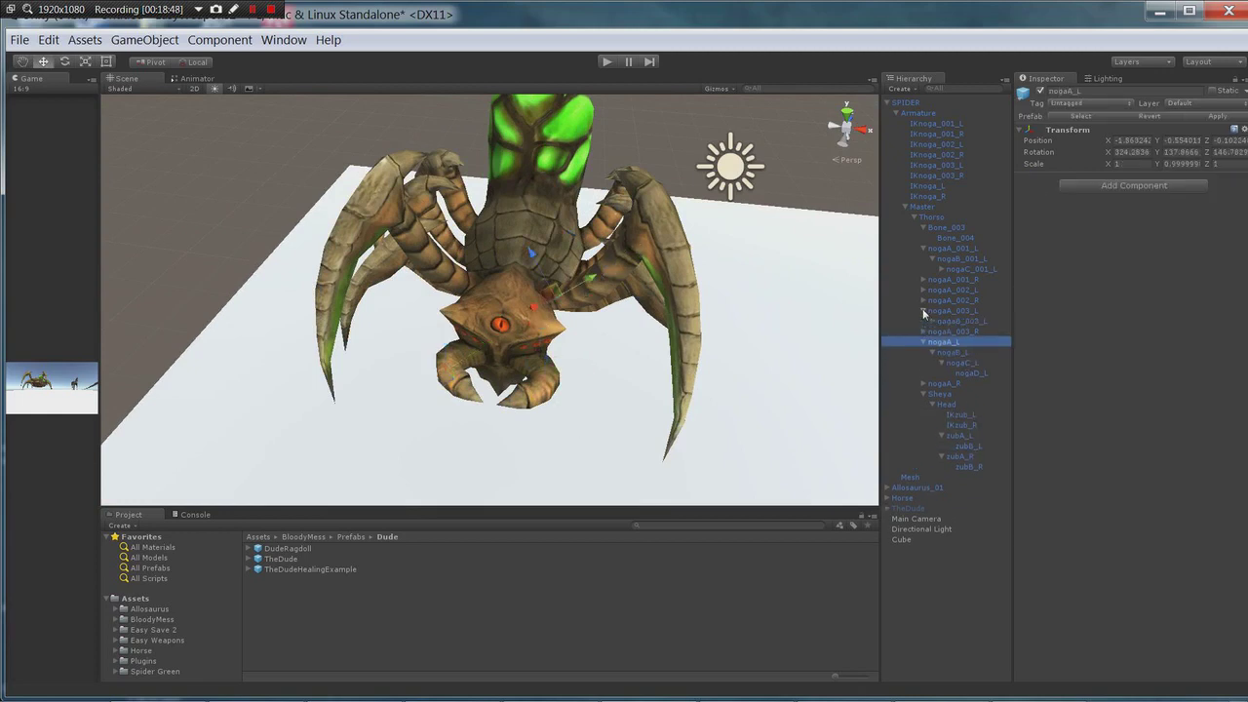
click(923, 321)
click(923, 321)
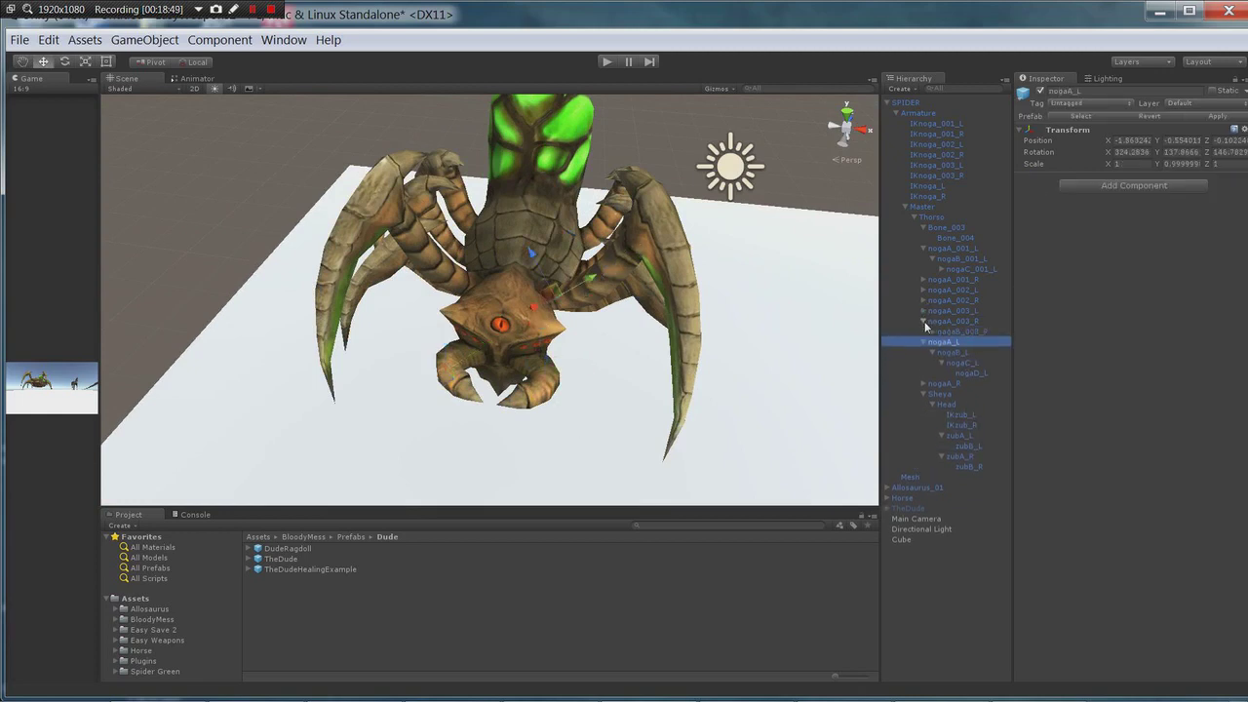
click(972, 364)
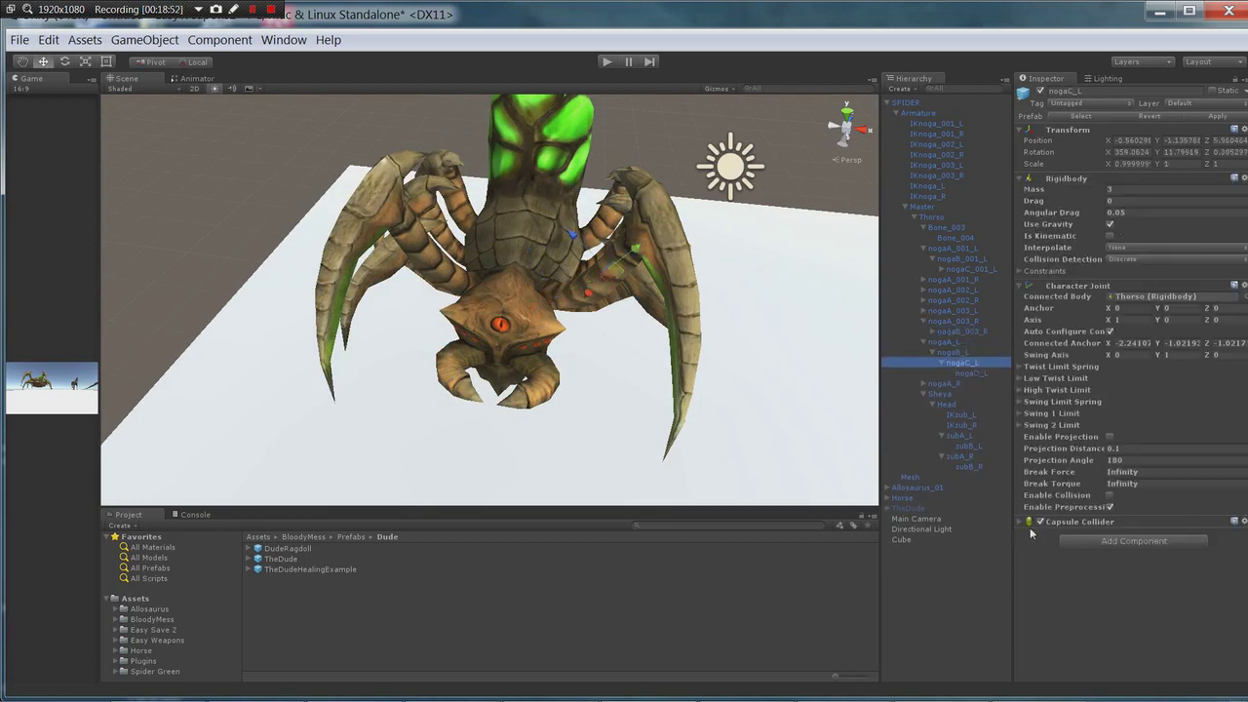
click(1021, 523)
click(964, 374)
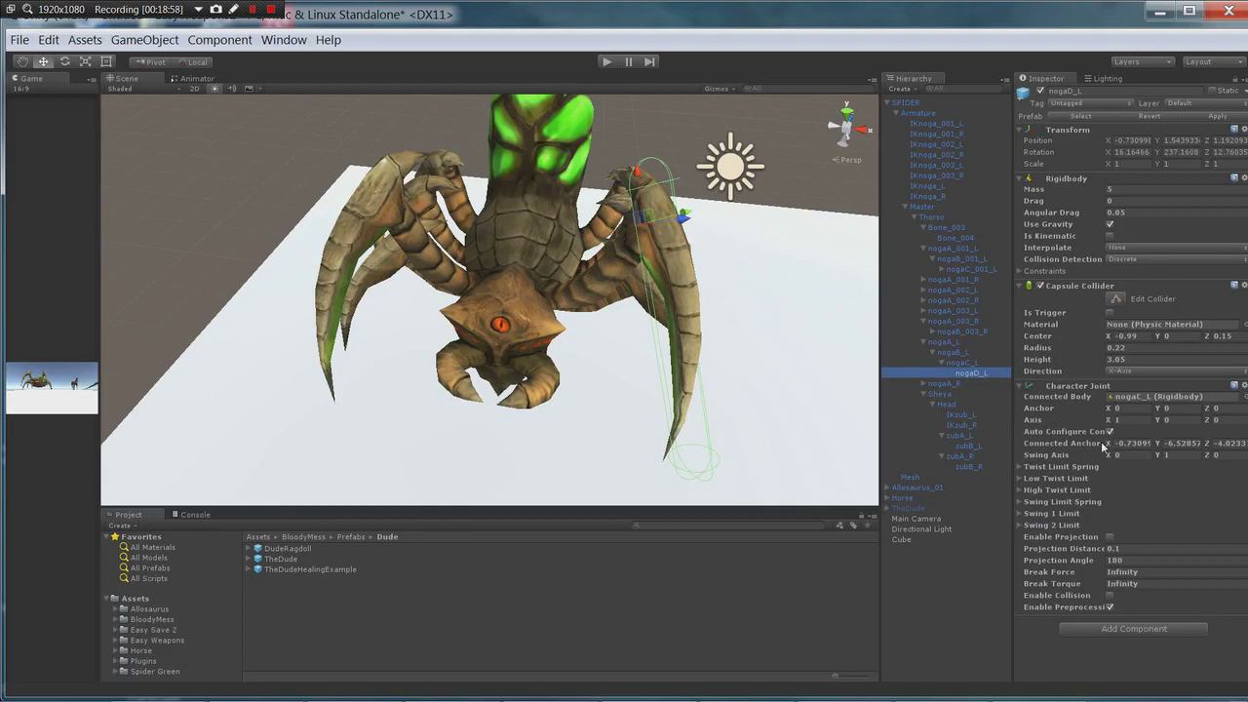
alt+drag(773, 323, 747, 390)
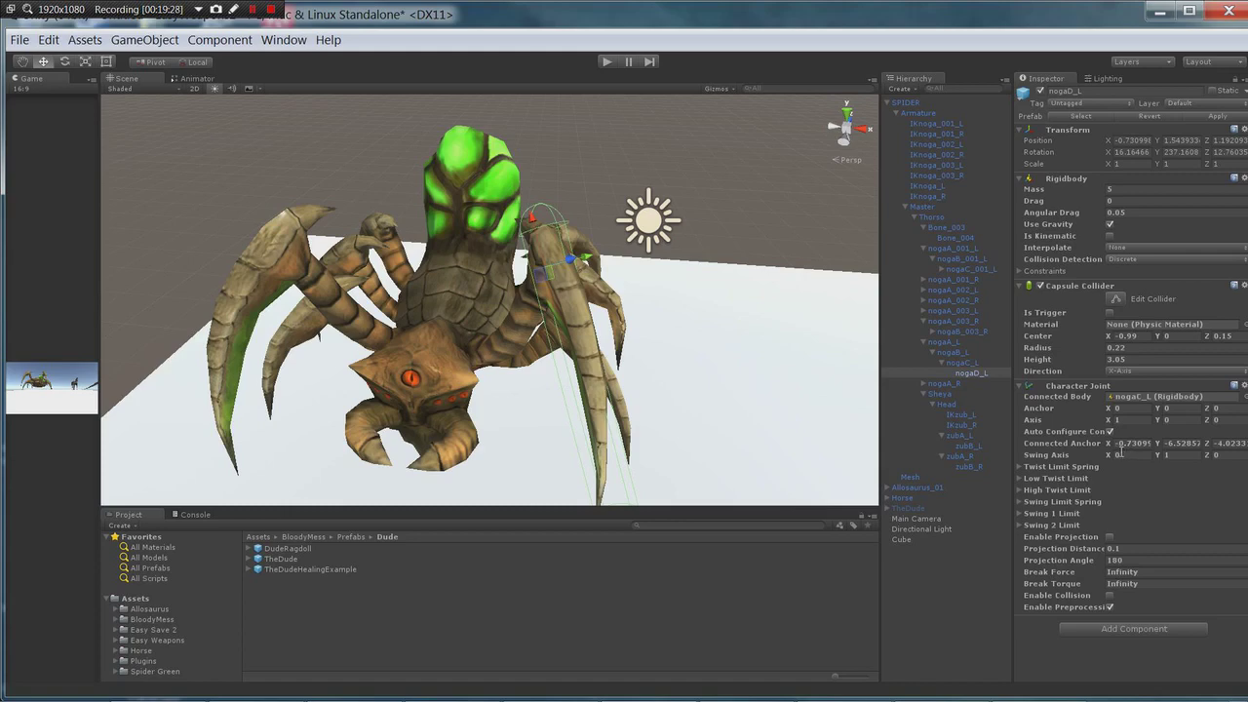
Remove the Character Joint and Capsule Collider components from the nogaD_L bone
click(976, 370)
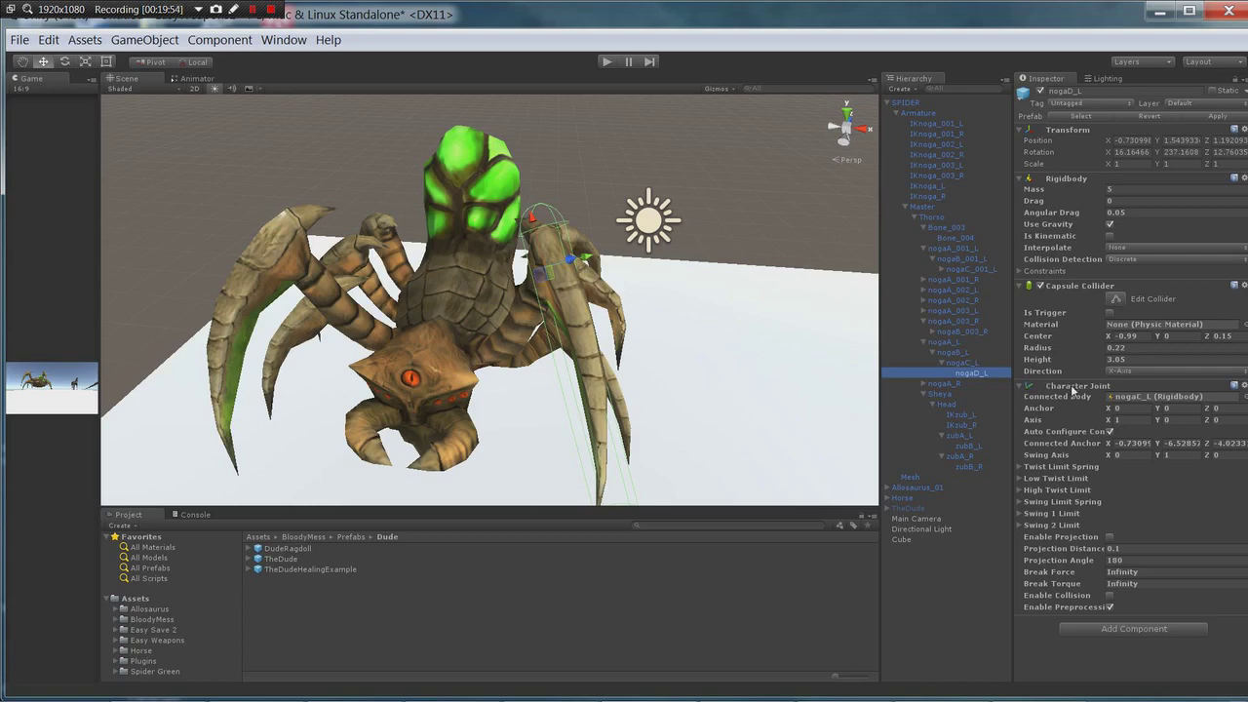
right_click(1069, 386)
click(1121, 420)
right_click(1063, 286)
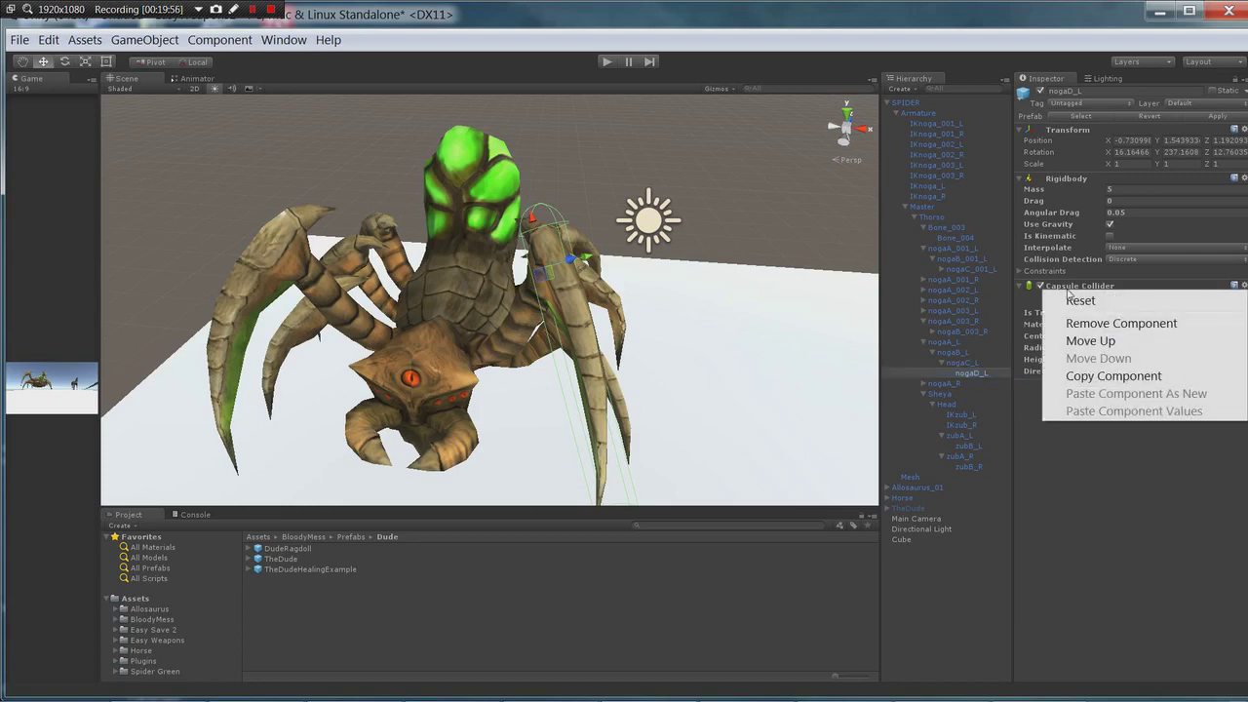
click(1112, 326)
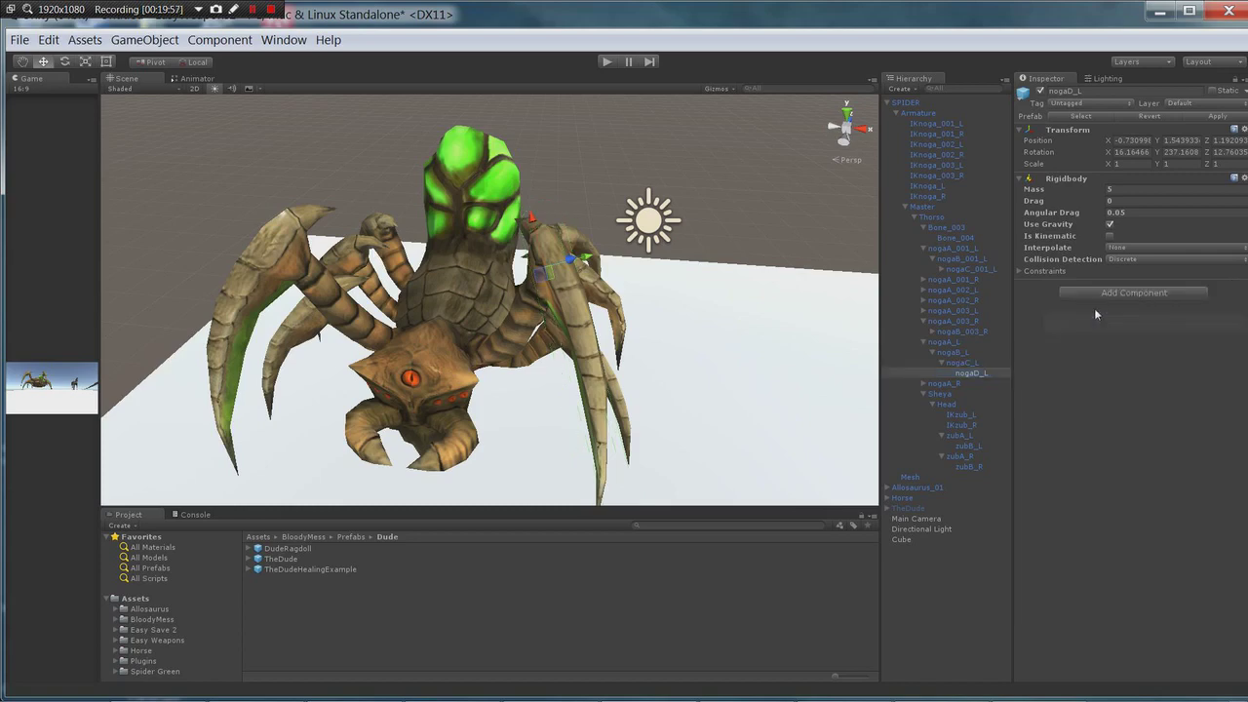
Undo the Capsule Collider removal on the nogaD_L bone and remove its Rigidbody instead
key(ctrl+z)
right_click(1065, 178)
click(1100, 211)
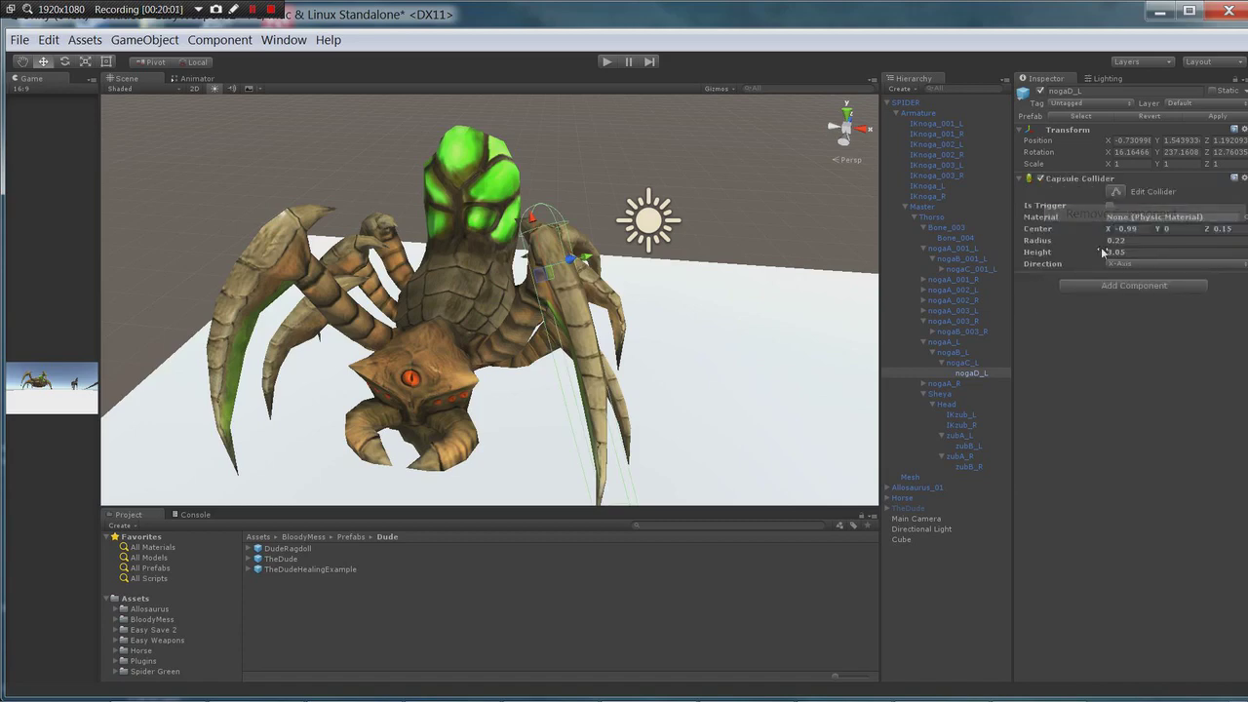
click(979, 362)
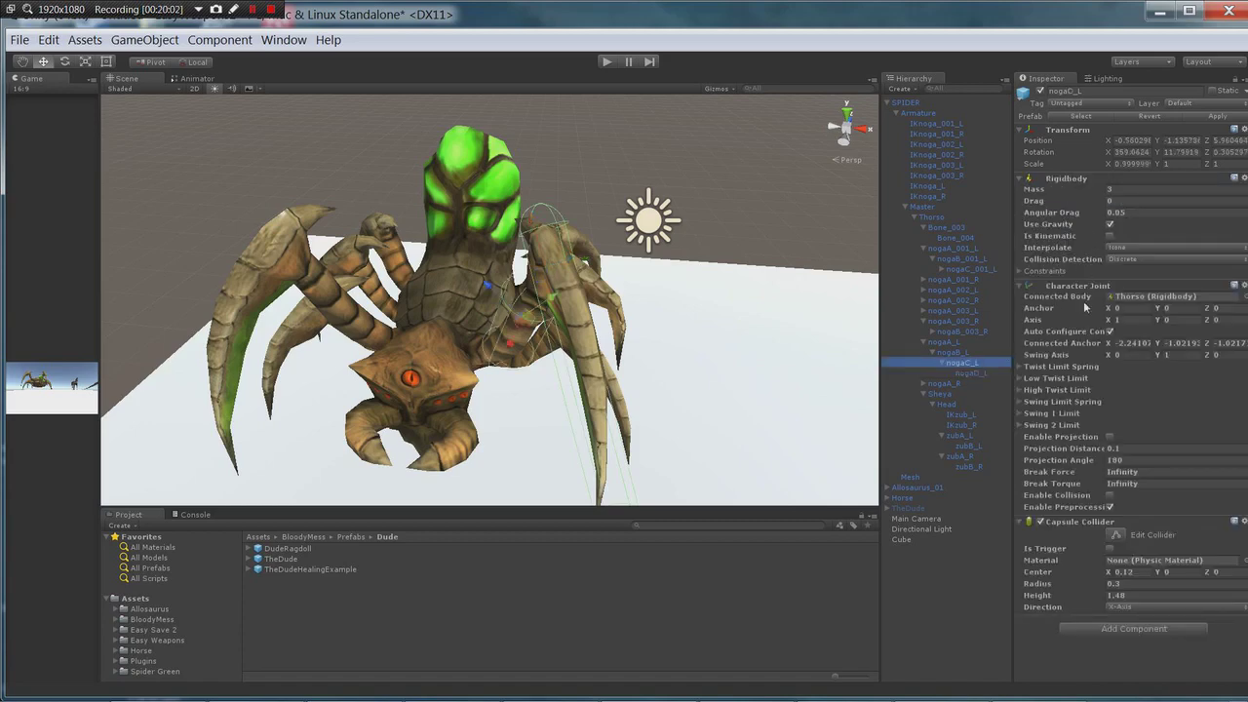
right_click(1082, 525)
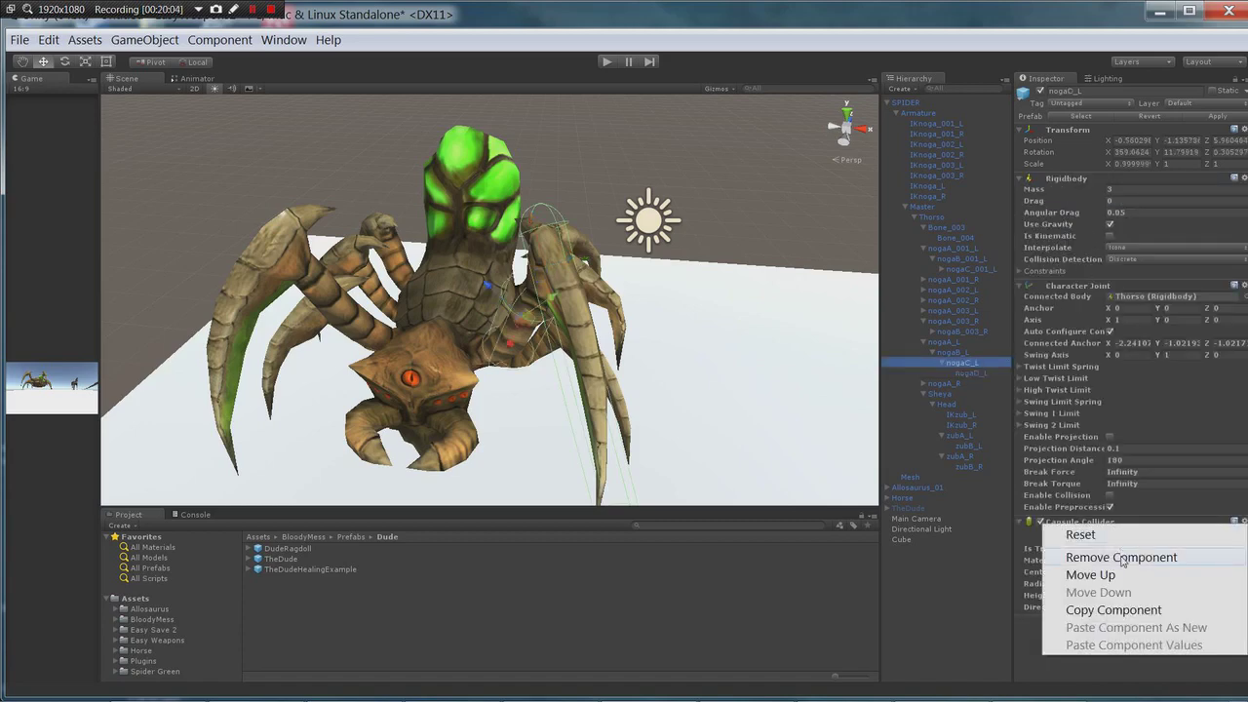
click(1123, 560)
right_click(1073, 288)
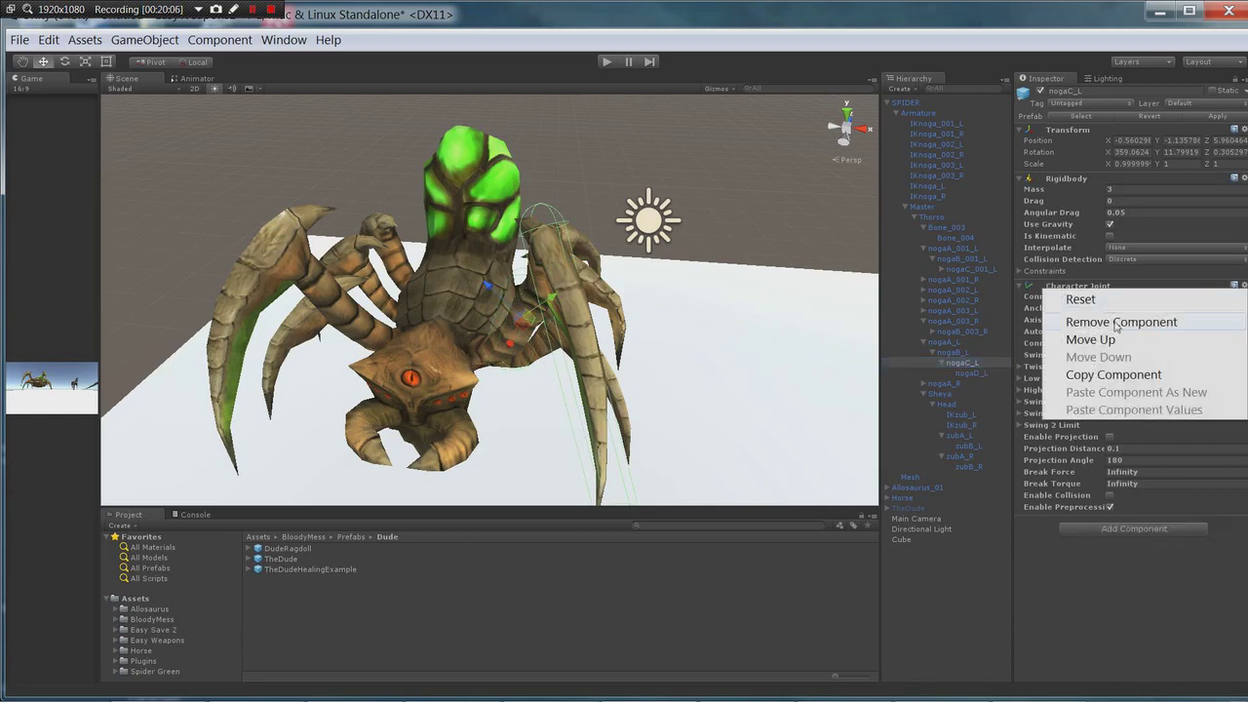
click(1105, 498)
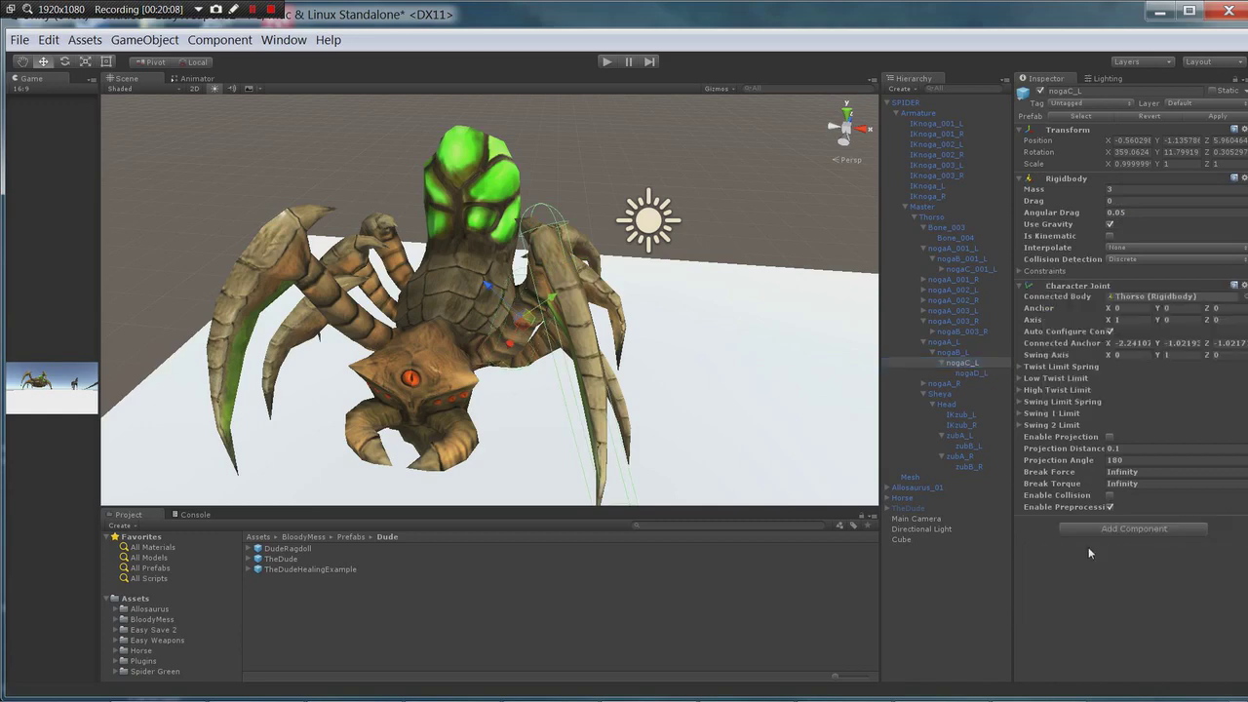
key(ctrl+z)
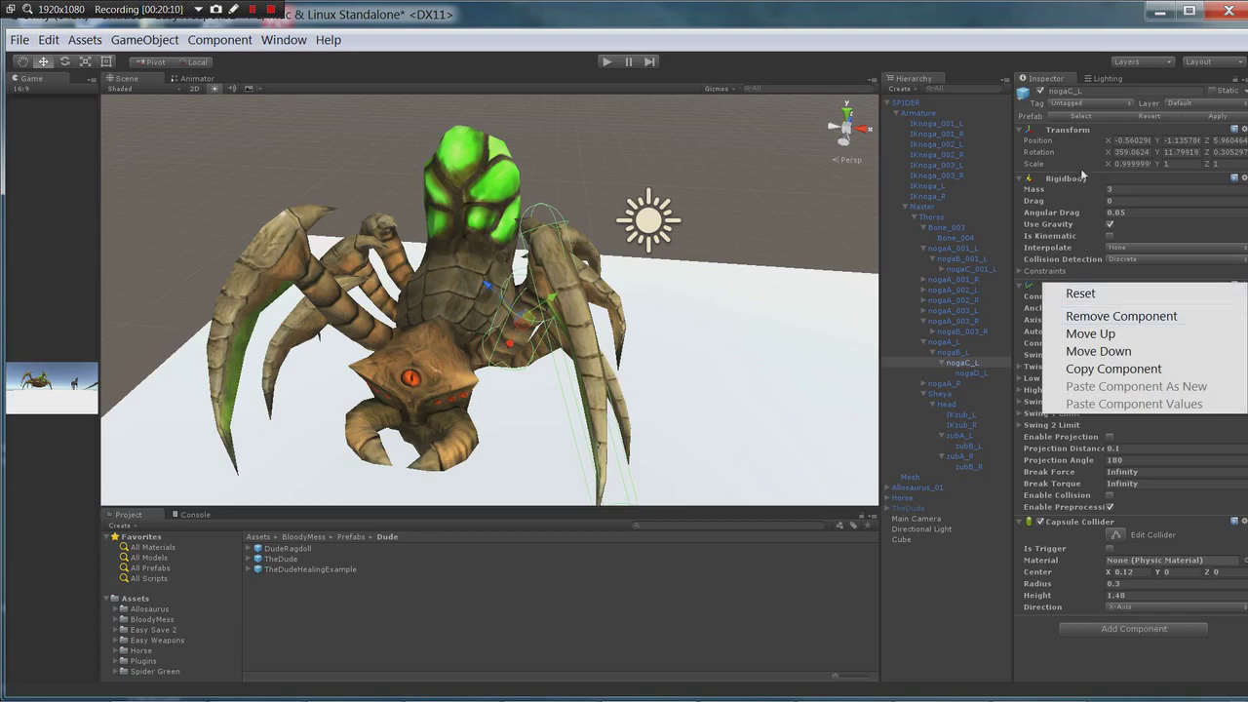
Remove the Character Joint and Rigidbody components from the nogaC_L bone
click(1111, 316)
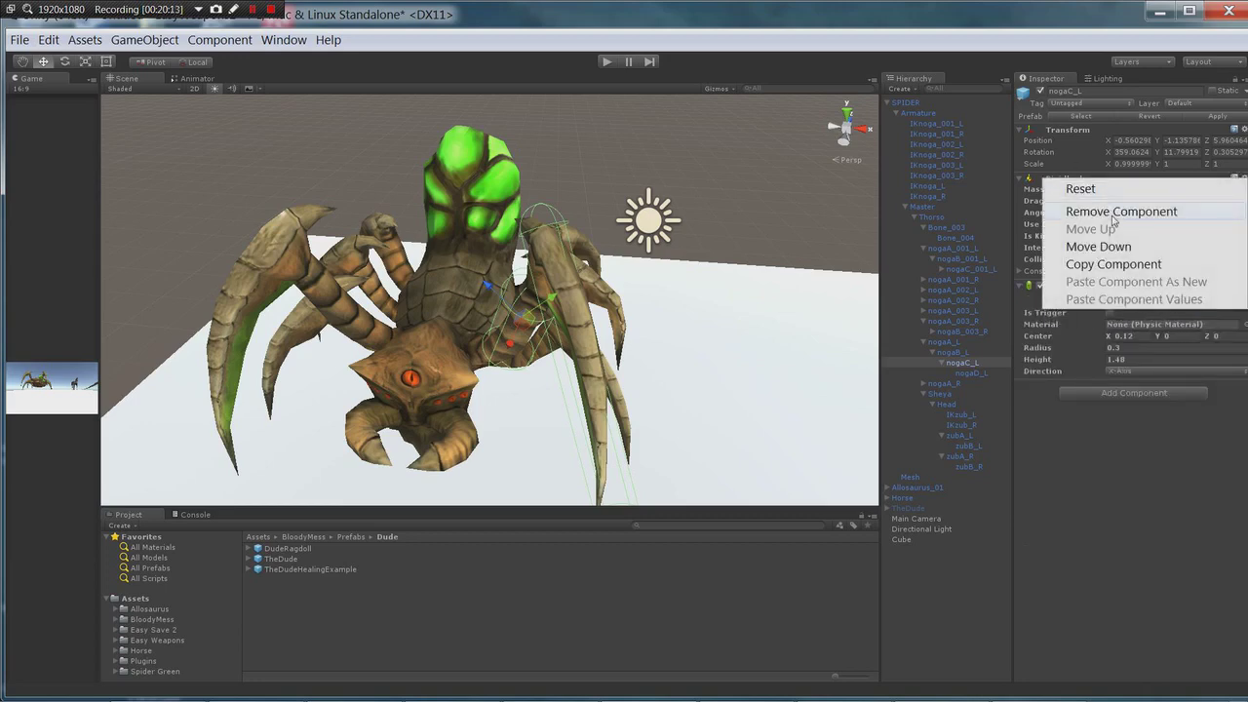
click(1116, 212)
click(956, 350)
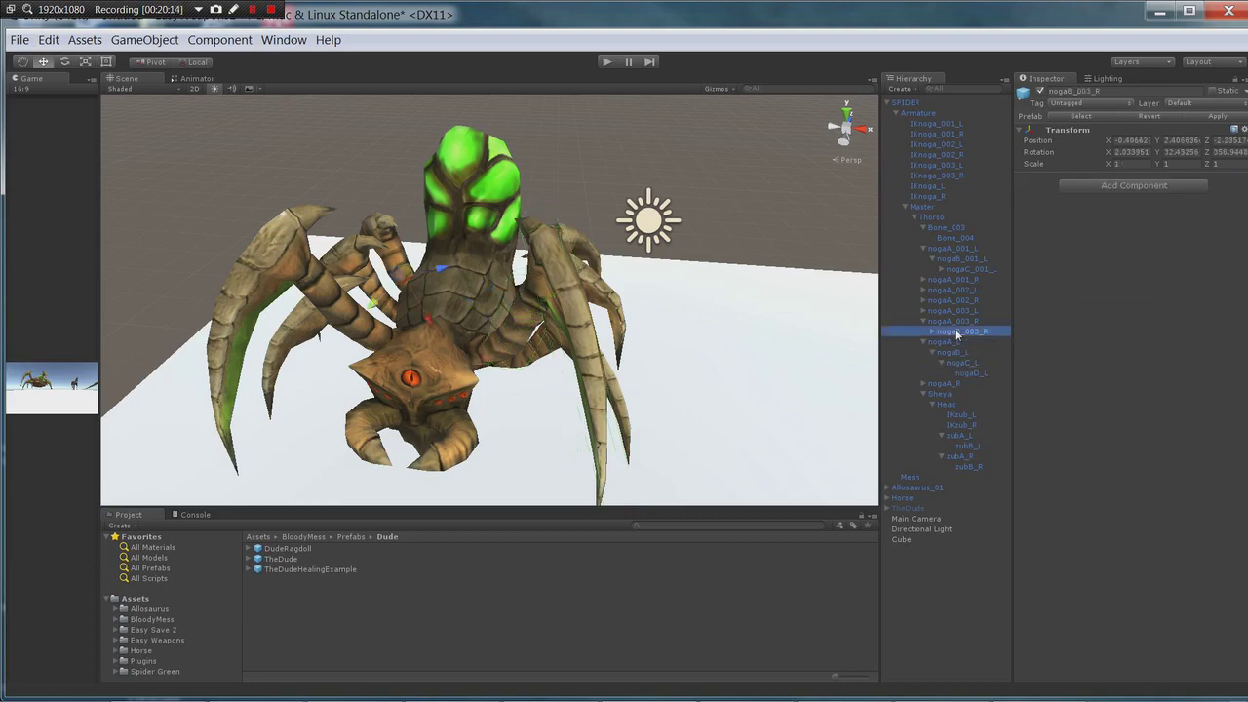
Remove the Rigidbody component from the Thorso bone
click(978, 216)
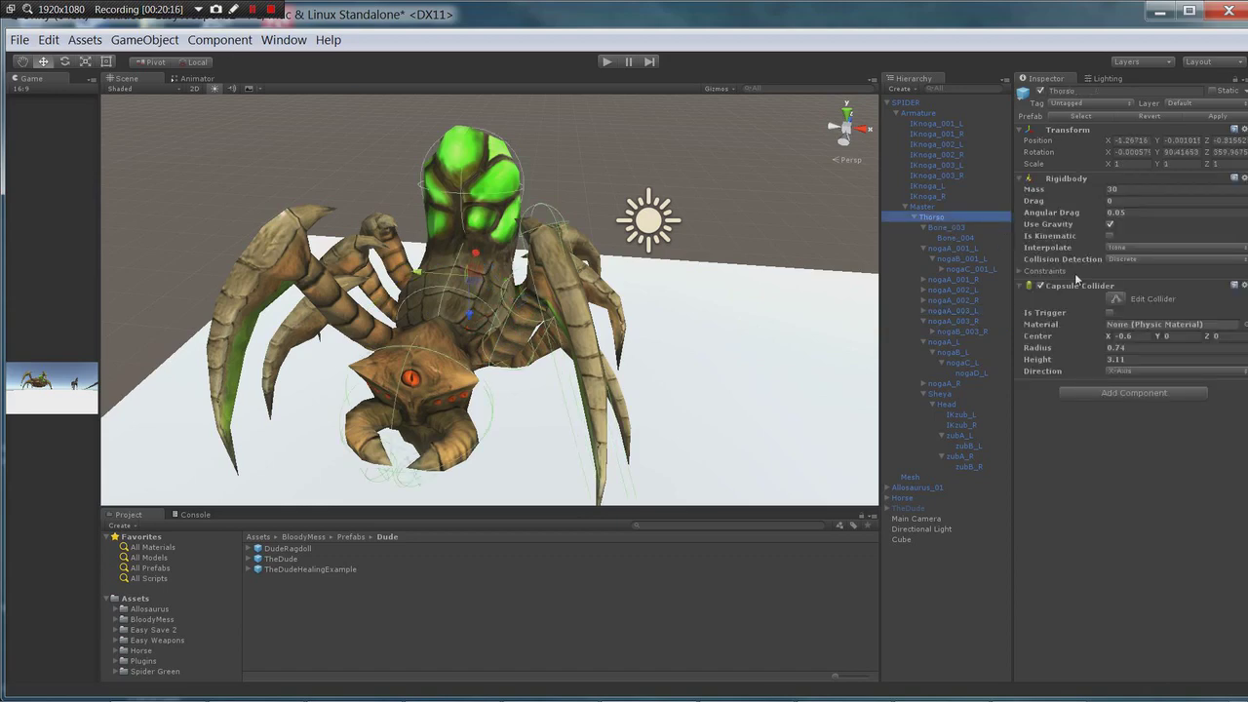
right_click(1072, 185)
click(1116, 213)
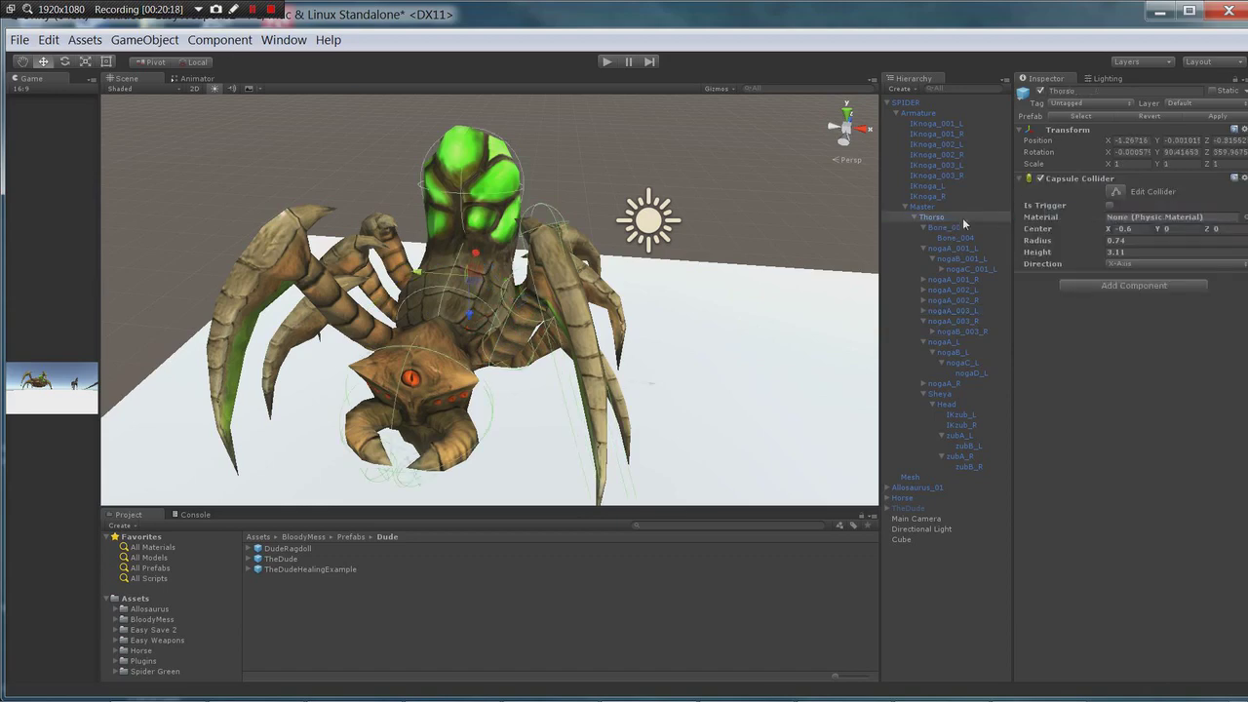
Remove the Character Joint and Rigidbody components from the Bone_004 bone
click(961, 227)
click(959, 237)
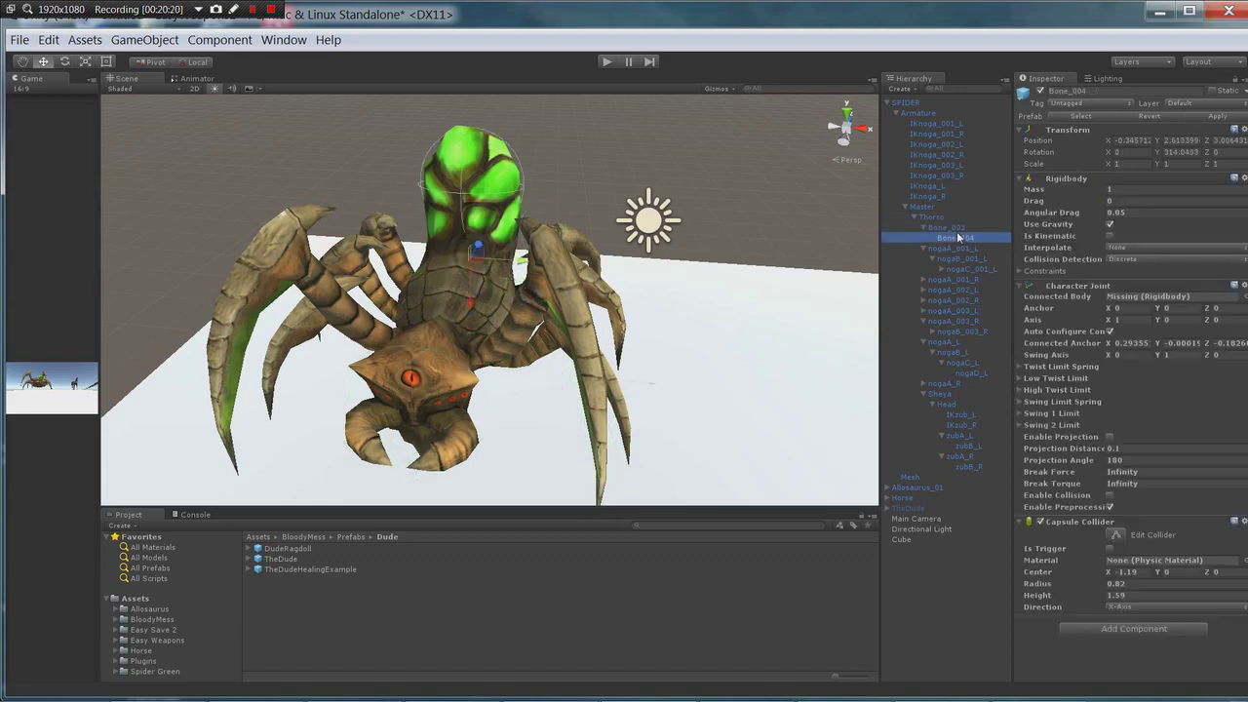
right_click(1088, 288)
click(1106, 313)
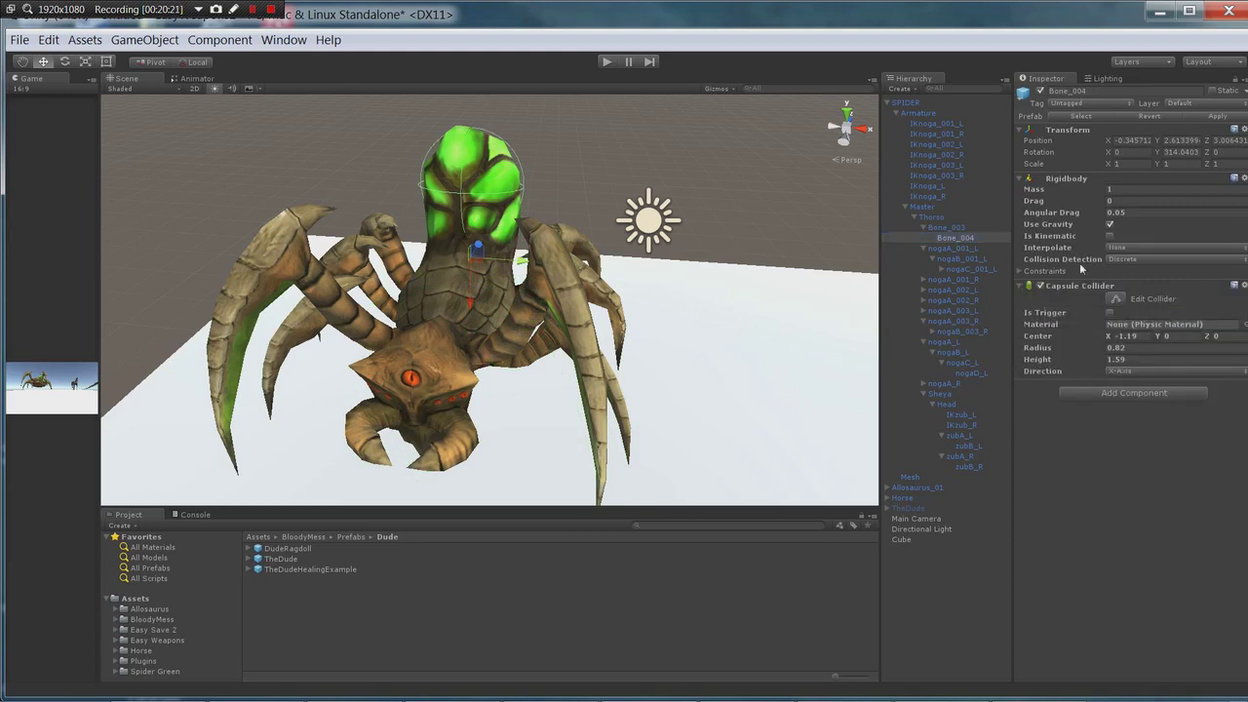
right_click(1072, 182)
click(1092, 212)
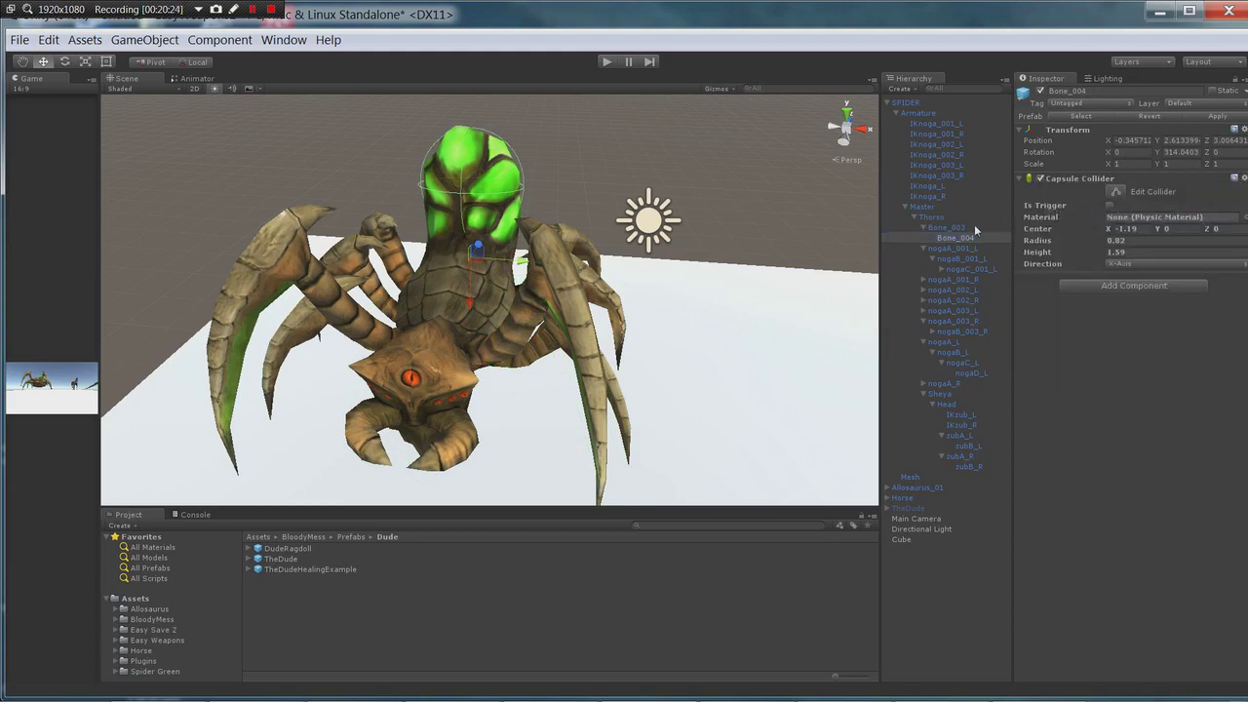
Turn on Is Trigger for the Capsule Colliders of Thorso, Bone_004, nogaC_L and nogaD_L
ctrl+click(934, 216)
click(1109, 204)
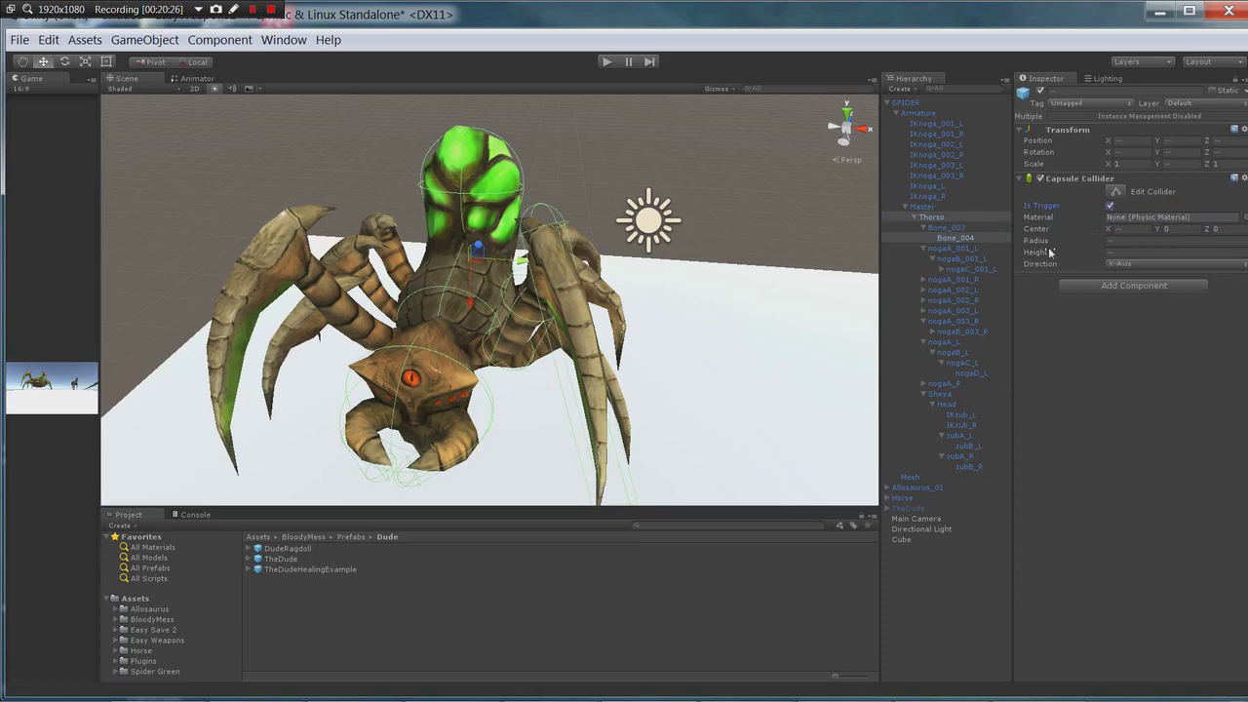
click(963, 332)
click(962, 352)
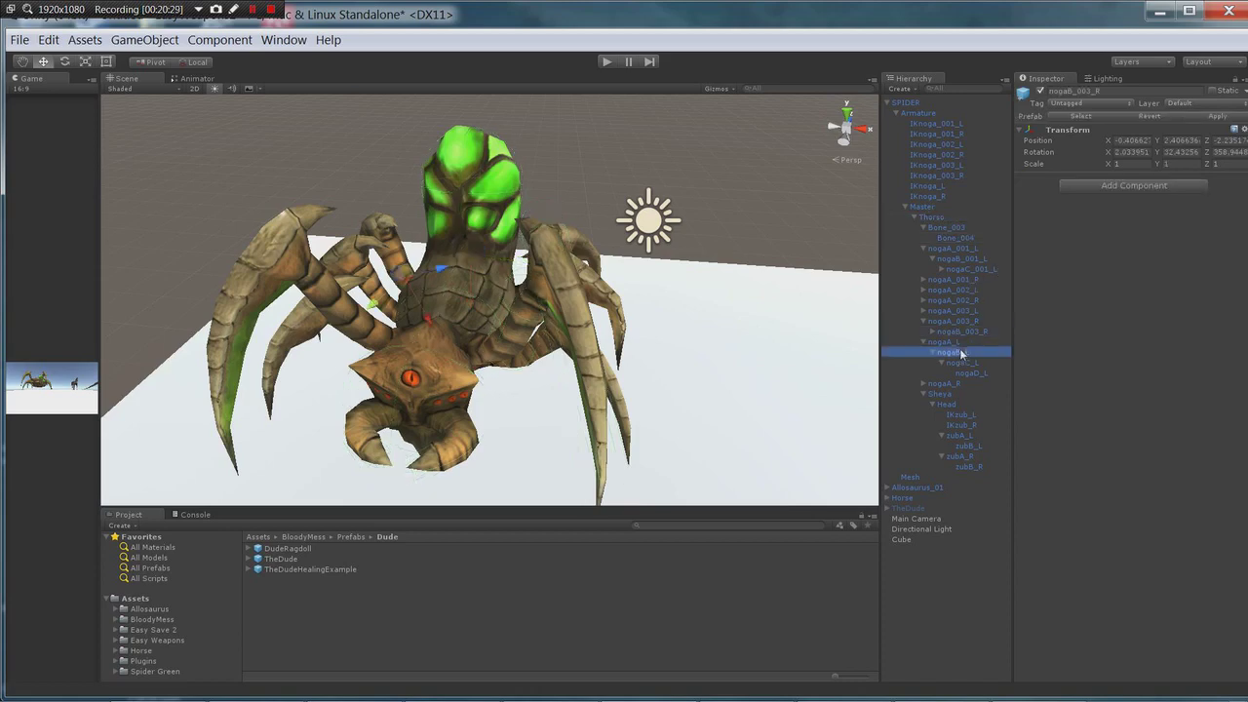
click(964, 363)
ctrl+click(976, 372)
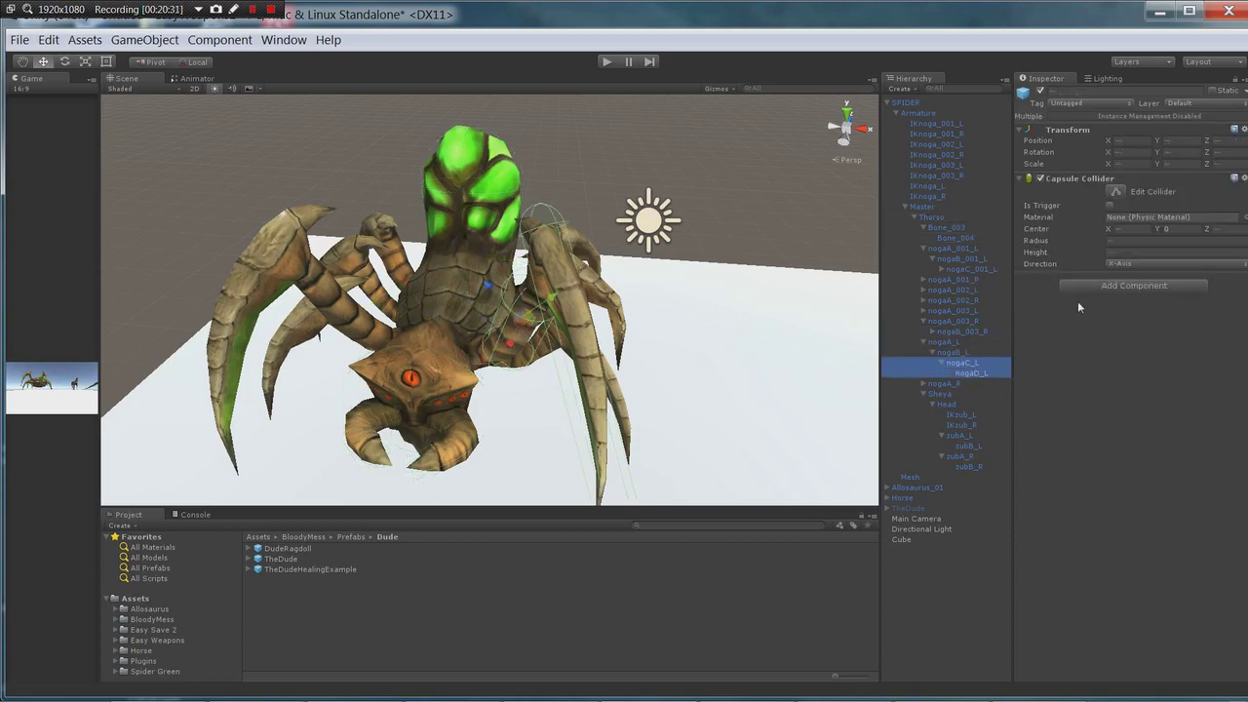
click(1110, 205)
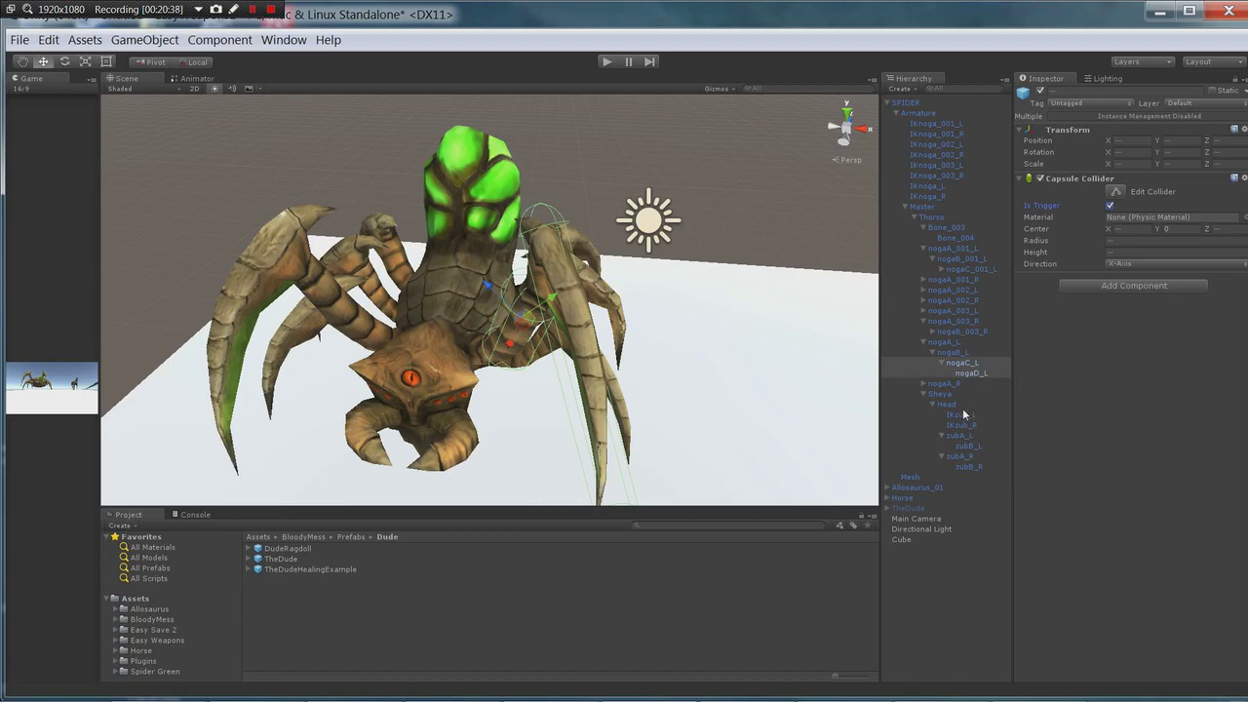
alt+drag(687, 344, 753, 329)
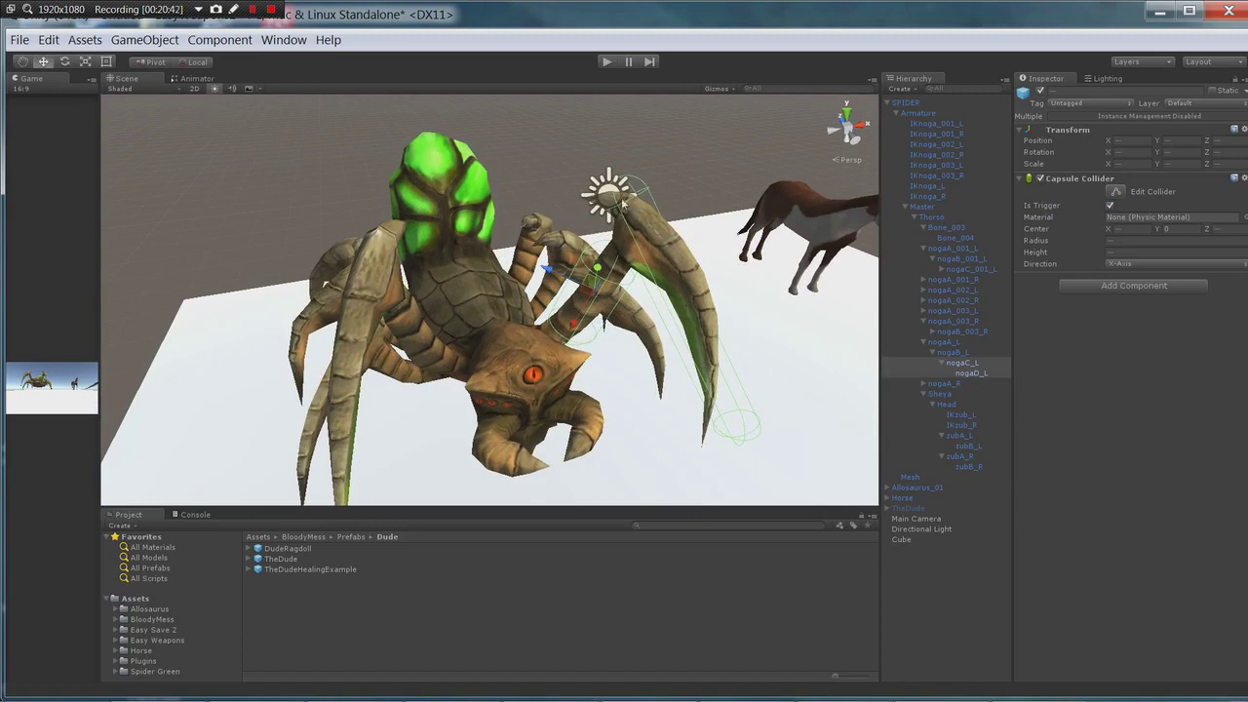
alt+drag(703, 204, 672, 220)
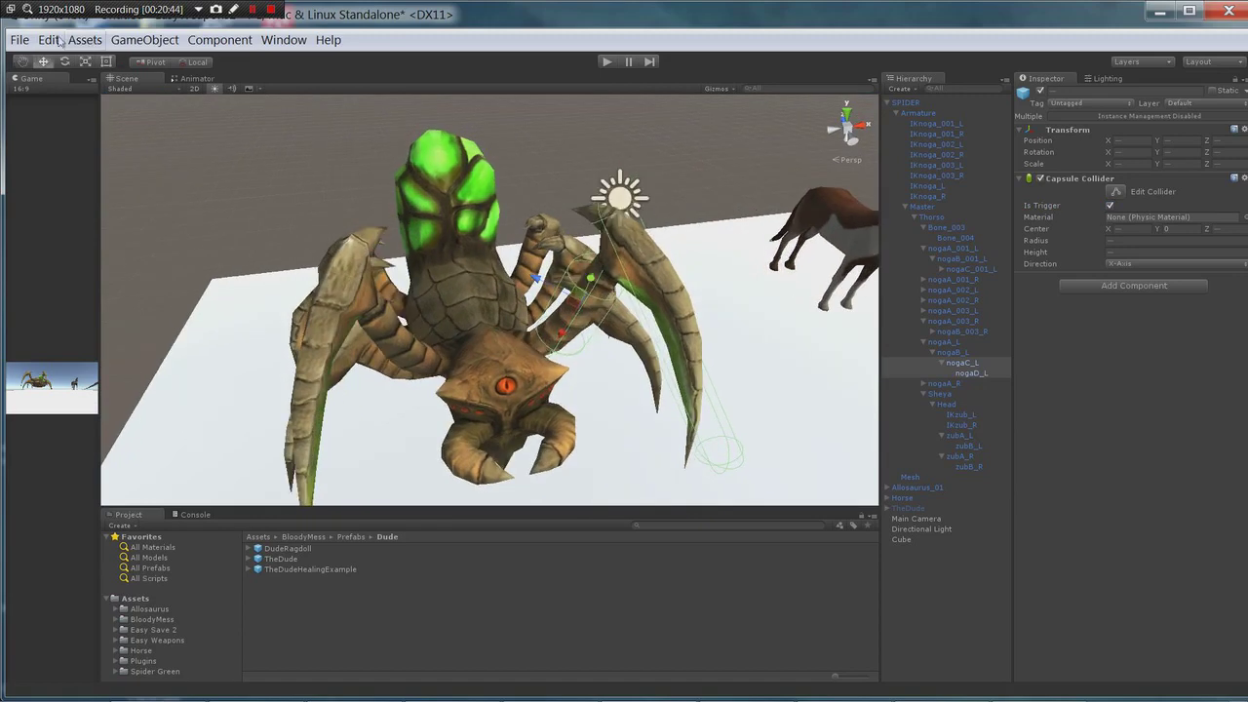
click(146, 43)
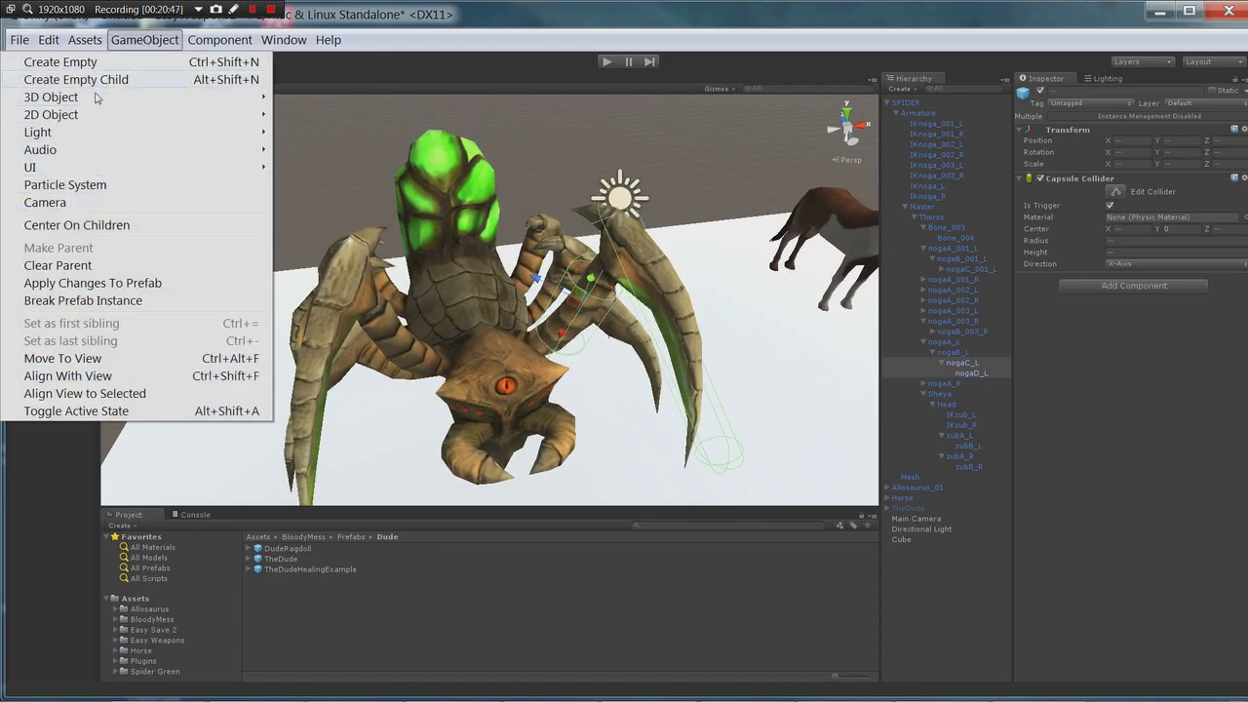
mouse_move(97, 100)
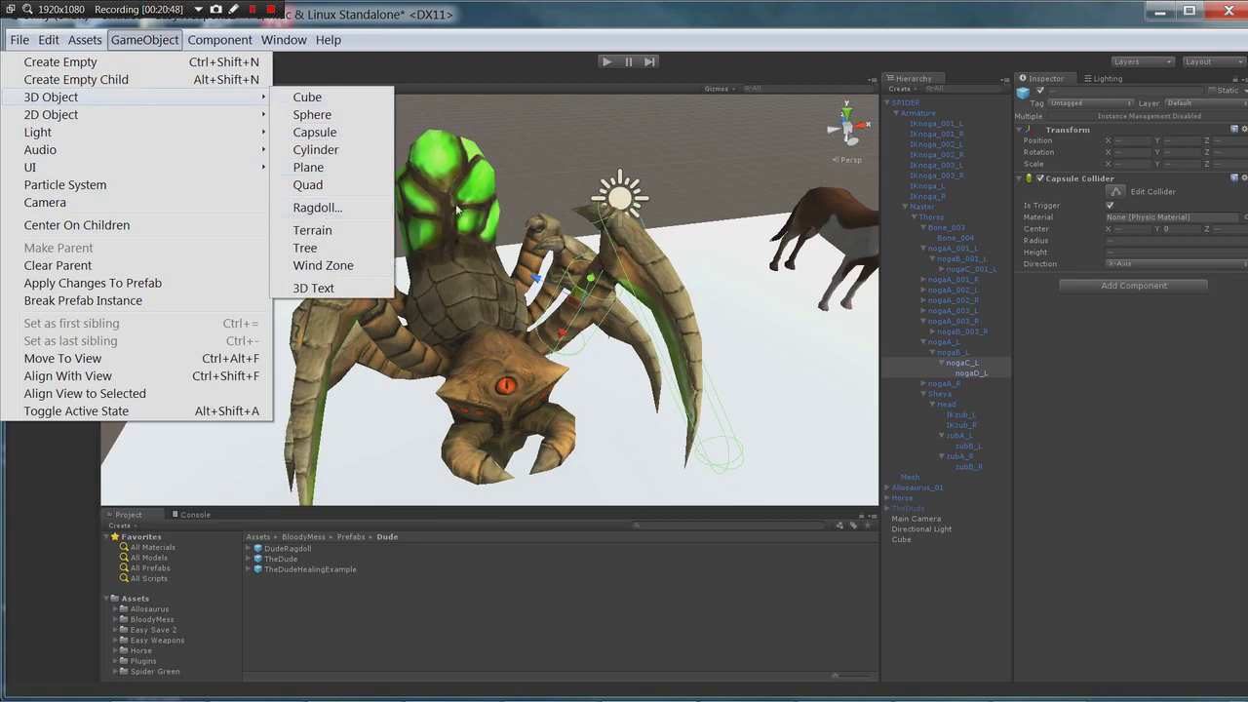
click(728, 261)
alt+drag(730, 282, 697, 264)
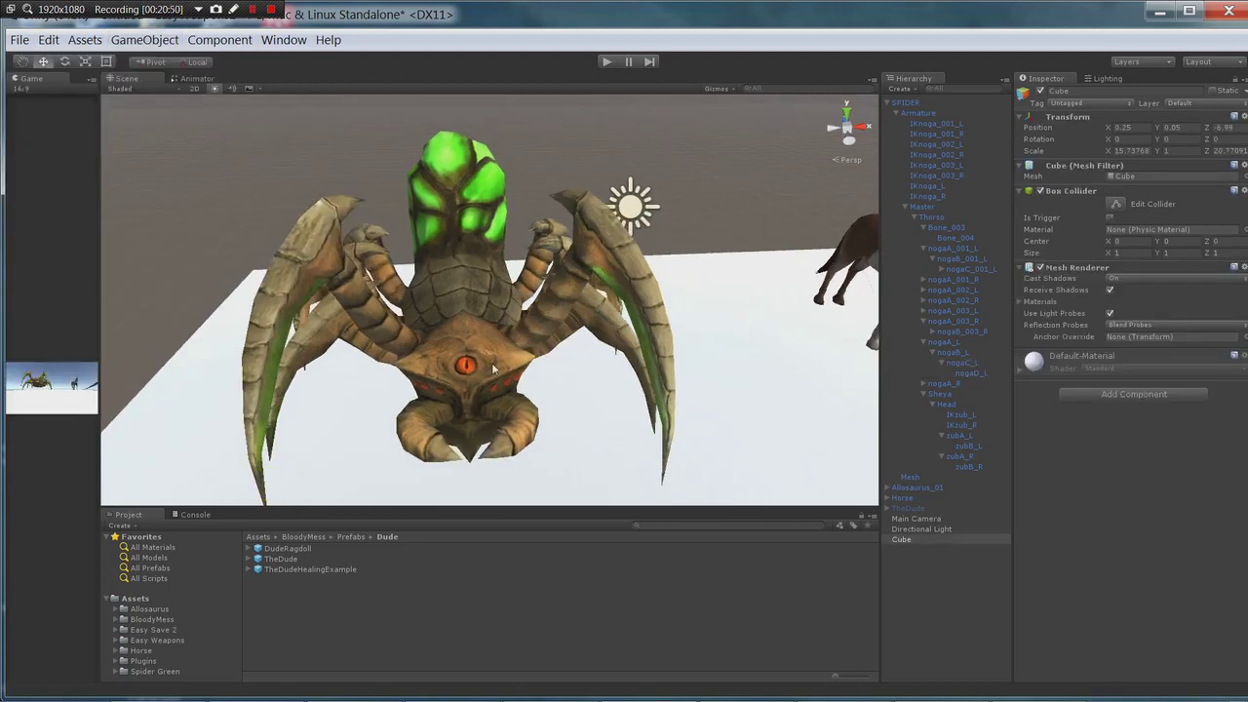
click(527, 363)
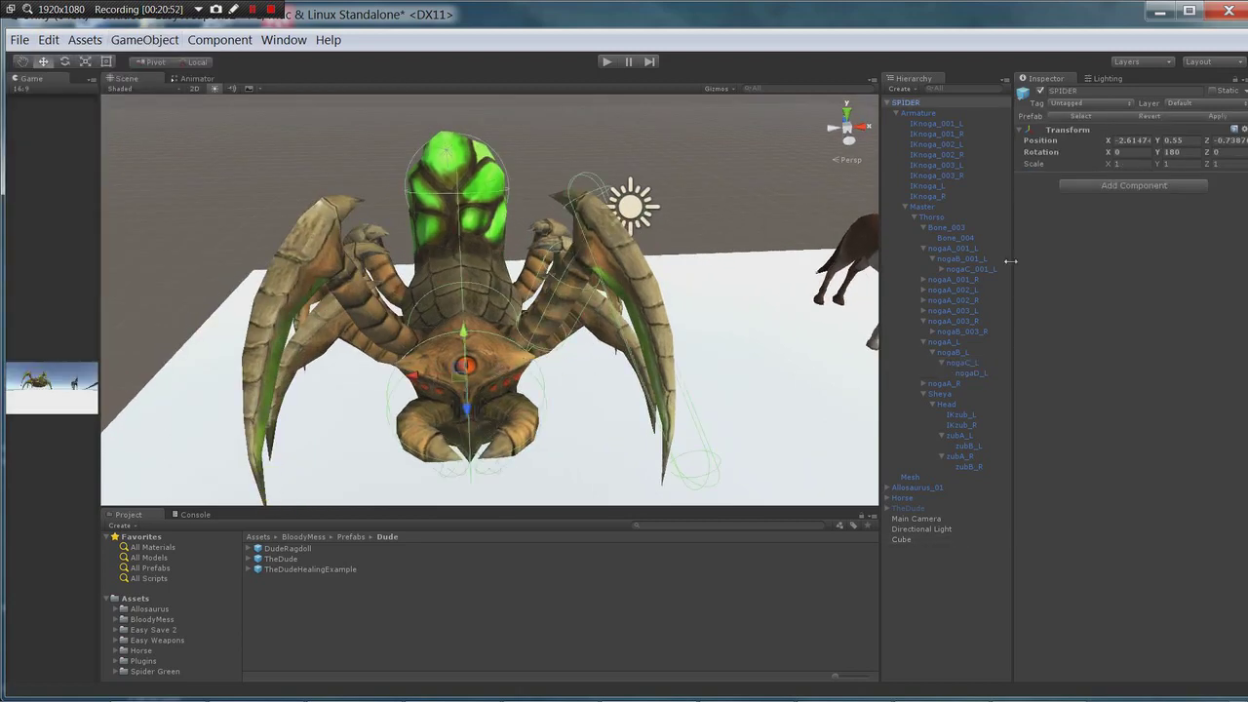
Remove the Character Joint and Rigidbody components from the Head bone
click(945, 404)
right_click(1082, 289)
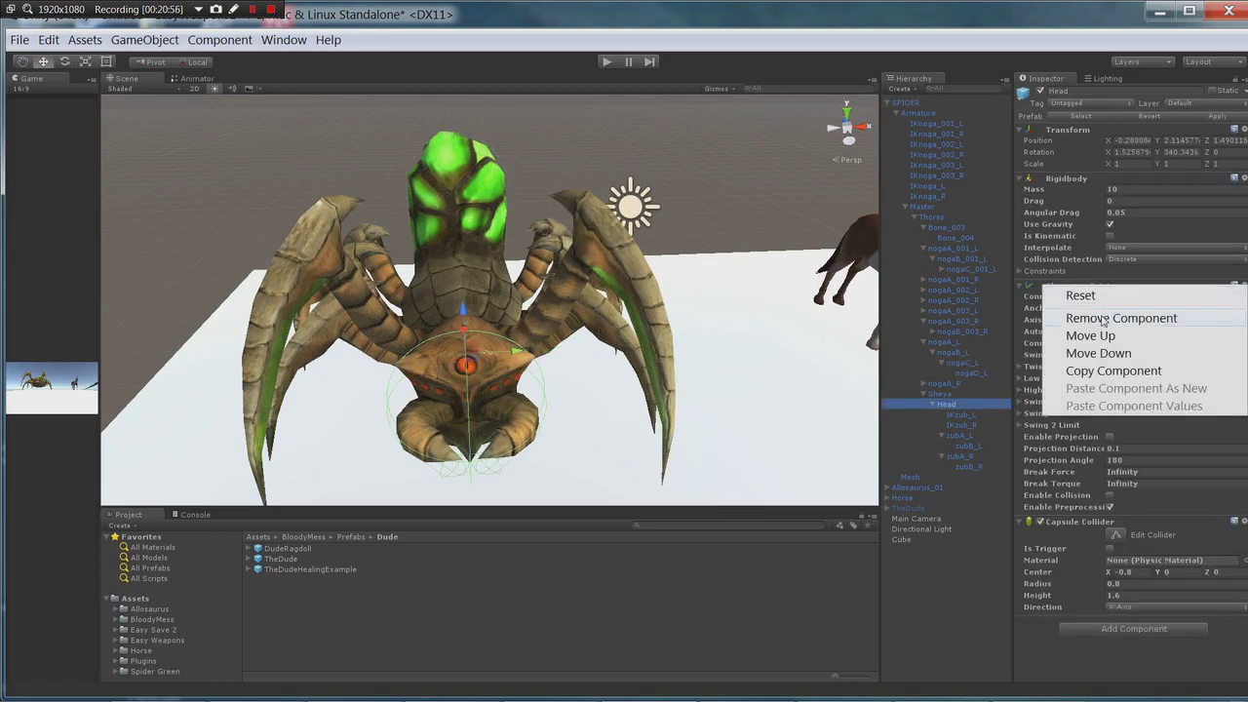
click(1098, 315)
right_click(1063, 178)
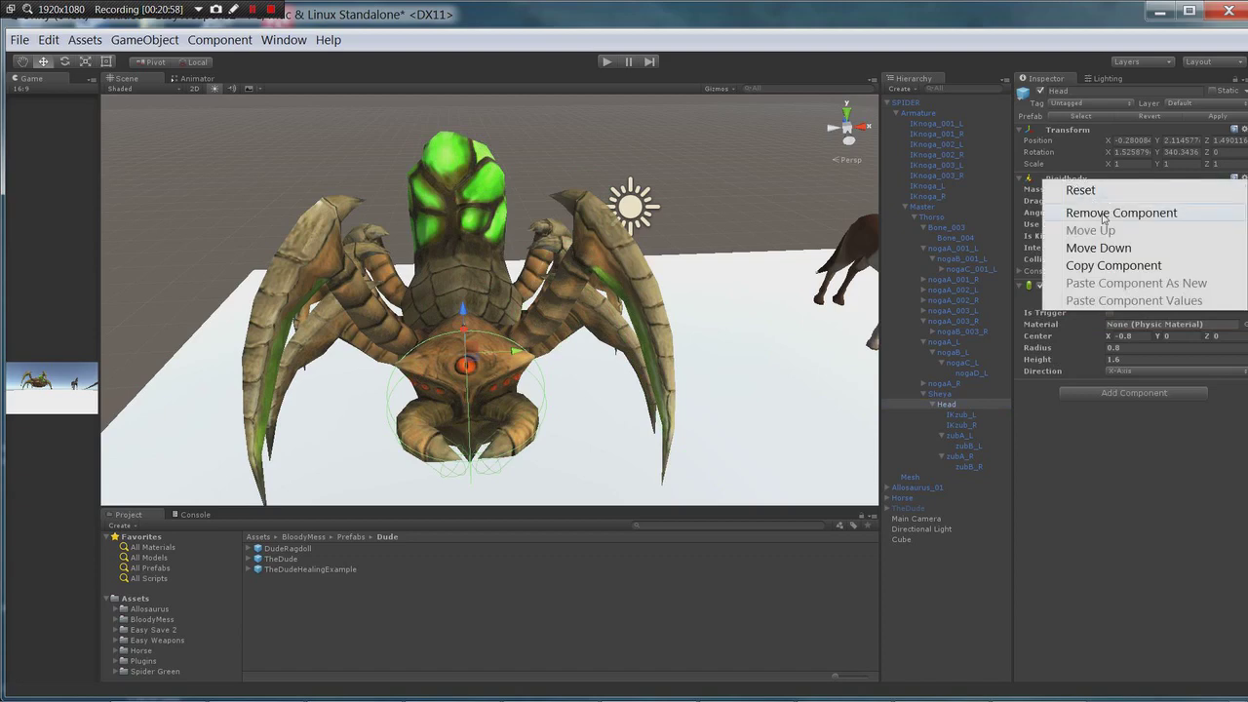
click(1102, 213)
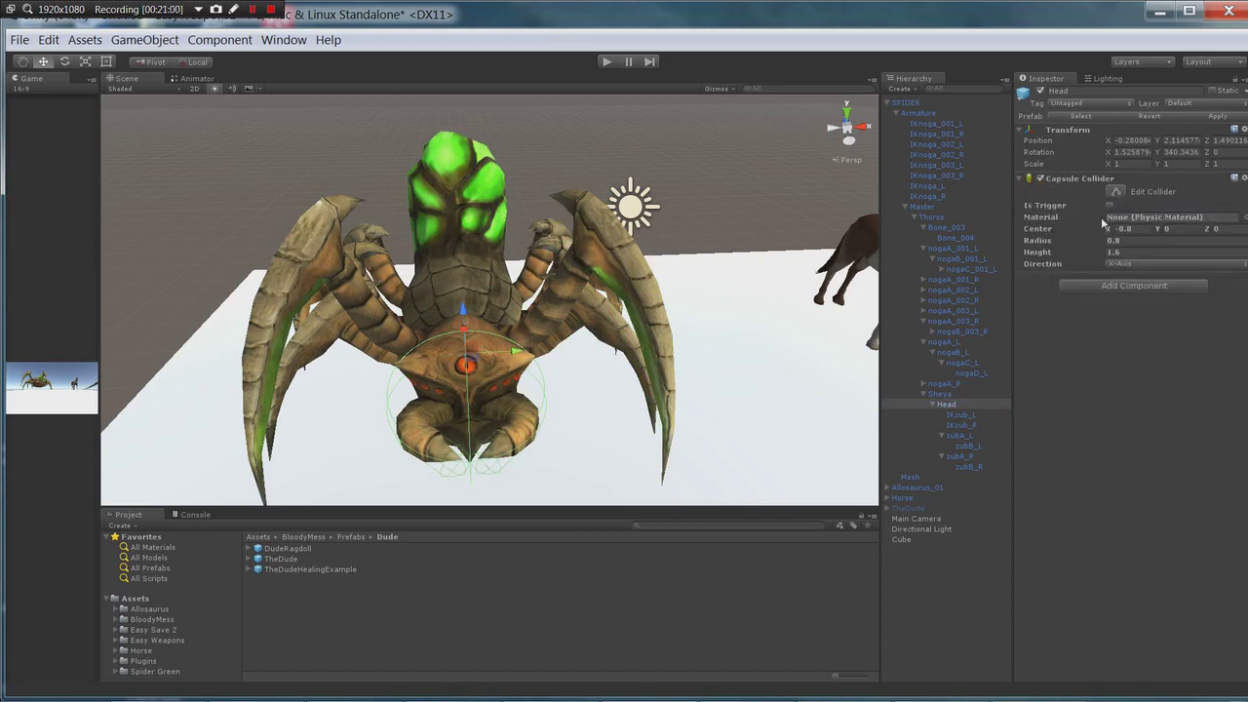
Toggle the Is Trigger setting on the Capsule Colliders of IKzub_L and IKzub_R together
alt+drag(832, 224, 659, 213)
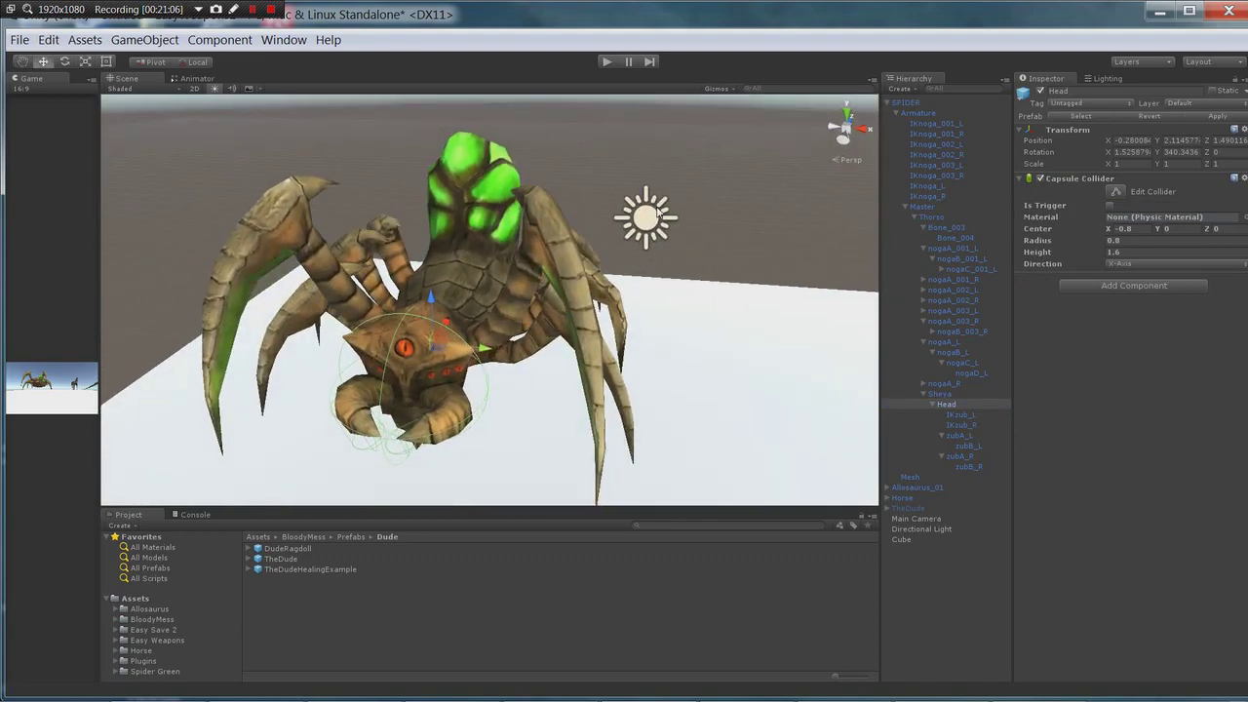
alt+drag(568, 220, 707, 223)
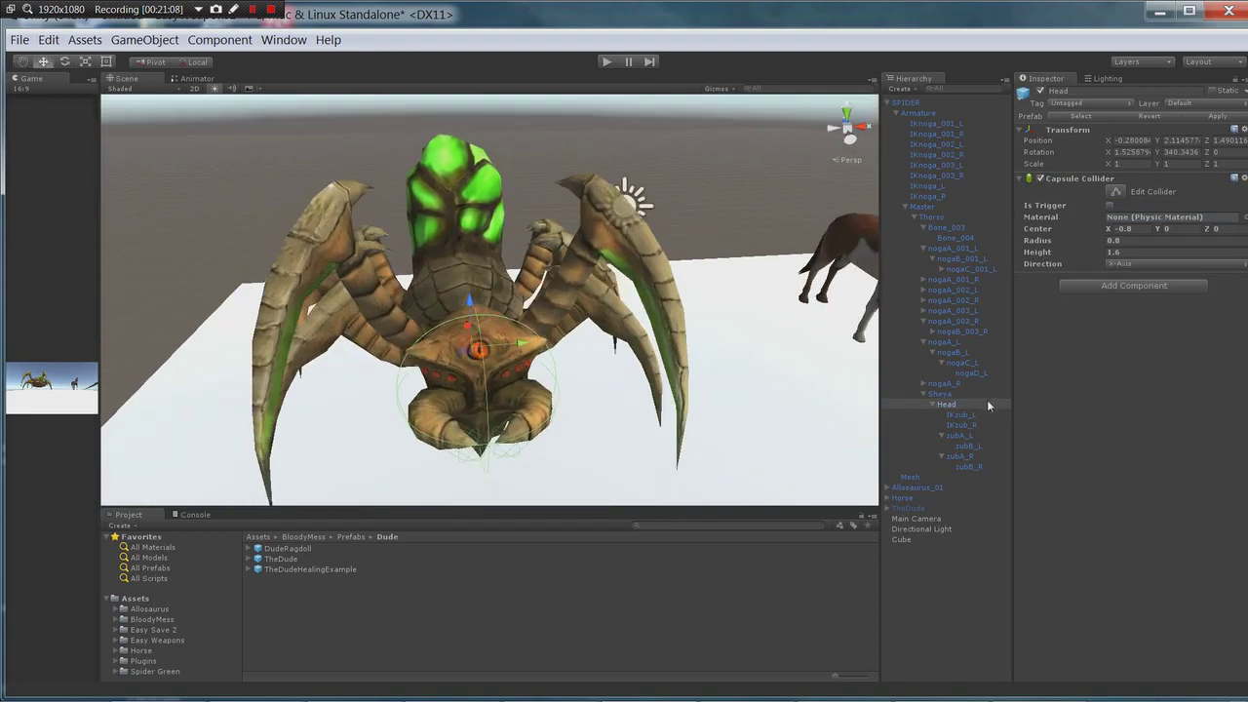
click(967, 426)
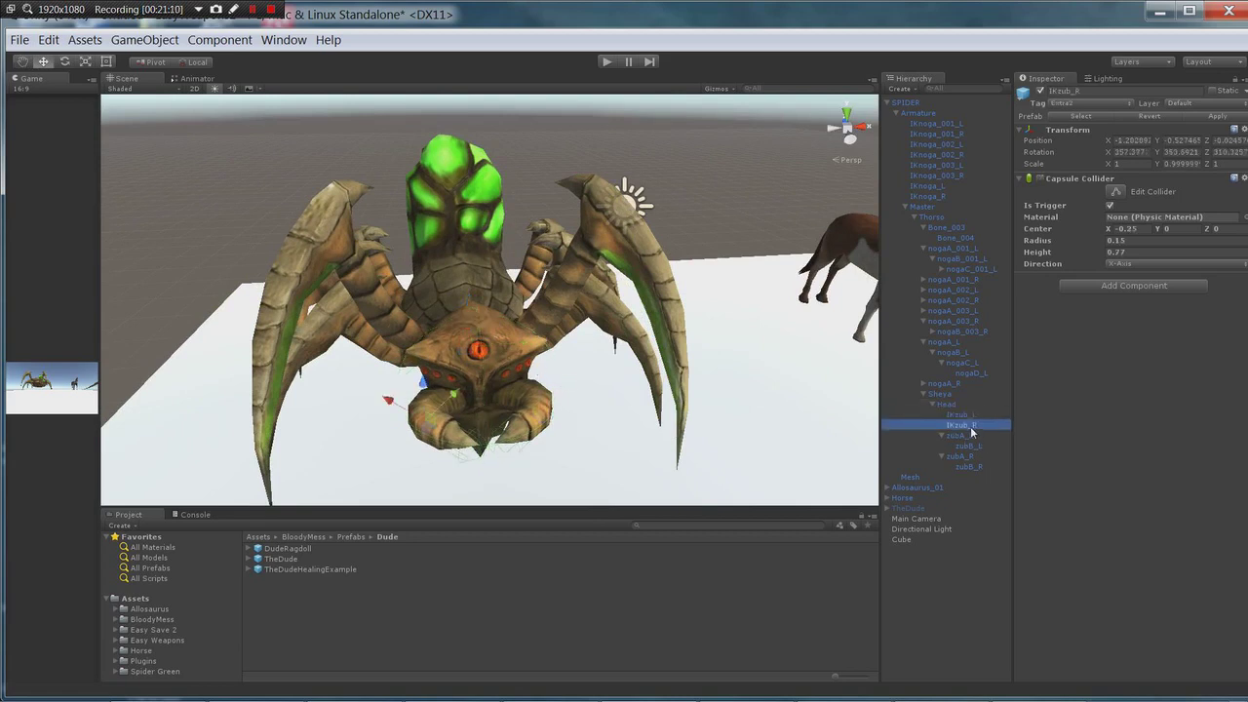
ctrl+click(973, 415)
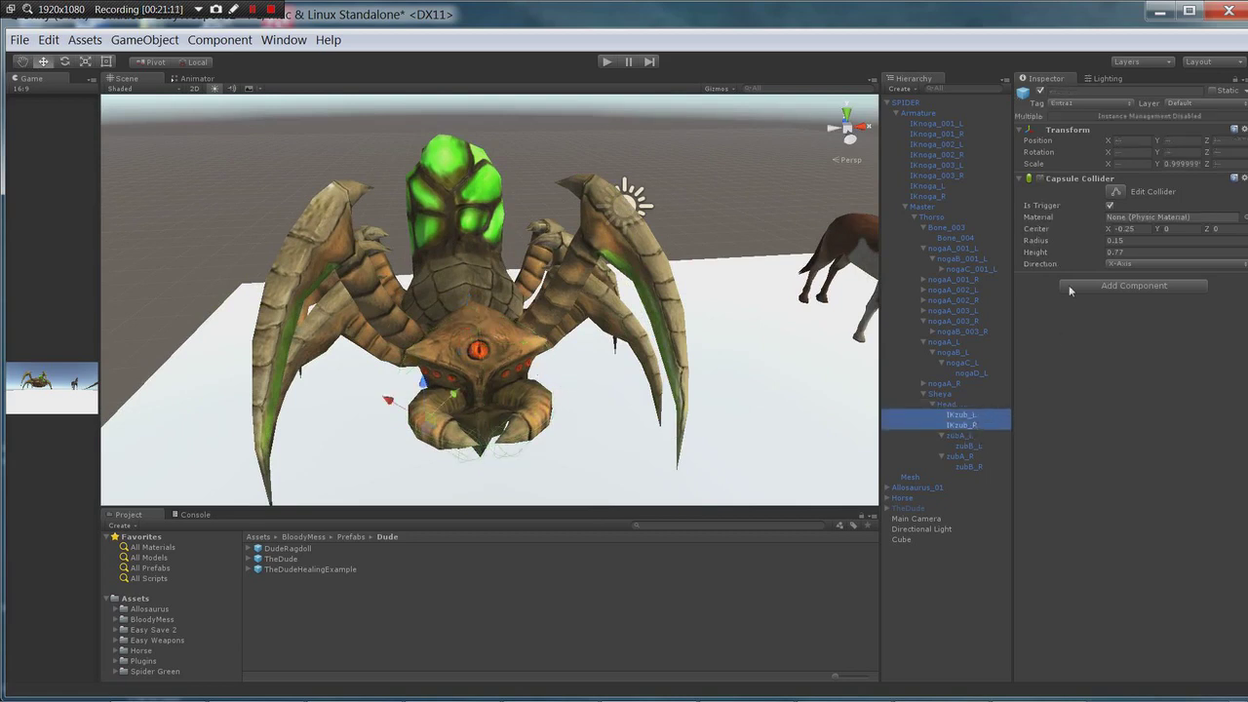
click(1109, 206)
Assign the RightForeArm tag to the Head bone
click(947, 403)
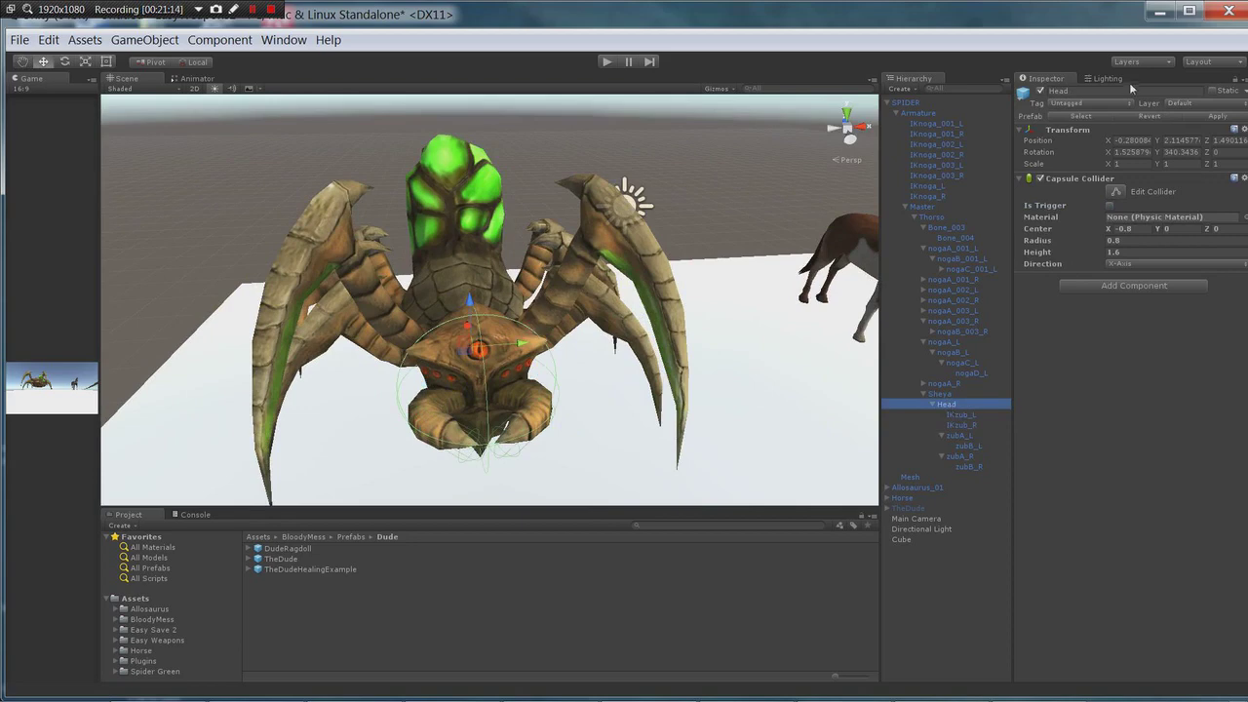
click(1106, 103)
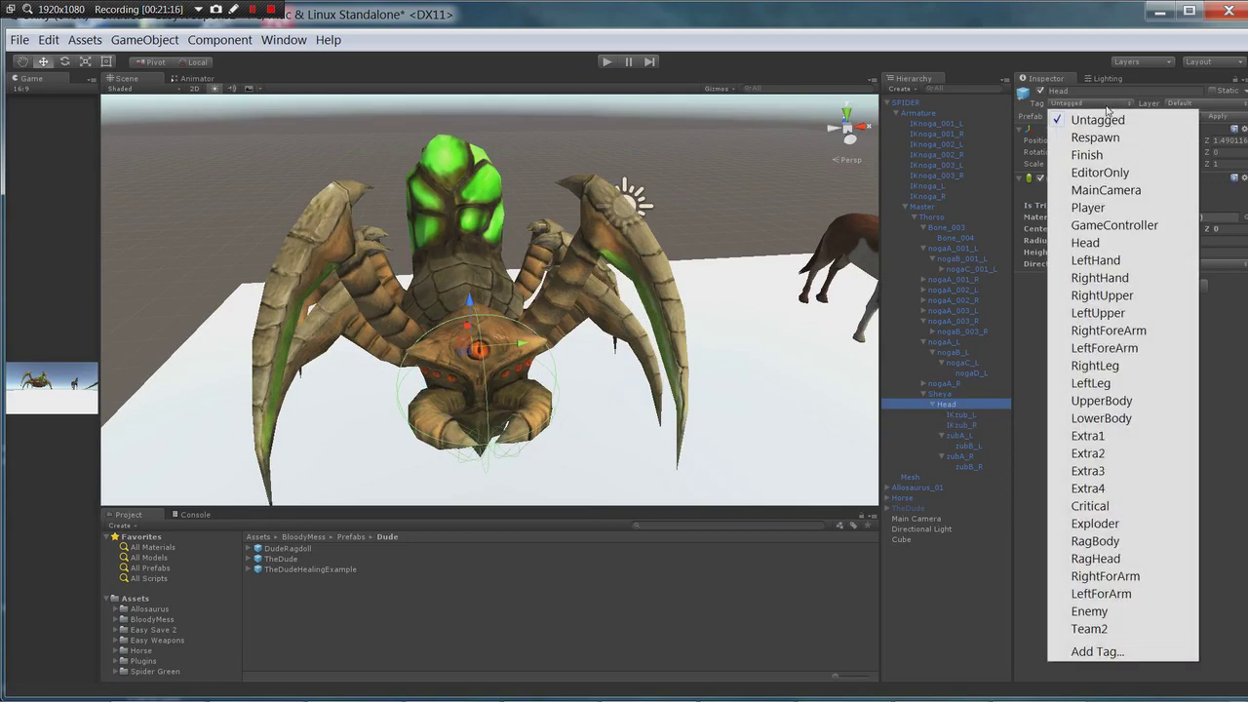
click(1031, 344)
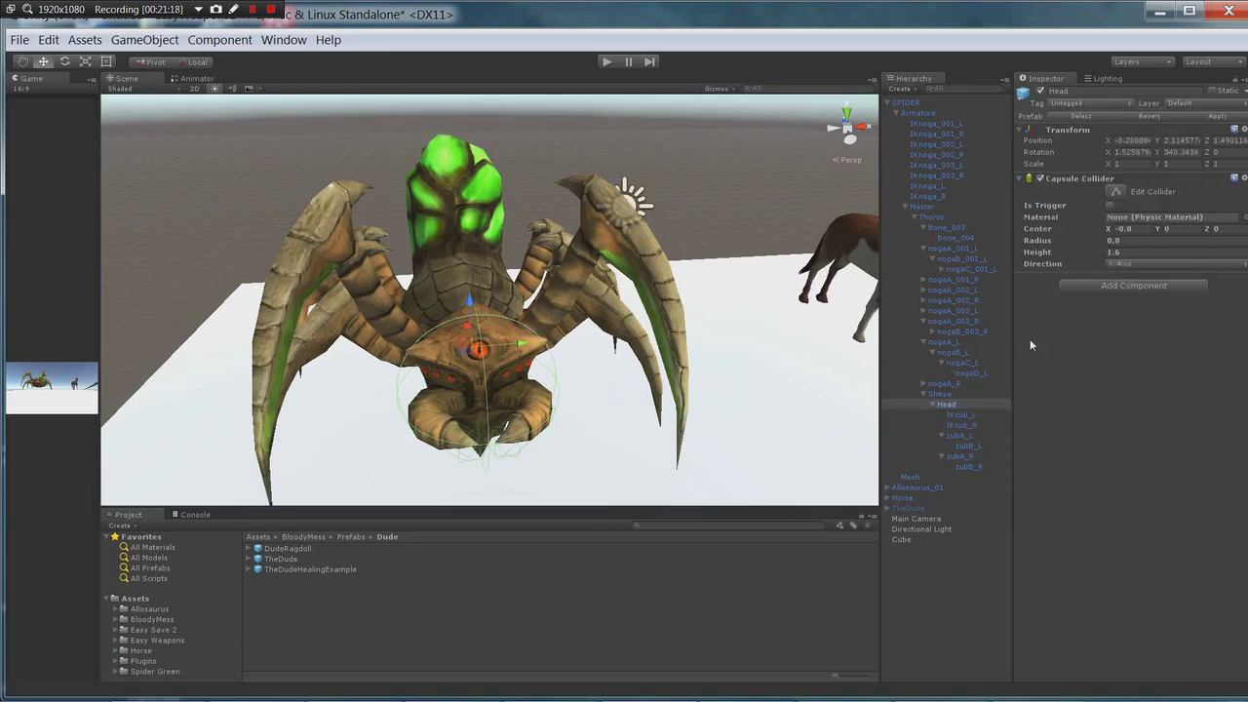
click(1085, 104)
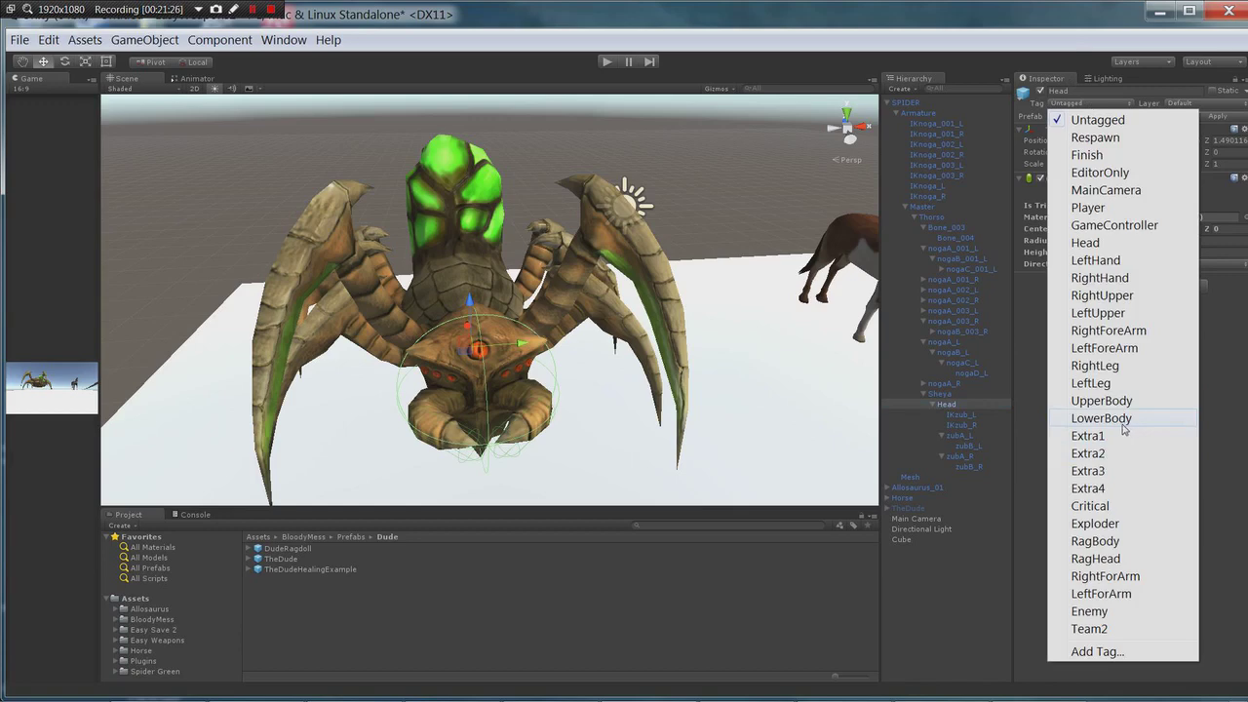
click(1107, 332)
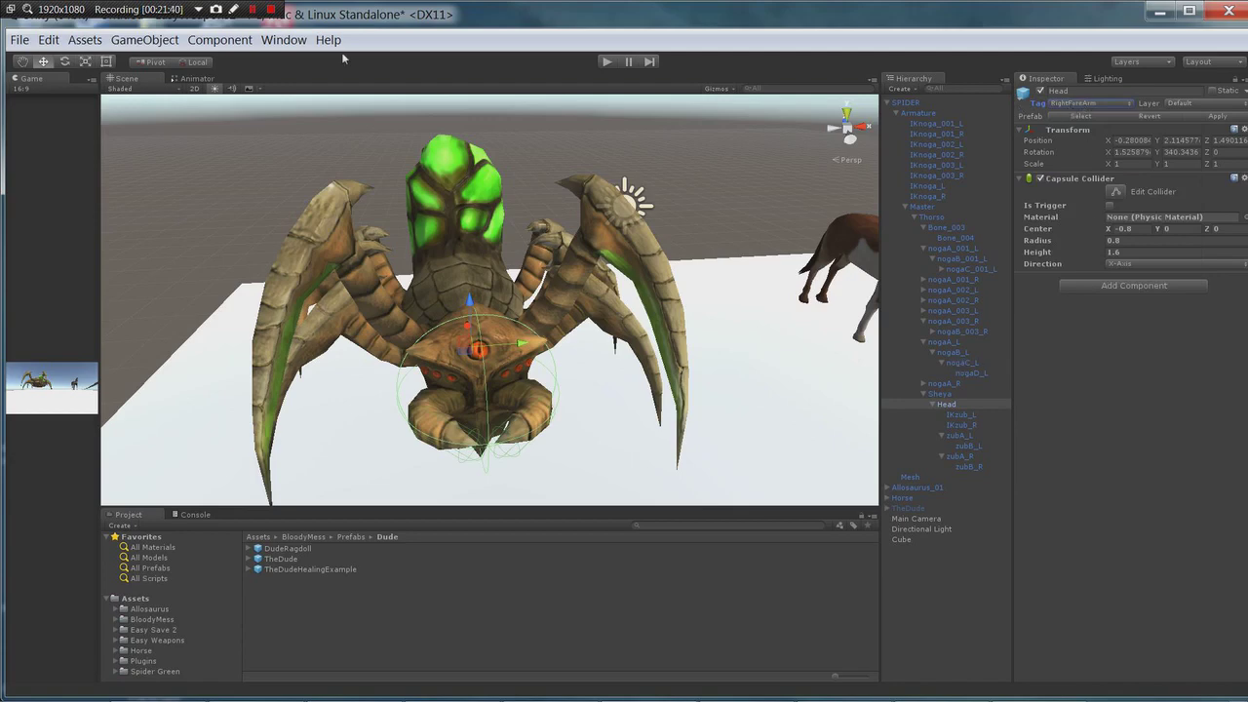
Open the project's Tags and Layers settings and expand the tag list to the RightLeg entry
click(48, 39)
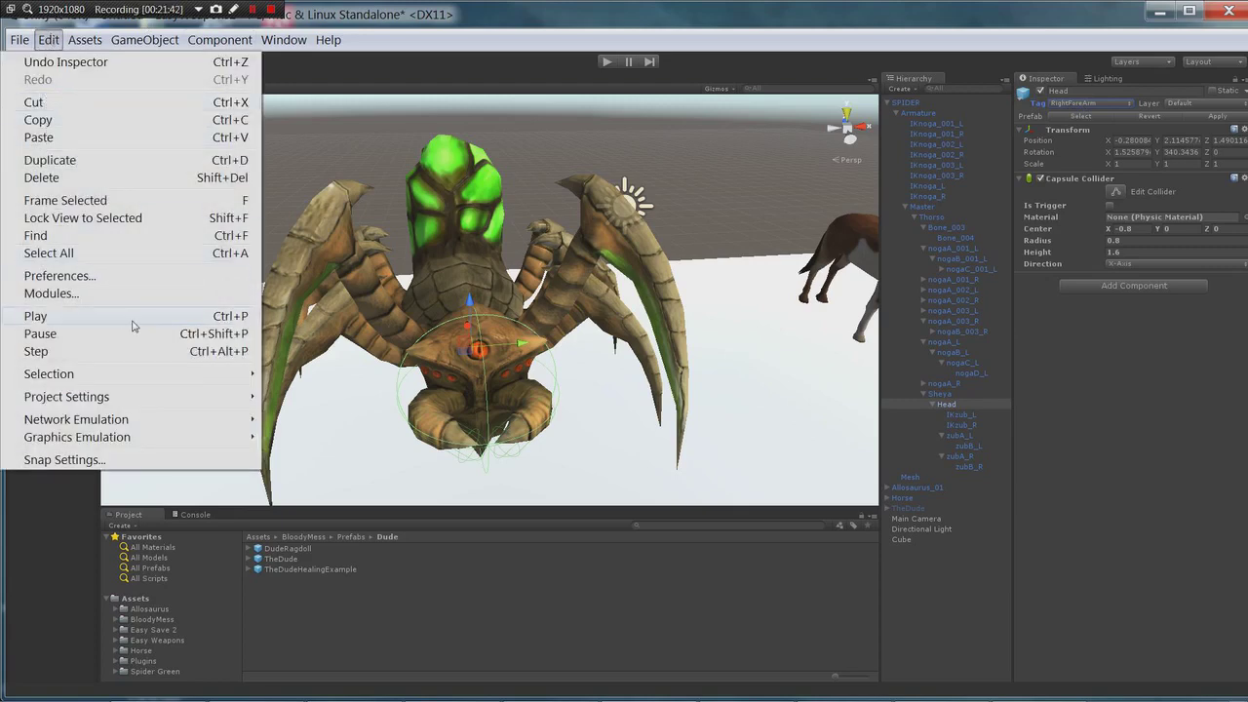
mouse_move(211, 394)
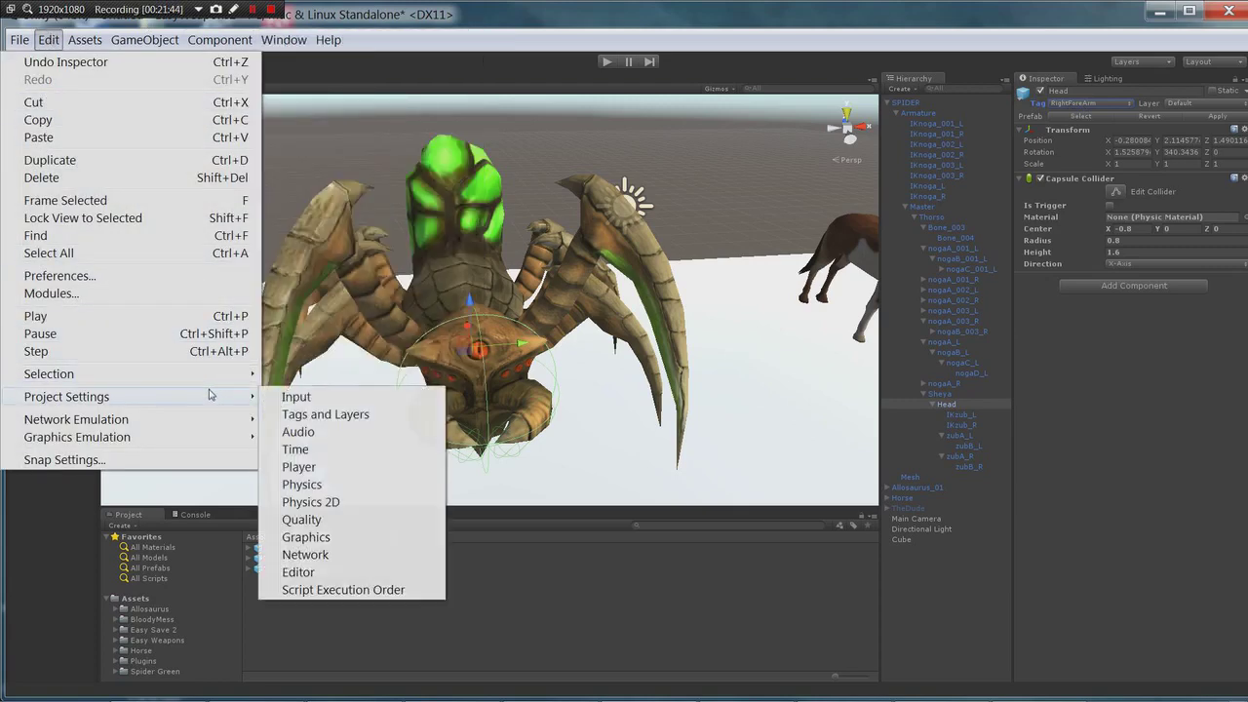
click(328, 418)
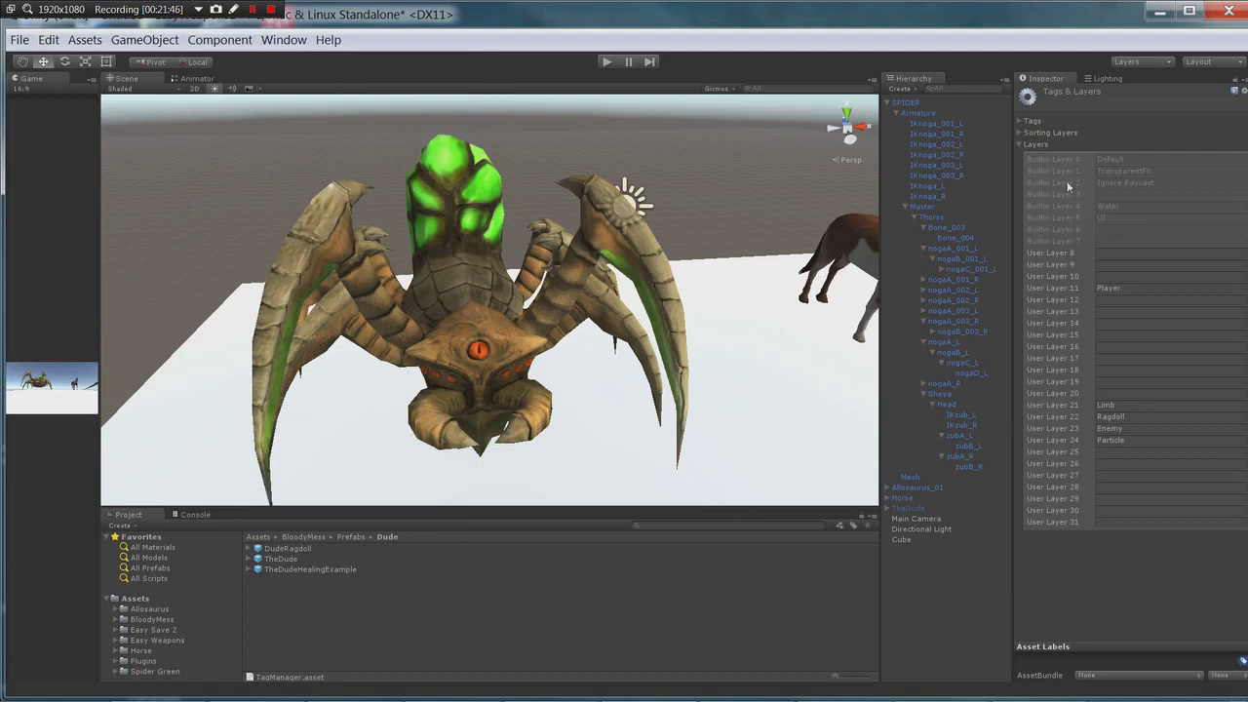
click(1028, 124)
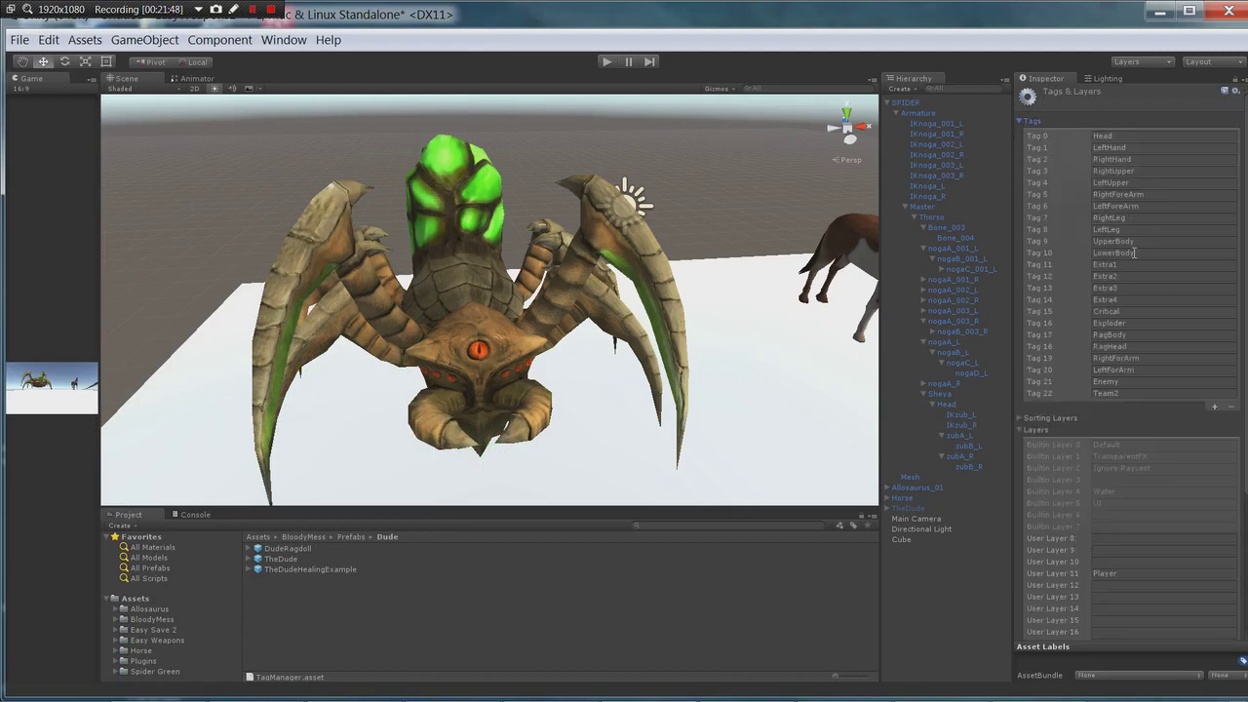
click(1134, 217)
Switch to MonoDevelop, close the Explosion.cs and Weapon.cs scripts, and open CharacterSetup.cs from BloodyMess > Scripts > BloodyMessCore
mouse_move(441, 694)
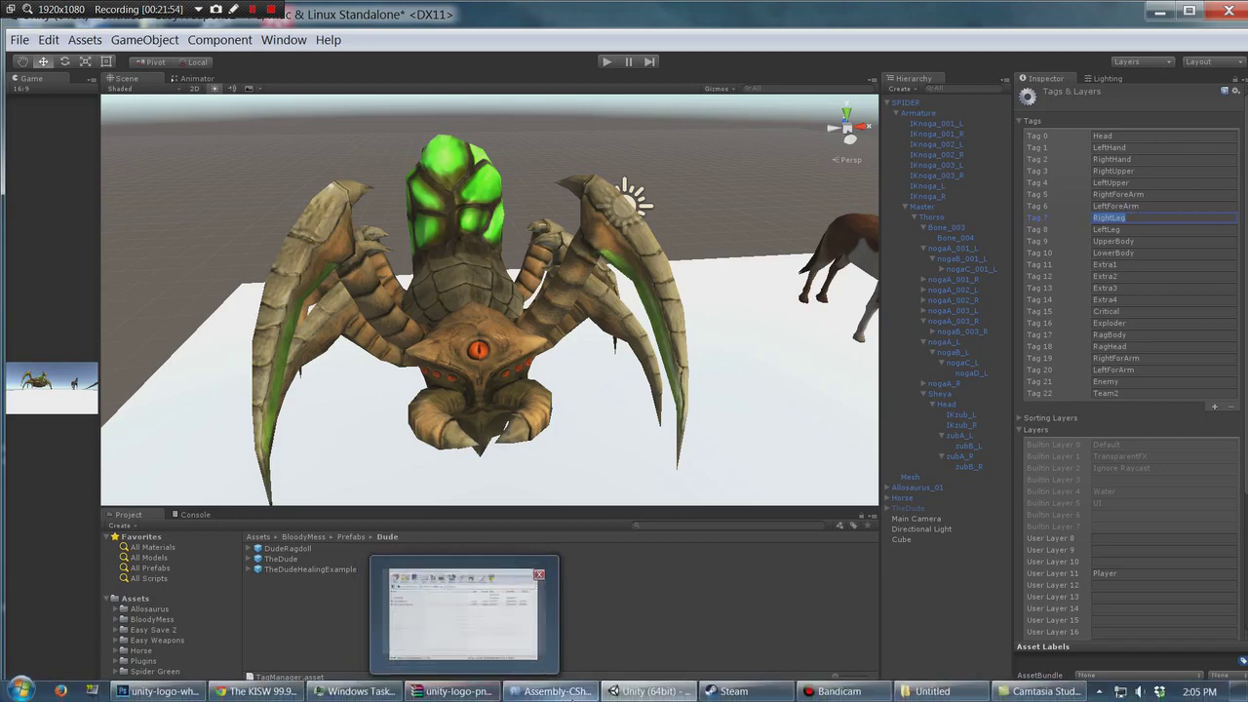
click(468, 610)
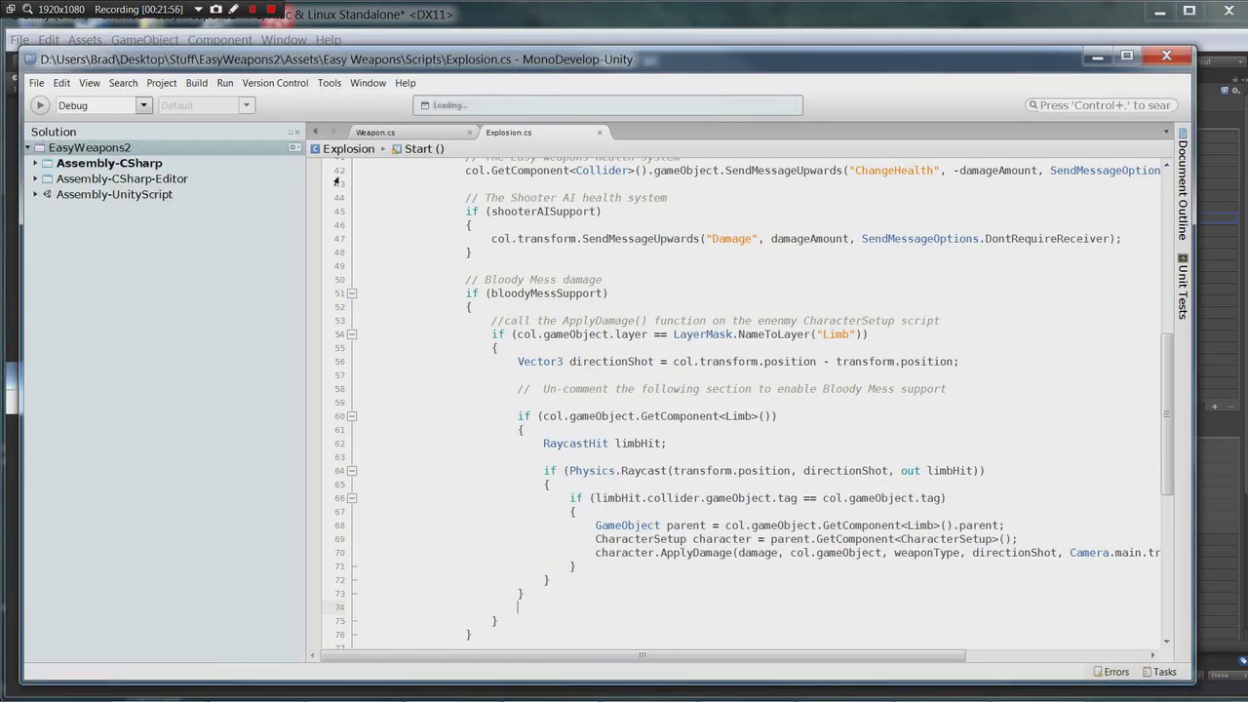
click(601, 132)
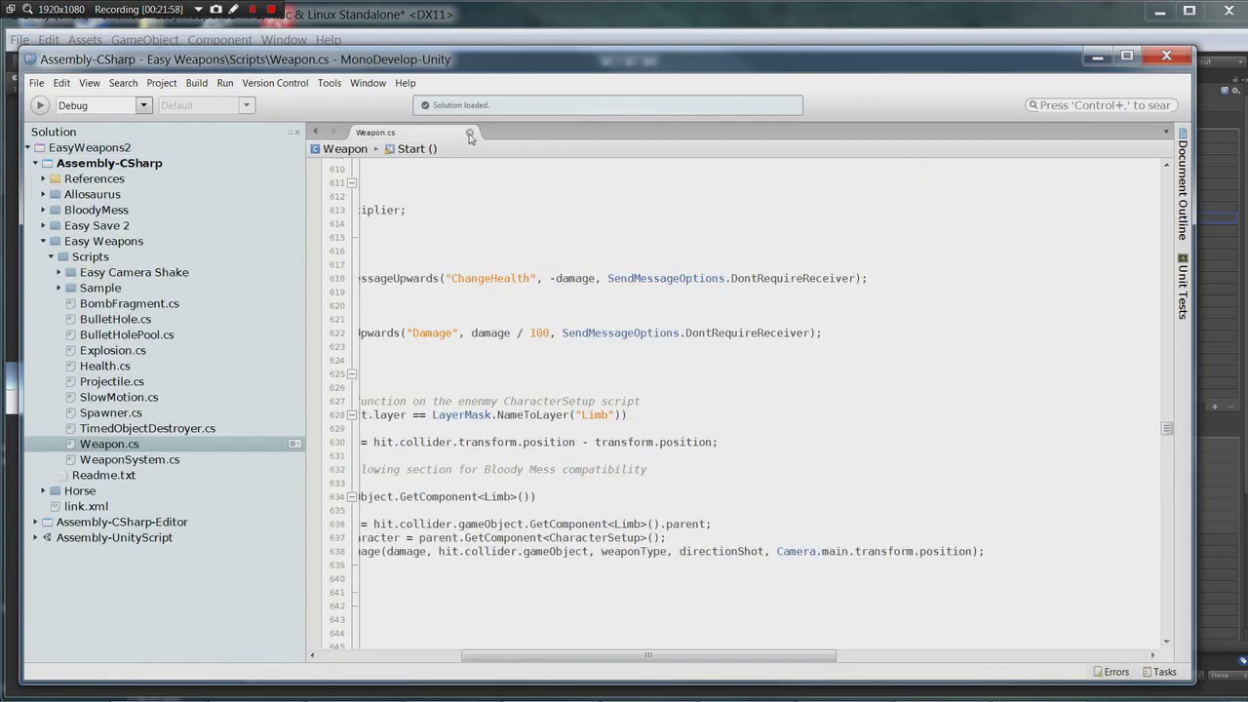
click(469, 133)
click(43, 210)
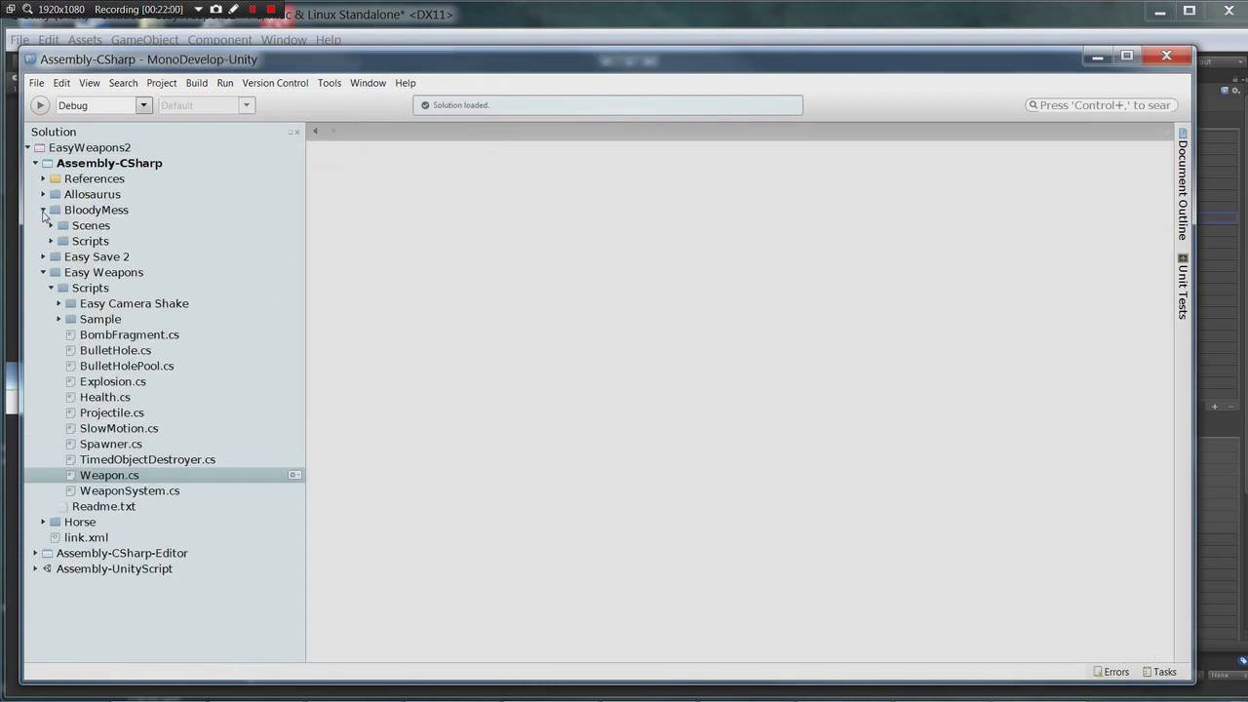
click(51, 241)
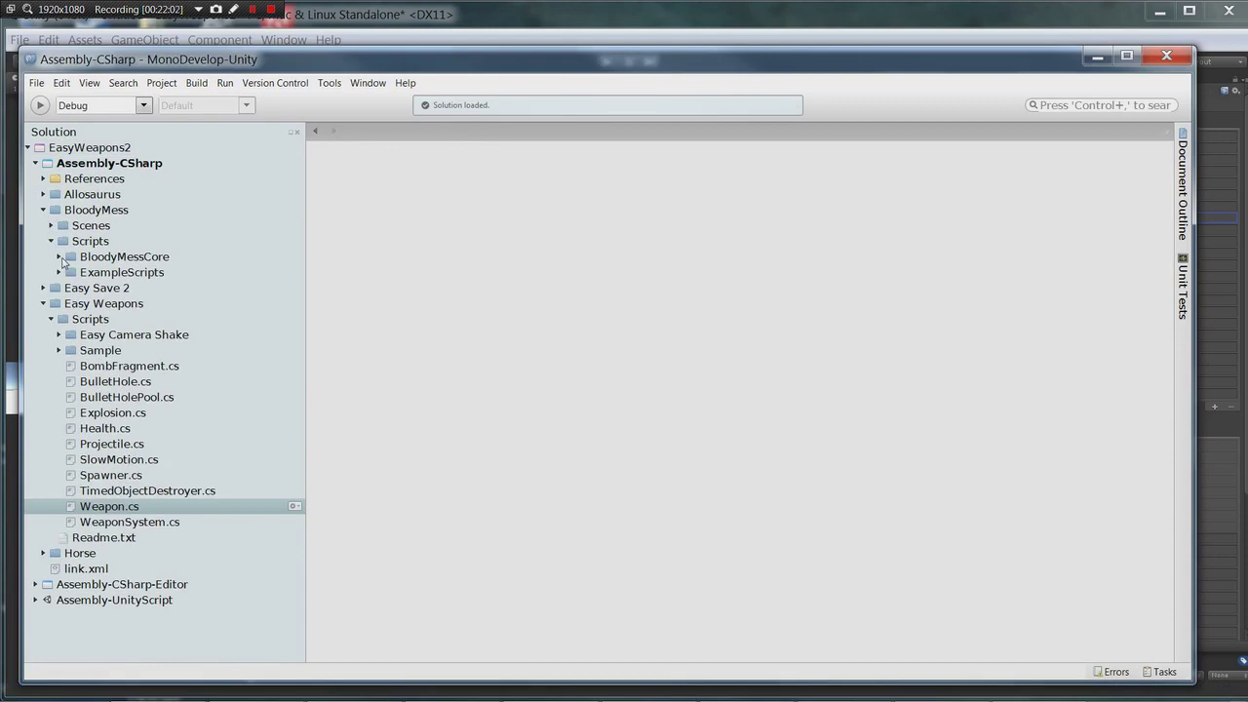
click(60, 256)
double_click(115, 272)
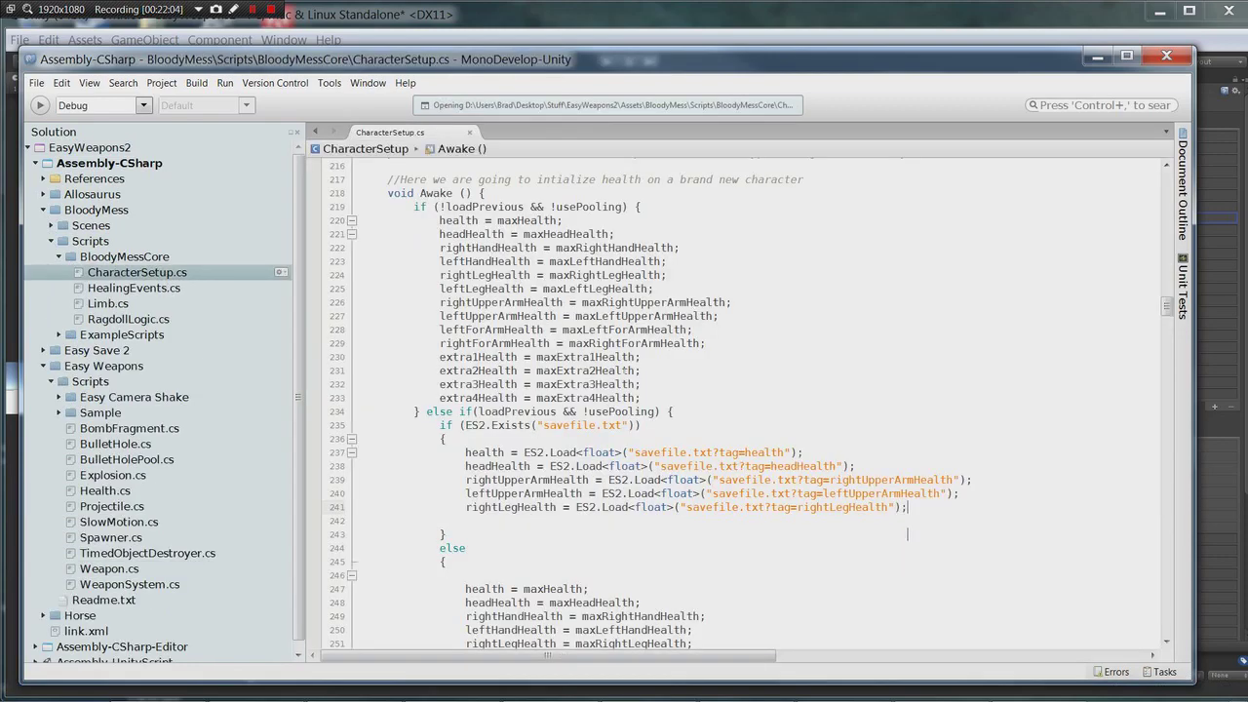
Examine how body-part tags are handled in the CharacterSetup.cs damage cases and in RagdollLogic.cs
drag(1166, 305, 1162, 385)
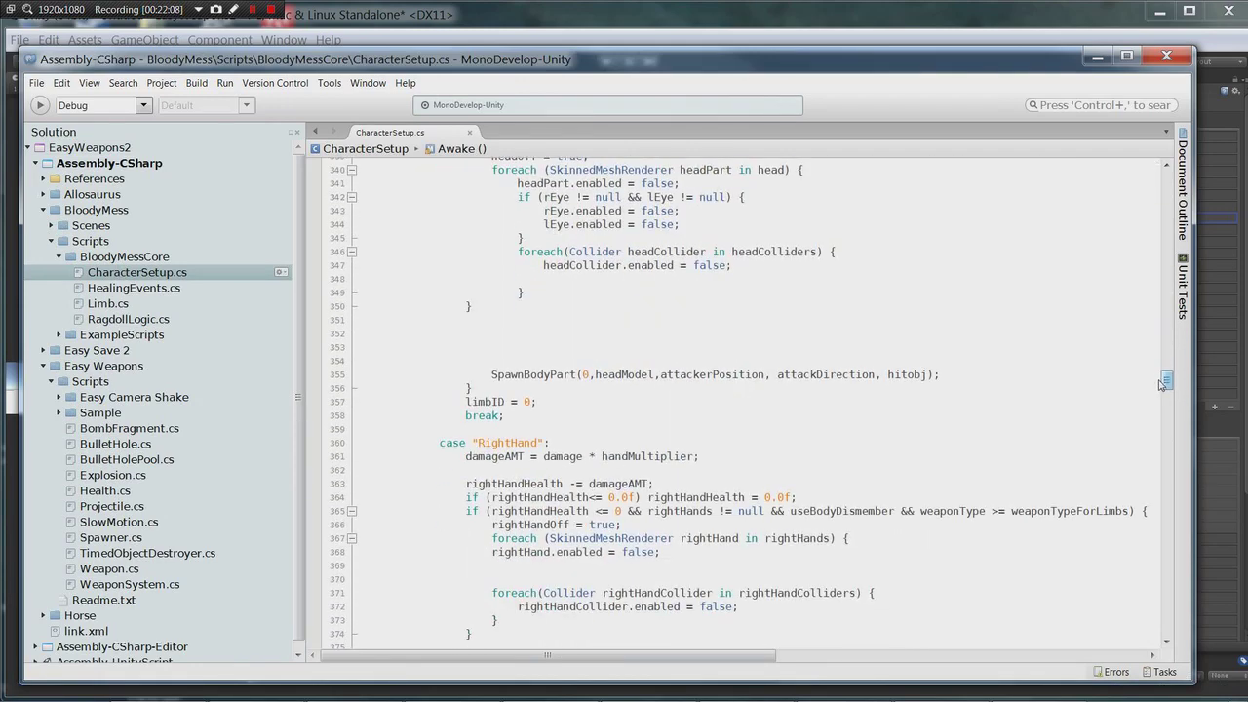
mouse_move(979, 59)
mouse_down()
mouse_move(993, 348)
mouse_move(1031, 310)
mouse_move(993, 60)
mouse_up()
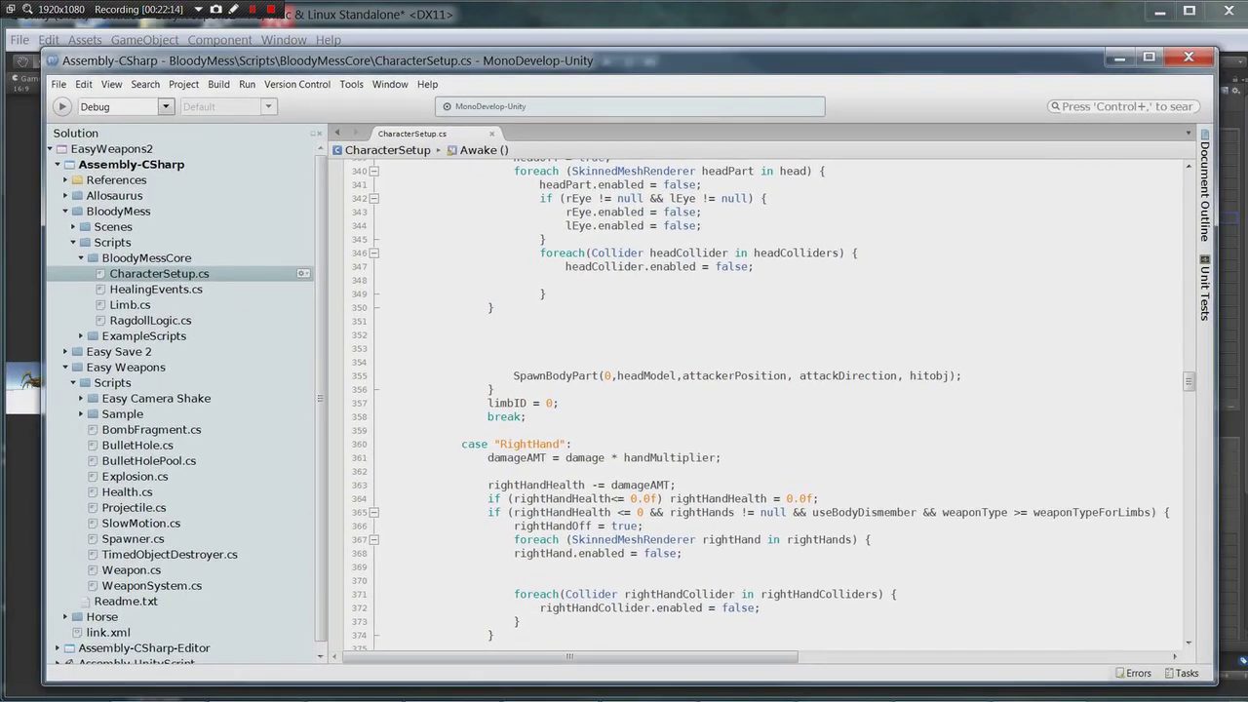
drag(1190, 388, 1191, 417)
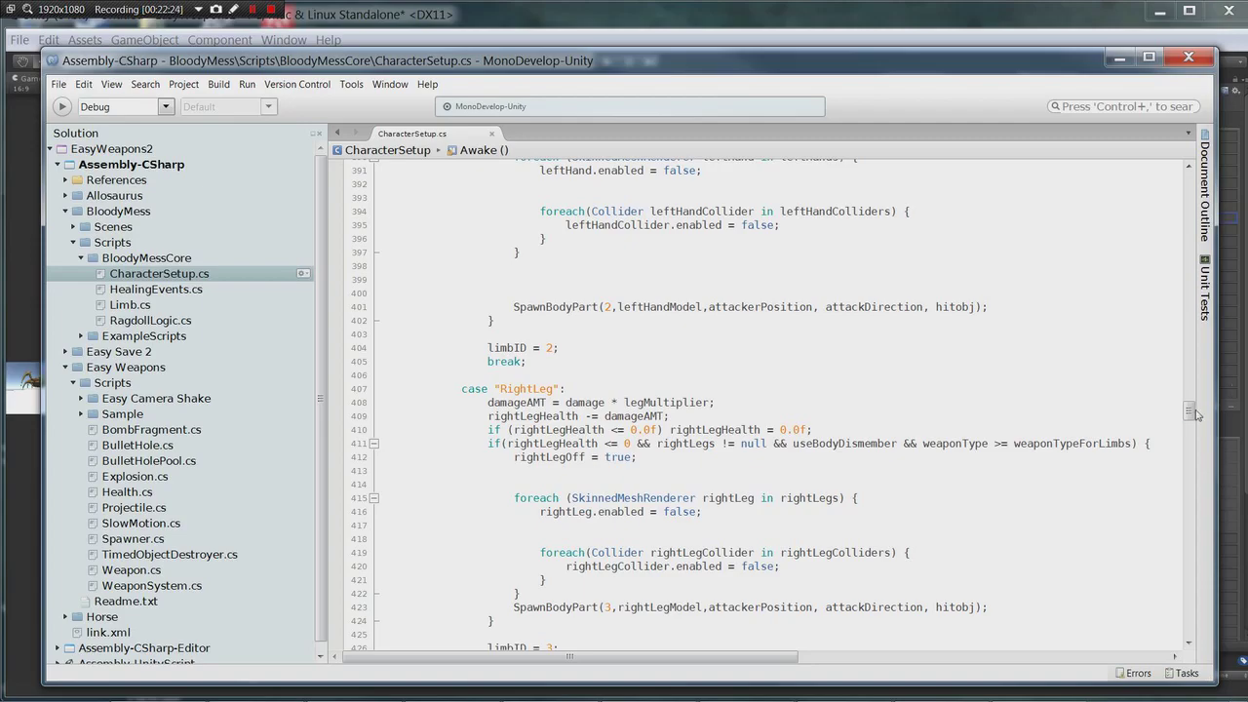
drag(1195, 414, 1195, 387)
double_click(205, 323)
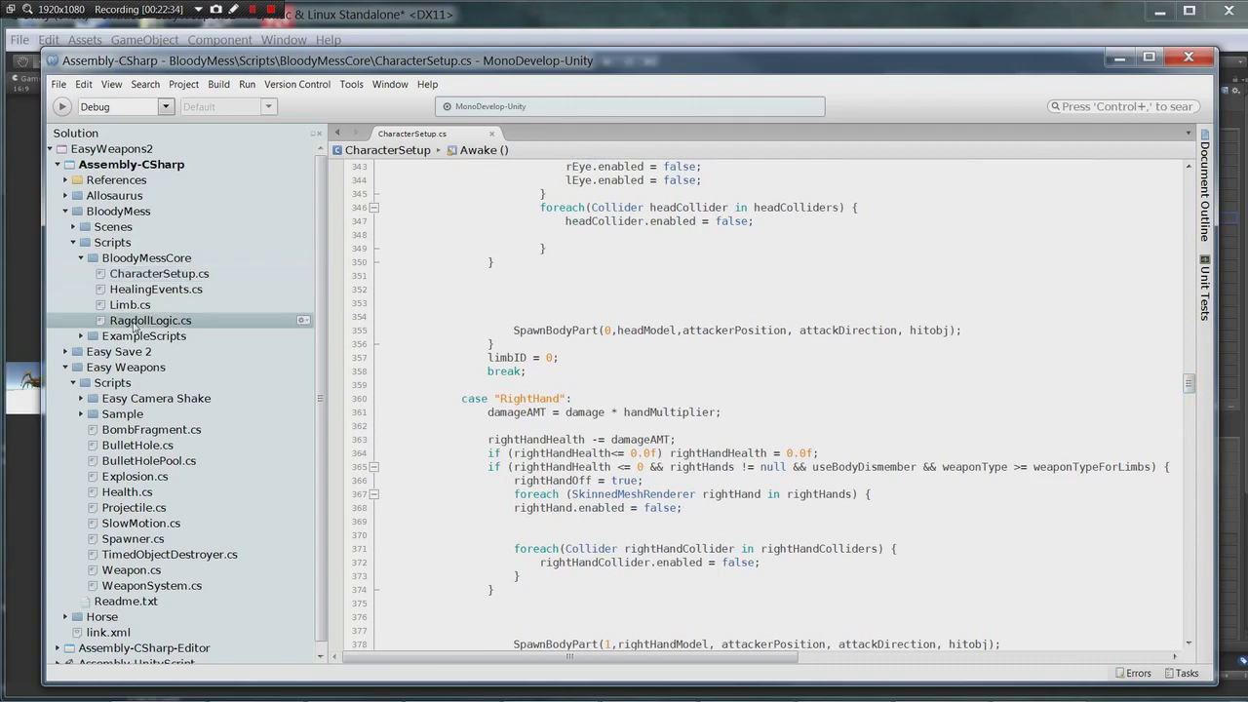
scroll(1180, 358, down, 20)
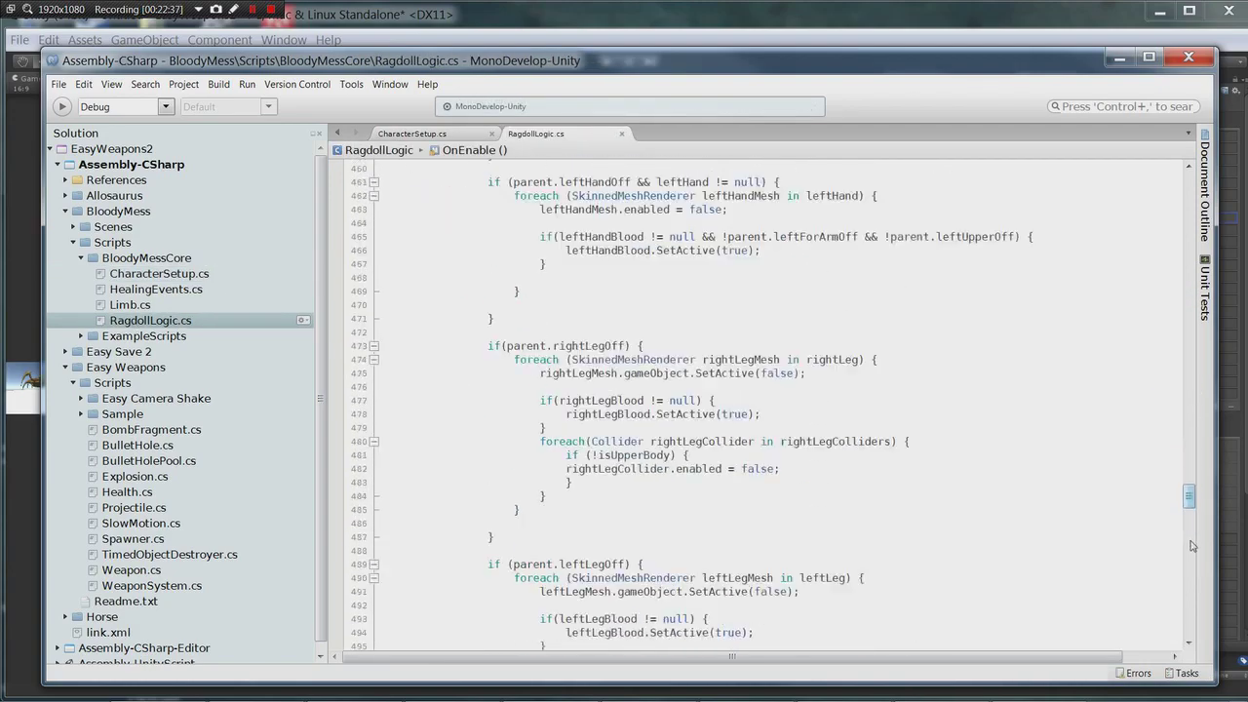
scroll(1180, 358, up, 20)
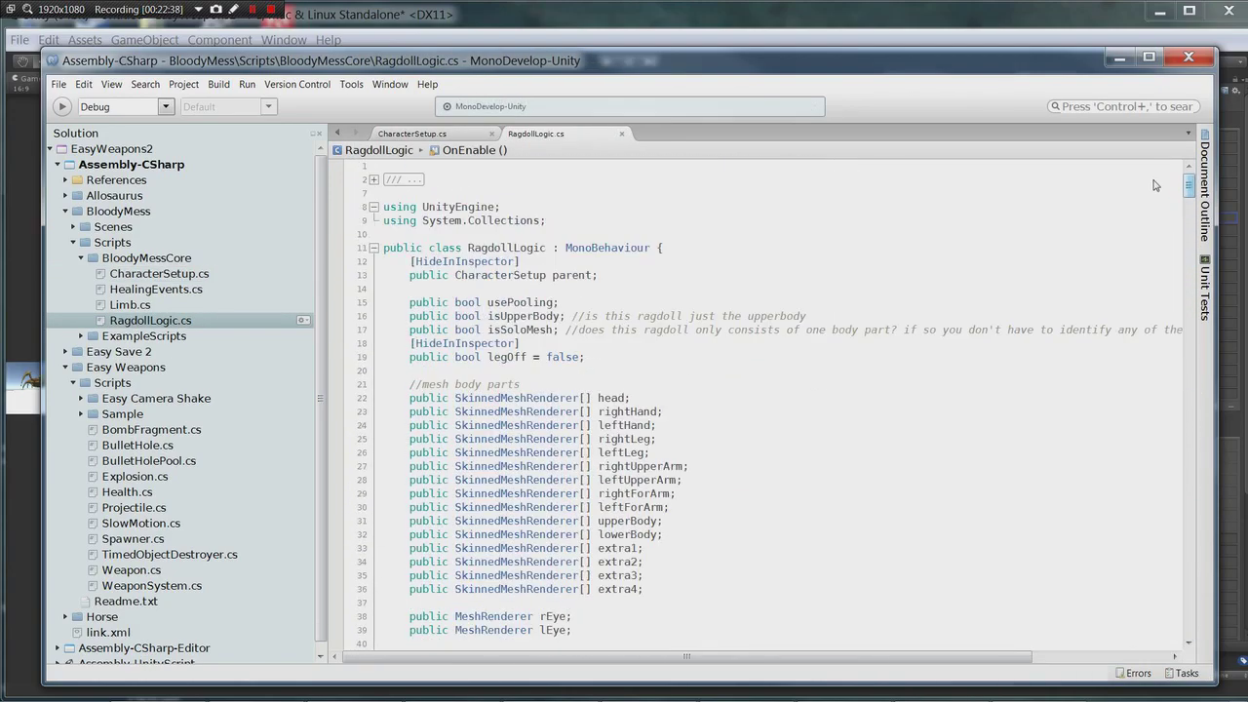
click(436, 135)
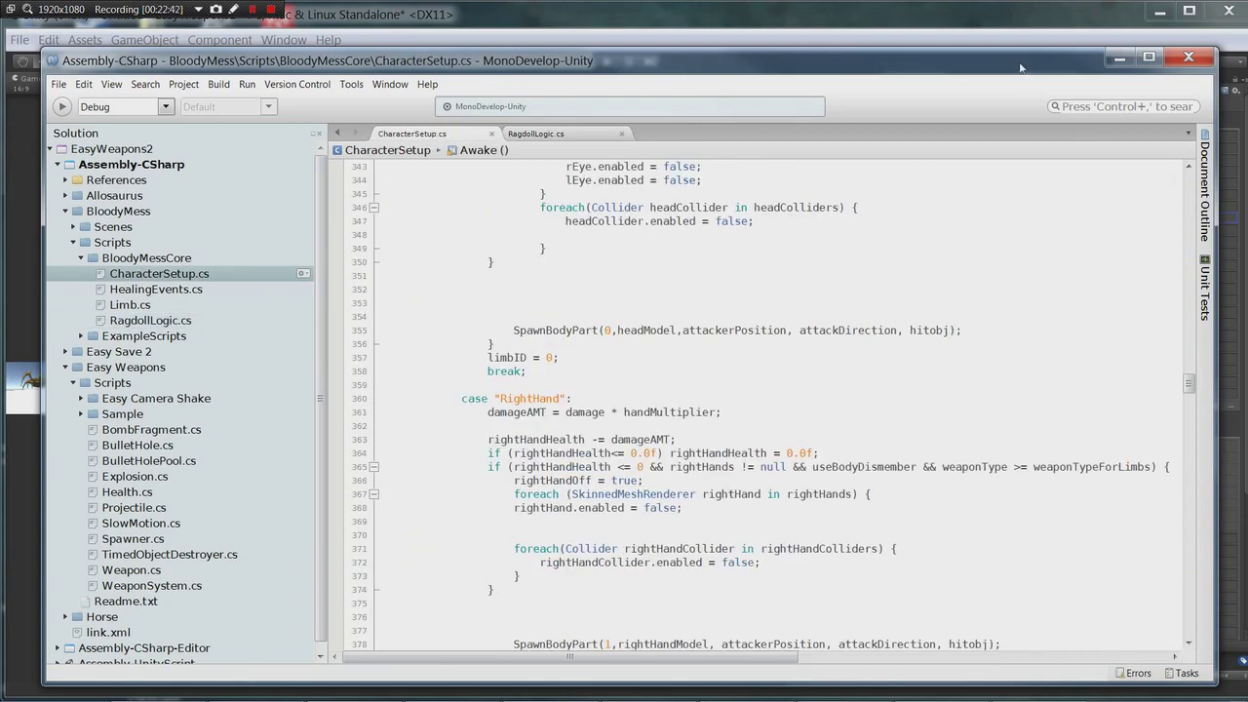
Return to Unity's tag list and rename the RightLeg tag as RightPincer
drag(1020, 62, 1033, 295)
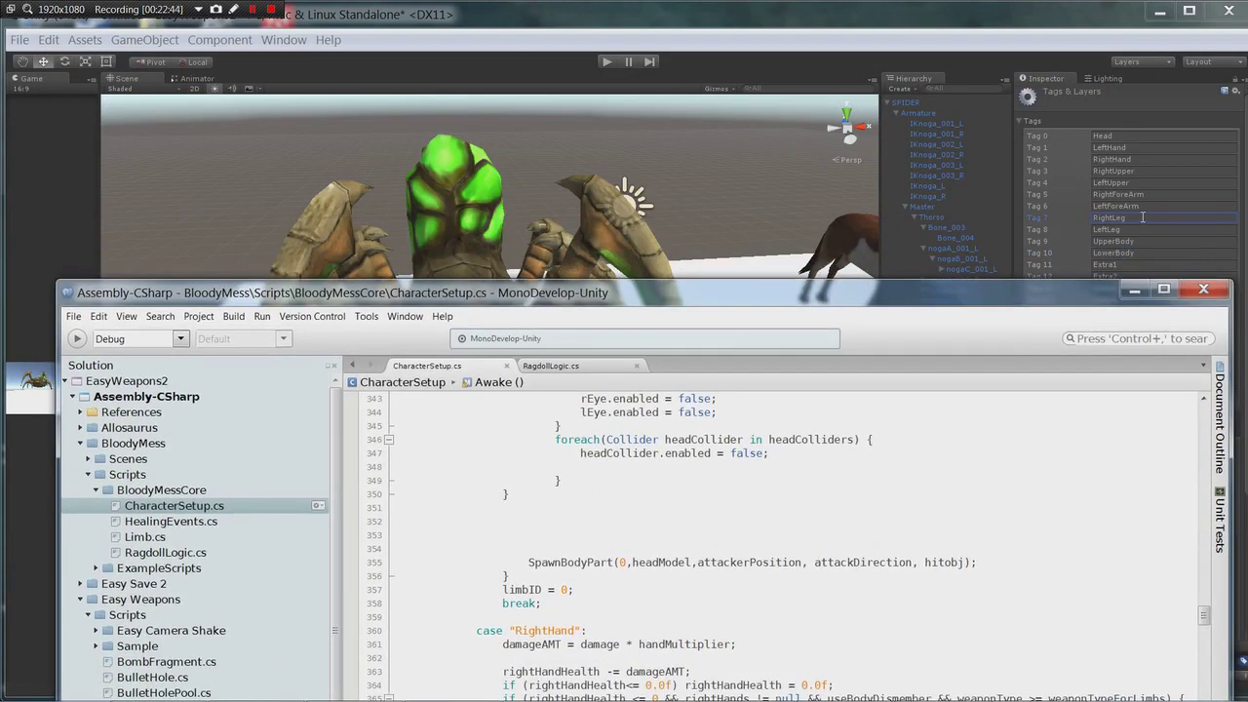
click(1142, 218)
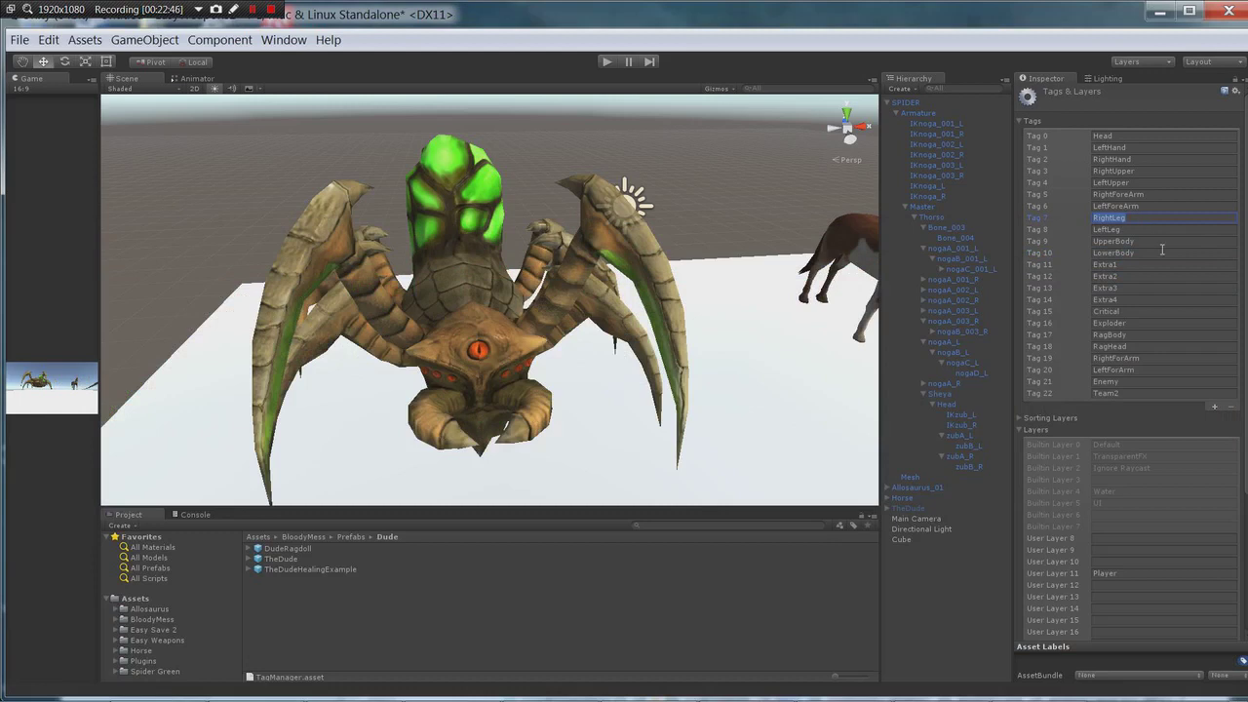
text(Rig)
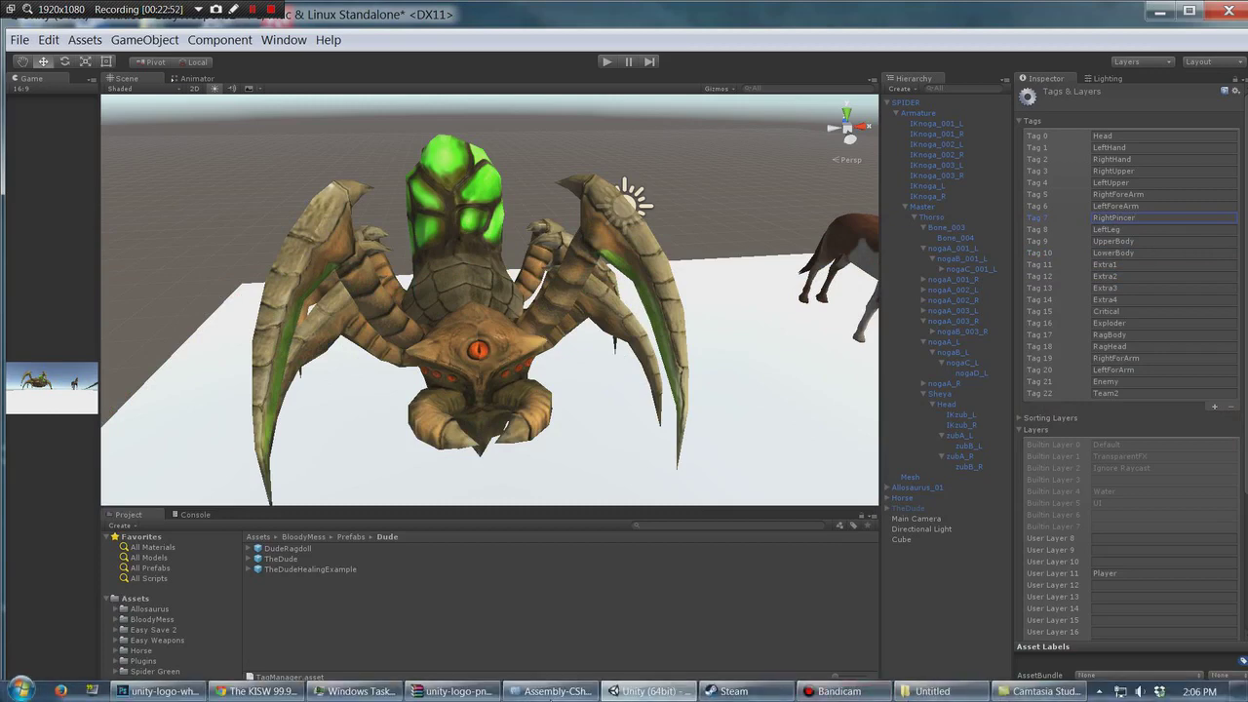
In CharacterSetup.cs in MonoDevelop, change the "RightLeg" case label in ApplyDamage to "RightPincer"
click(546, 691)
drag(618, 302, 583, 86)
scroll(741, 419, down, 5)
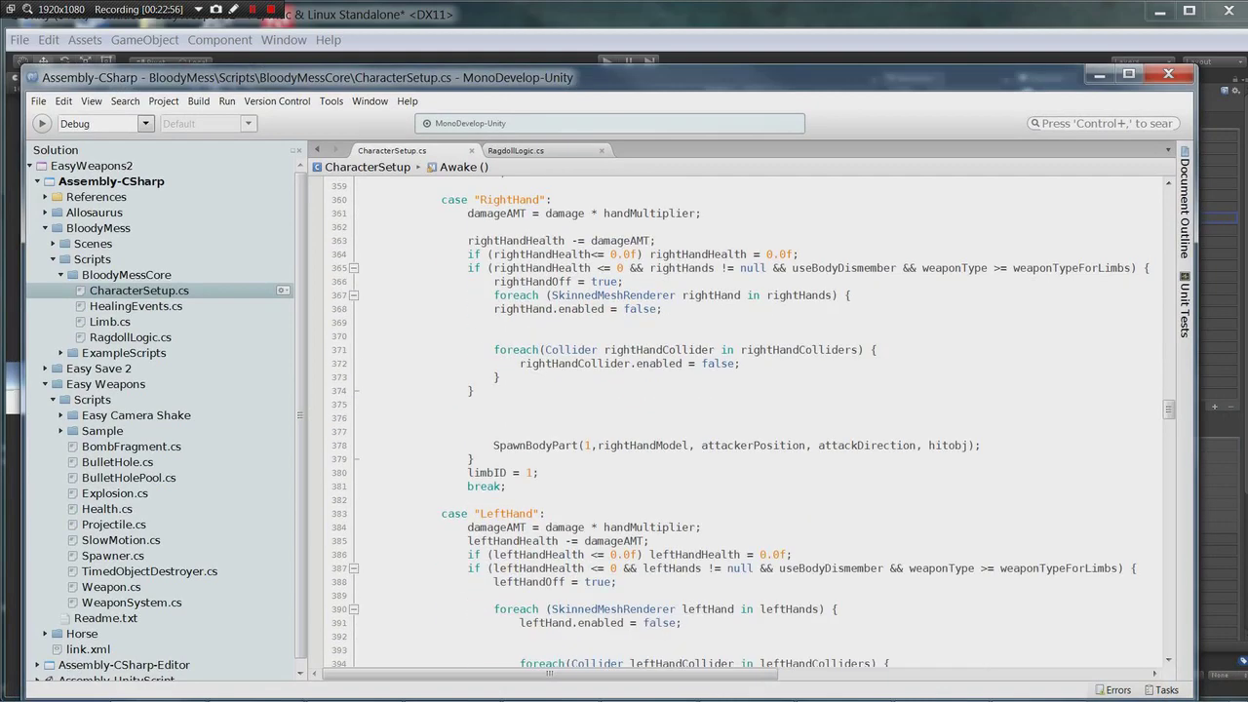
scroll(750, 419, up, 10)
scroll(750, 420, down, 14)
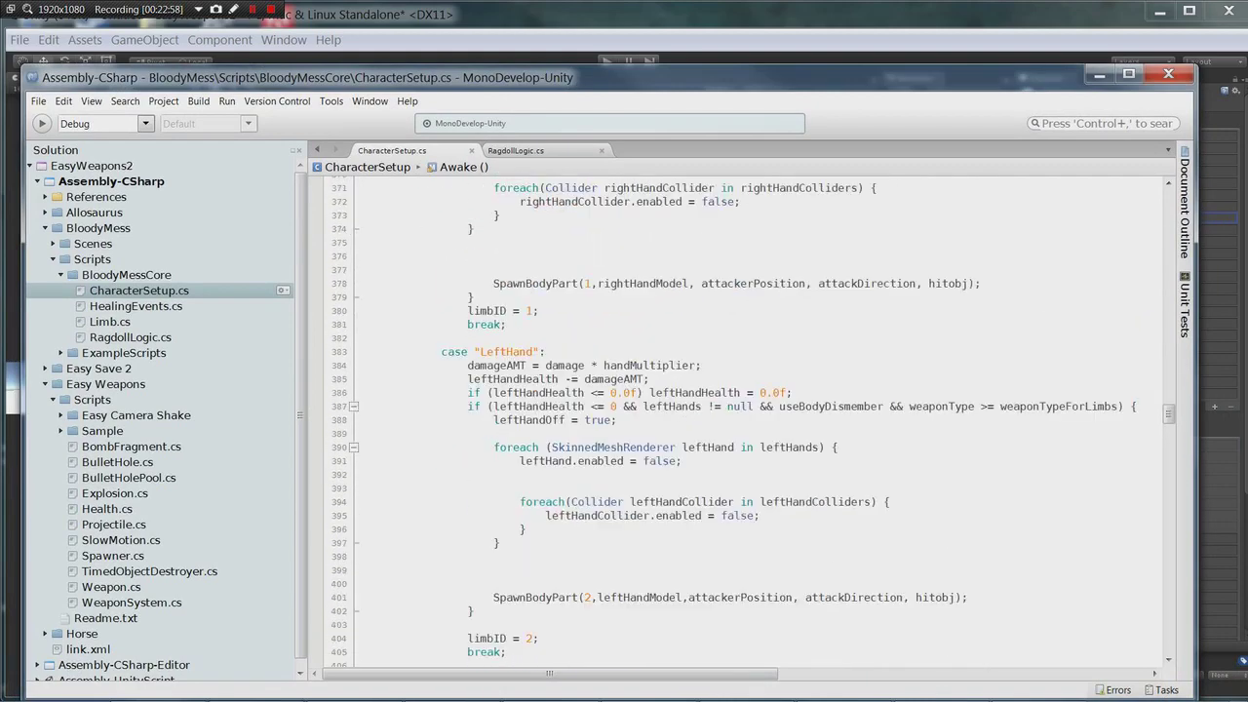
scroll(741, 419, down, 5)
drag(510, 463, 534, 463)
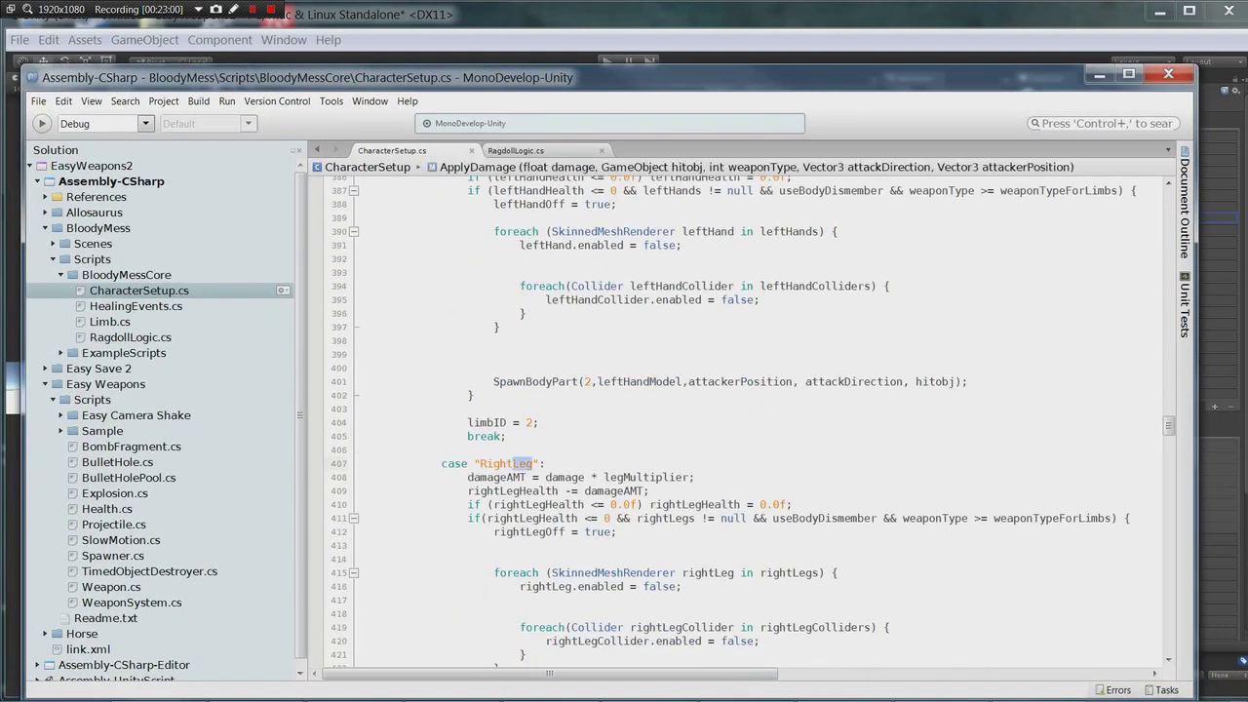
text(Pincer)
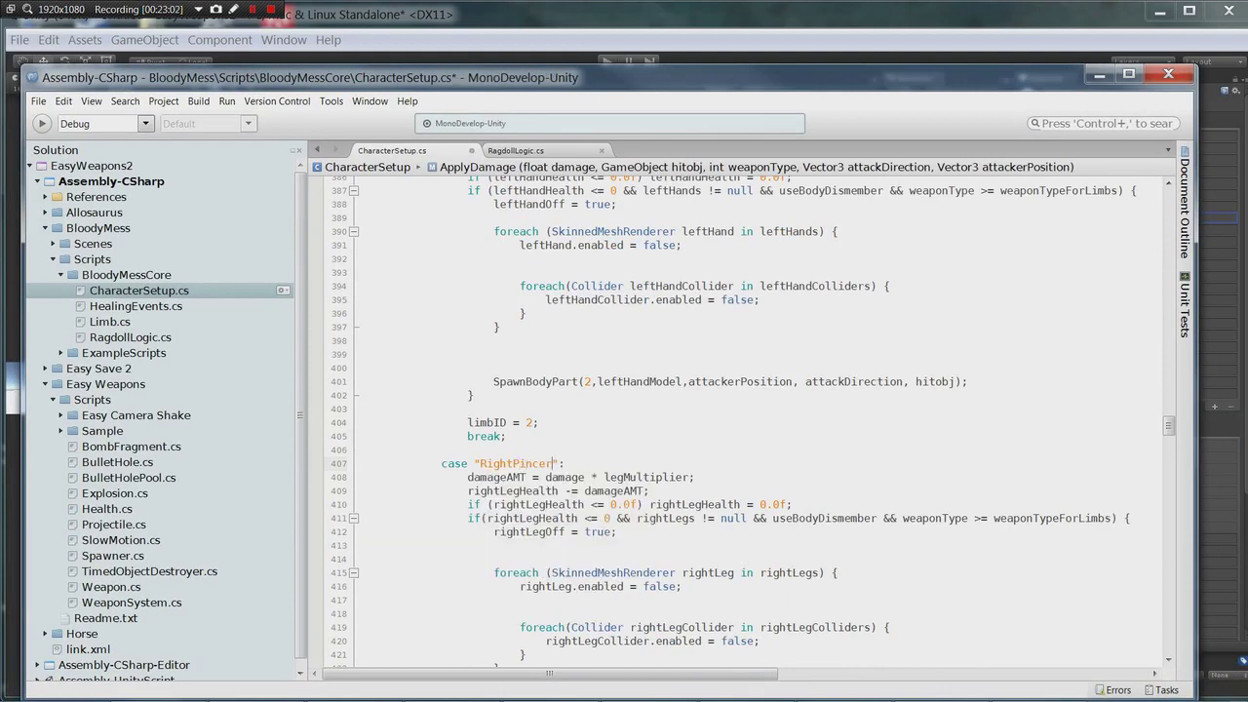
Back in Unity, assign the RightPincer tag to the nogaD_L bone
click(913, 27)
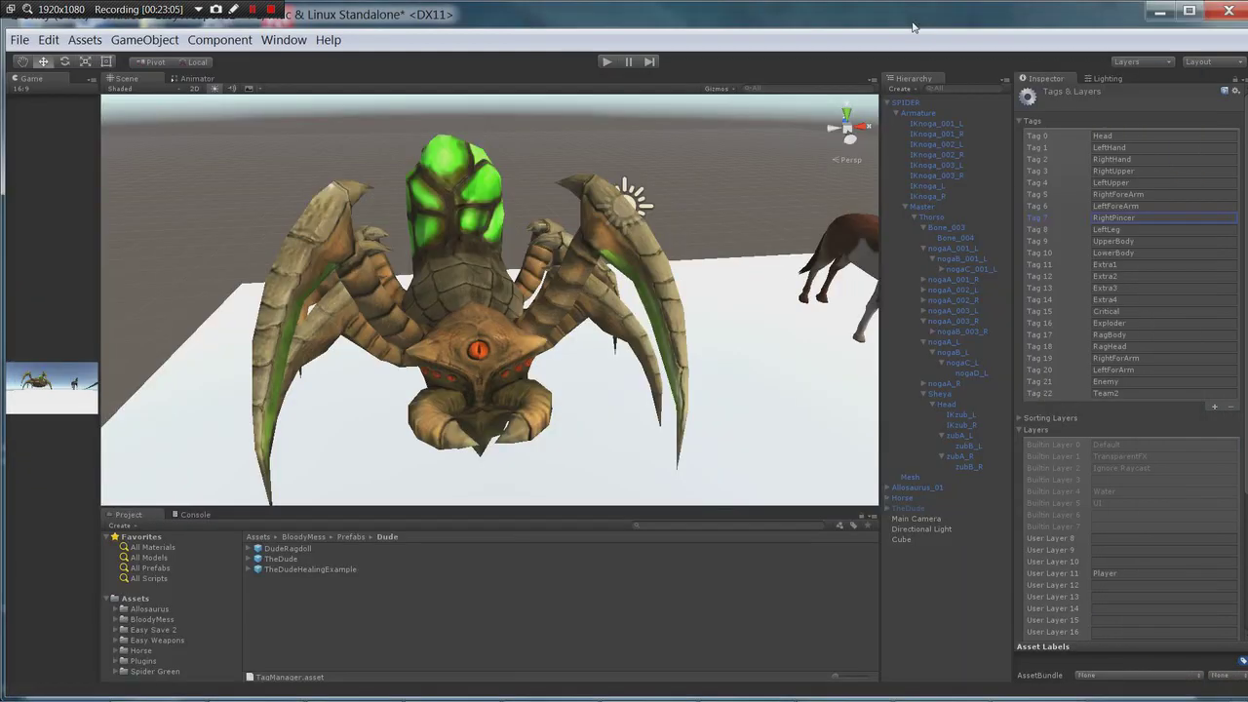
click(964, 371)
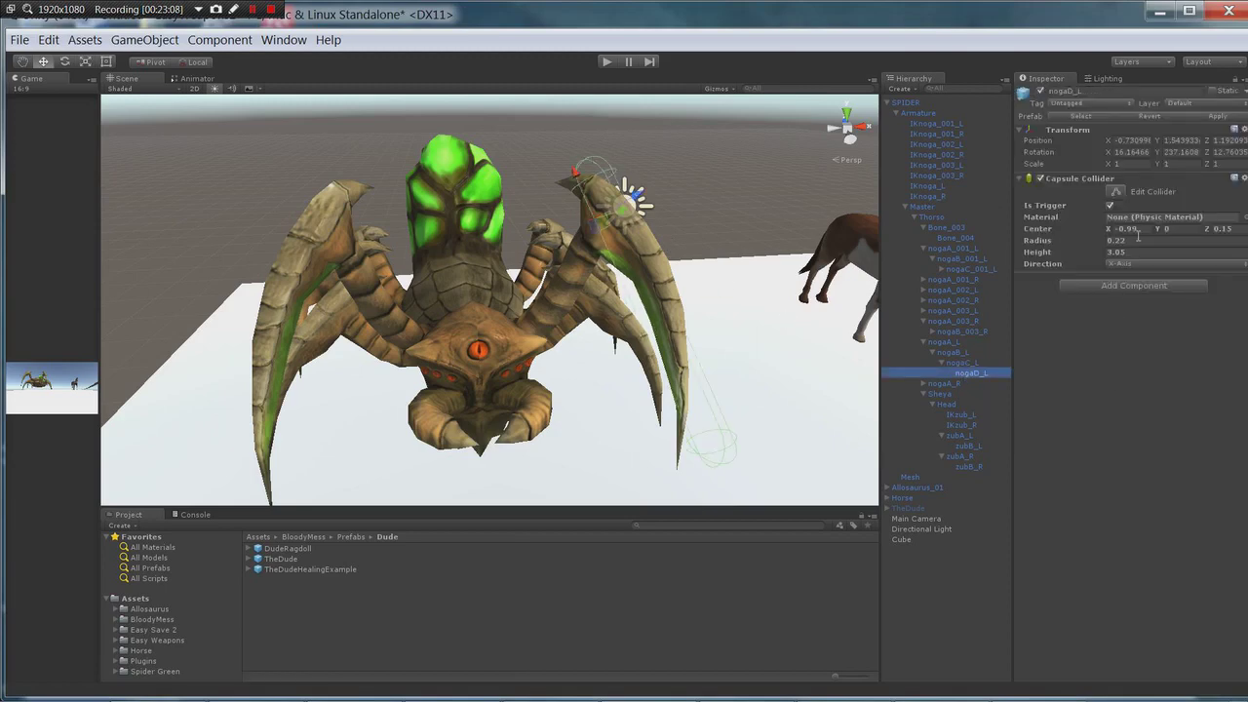
click(1124, 104)
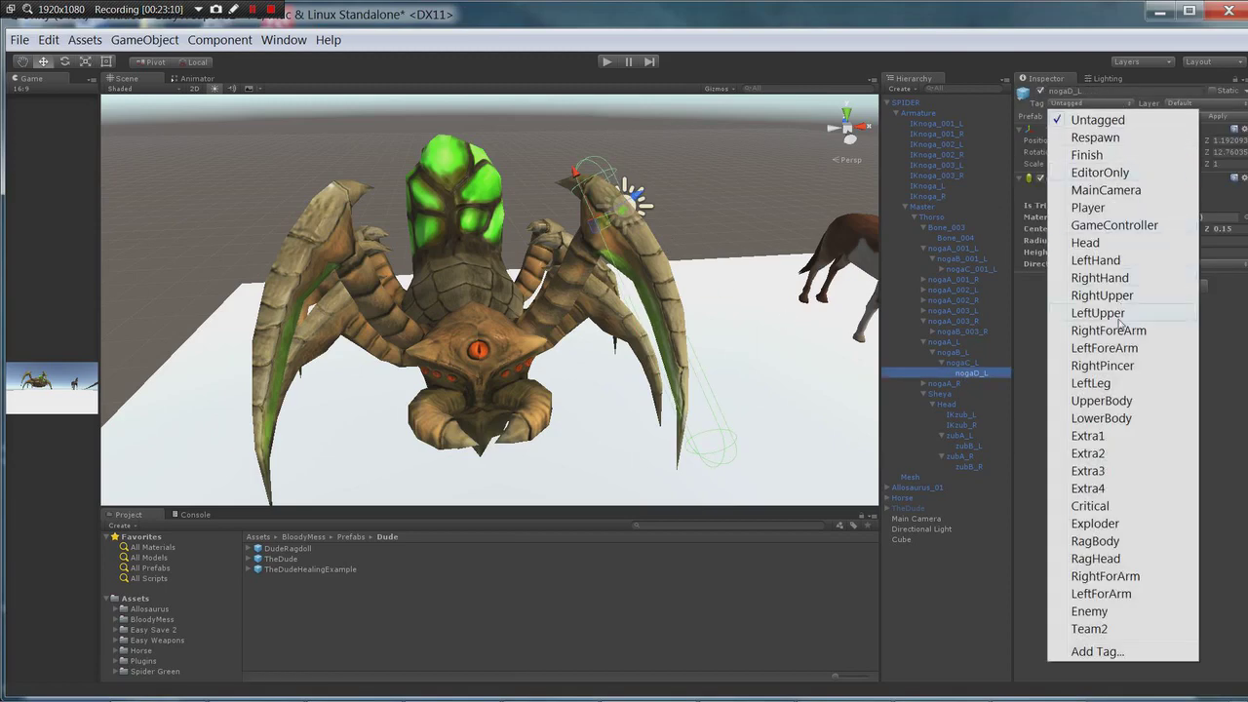
click(1126, 367)
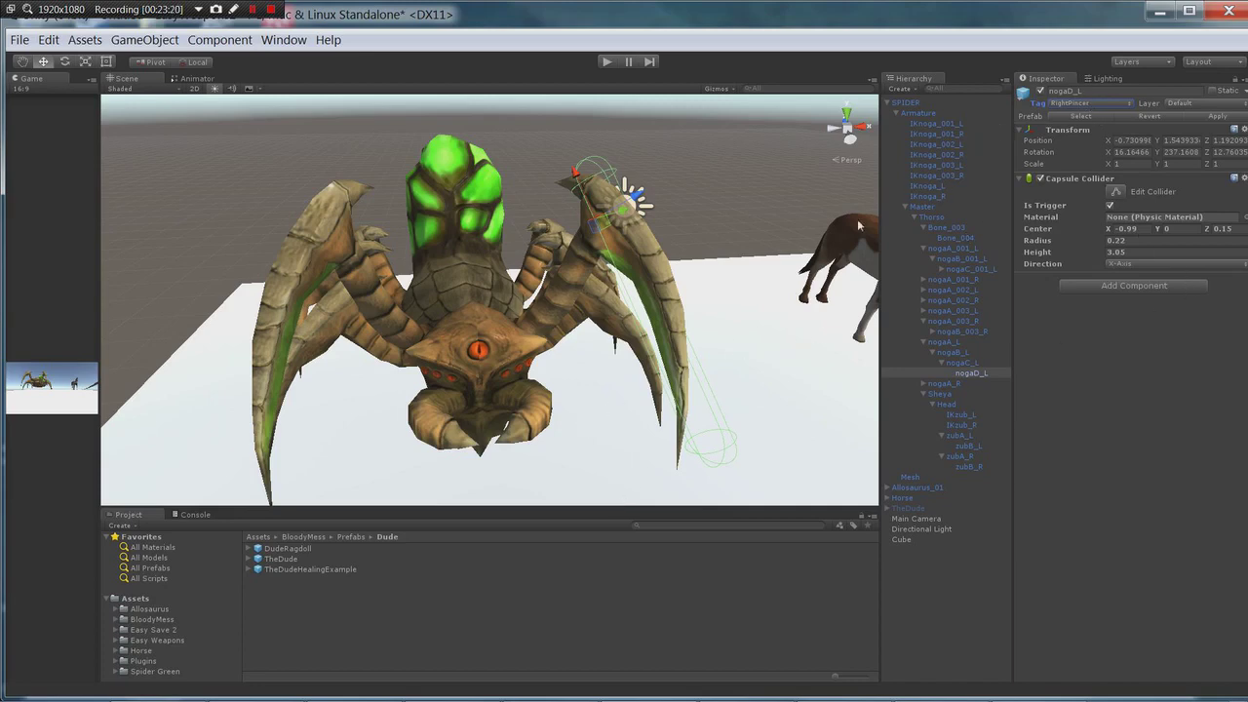
click(912, 103)
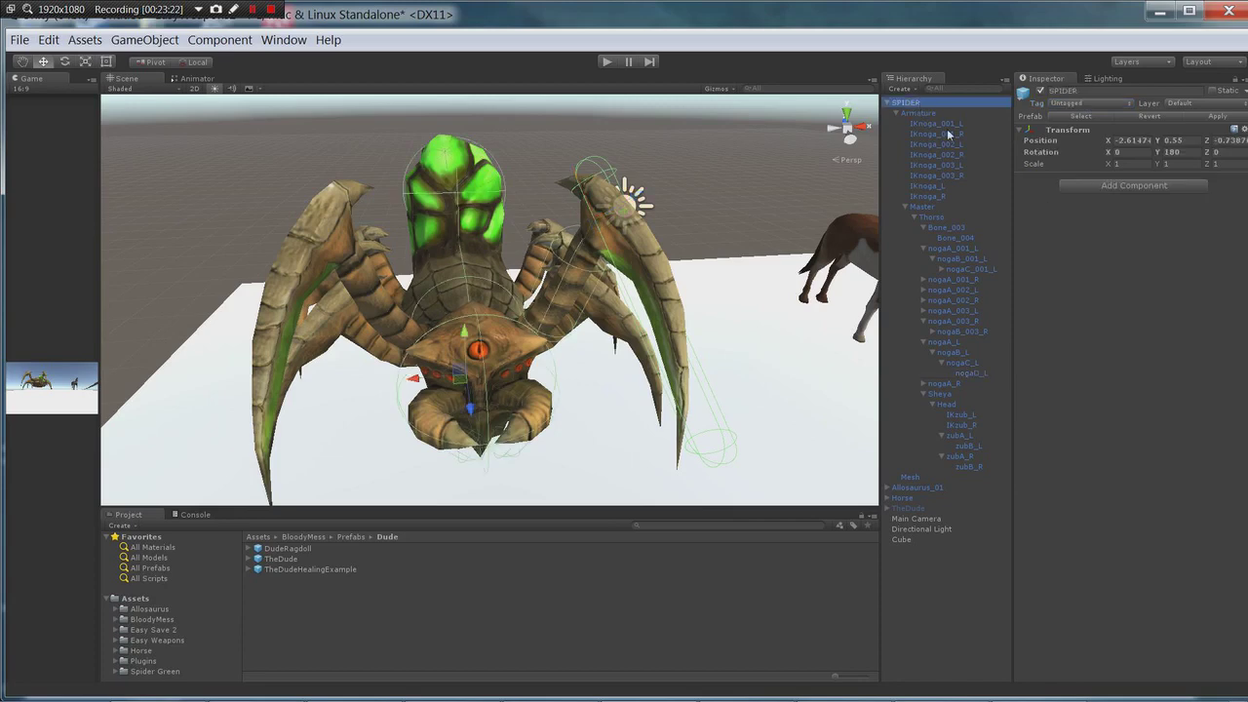
click(1107, 187)
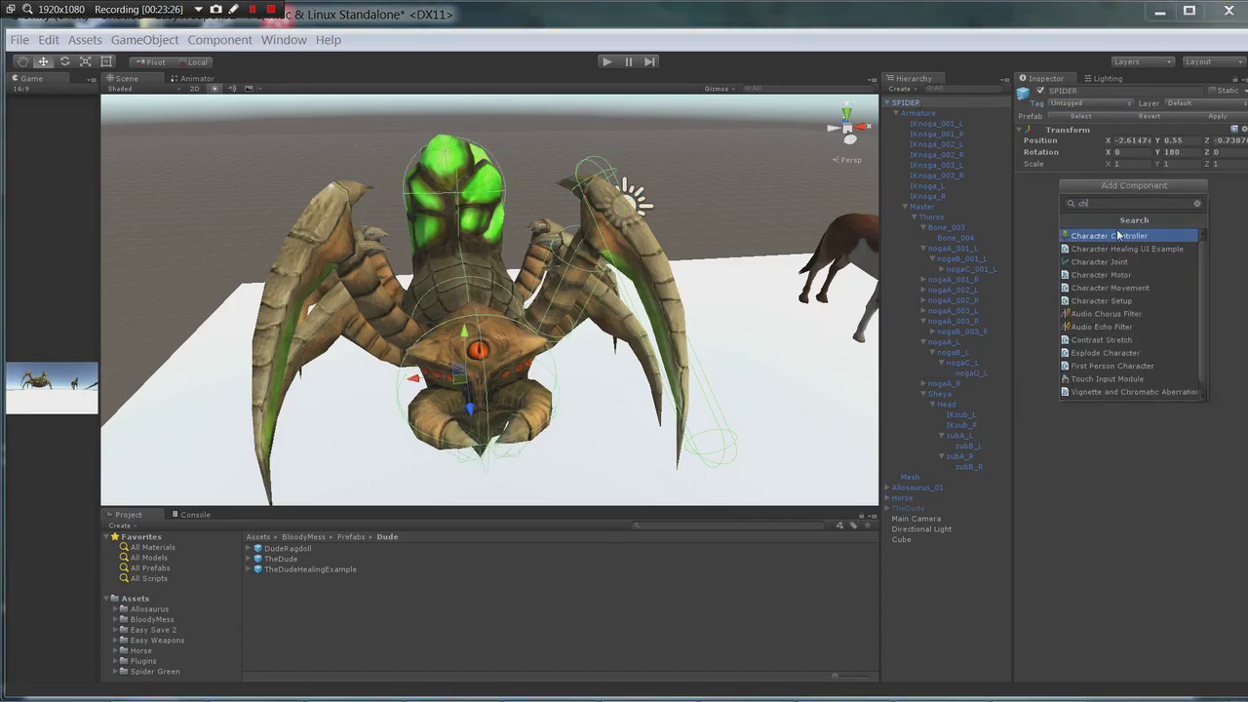
click(1139, 288)
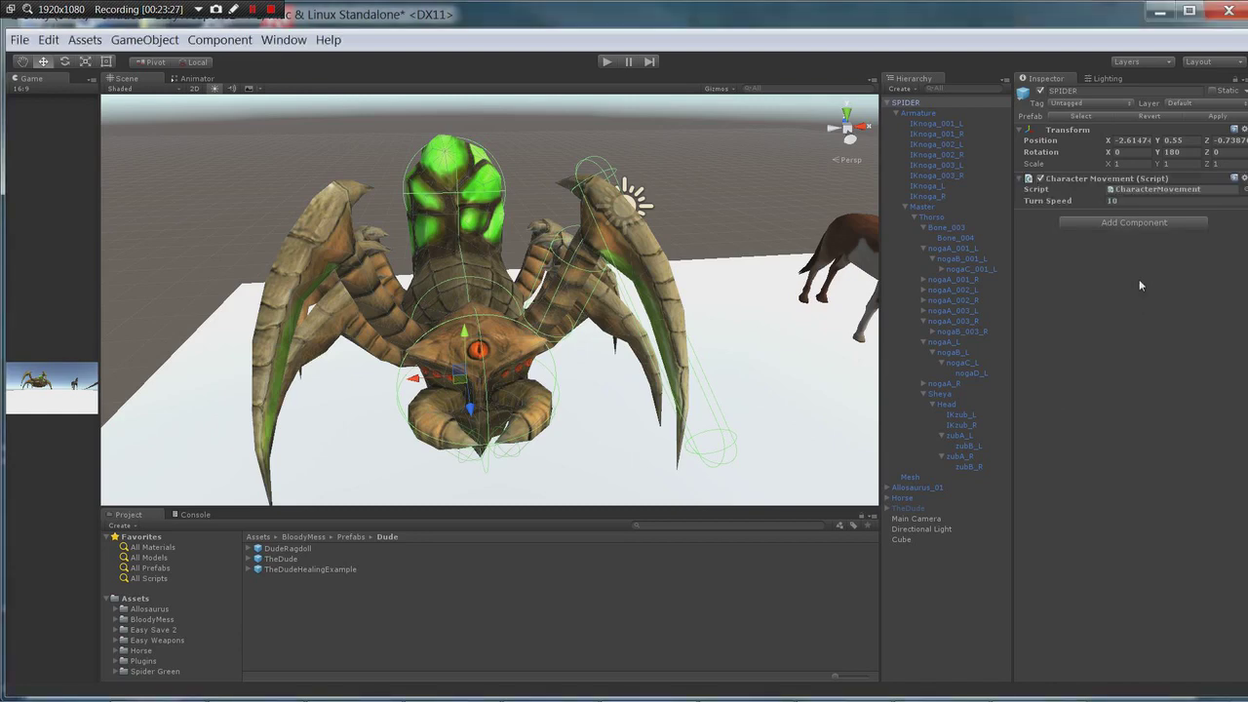
right_click(1160, 183)
click(1150, 189)
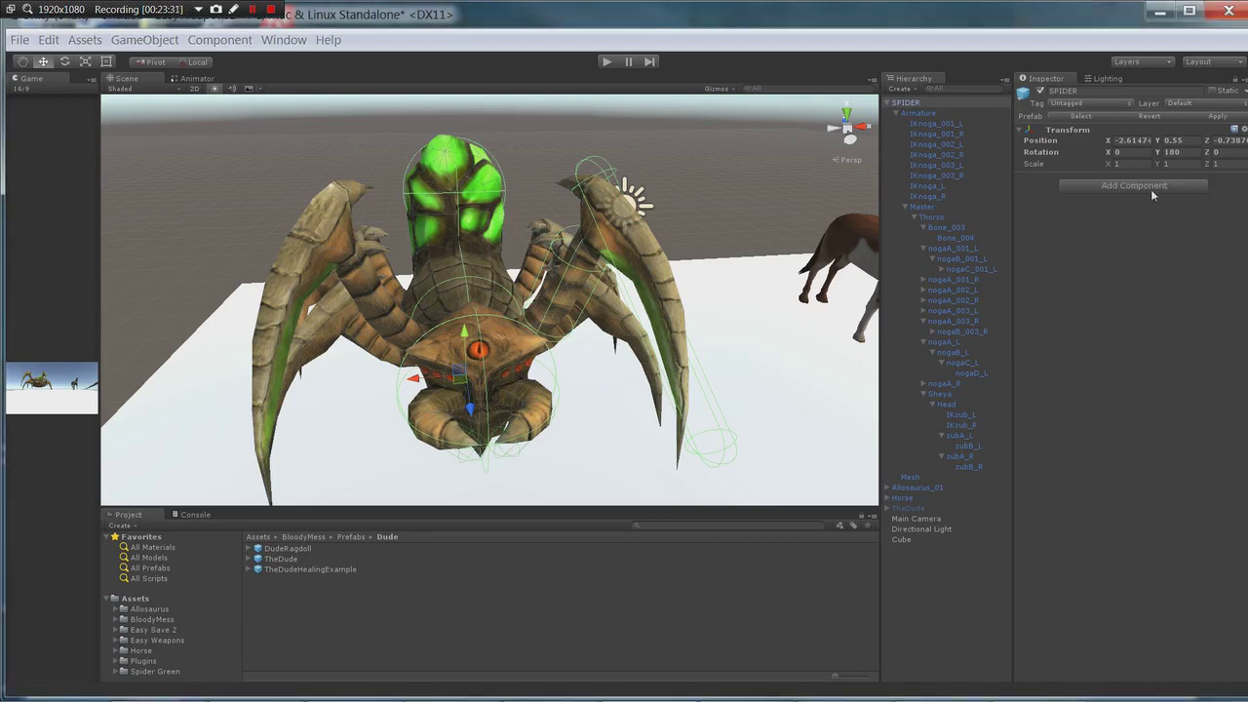
Add the Character Setup script to the SPIDER object and review its ragdoll, health and damage multiplier settings
click(1150, 187)
click(1151, 300)
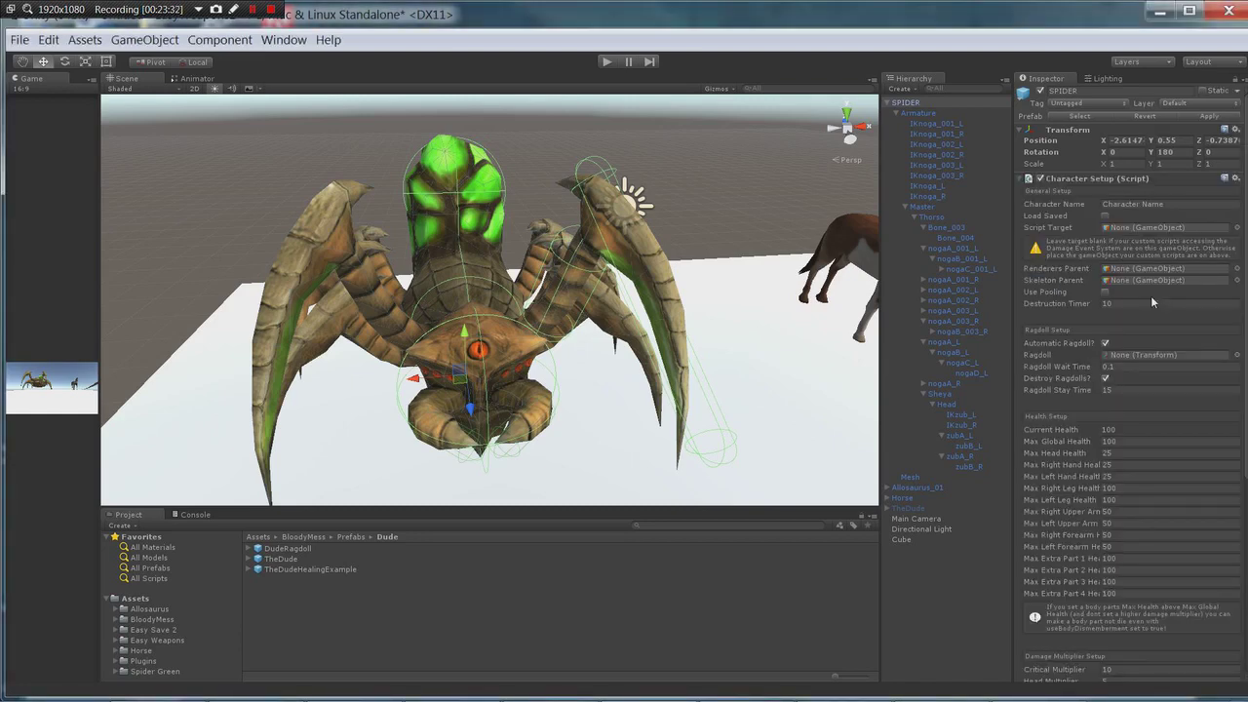
scroll(1140, 433, down, 3)
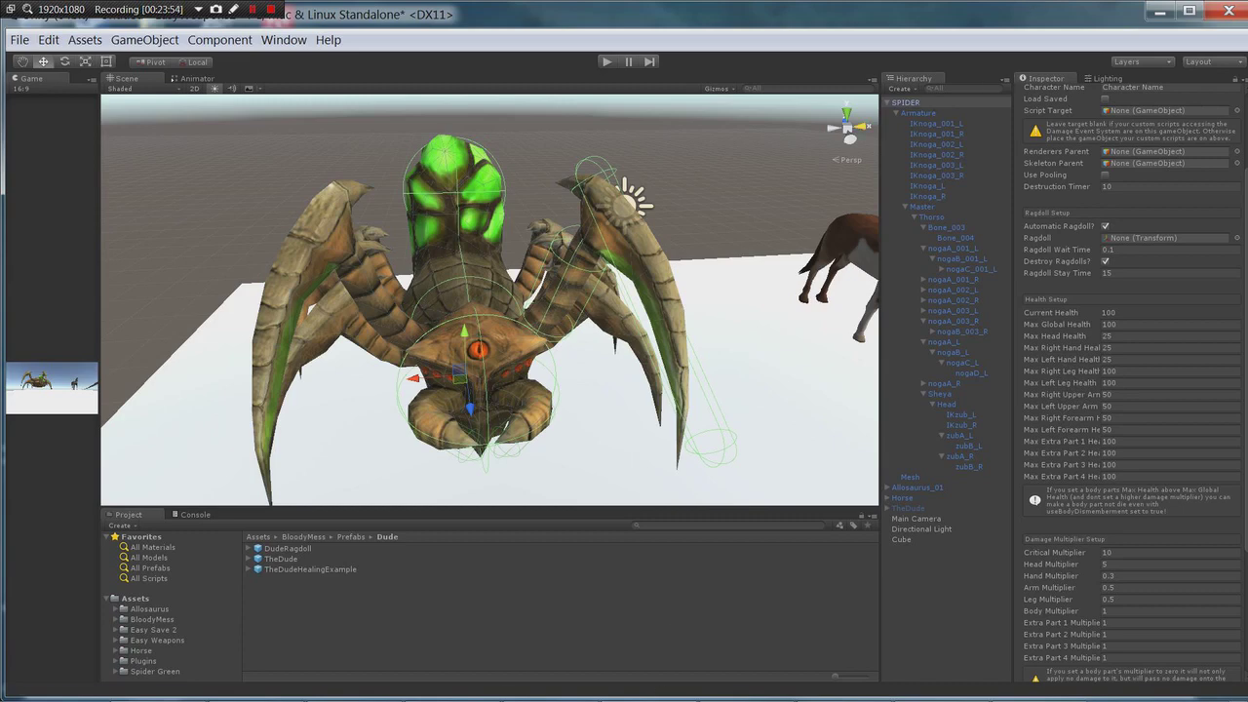
mouse_move(936, 694)
mouse_move(733, 285)
alt+mouse_down()
mouse_move(643, 295)
mouse_move(751, 295)
alt+mouse_up()
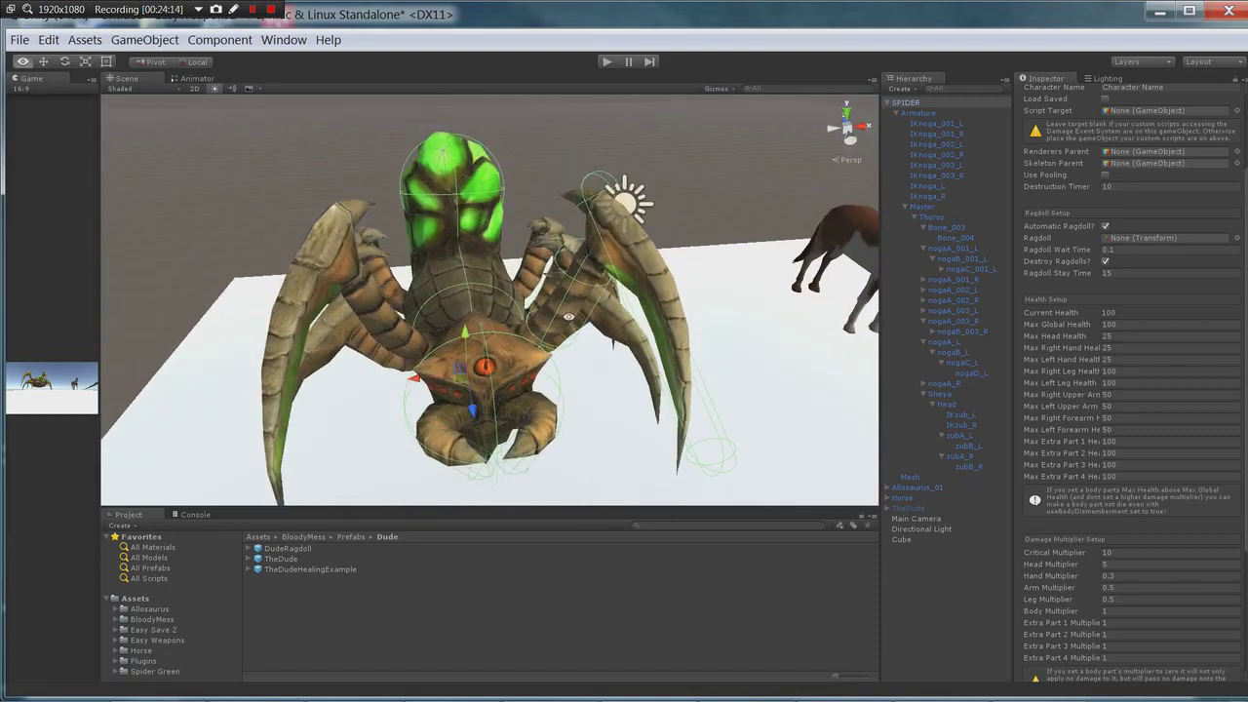
Examine the spider's limbs from several sides alongside its Character Setup health and damage multiplier settings
alt+drag(569, 317, 303, 322)
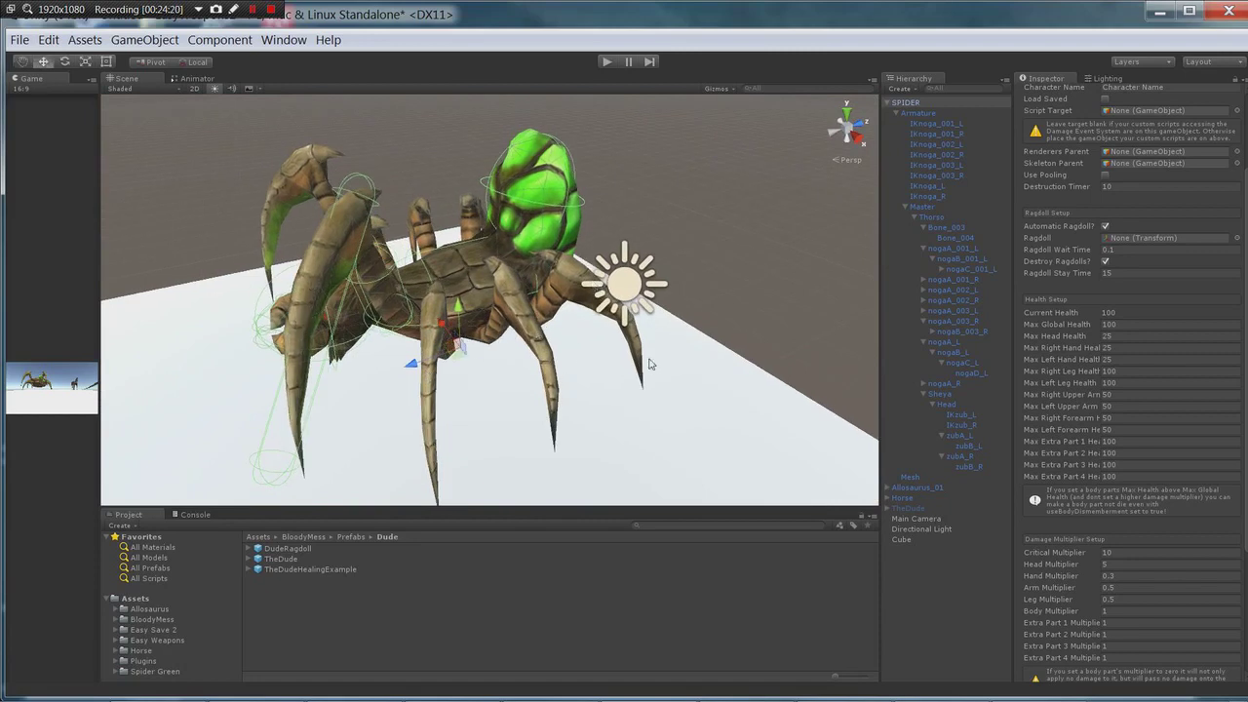
alt+drag(635, 343, 722, 363)
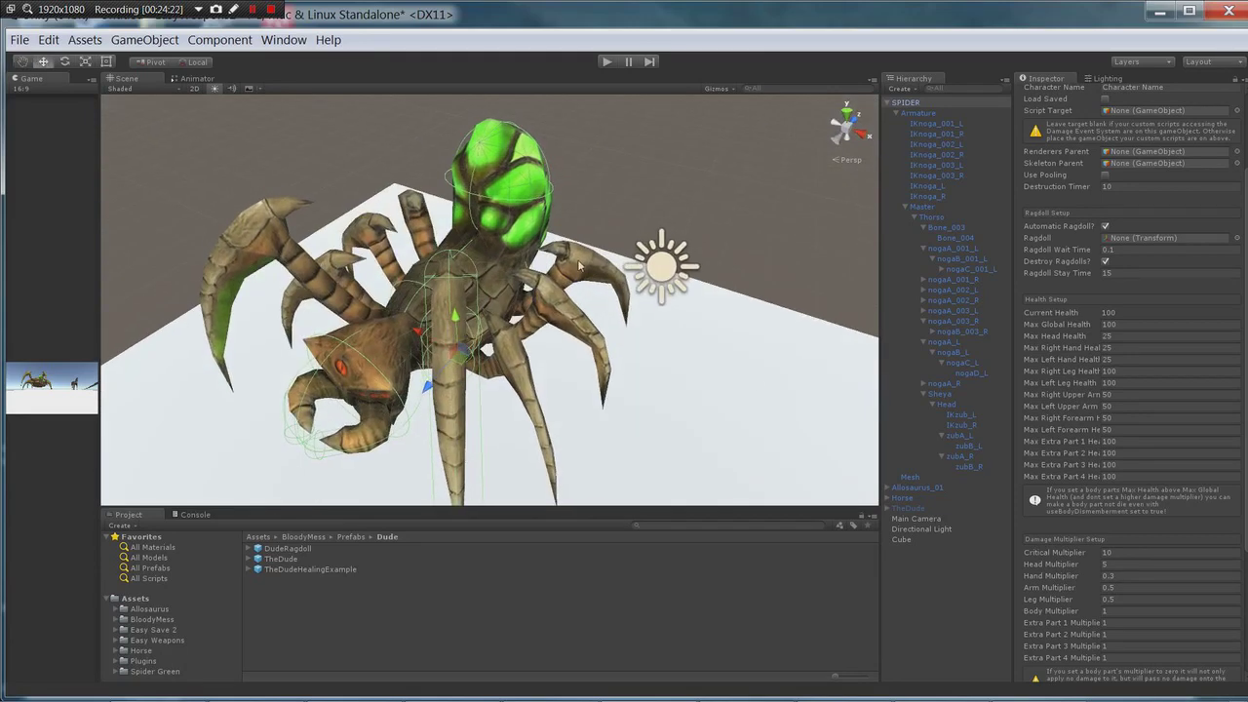
alt+drag(430, 369, 426, 302)
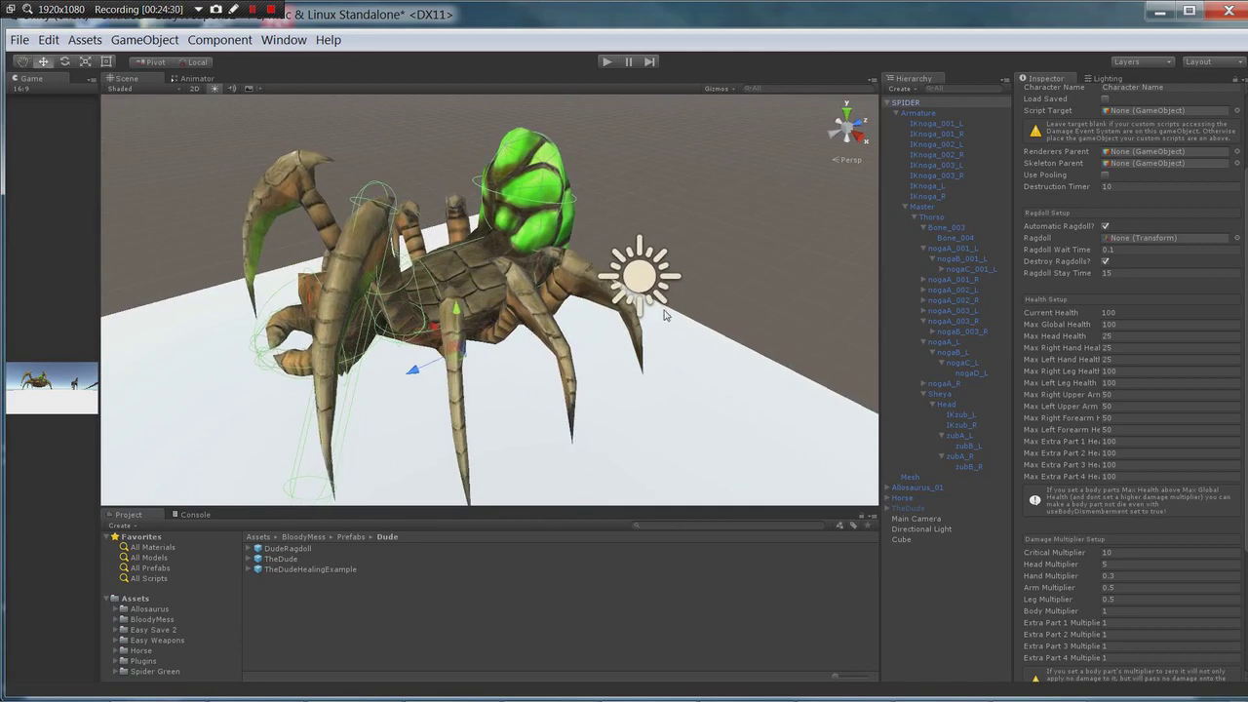
alt+drag(694, 309, 903, 278)
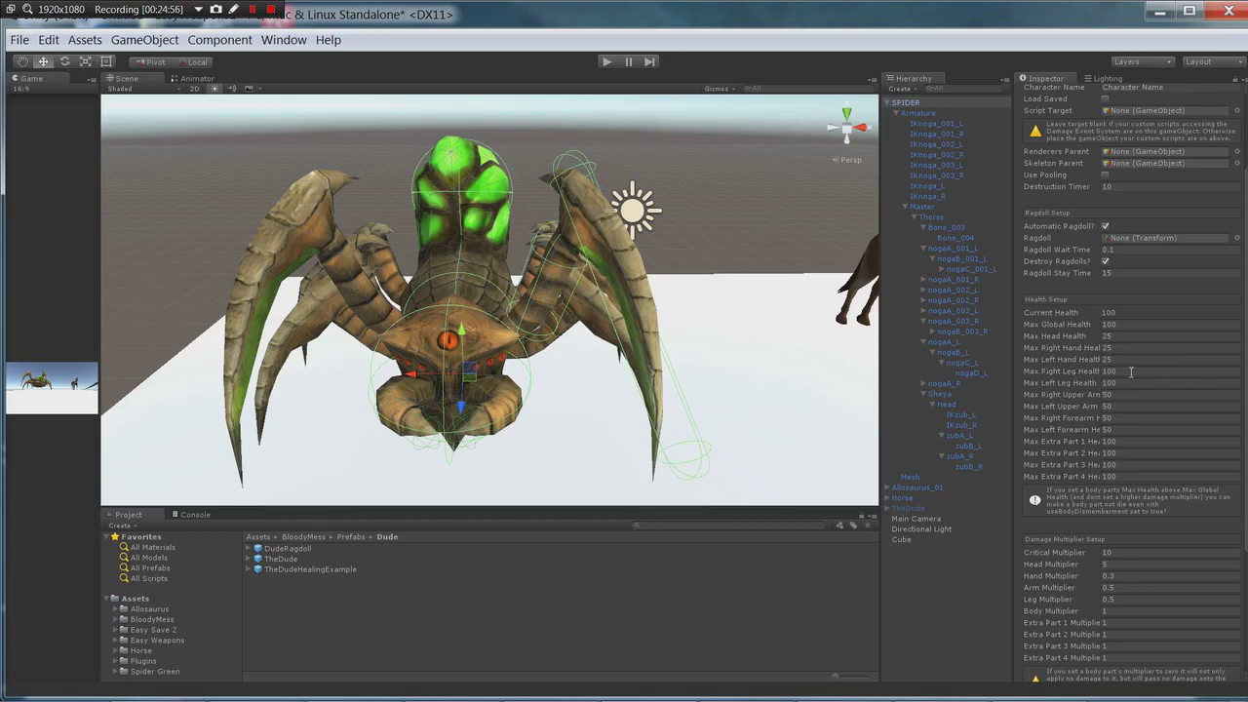
scroll(1053, 502, down, 2)
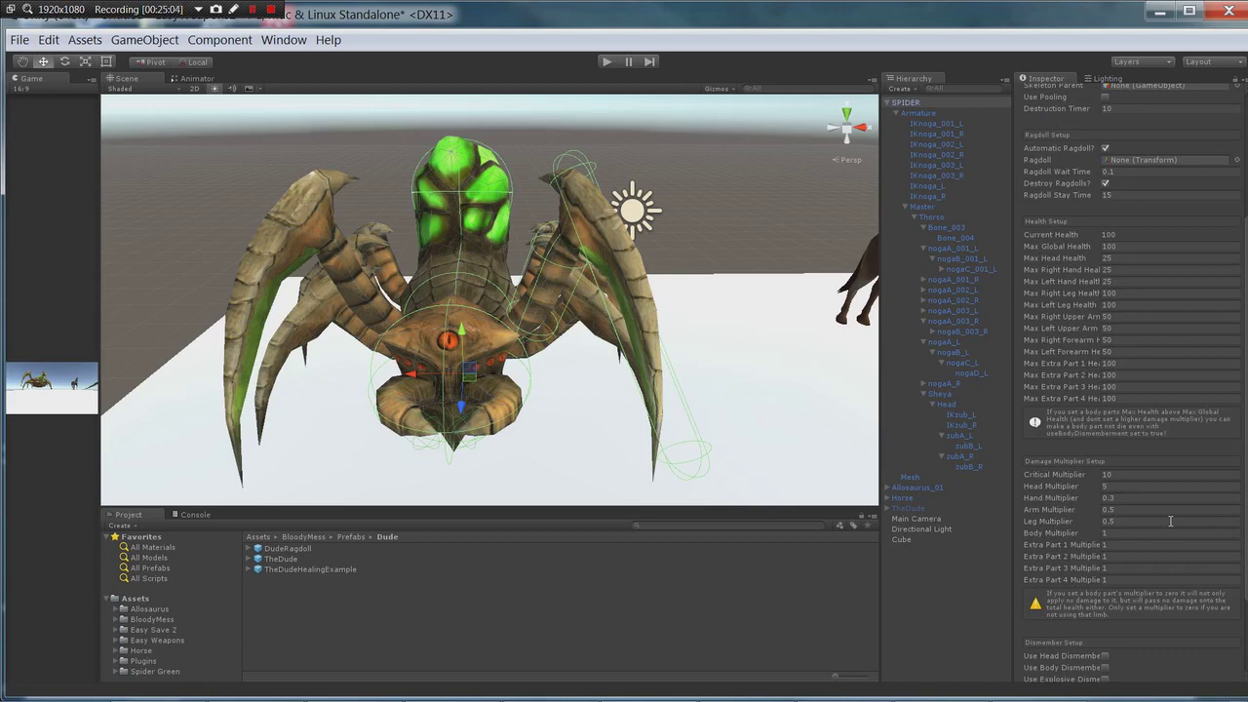
click(1112, 522)
alt+drag(610, 420, 563, 406)
scroll(564, 406, up, 2)
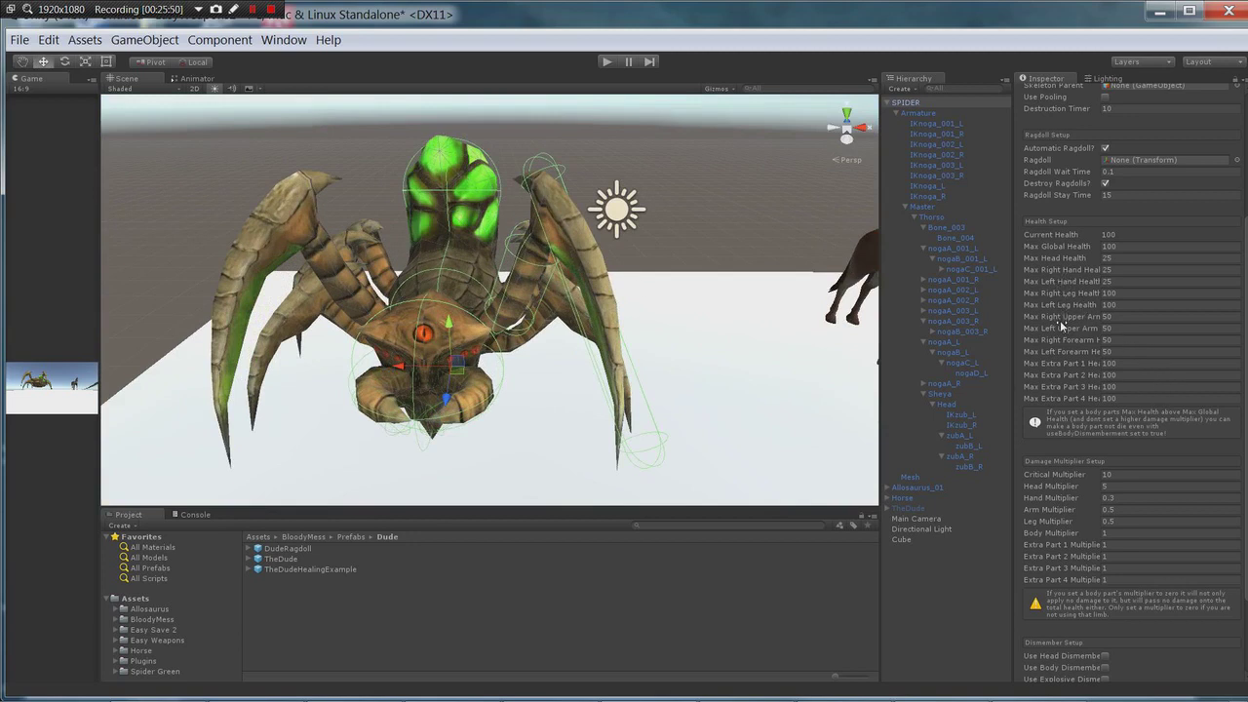
Select the allosaurus in the scene, collapse the SPIDER hierarchy and expand the bone hierarchy of Allosaurus_01
alt+drag(741, 388, 606, 328)
scroll(624, 351, up, 5)
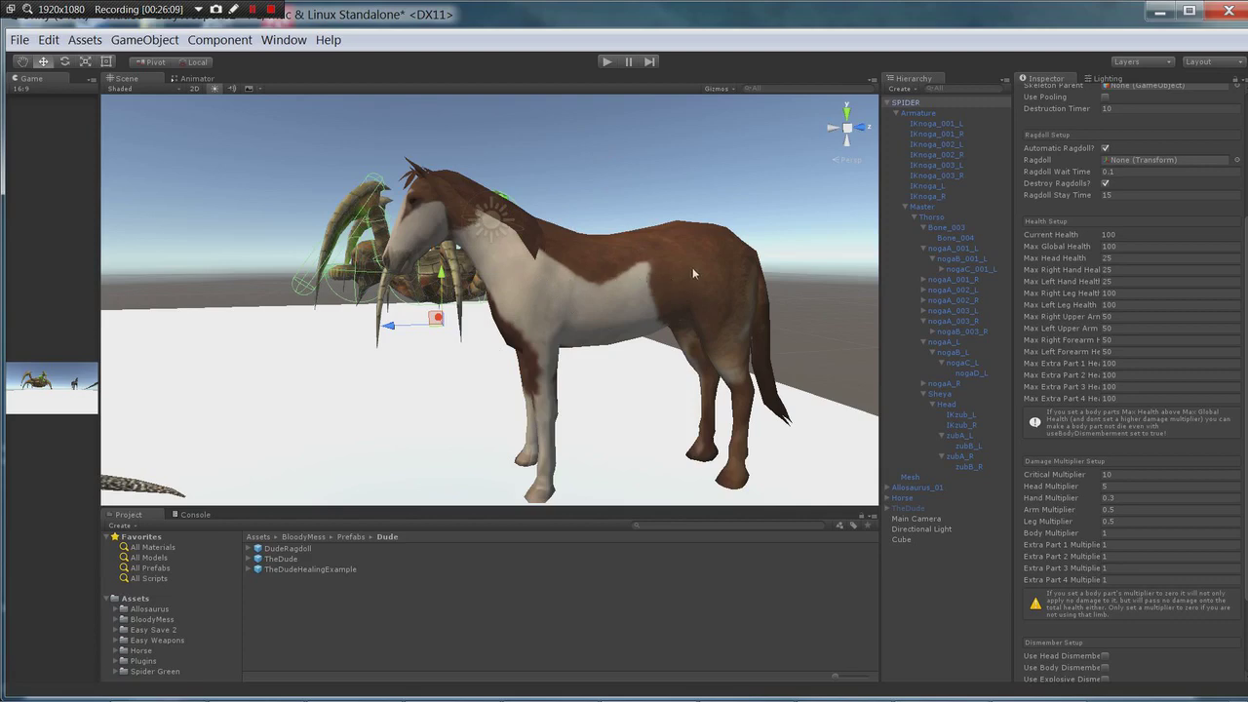
scroll(679, 352, down, 8)
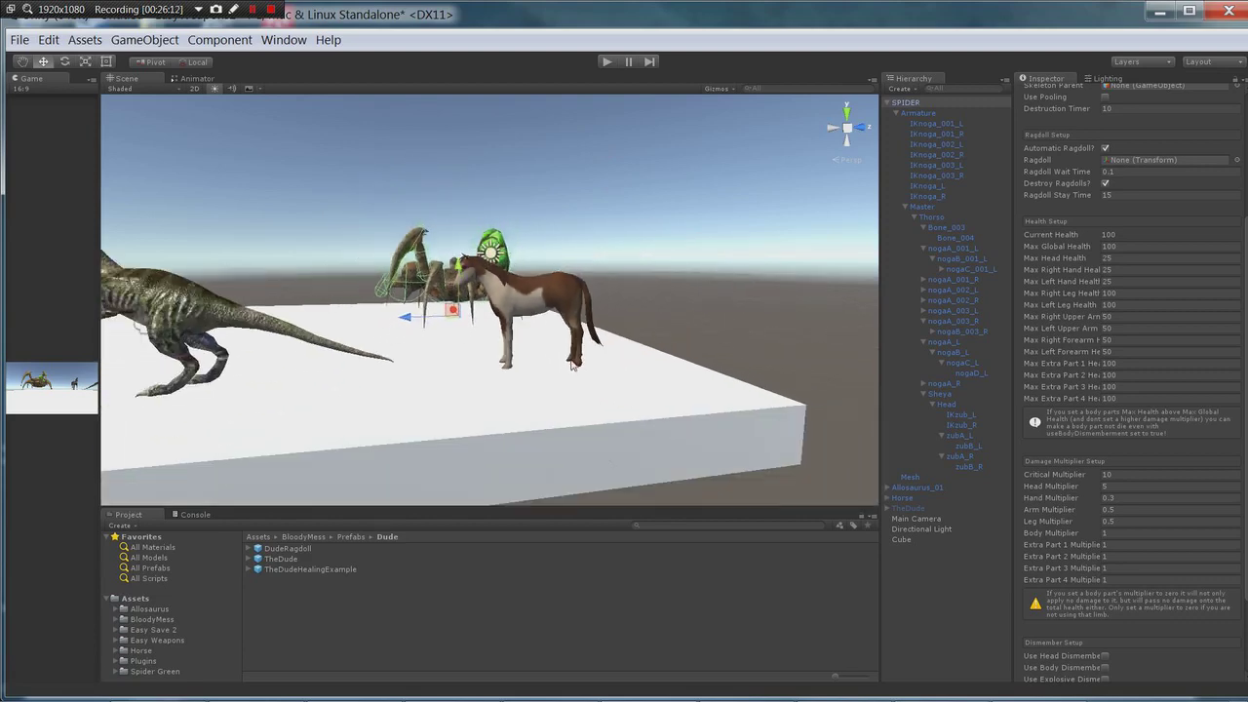
mouse_move(574, 365)
alt+mouse_down()
mouse_move(536, 358)
mouse_move(552, 356)
alt+mouse_up()
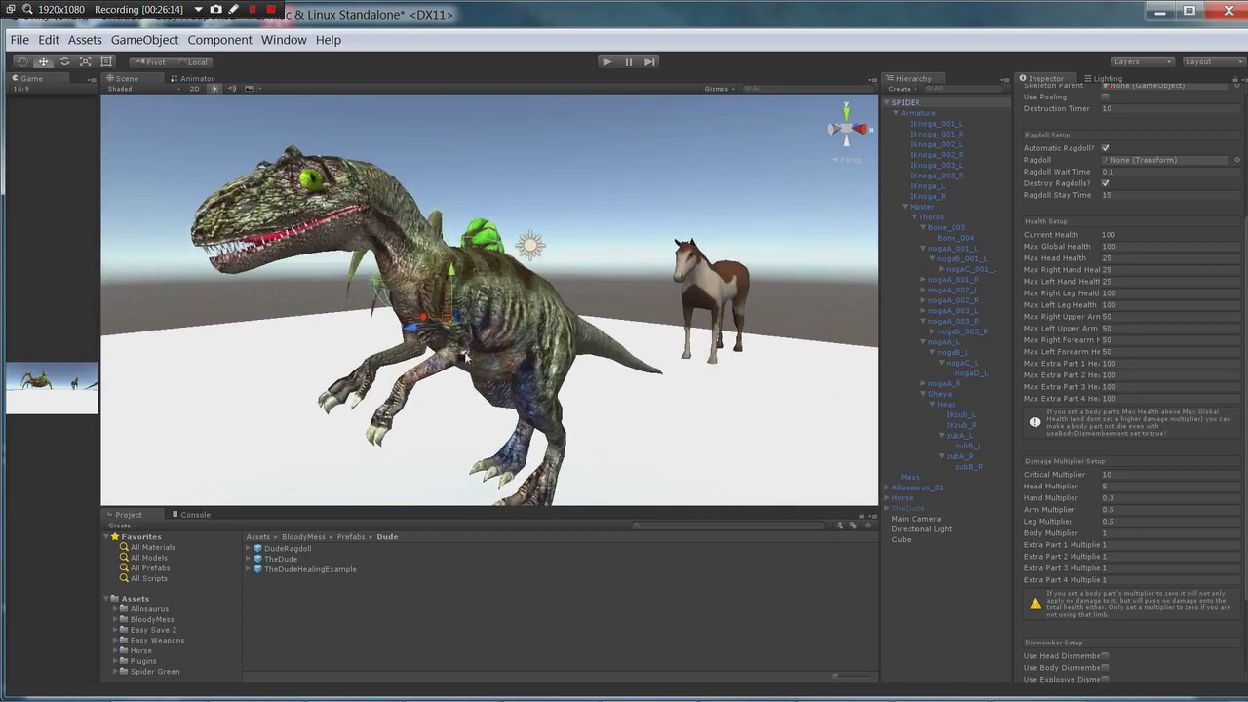
click(512, 318)
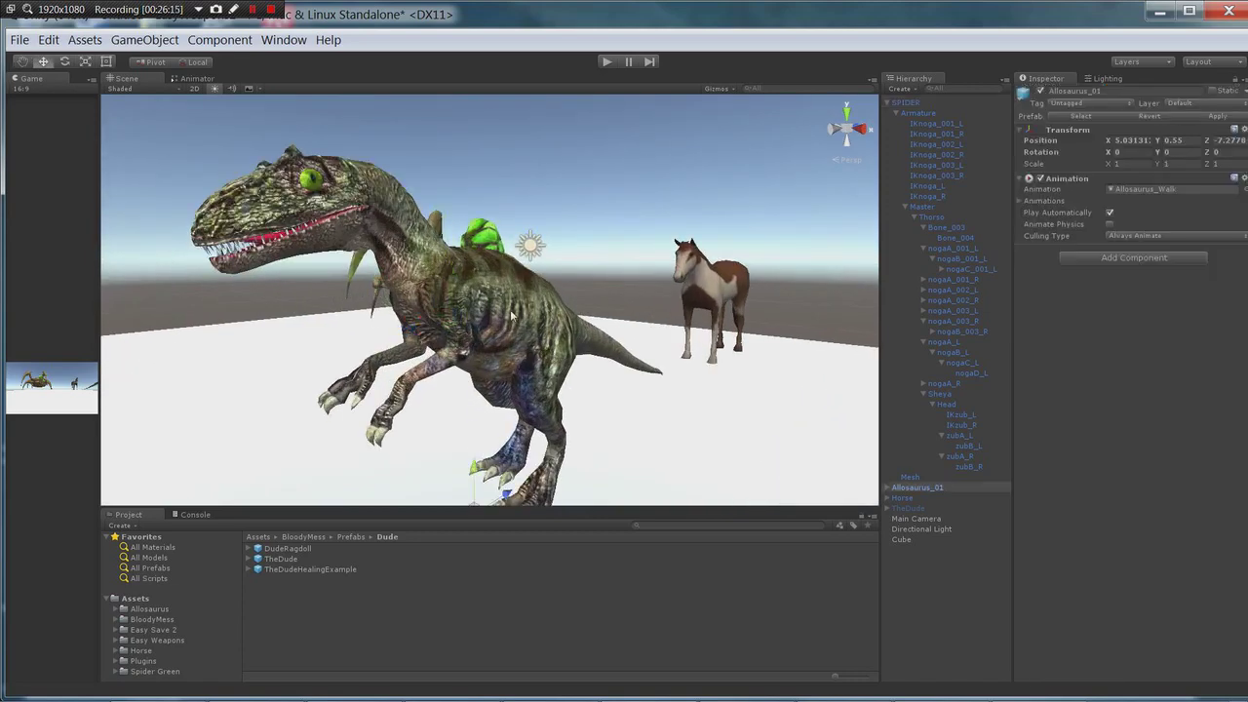
click(887, 102)
click(888, 113)
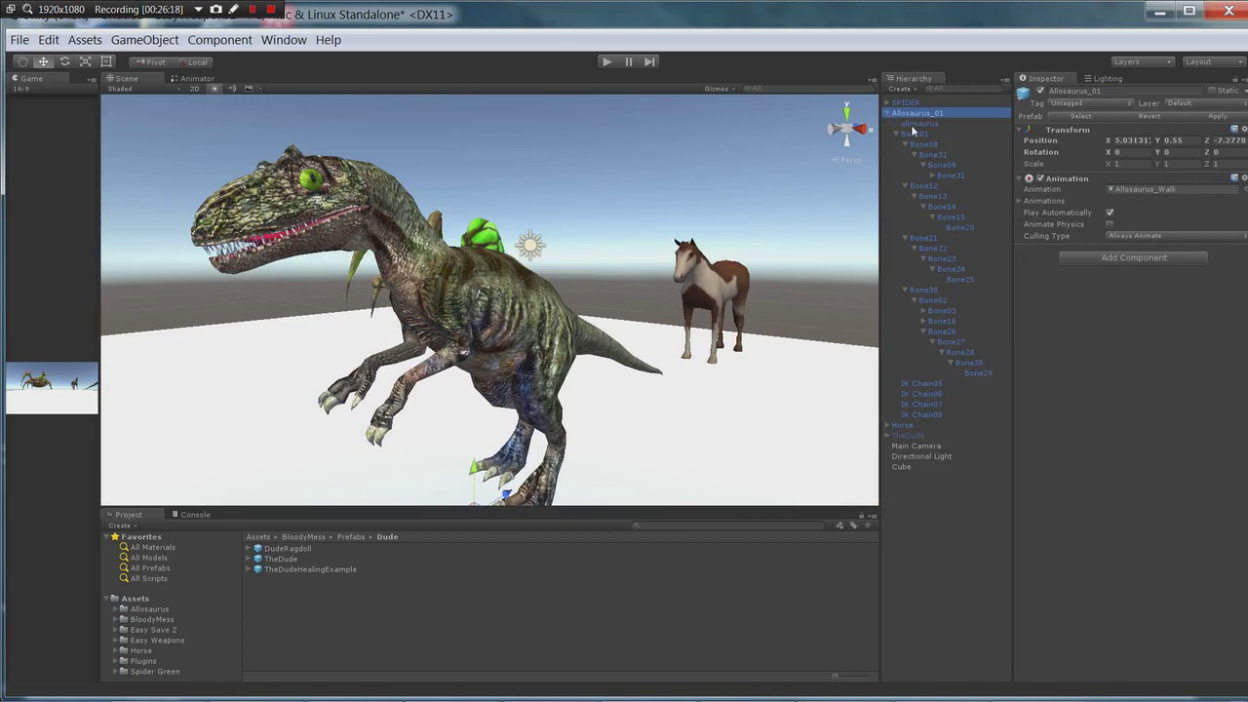
Inspect Bone01 and the tail chain from Bone08 through Bone09 to Bone31 on the allosaurus
click(896, 134)
click(915, 135)
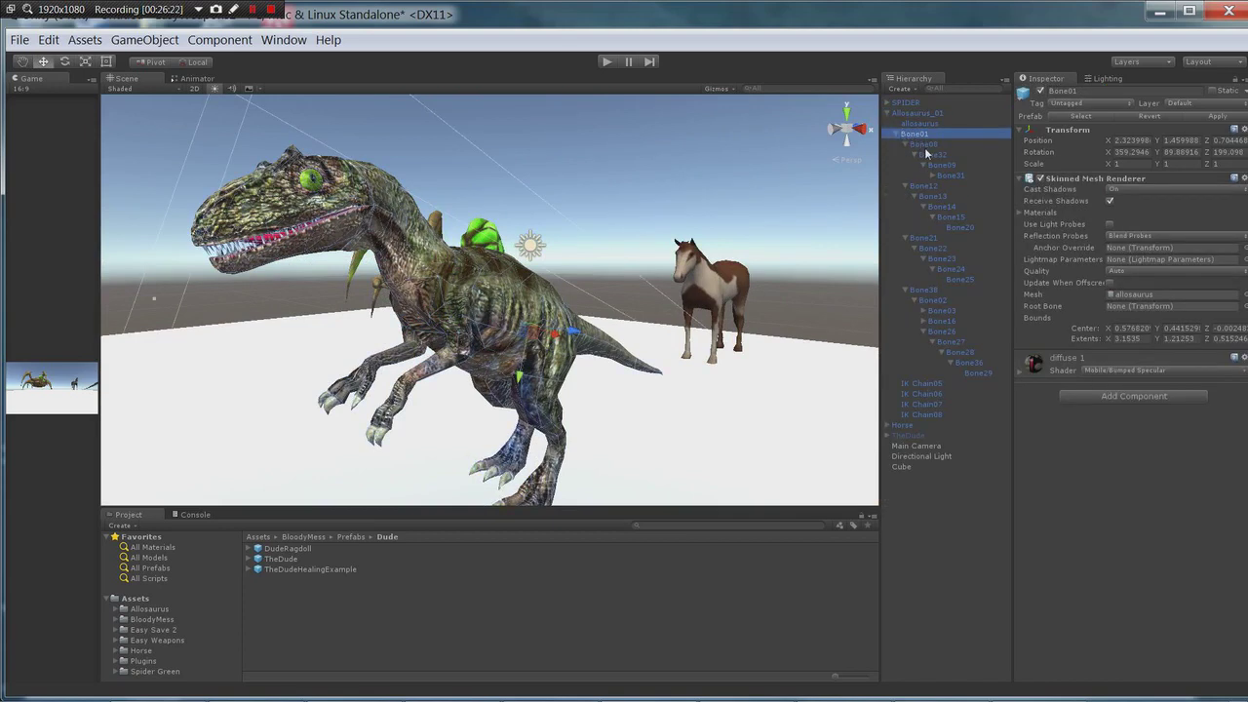
key(alt+Right)
click(923, 144)
click(940, 166)
click(941, 176)
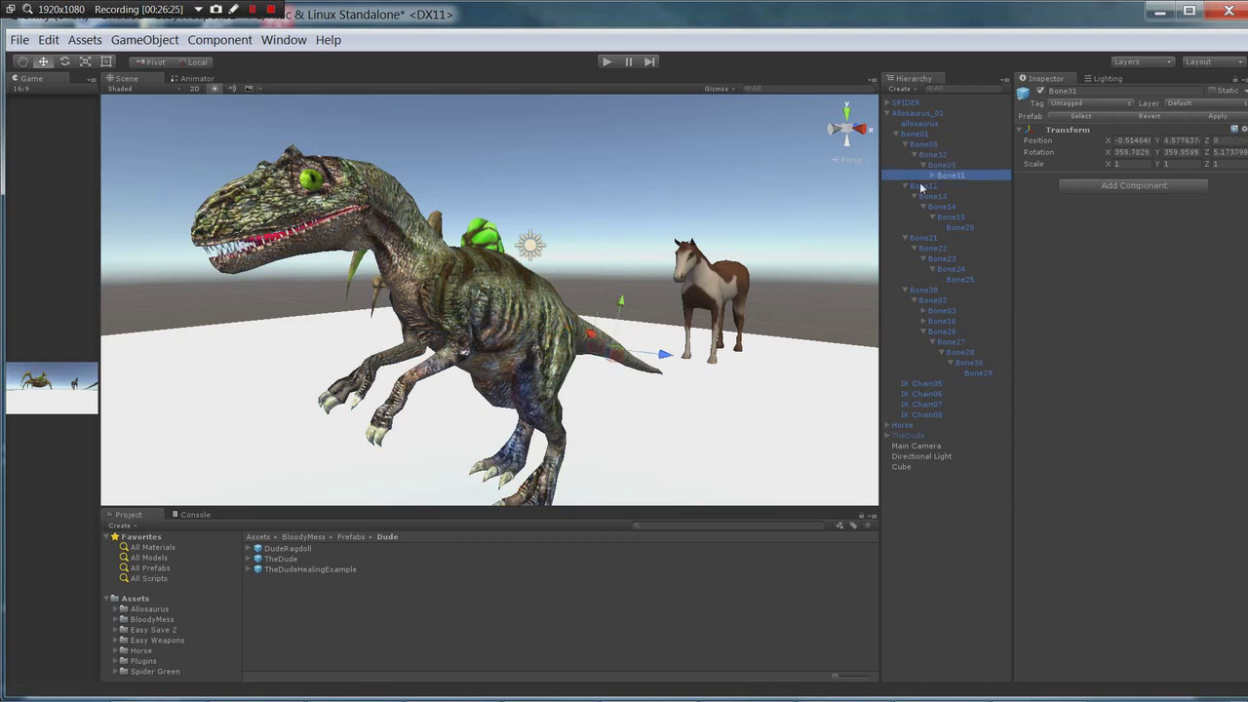
Inspect the allosaurus leg chain from Bone12 through Bone13, Bone14 and Bone15 to Bone20
click(923, 186)
click(932, 196)
click(939, 207)
click(948, 217)
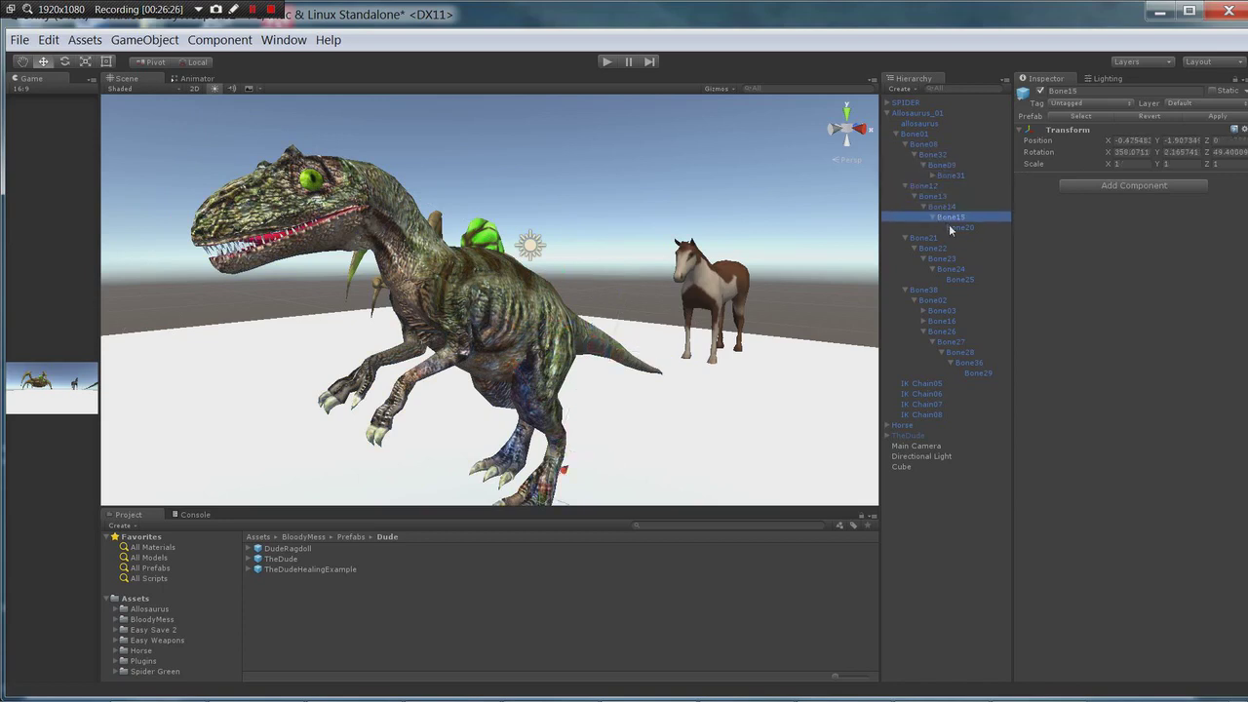
click(957, 227)
Inspect the second allosaurus leg chain from Bone21 through Bone22 and Bone23 to Bone25
click(924, 237)
click(933, 247)
click(943, 258)
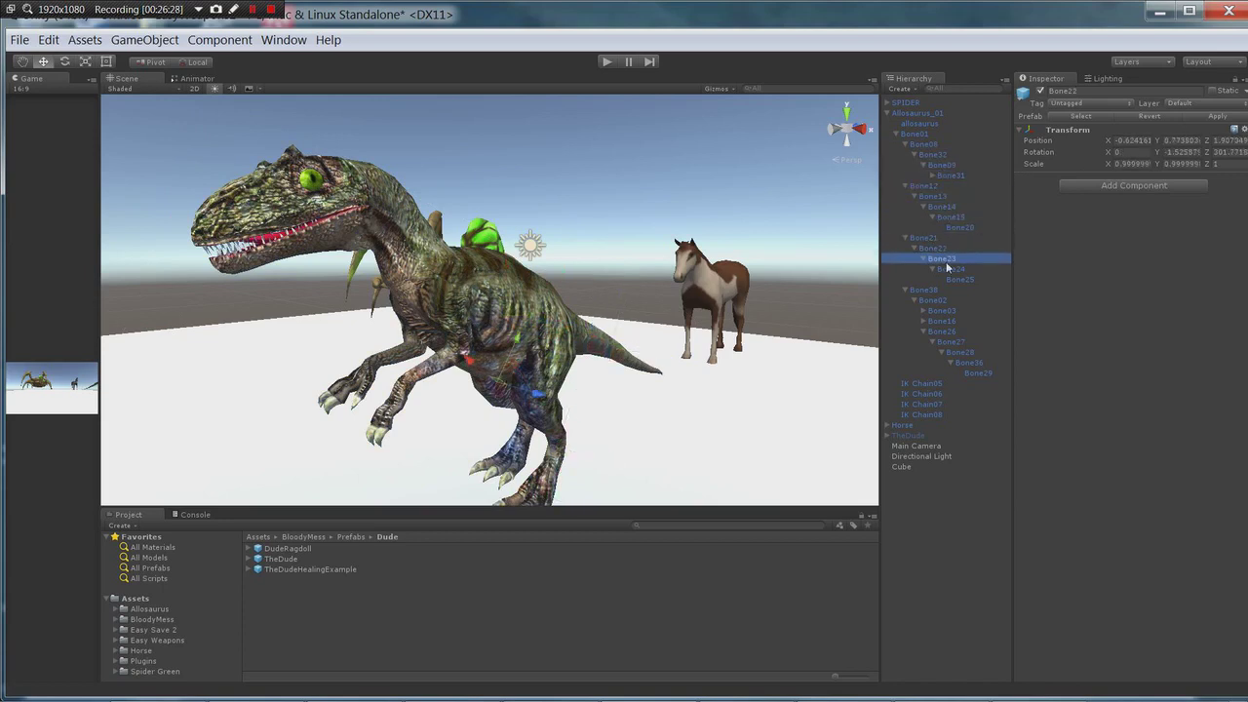
click(961, 280)
alt+drag(732, 334, 675, 340)
Check Bone38, Bone02 and Bone03 on the allosaurus and expand the neck and head chain down to Bone07
click(931, 291)
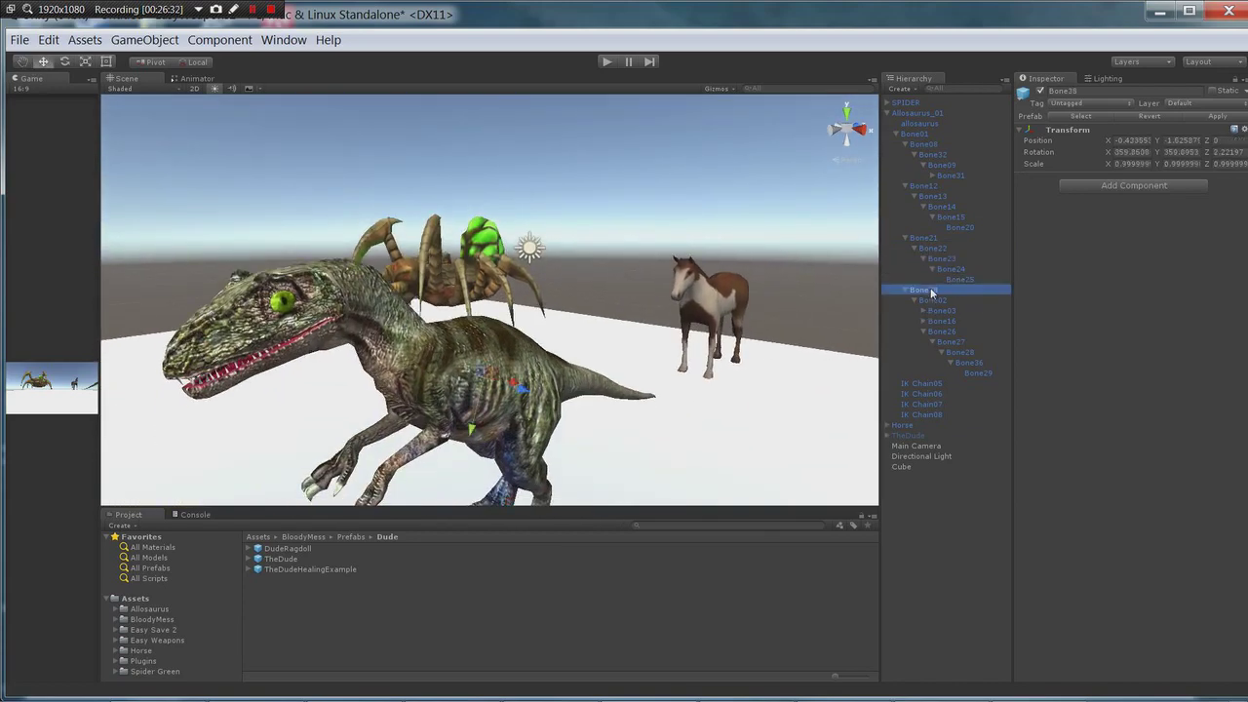
click(933, 301)
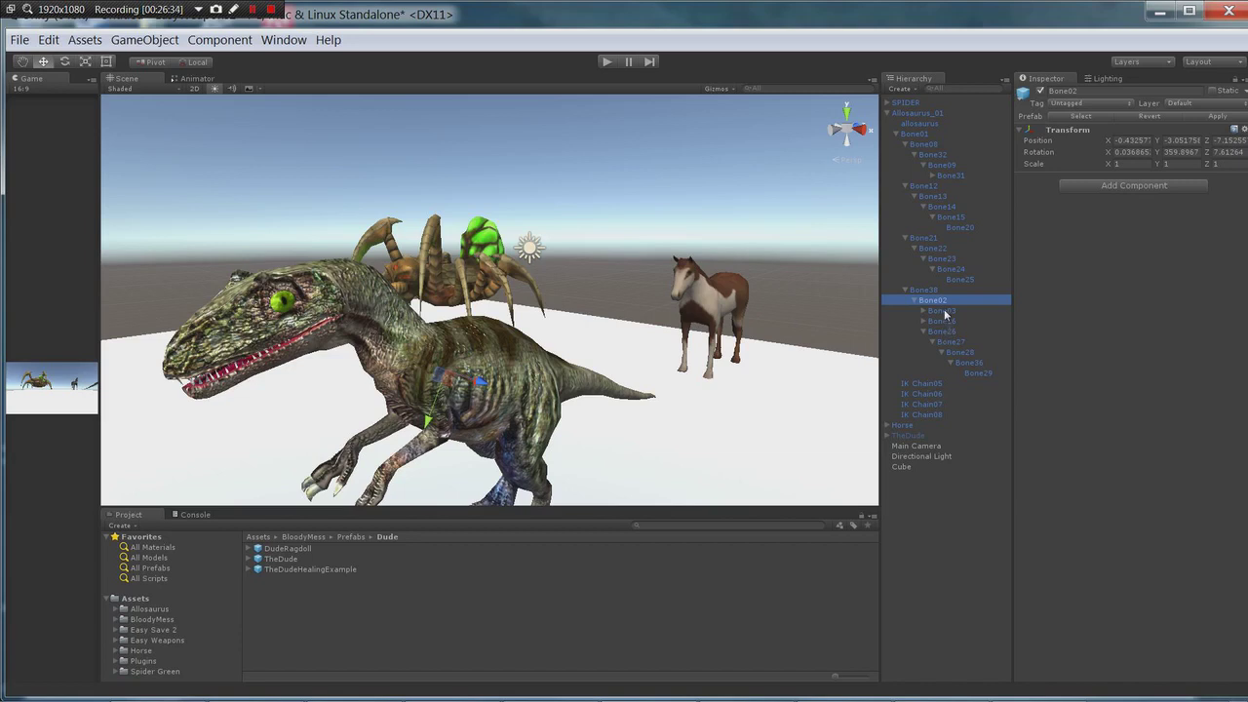
click(946, 310)
click(925, 310)
click(926, 320)
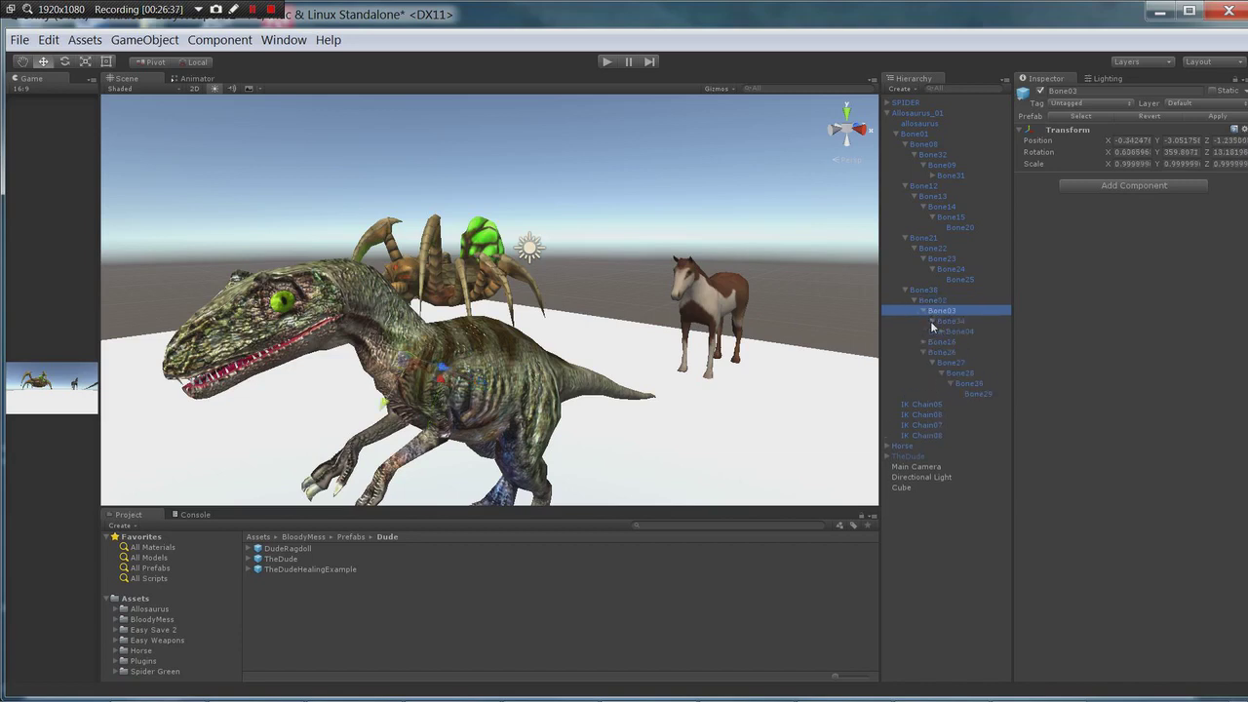
click(941, 331)
click(951, 342)
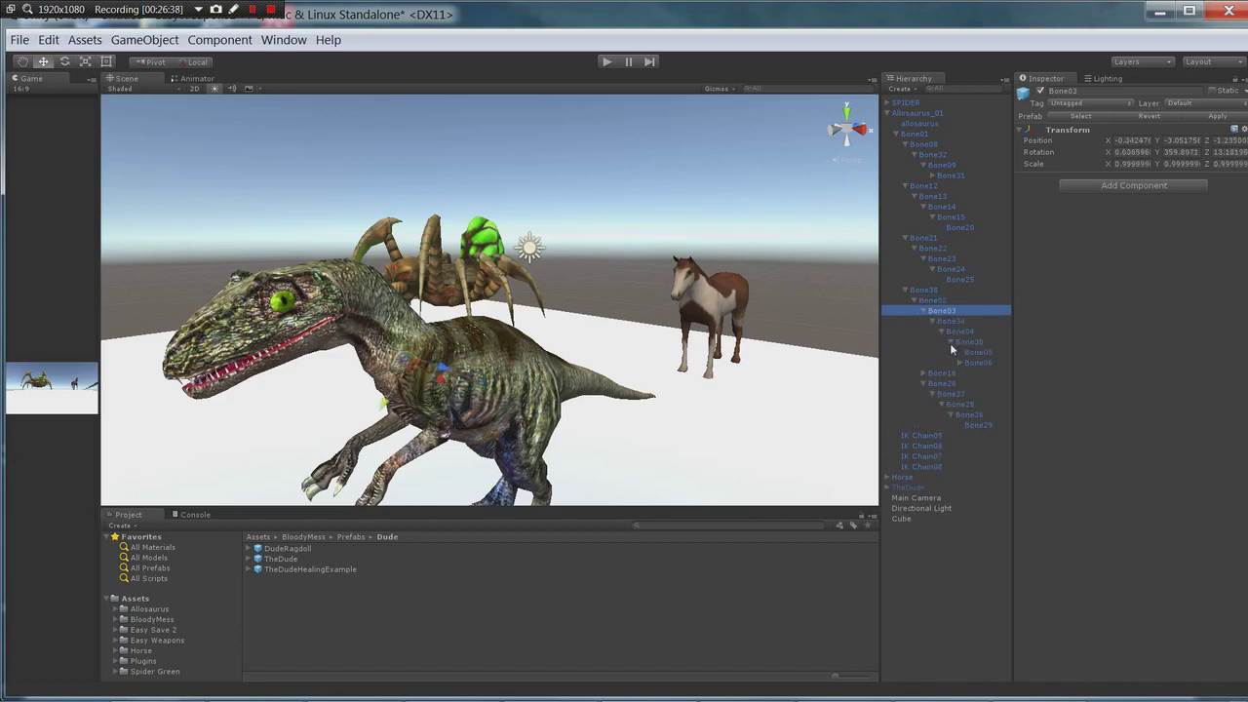
click(959, 362)
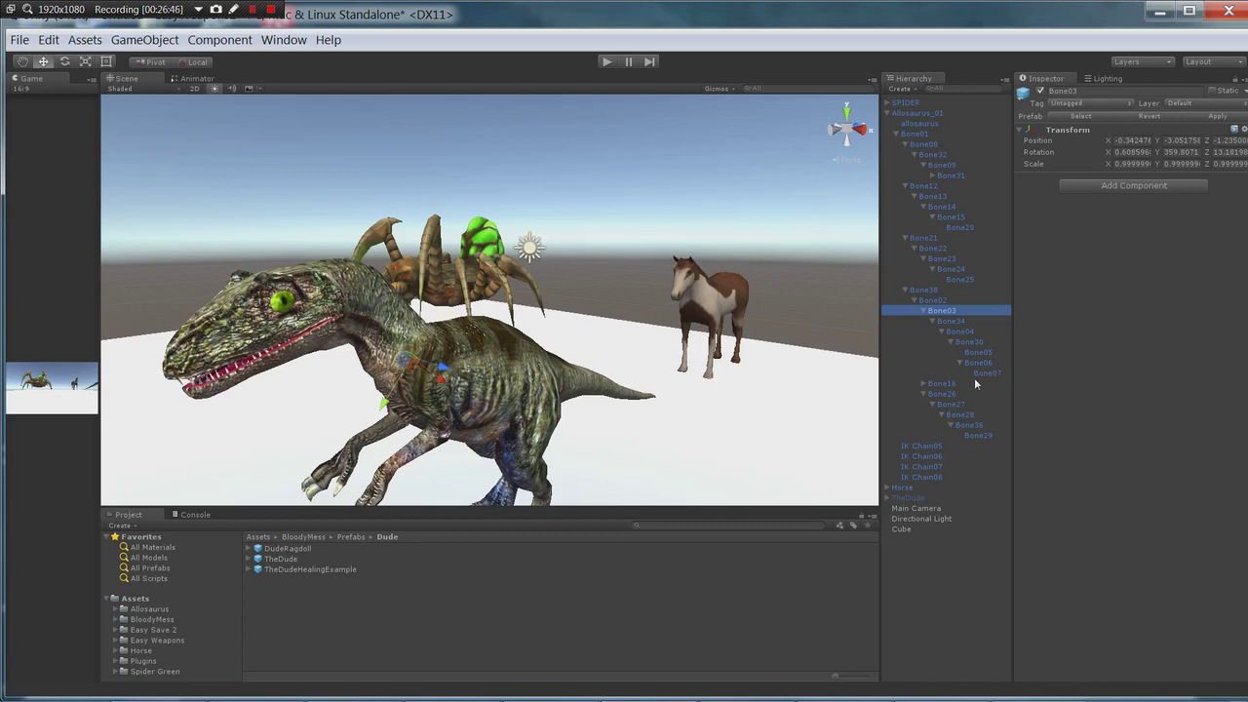
alt+drag(628, 344, 639, 319)
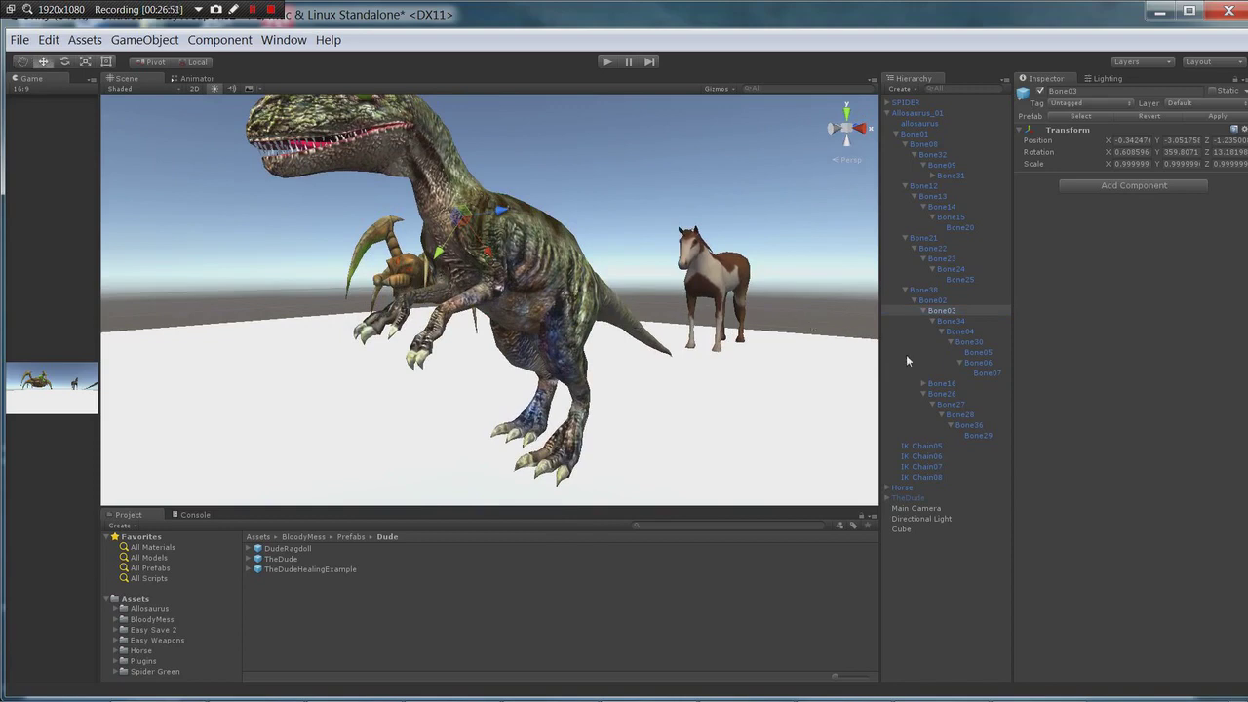
Inspect the allosaurus arm chain under Bone26, including Bone28, Bone36 and Bone29
click(941, 393)
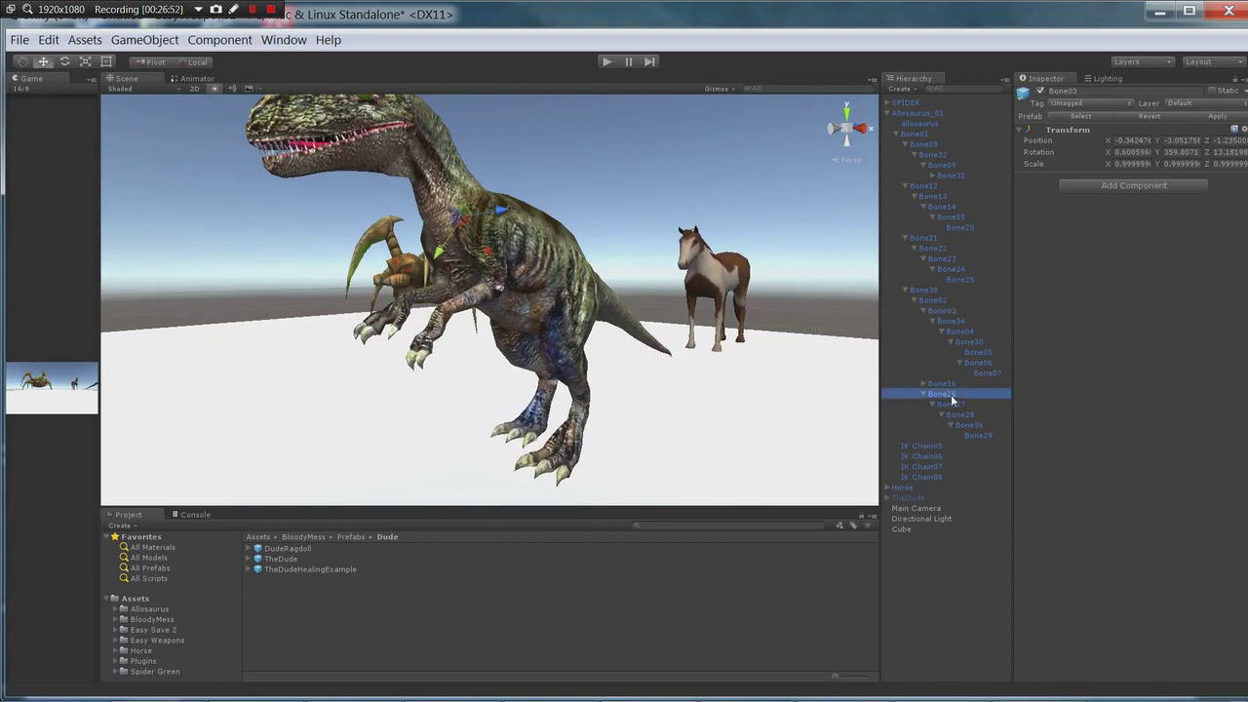
alt+drag(656, 262, 658, 250)
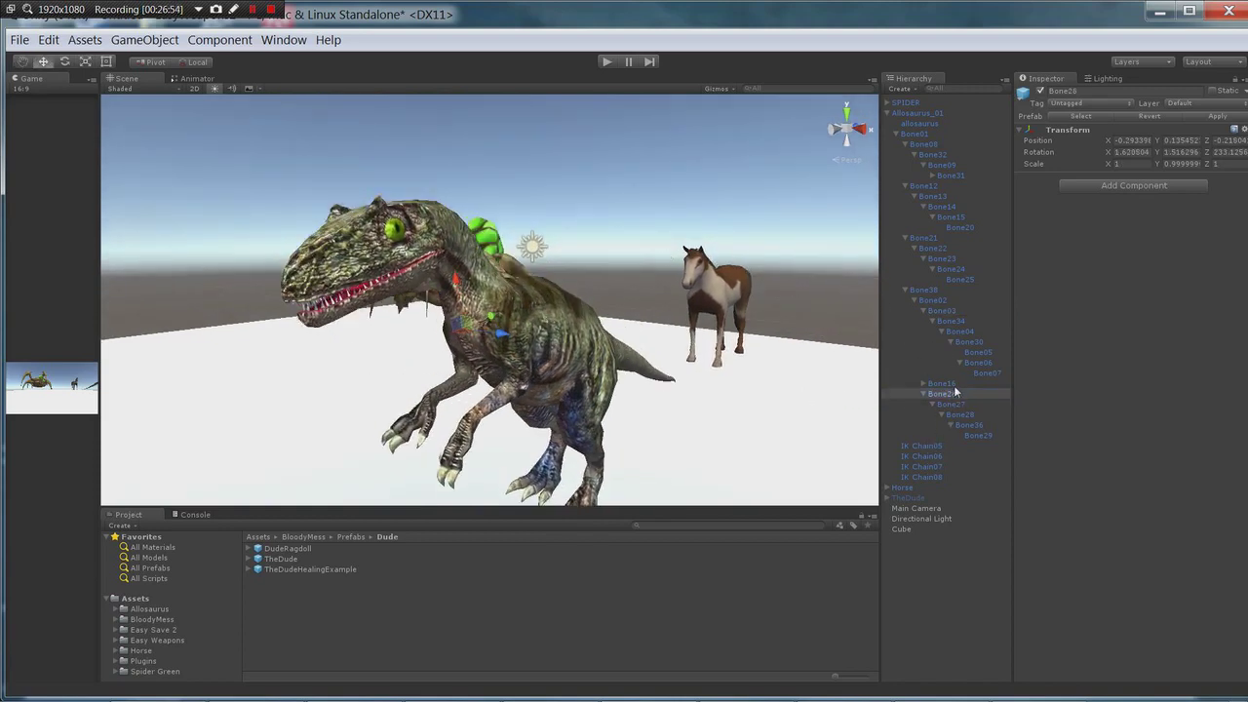
click(961, 415)
click(980, 436)
click(967, 425)
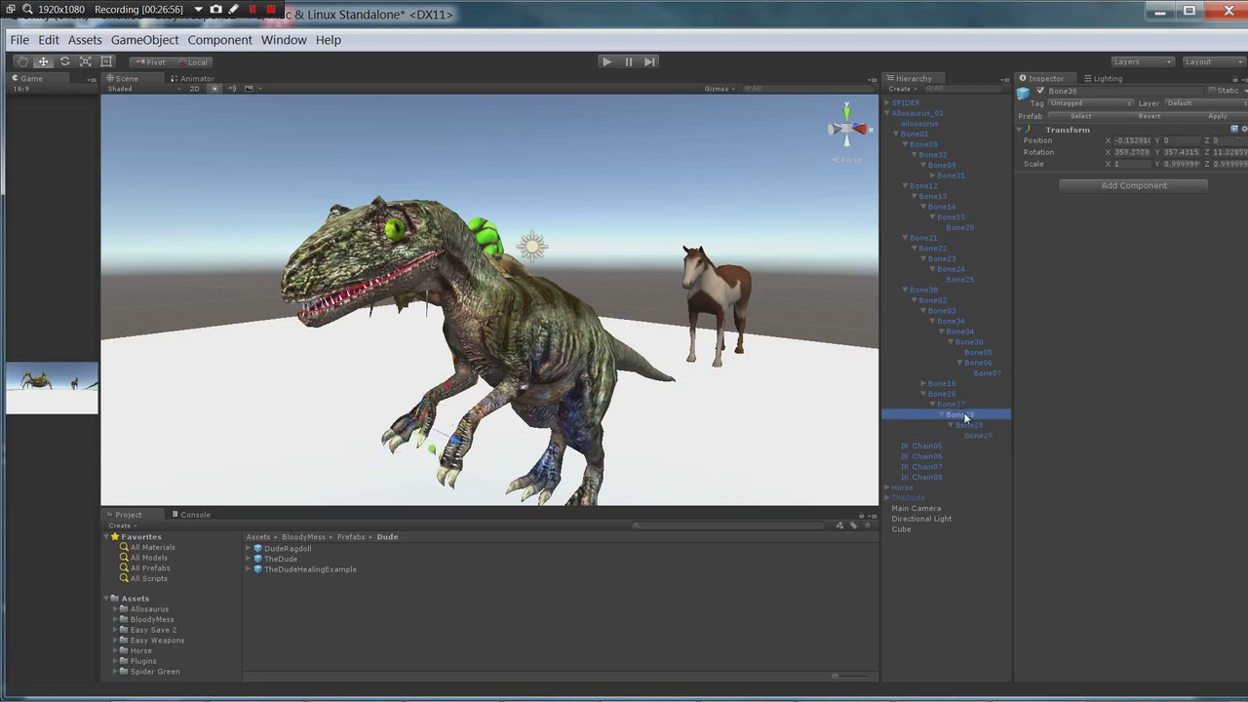
click(962, 411)
click(953, 394)
Expand the other arm chain under Bone16 and inspect Bone18, Bone35 and Bone19
click(922, 383)
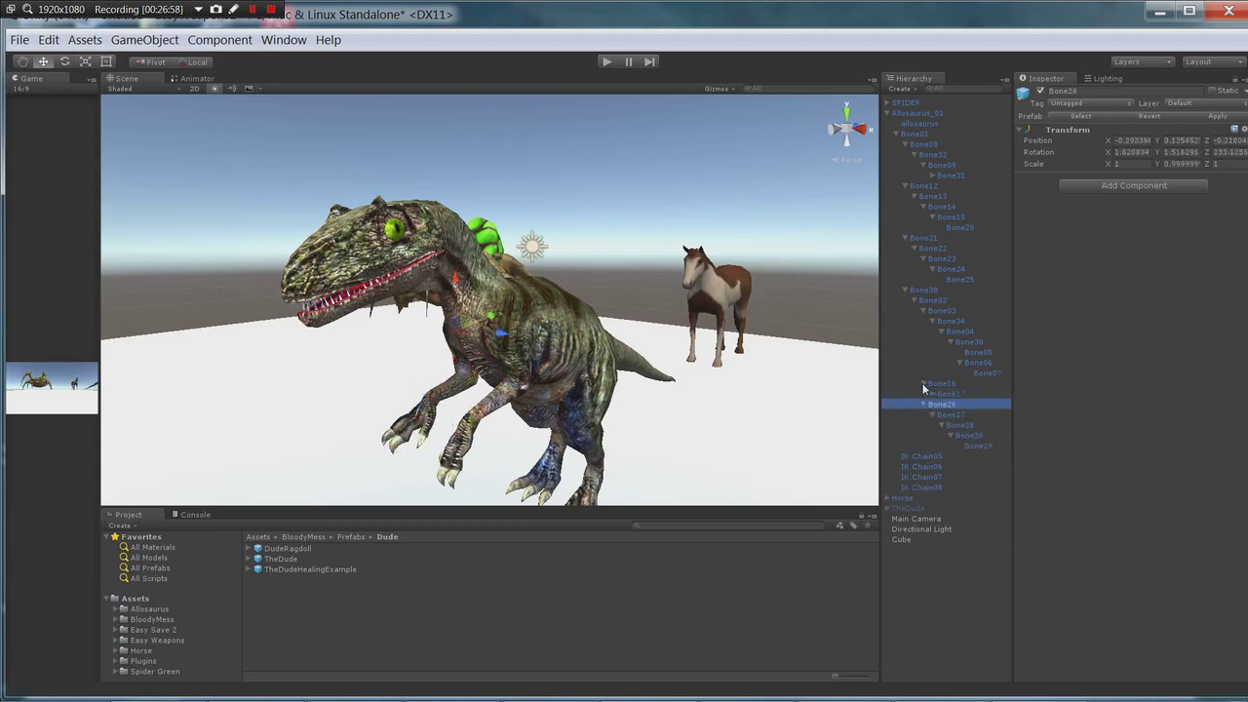
click(932, 393)
click(956, 402)
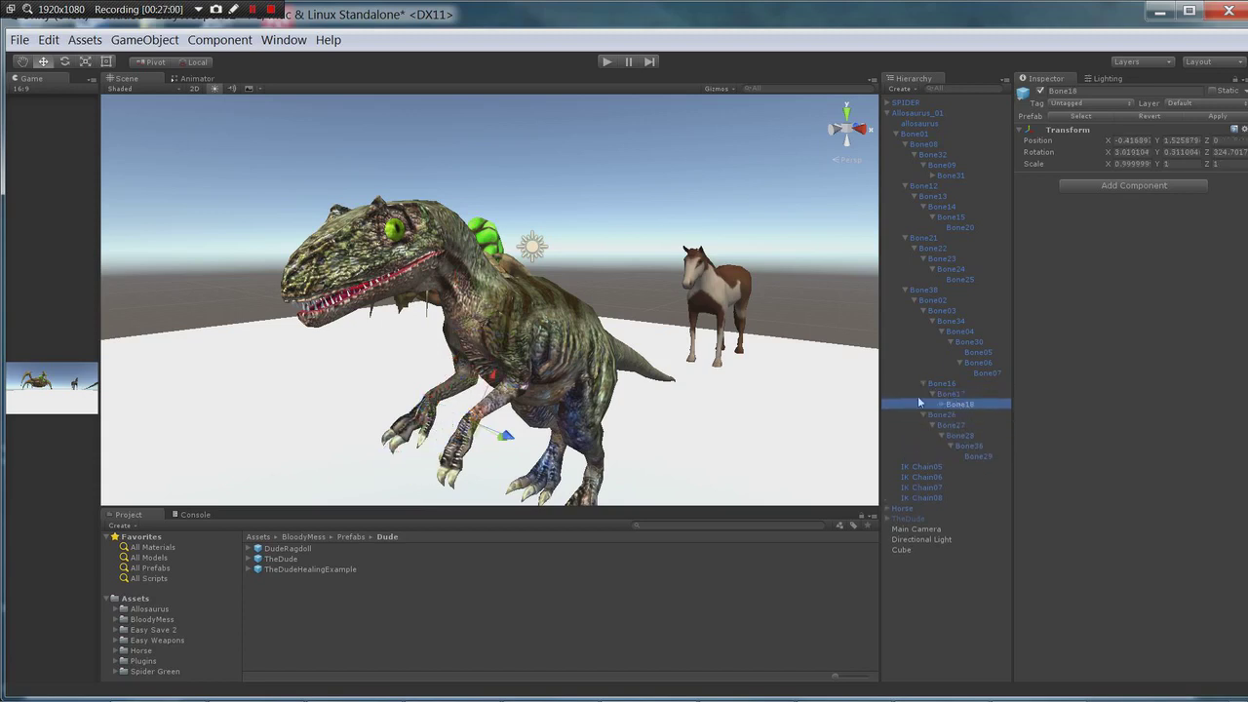
alt+drag(624, 293, 664, 305)
click(942, 404)
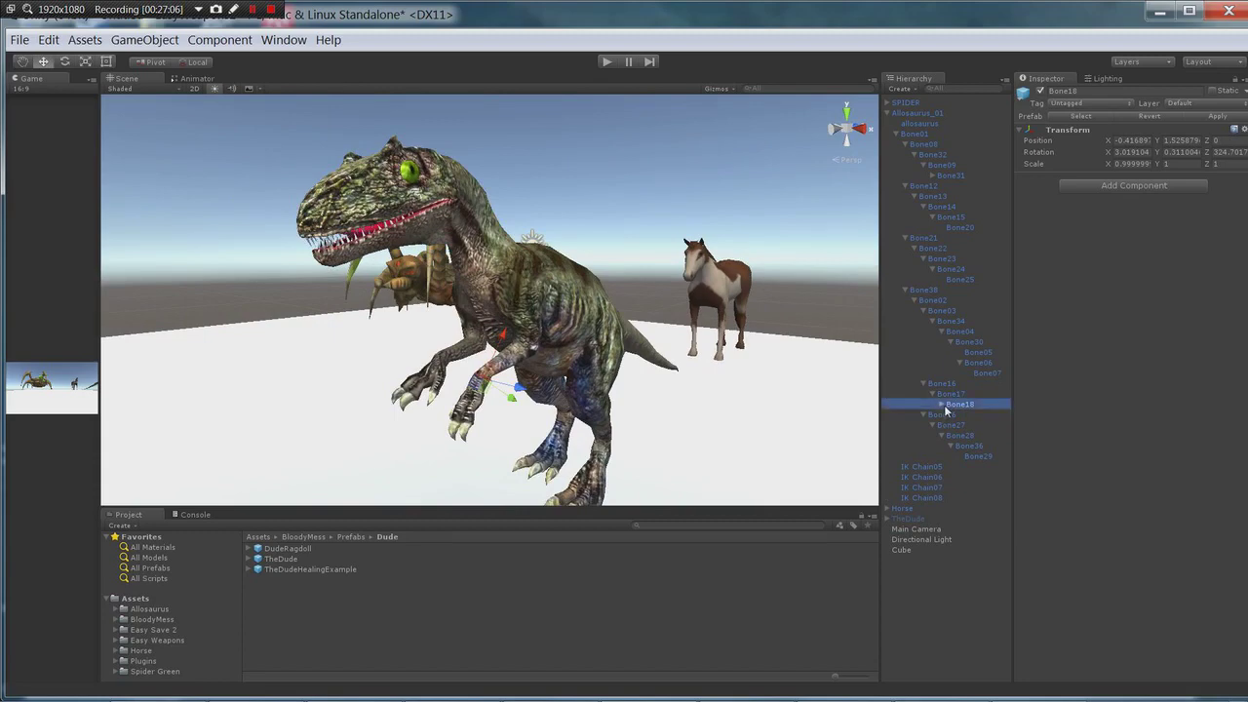
click(963, 414)
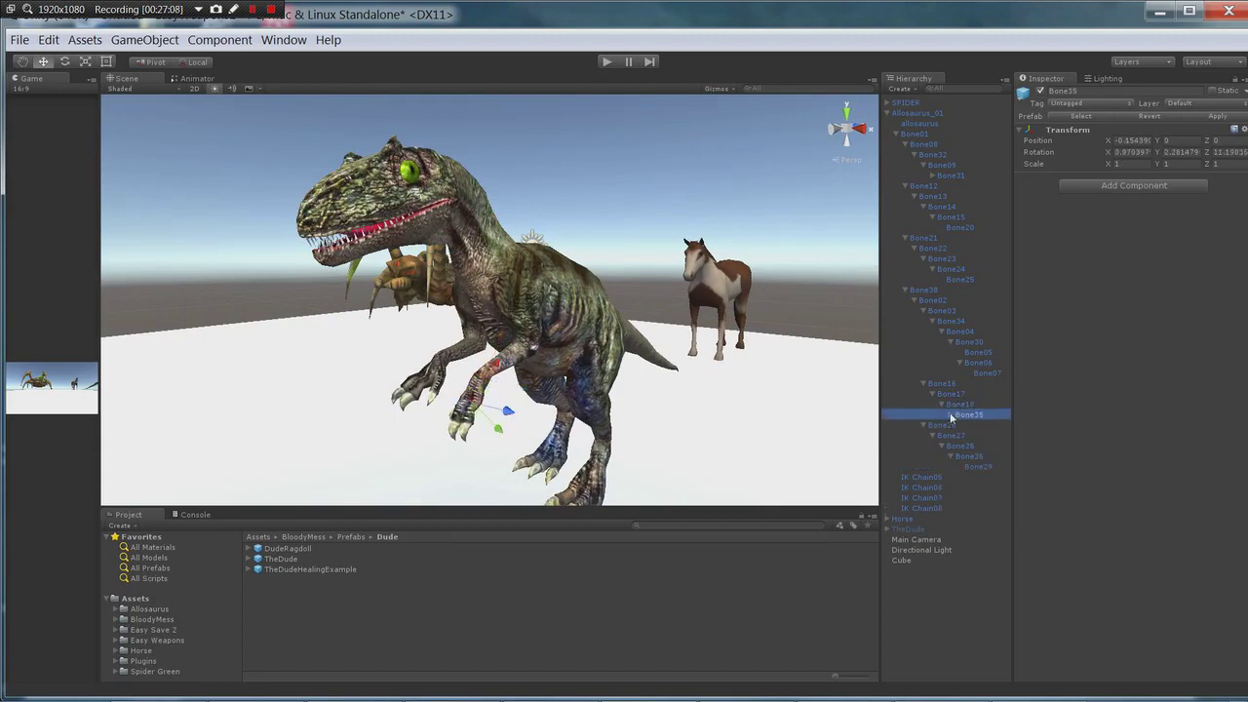
click(952, 414)
double_click(972, 426)
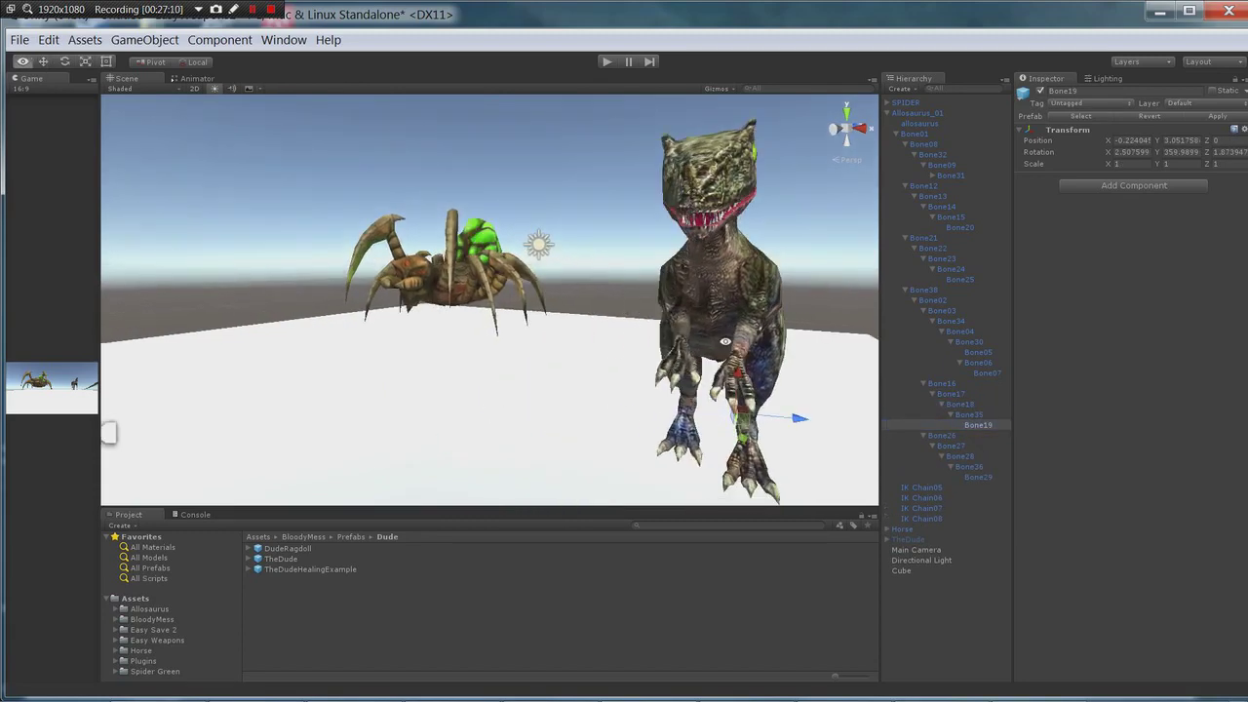
alt+drag(725, 341, 702, 342)
click(983, 416)
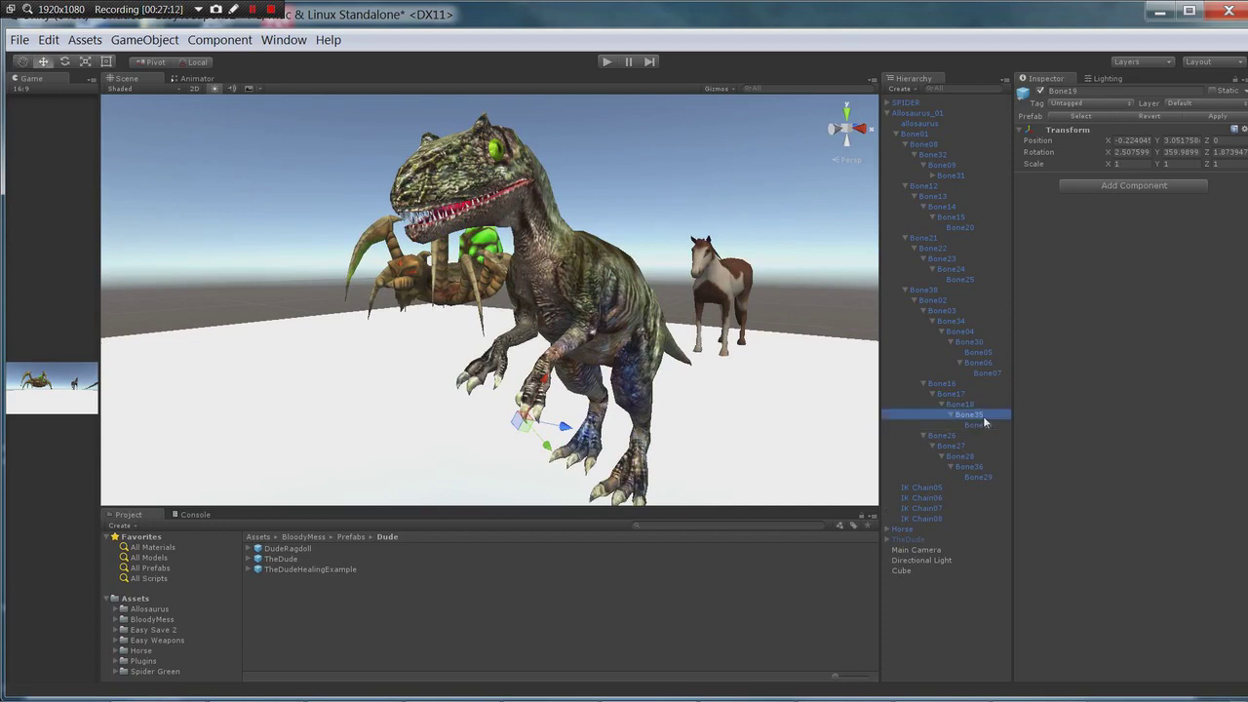
Step back up the hierarchy from Bone35 to the head bones, checking Bone06 and Bone30
key(Up)
key(Up)
key(Up)
key(Up)
key(Up)
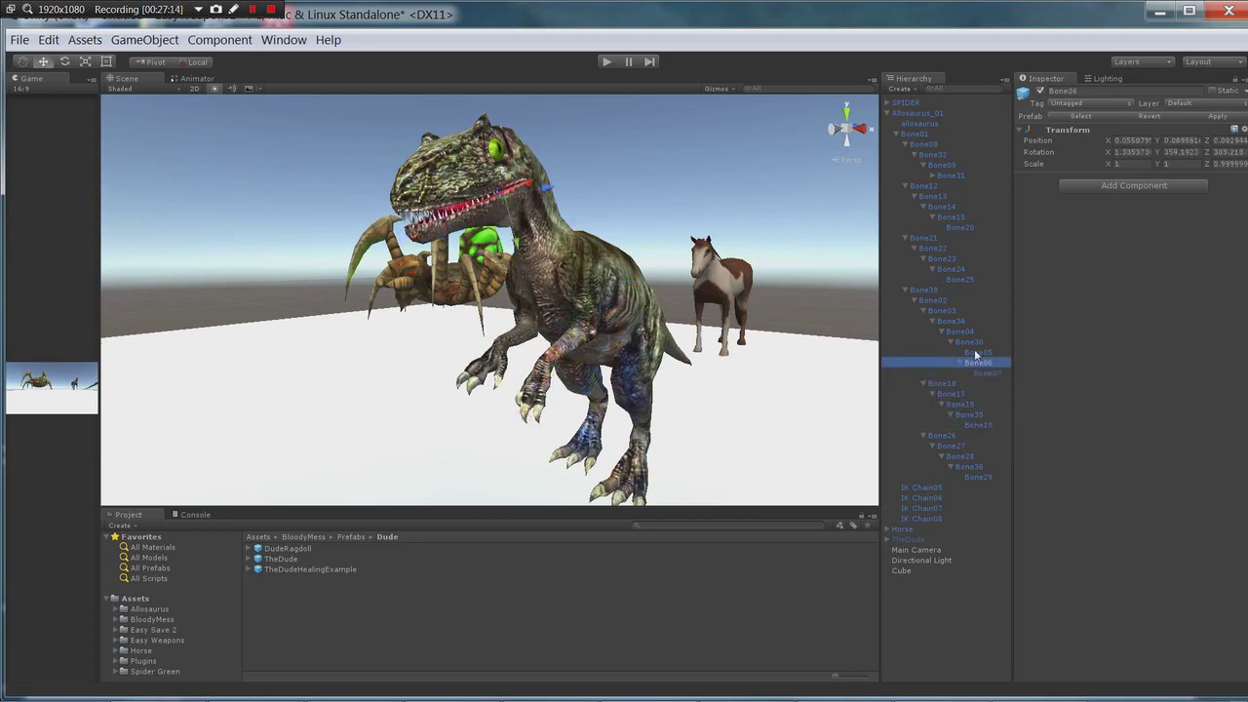
key(Up)
key(Up)
Collapse the Bone38, Bone21, Bone12 and Bone08 branches under the allosaurus's Bone01
click(905, 290)
click(904, 237)
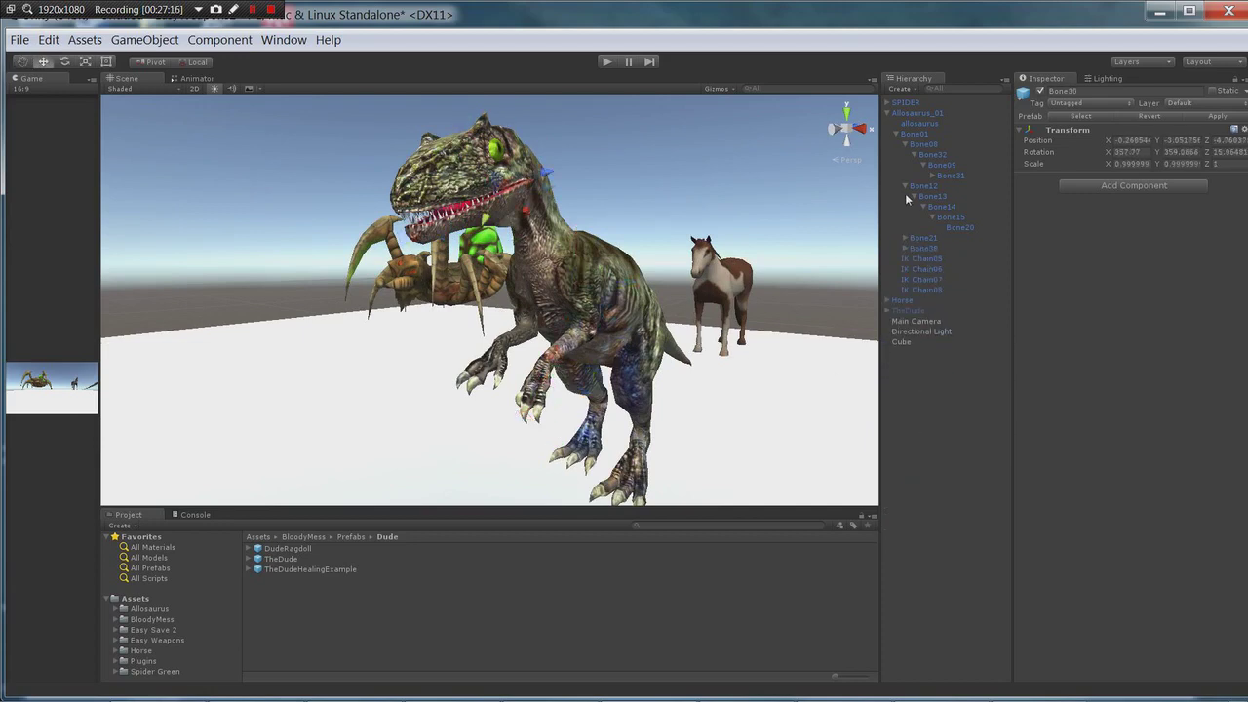
click(906, 186)
click(974, 237)
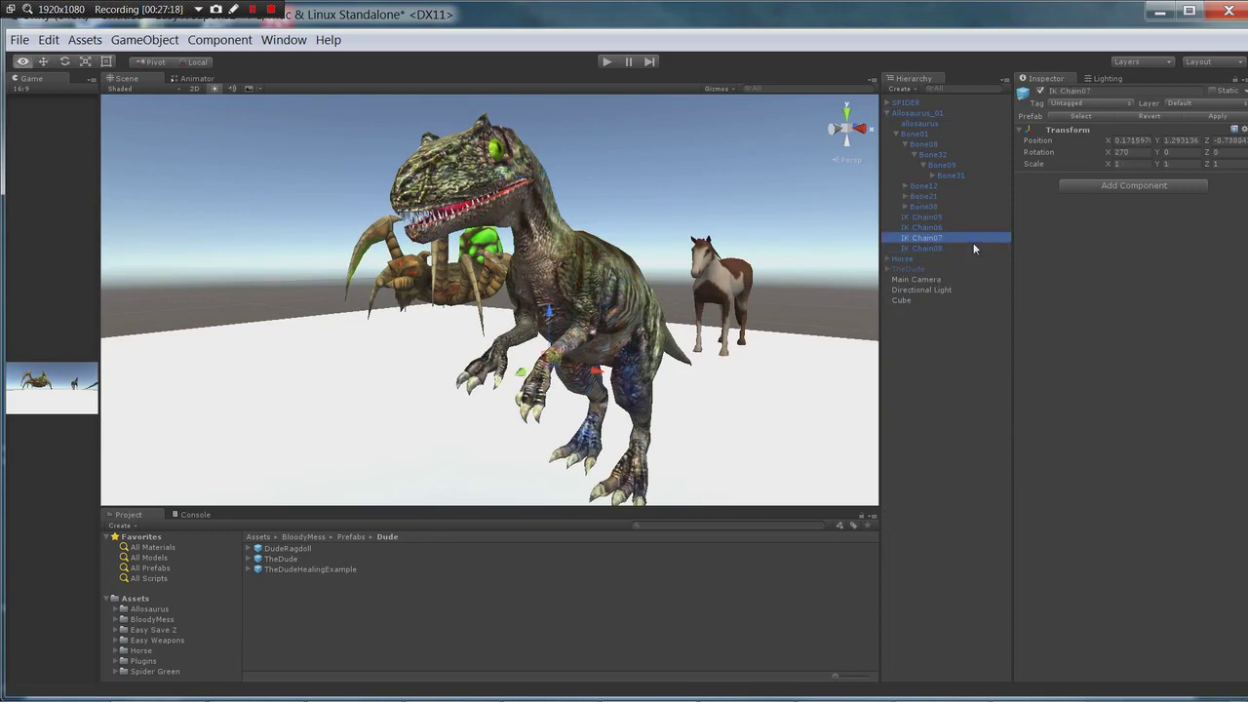
alt+drag(793, 244, 803, 234)
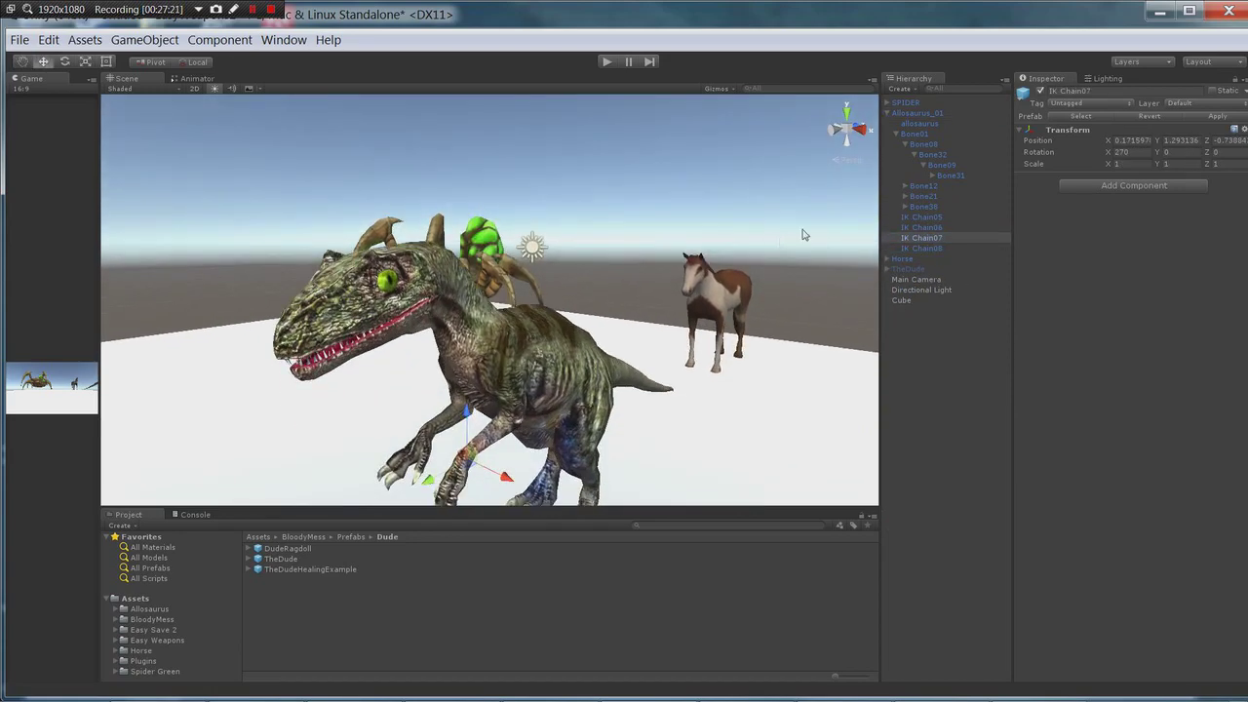
click(903, 144)
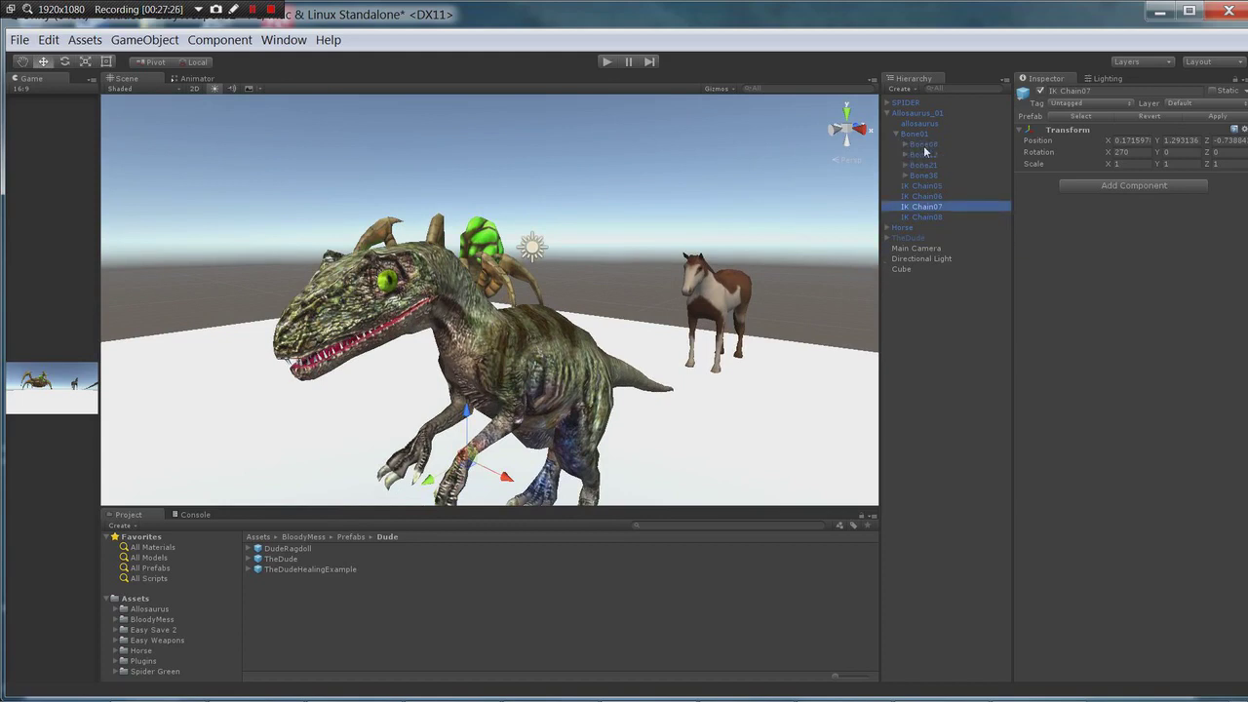
Expand the Horse bone hierarchy and look over the horse alongside the allosaurus and spider in the scene
click(886, 228)
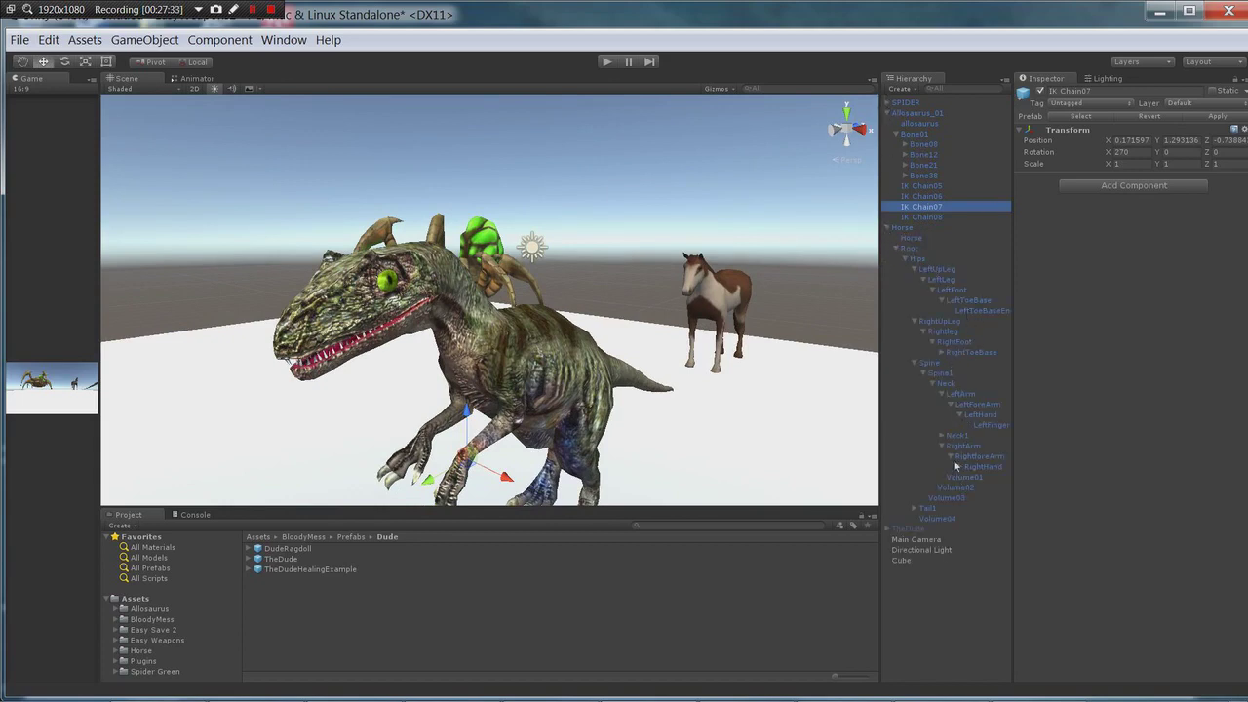
alt+drag(819, 287, 874, 331)
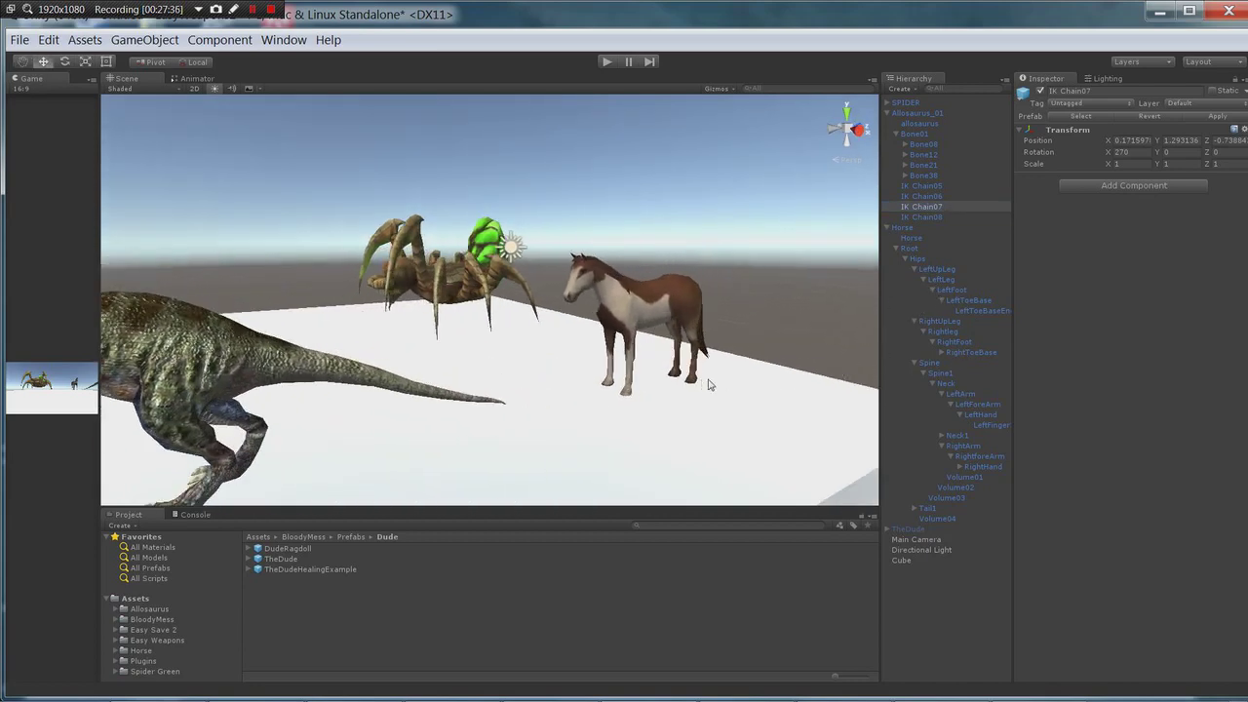
alt+drag(801, 304, 587, 287)
alt+drag(677, 306, 774, 284)
alt+right_drag(774, 283, 663, 289)
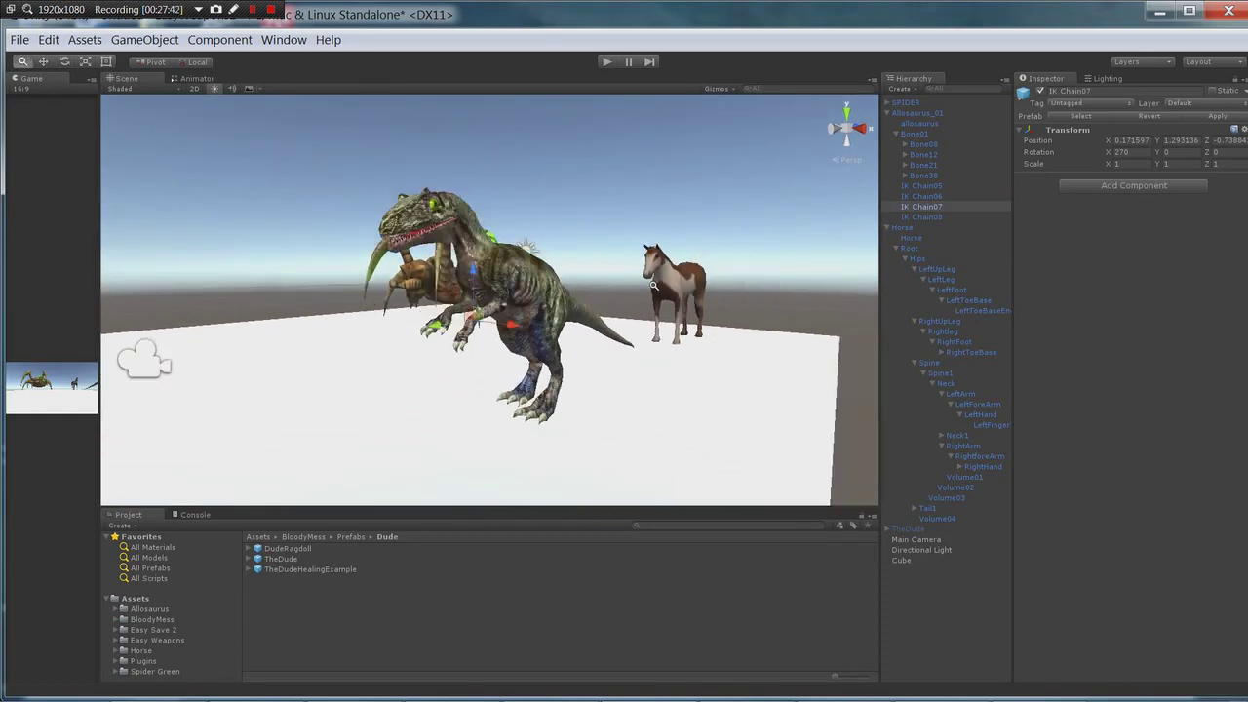
alt+drag(664, 289, 874, 373)
Examine the spider model's head, front legs and abdomen up close from the front
scroll(595, 347, up, 8)
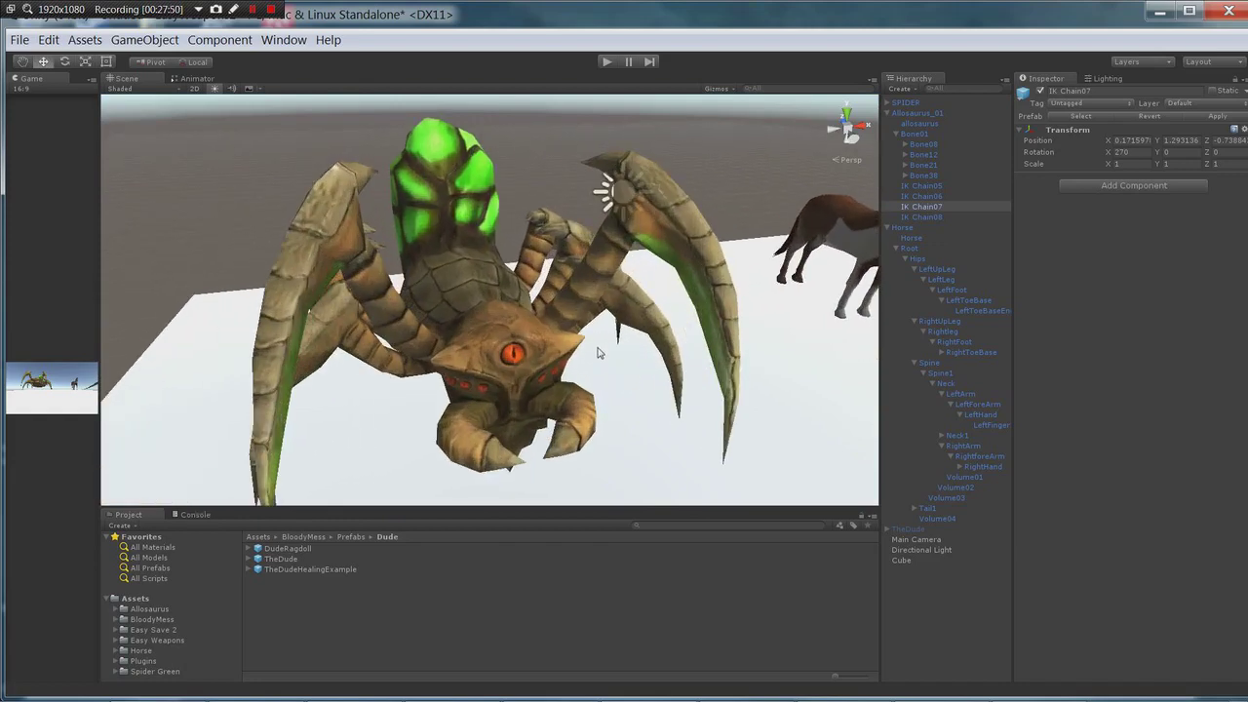
scroll(598, 353, up, 3)
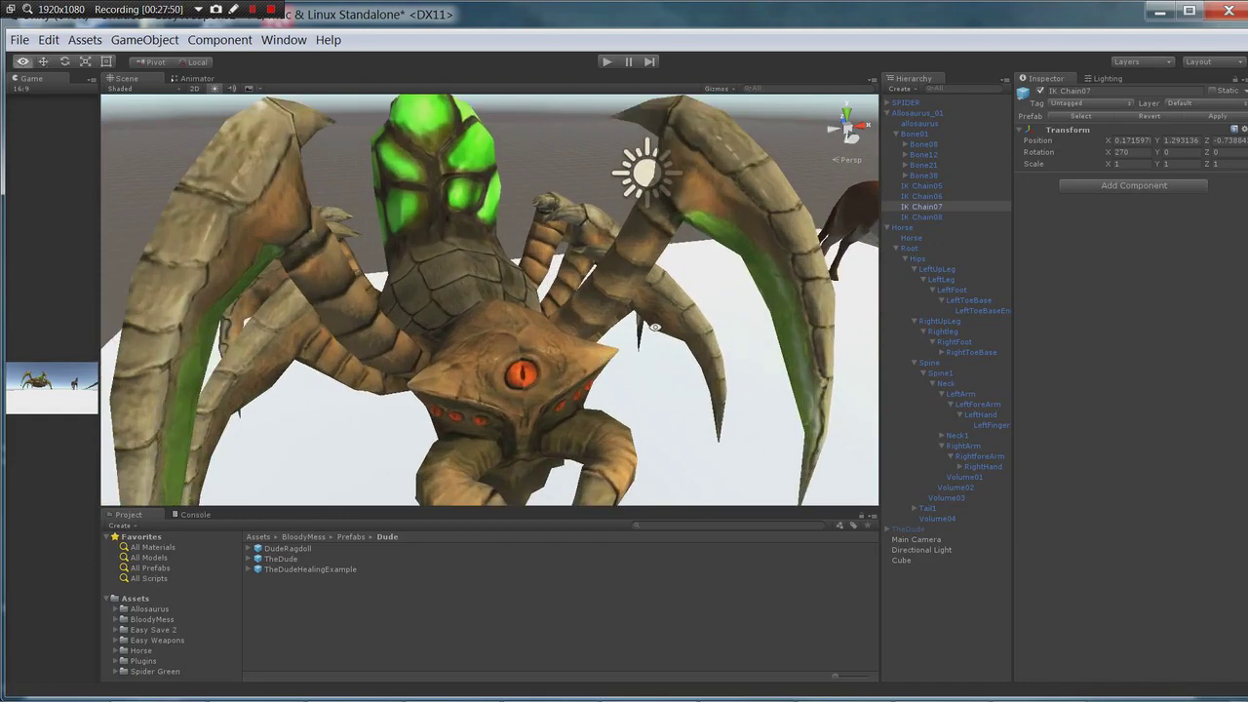
alt+drag(598, 353, 624, 324)
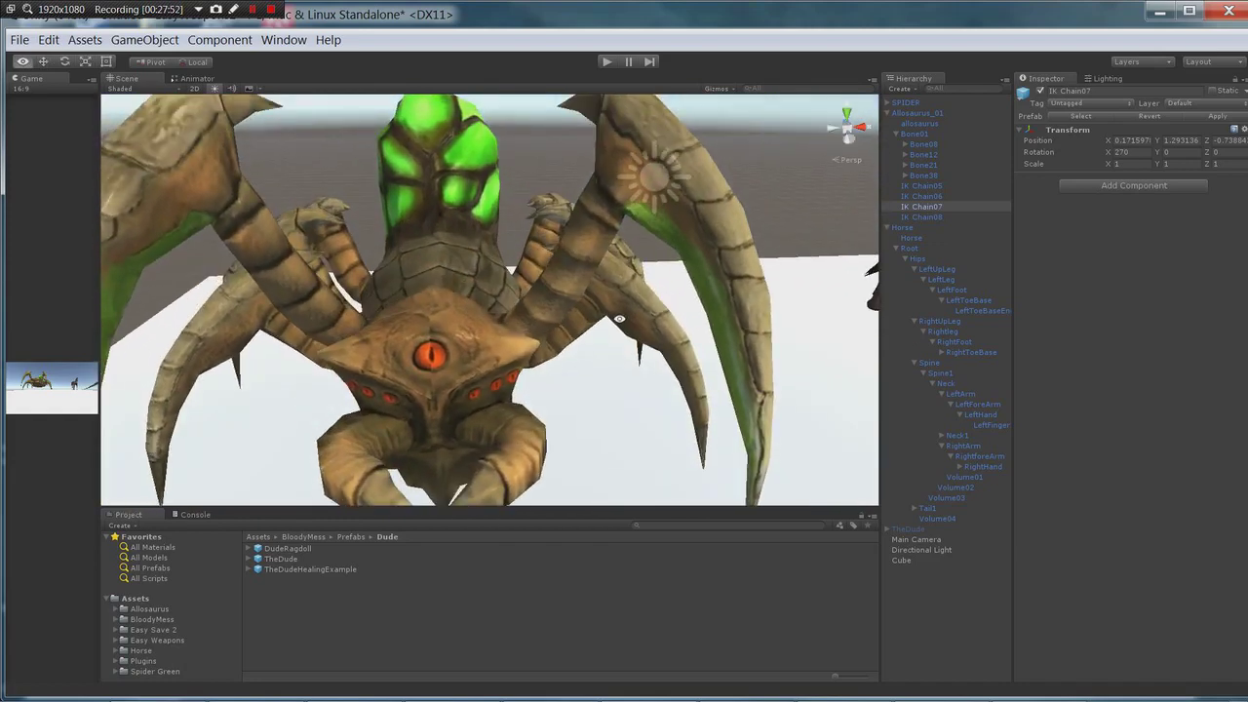
scroll(626, 328, down, 3)
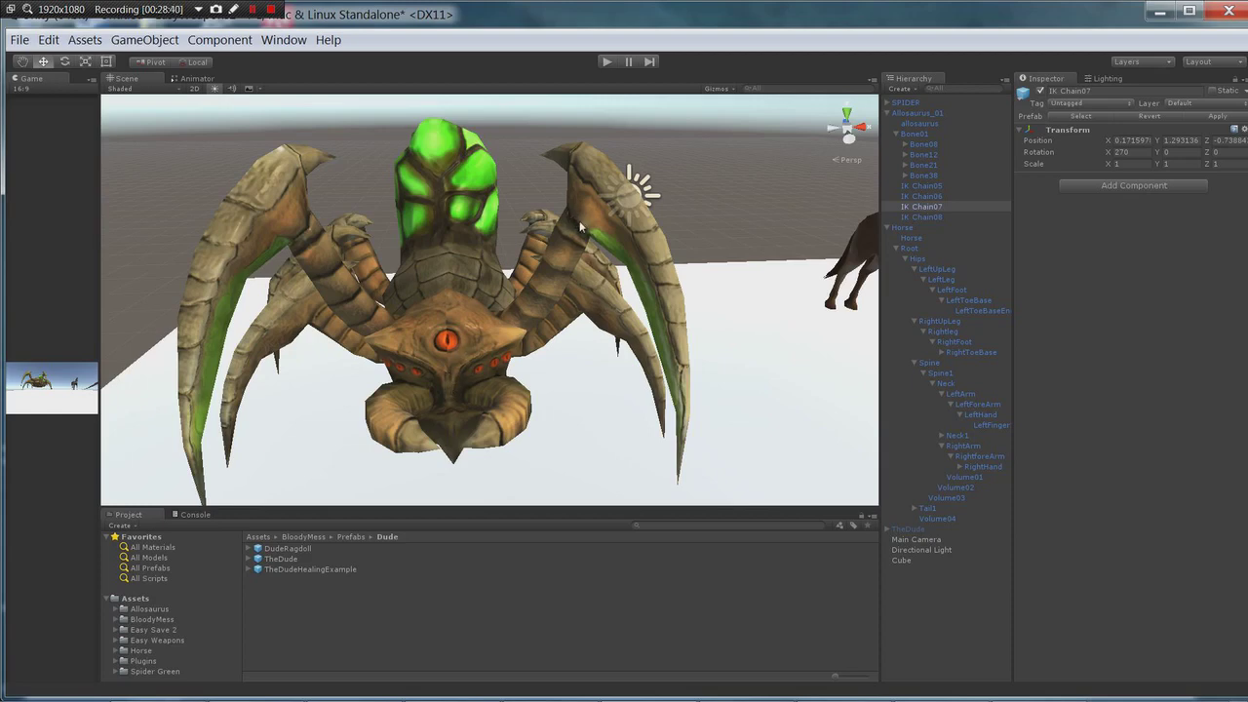
alt+drag(639, 360, 618, 393)
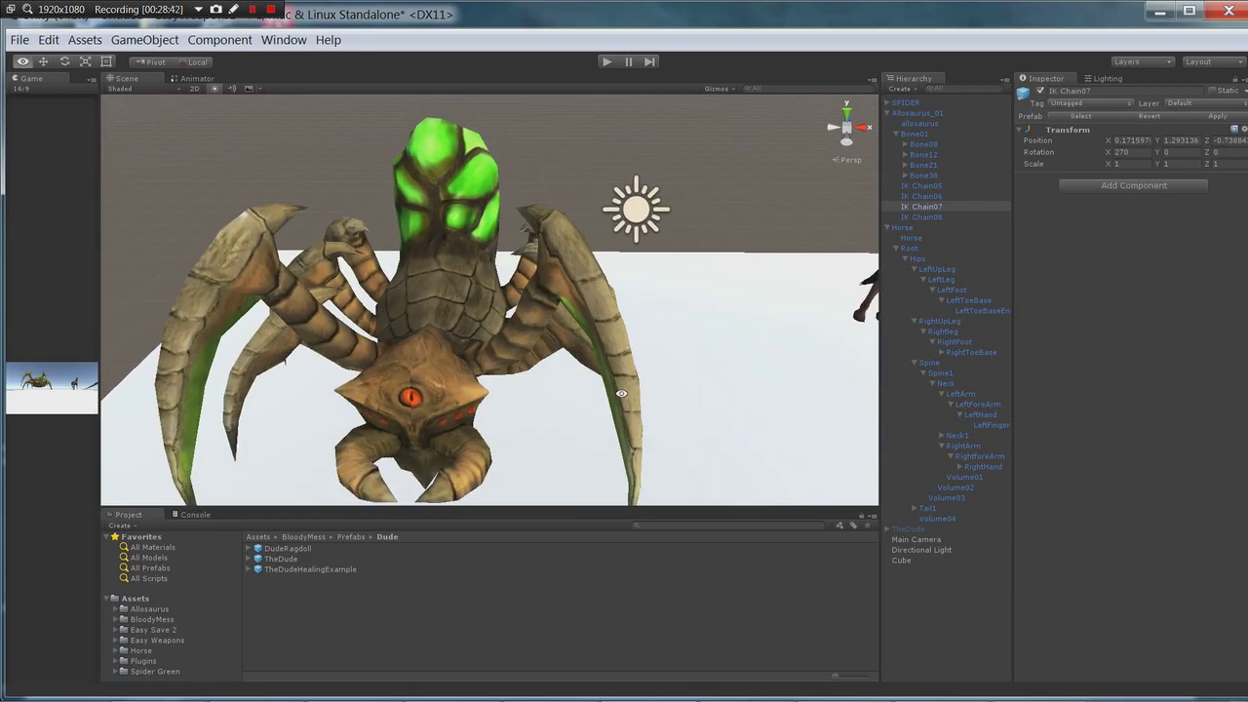
Select the SPIDER root object and examine its colliders around the head, abdomen and front leg
click(912, 114)
click(906, 102)
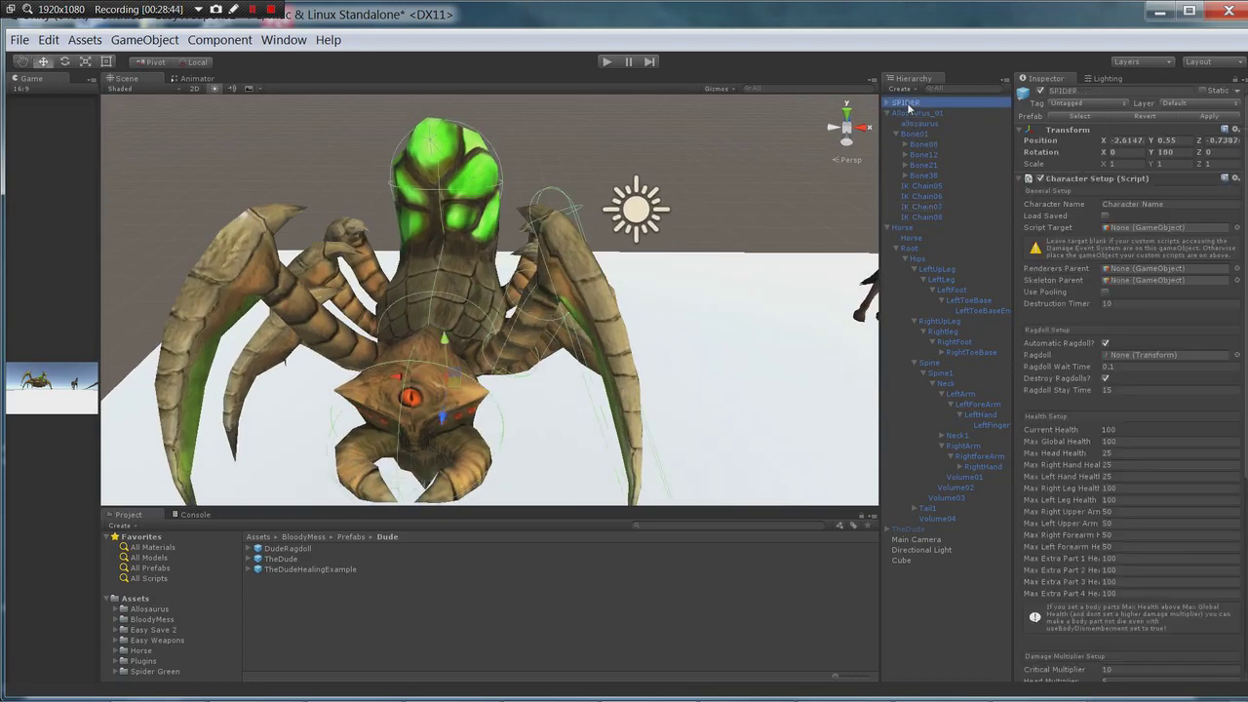
alt+drag(632, 254, 682, 248)
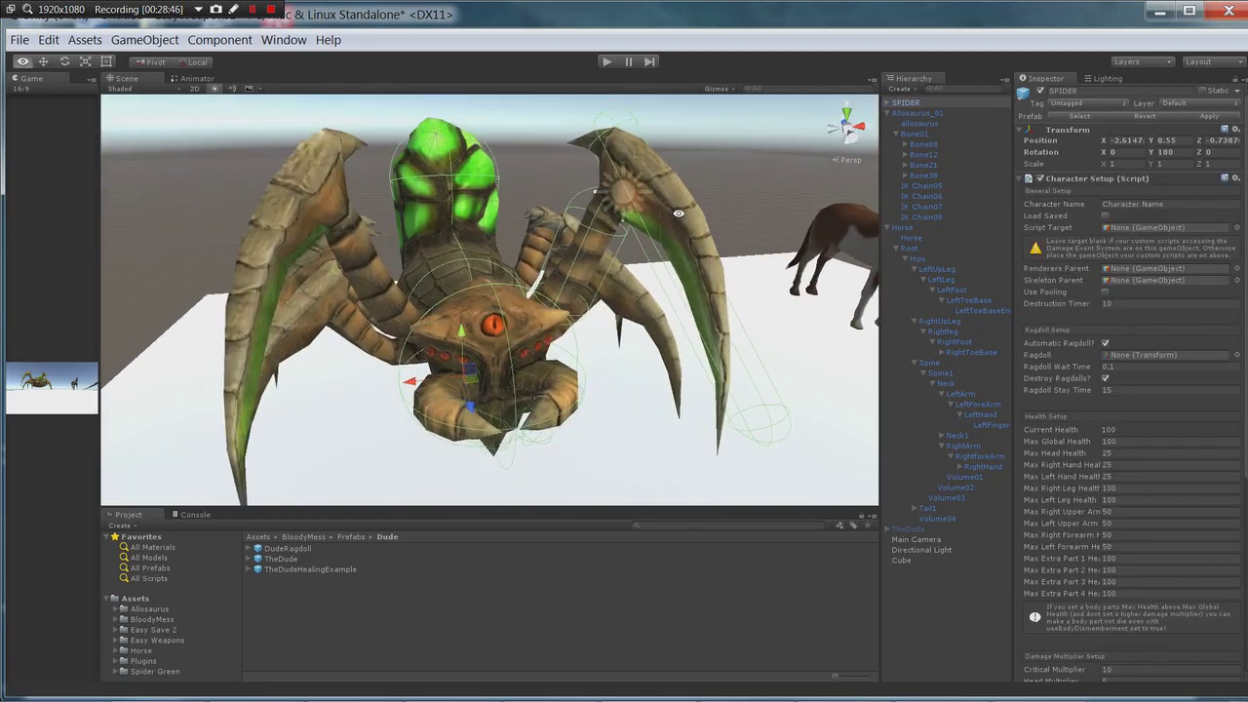
alt+drag(753, 279, 745, 318)
alt+drag(669, 358, 593, 345)
Examine the colliders where the spider's front leg meets the torso, from the front and from above
scroll(544, 331, up, 3)
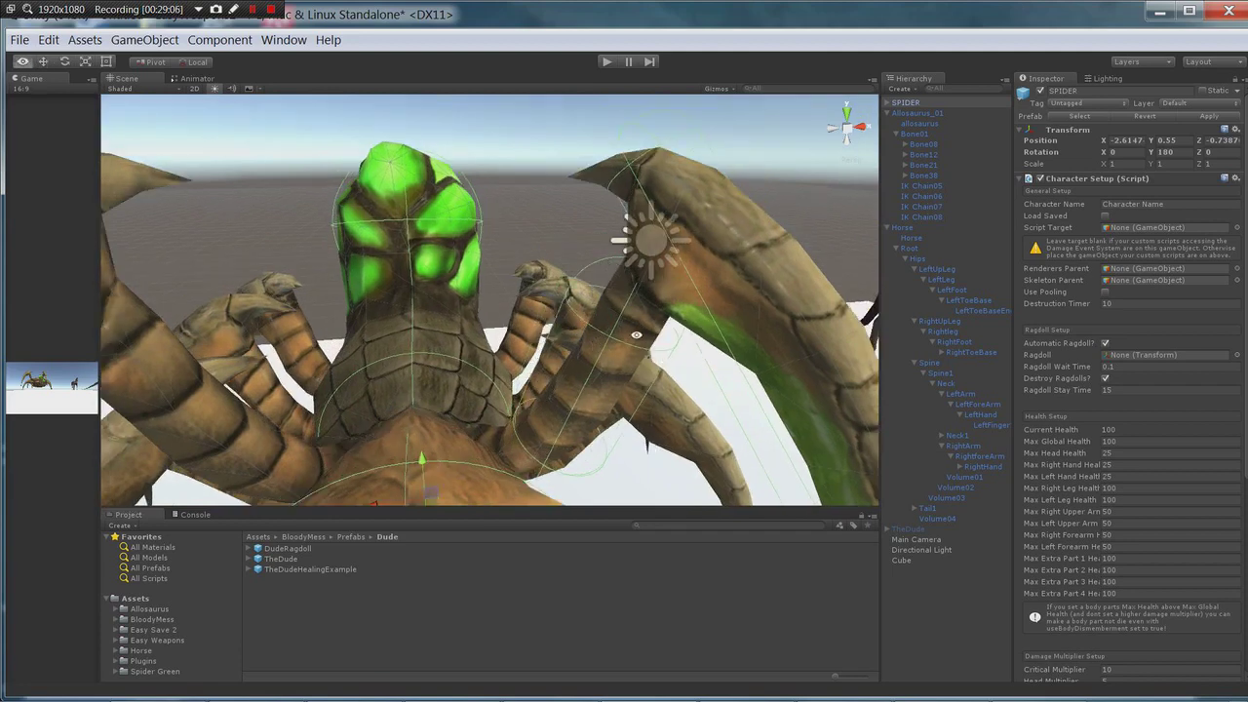
alt+drag(636, 335, 598, 337)
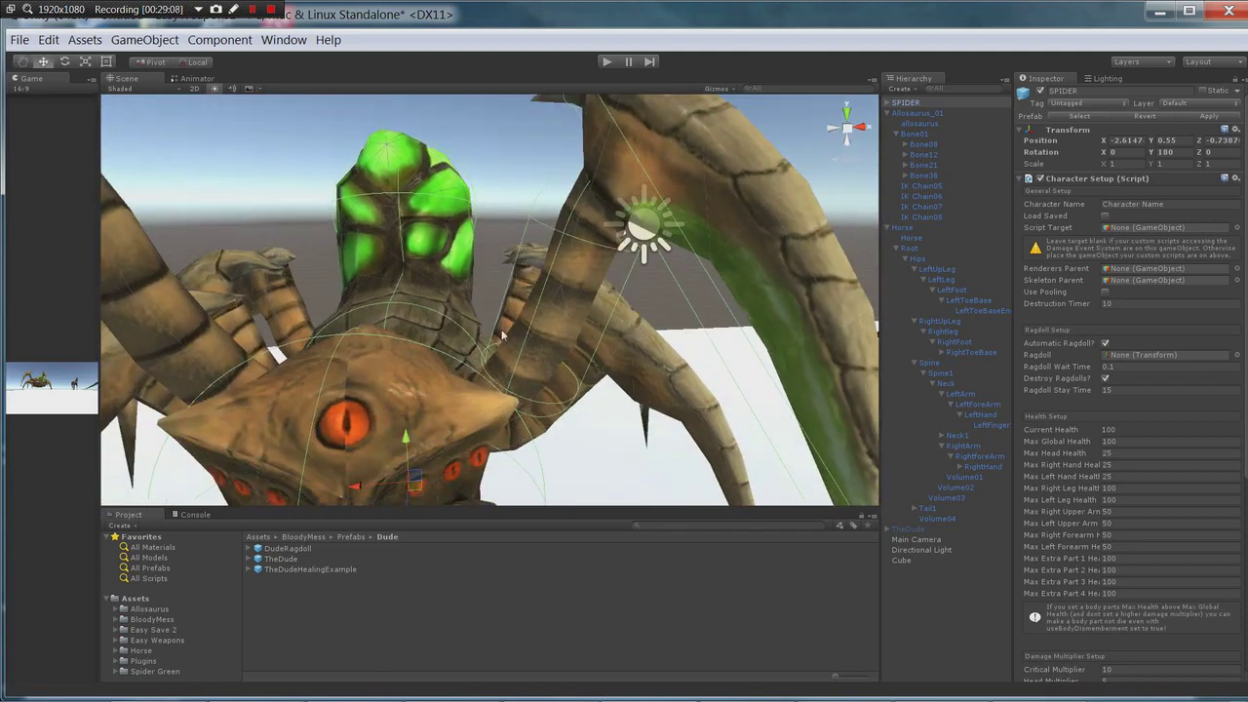
alt+drag(579, 297, 582, 324)
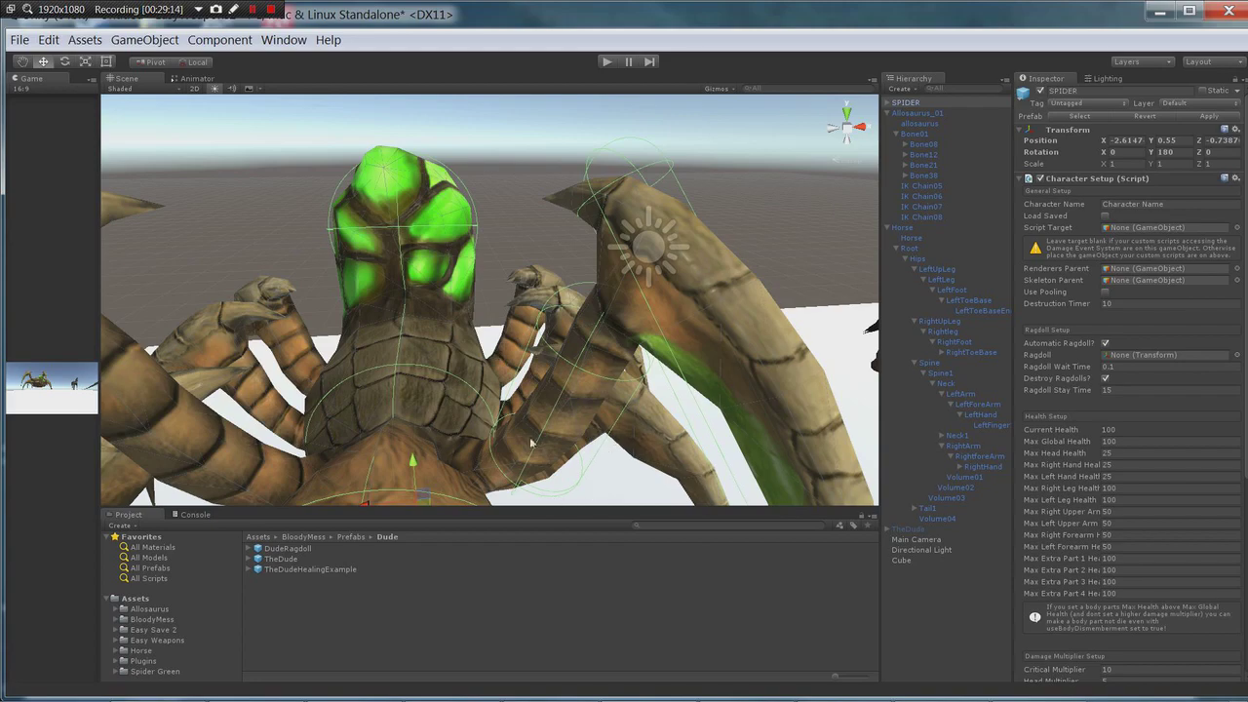
alt+drag(583, 461, 519, 357)
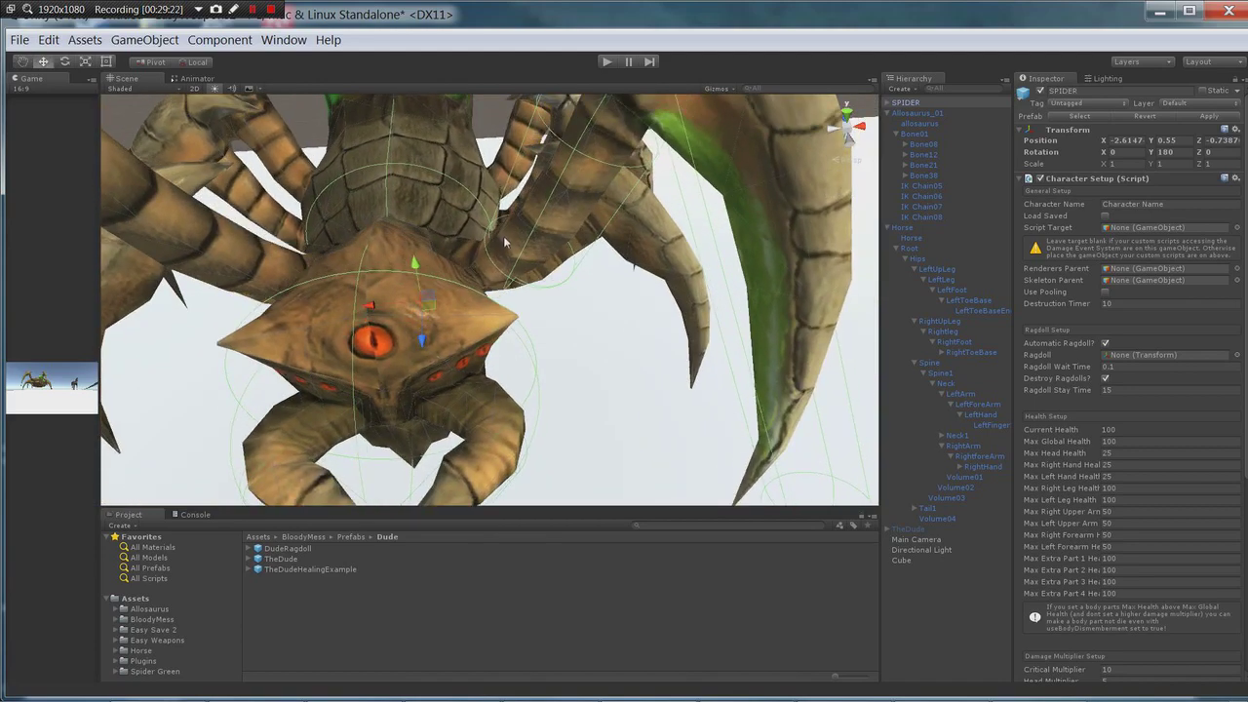
alt+drag(505, 242, 604, 368)
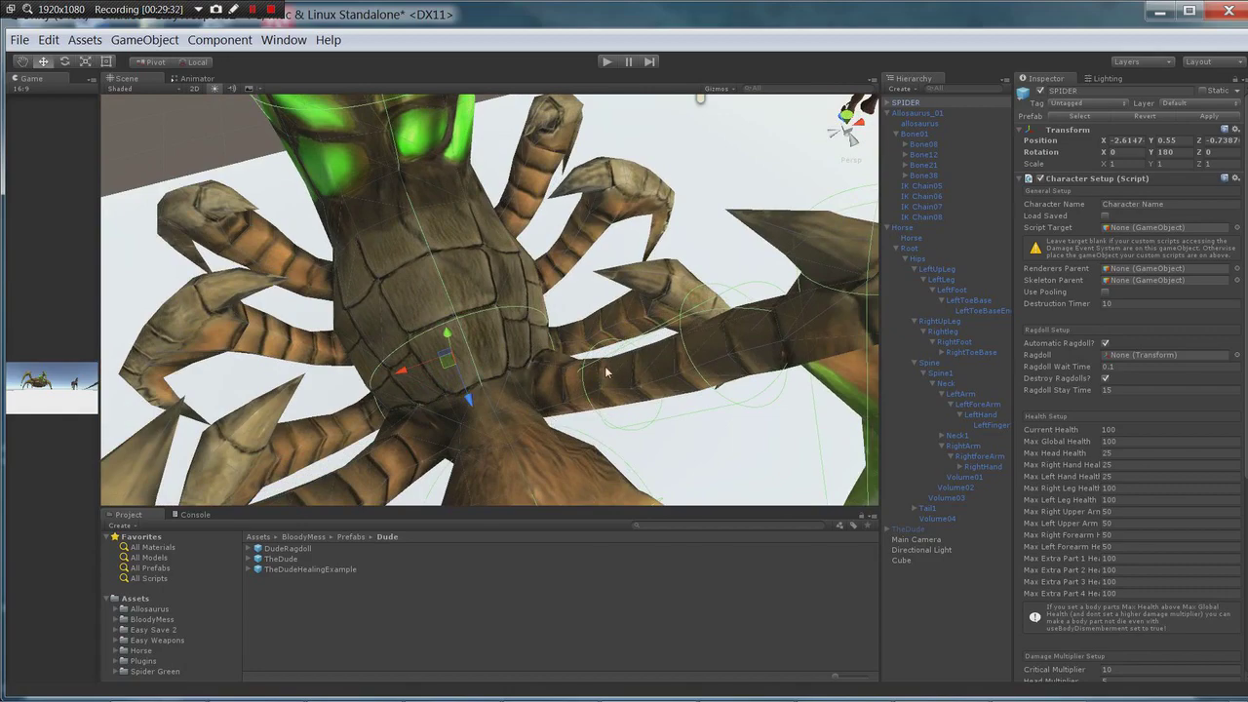
alt+drag(563, 364, 828, 243)
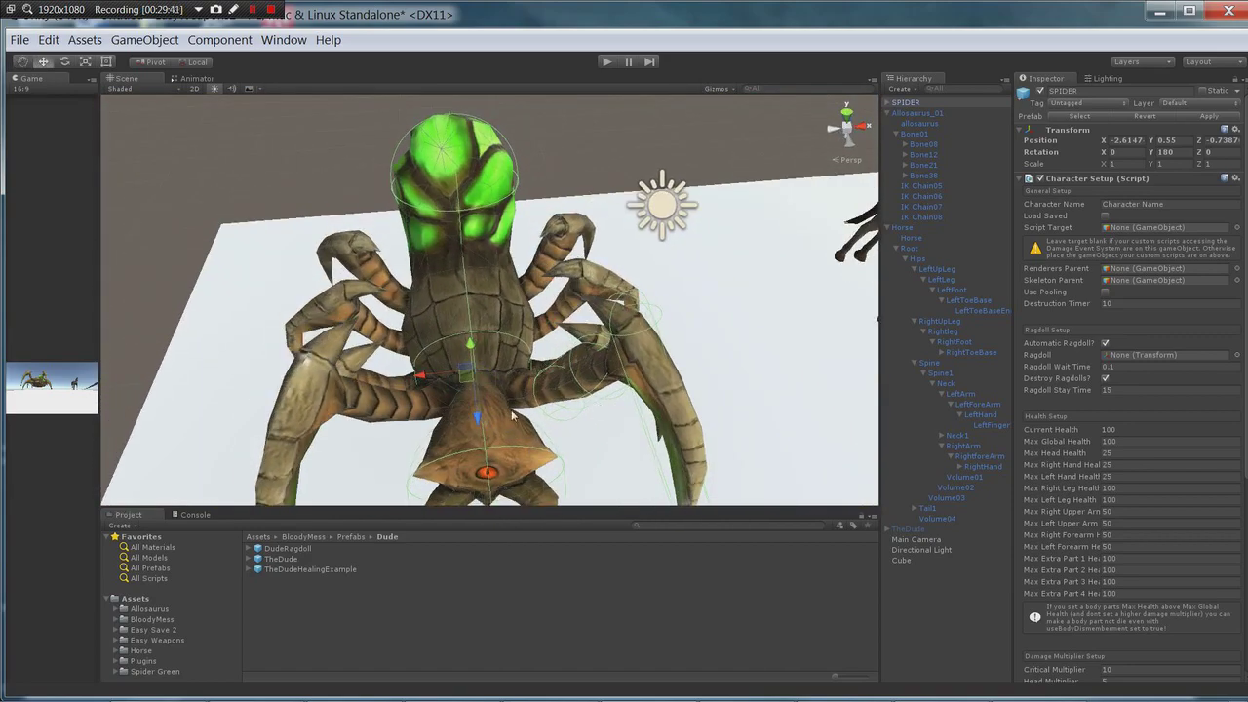
scroll(517, 417, up, 5)
alt+drag(516, 417, 572, 364)
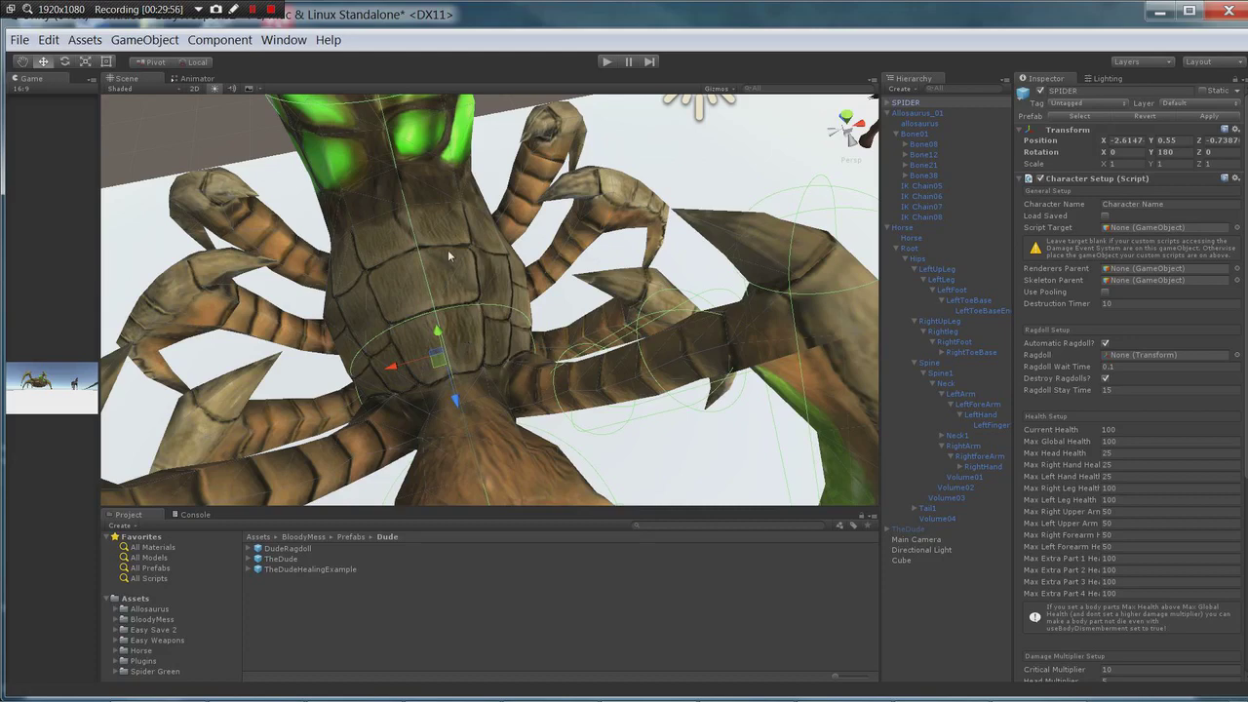
Inspect the spider's Mesh and the floor Cube, reselect the SPIDER root and view its colliders from several angles
click(417, 253)
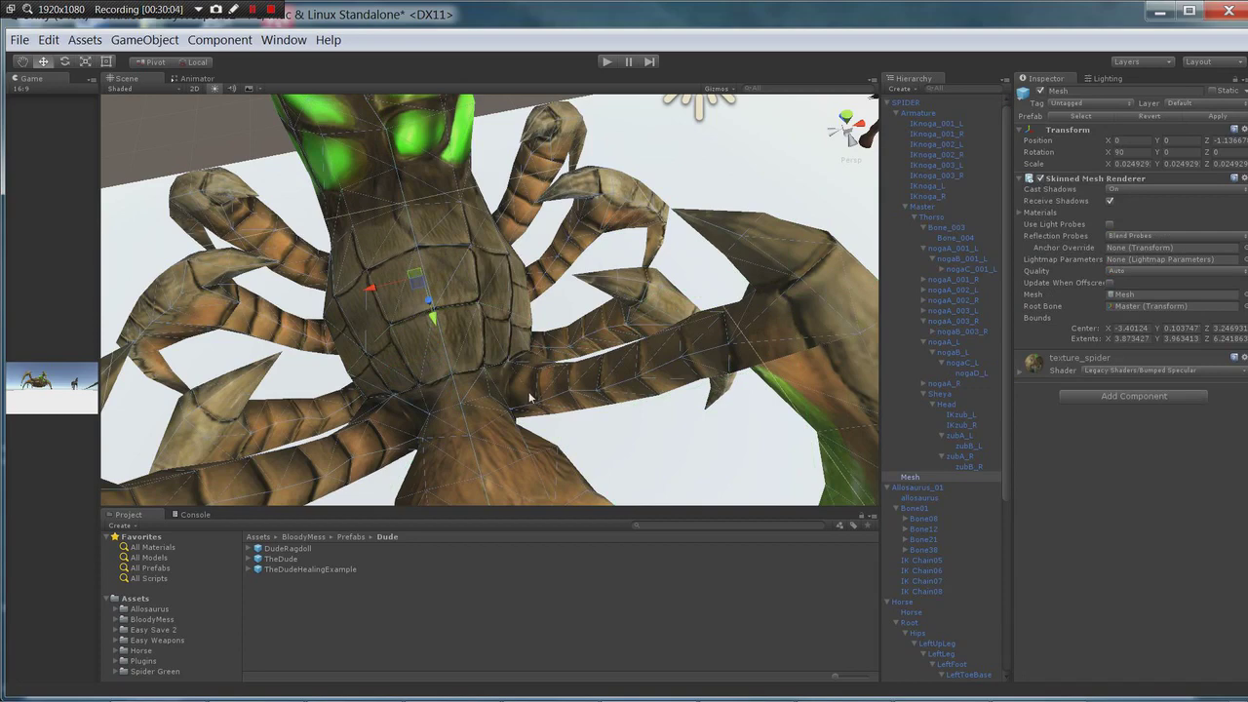
click(670, 189)
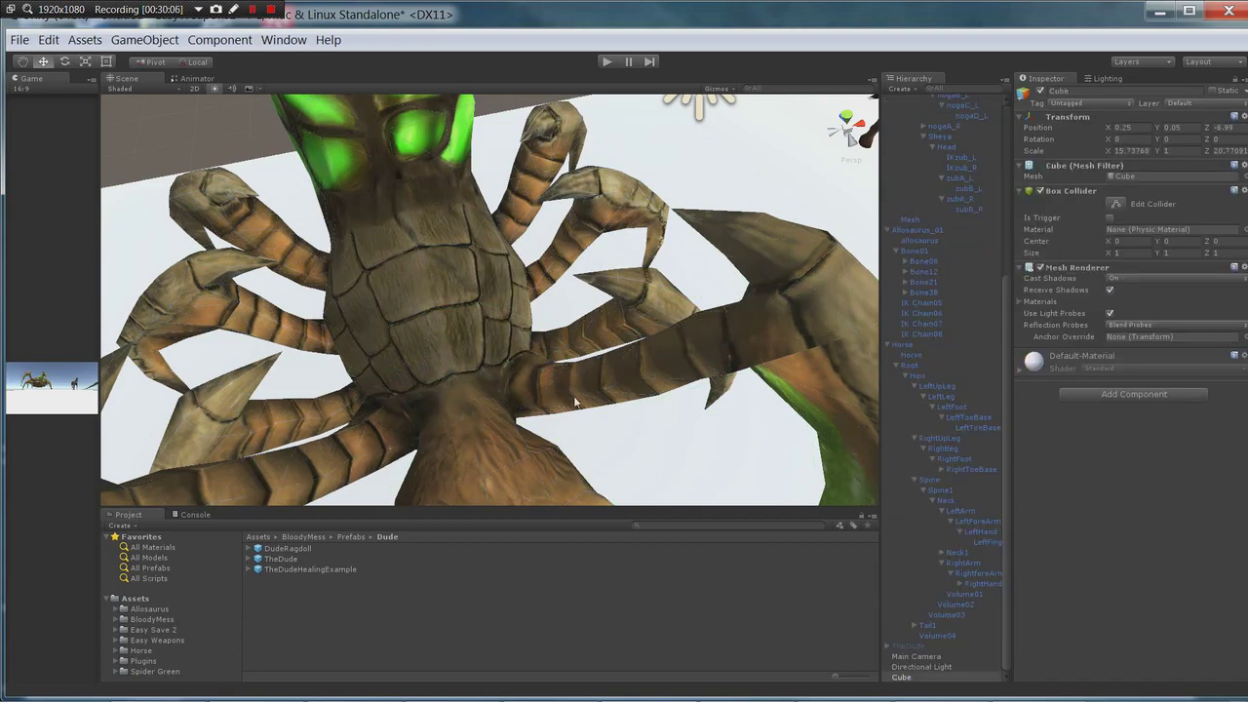
alt+drag(575, 403, 625, 321)
click(543, 340)
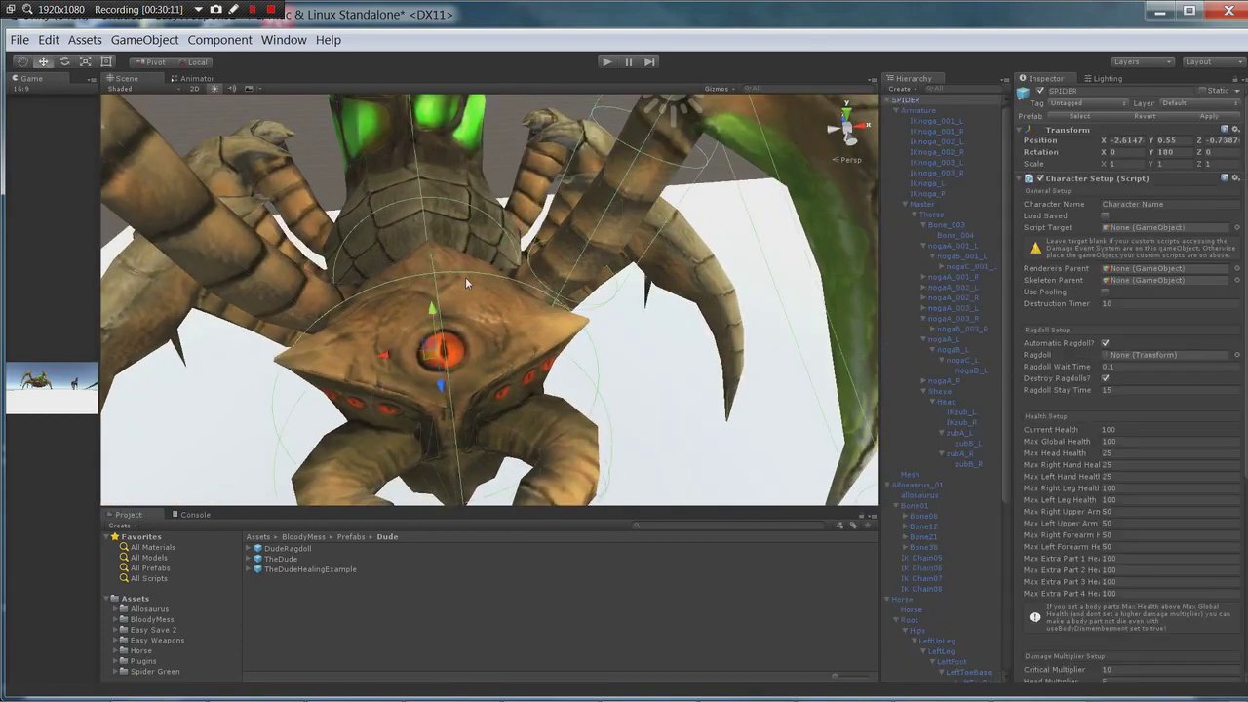
mouse_move(543, 339)
alt+mouse_down()
mouse_move(515, 282)
mouse_move(622, 342)
mouse_move(542, 363)
alt+mouse_up()
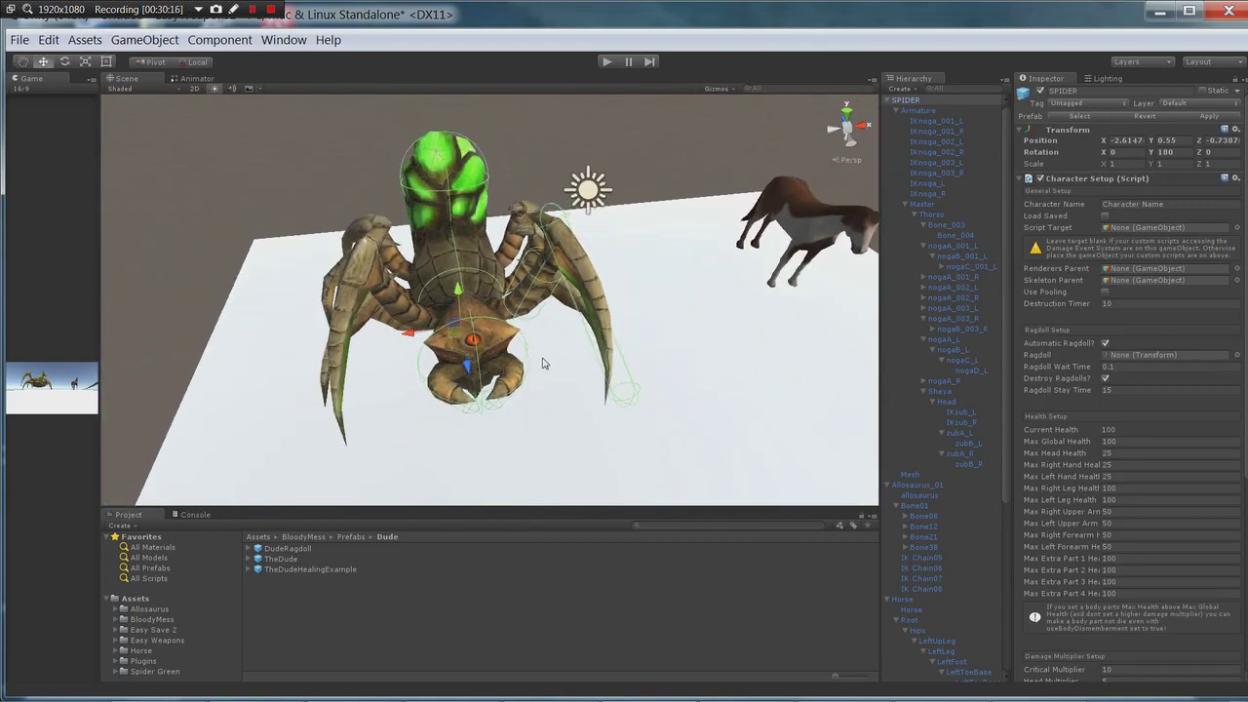
alt+drag(585, 428, 635, 412)
scroll(634, 413, up, 3)
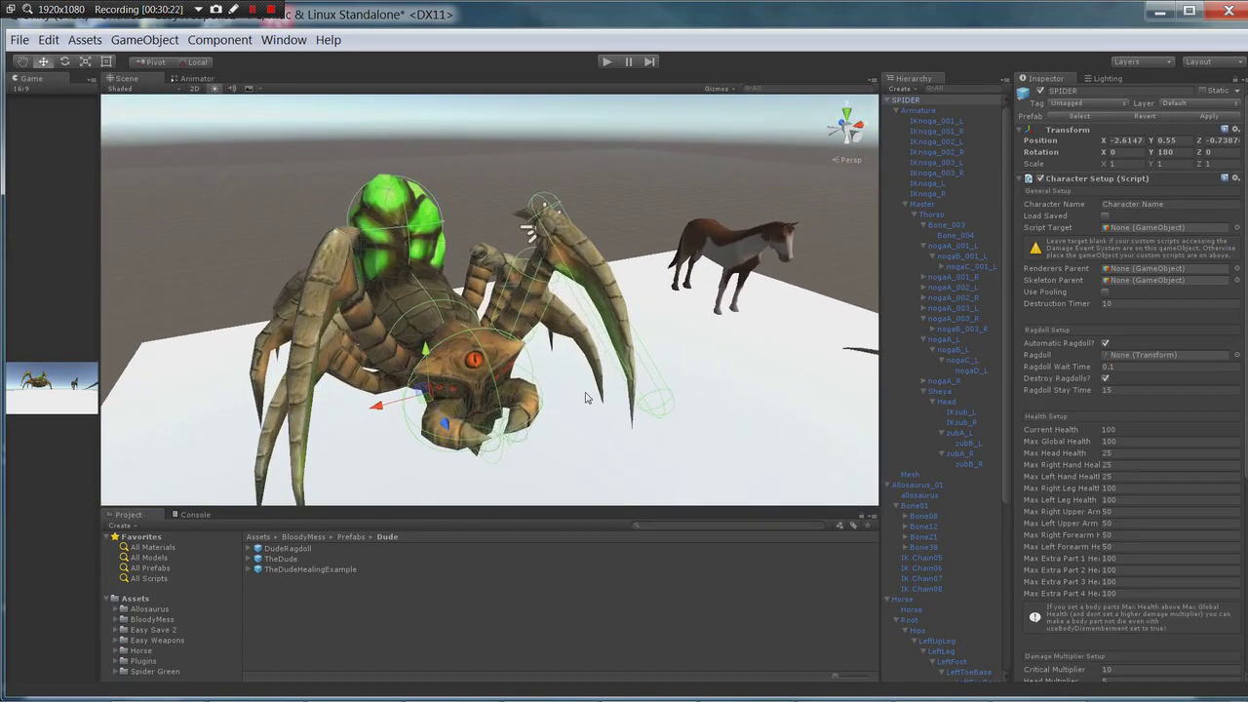
alt+drag(726, 389, 597, 220)
scroll(526, 384, up, 3)
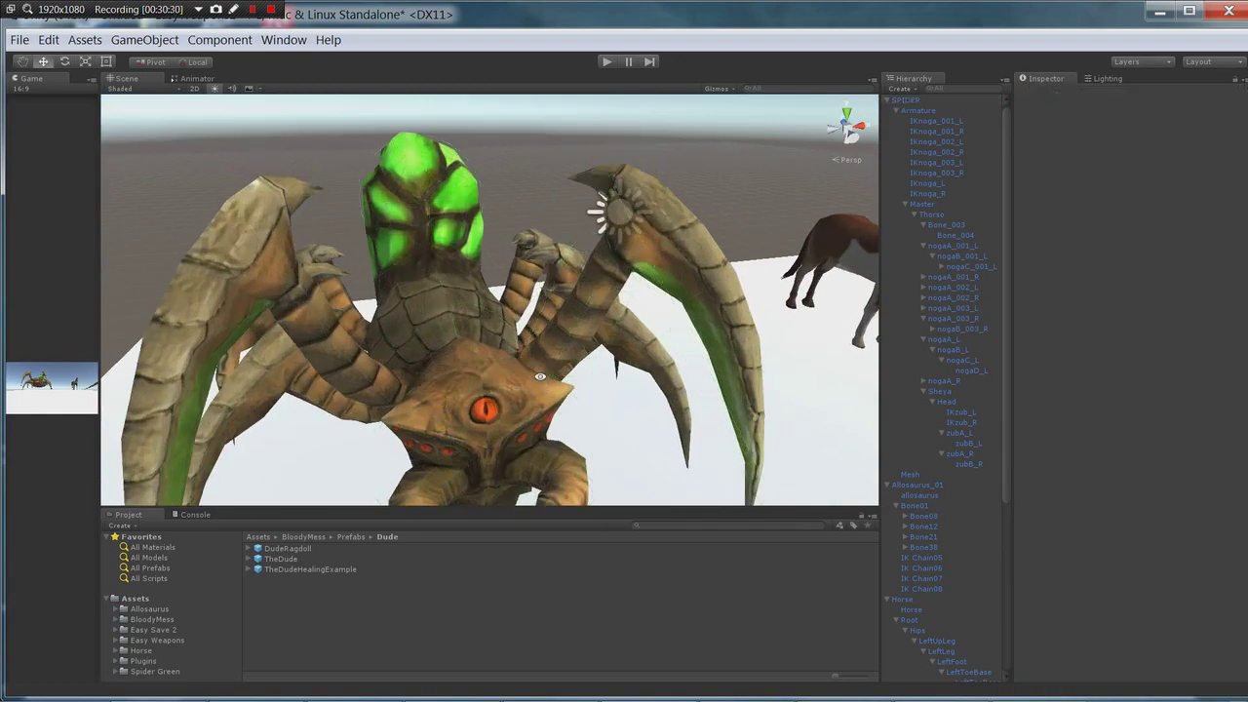
alt+drag(638, 424, 635, 371)
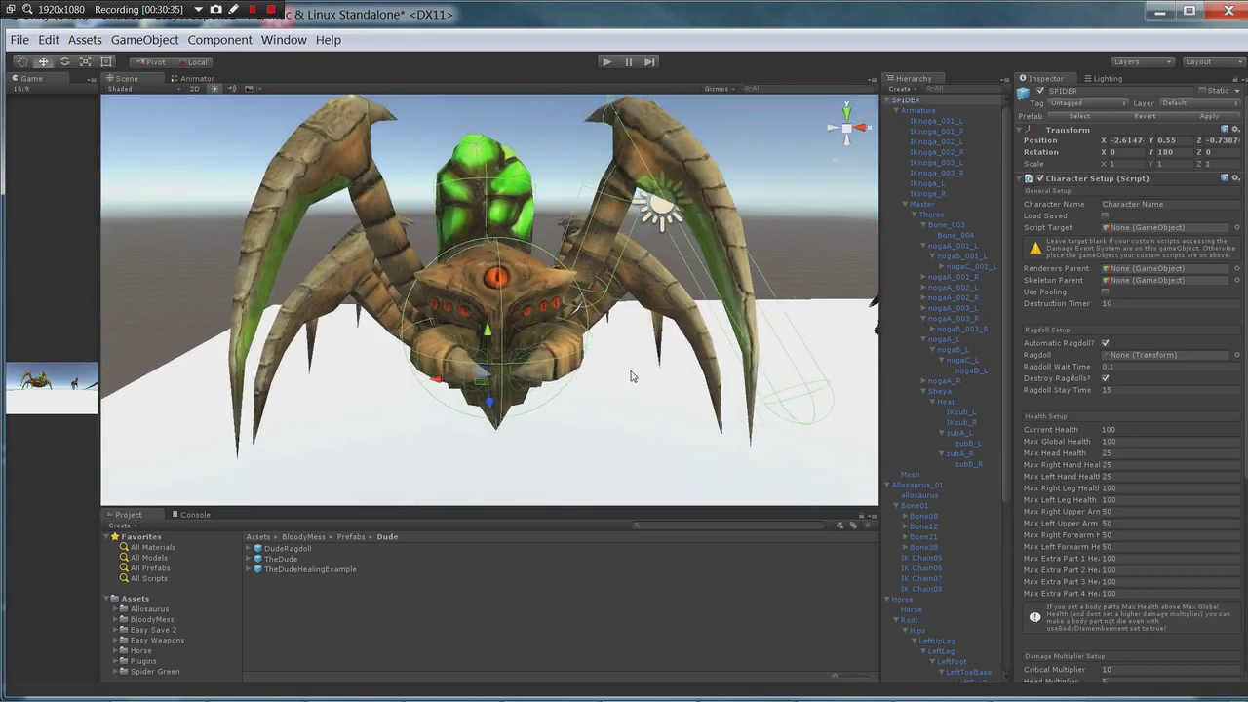
Open the Create Ragdoll wizard, view its bone slots and close it without assigning anything
click(48, 40)
mouse_move(145, 40)
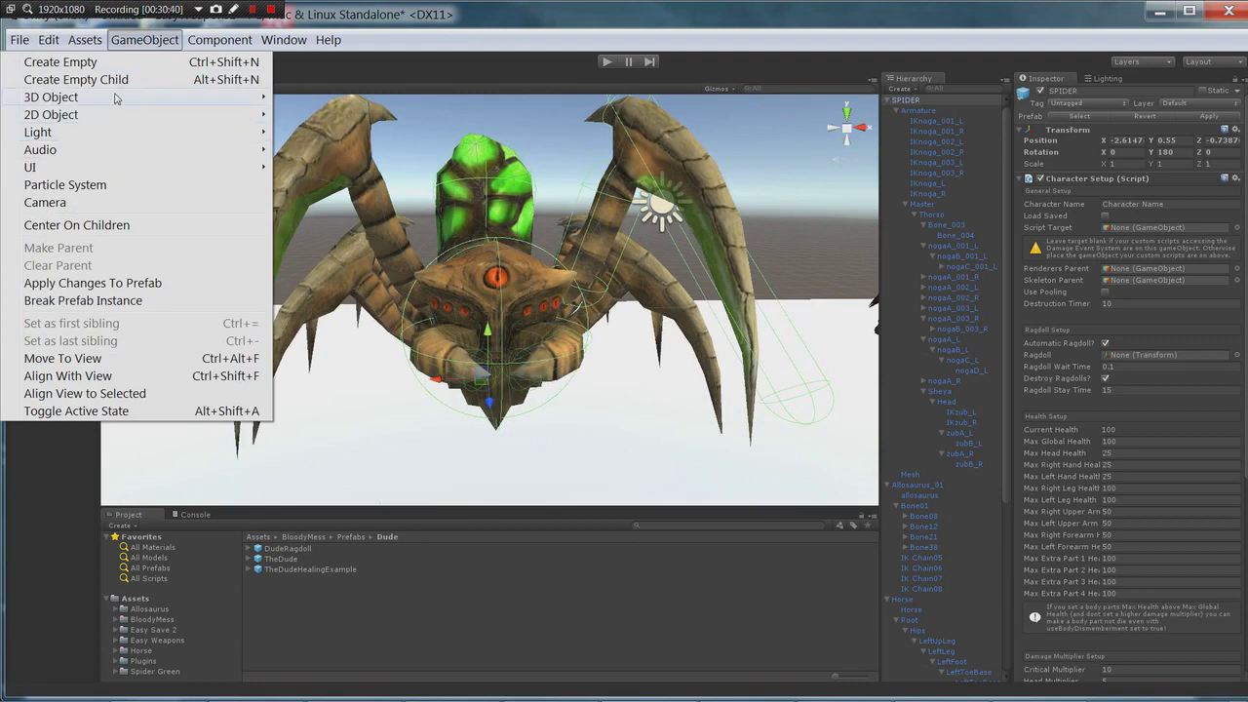
mouse_move(249, 101)
click(318, 208)
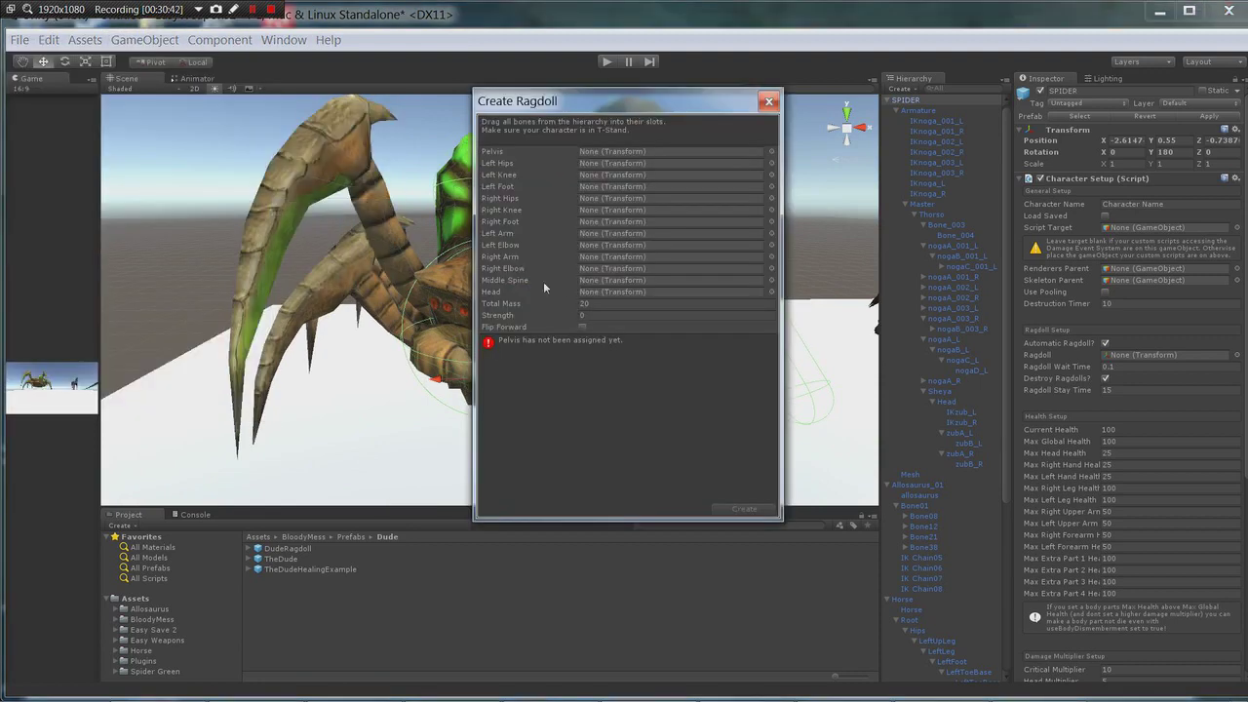
click(769, 102)
Review the Create Ragdoll slots once more, close the wizard, and look through the spider's Character Setup health and damage multiplier settings
alt+drag(641, 346, 580, 375)
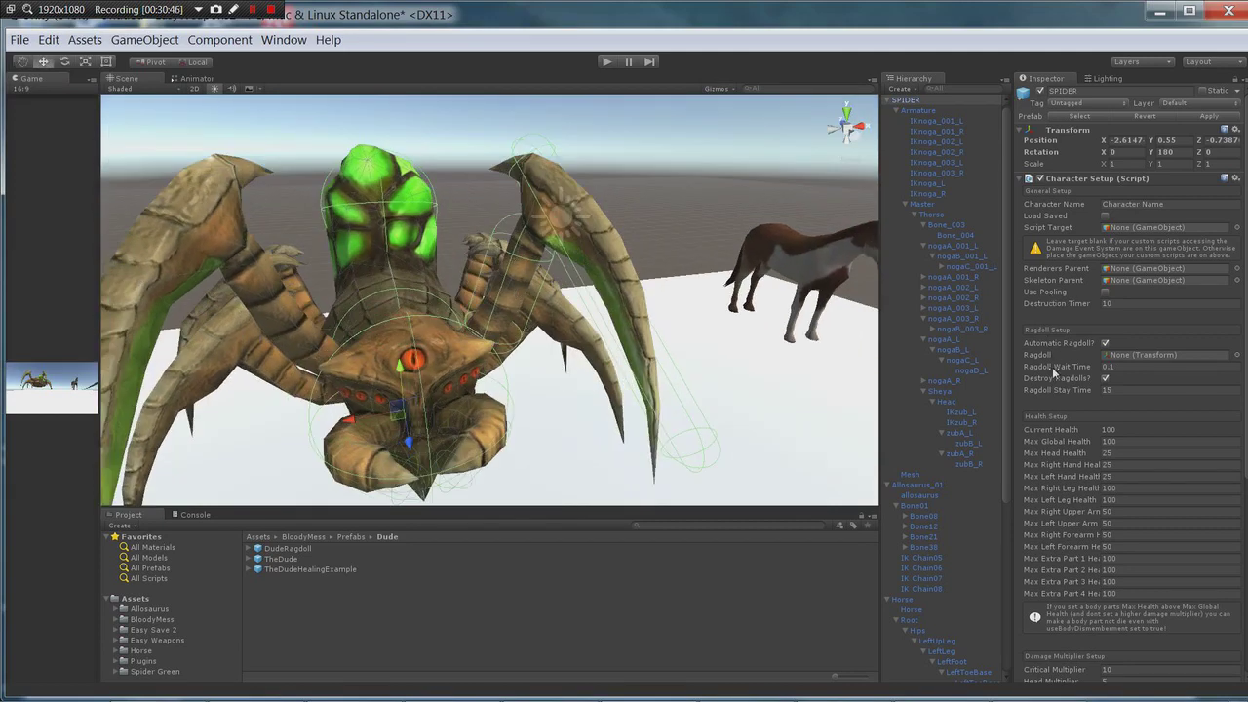
click(145, 37)
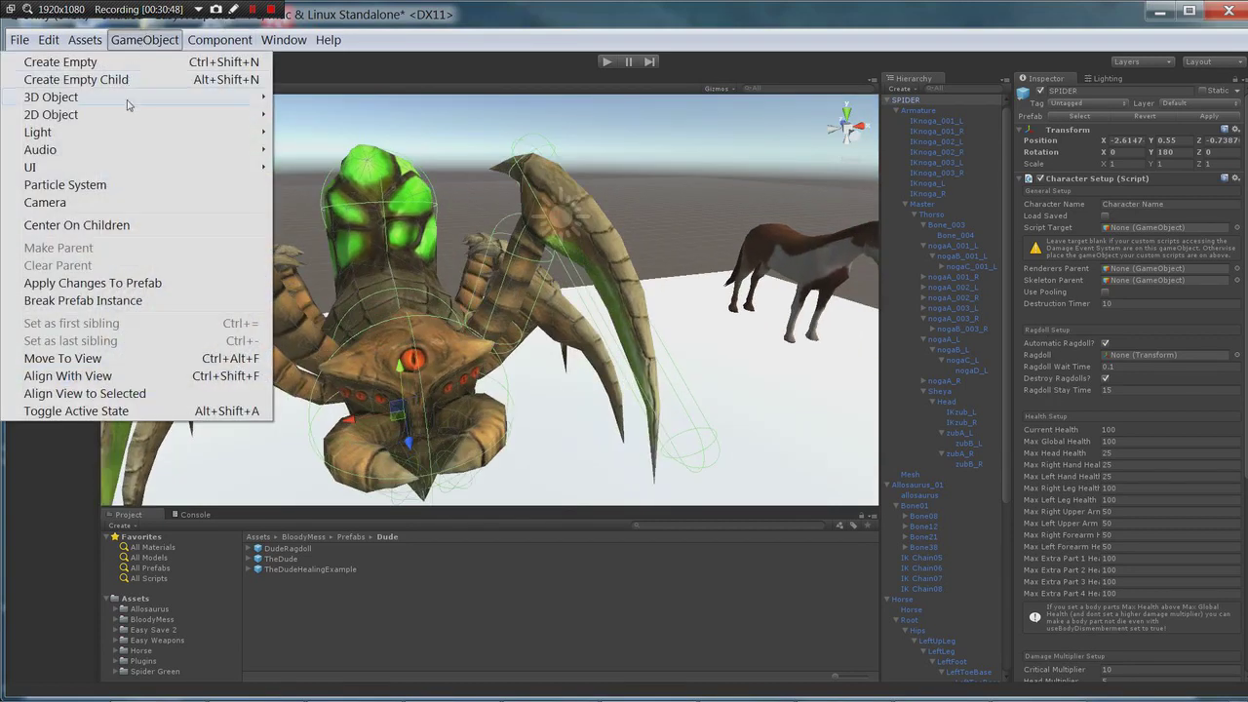
mouse_move(130, 97)
click(345, 208)
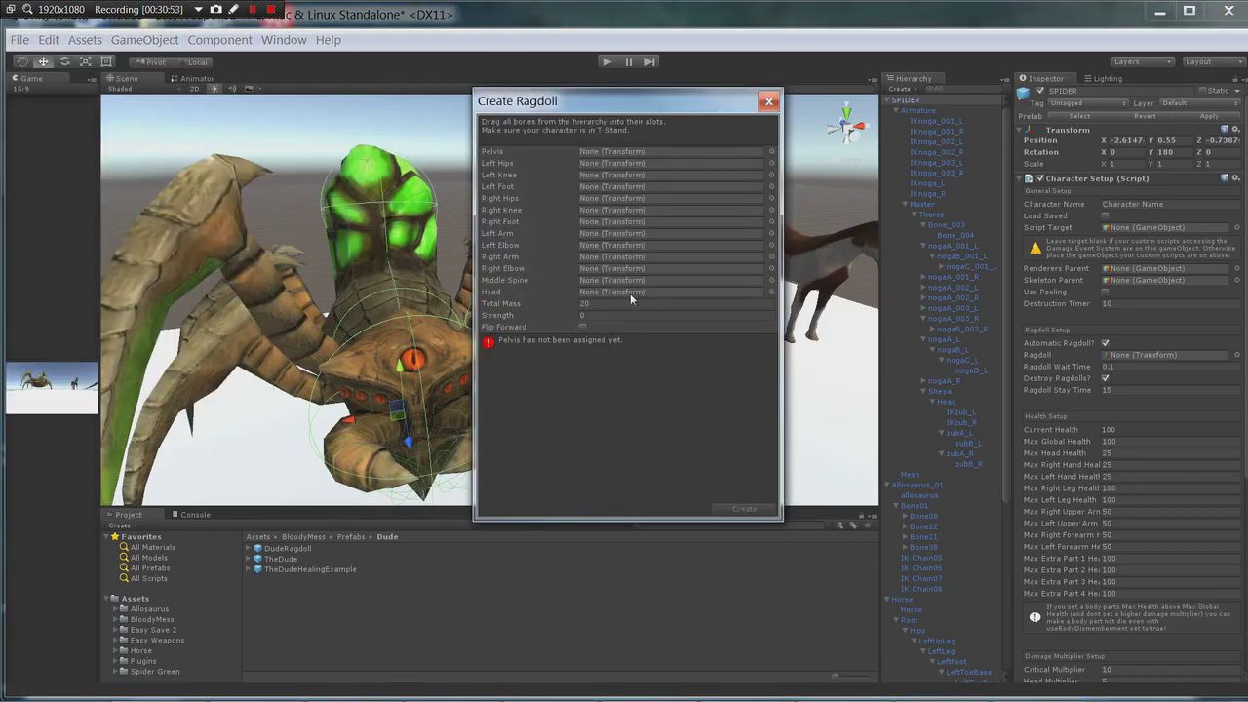
click(768, 101)
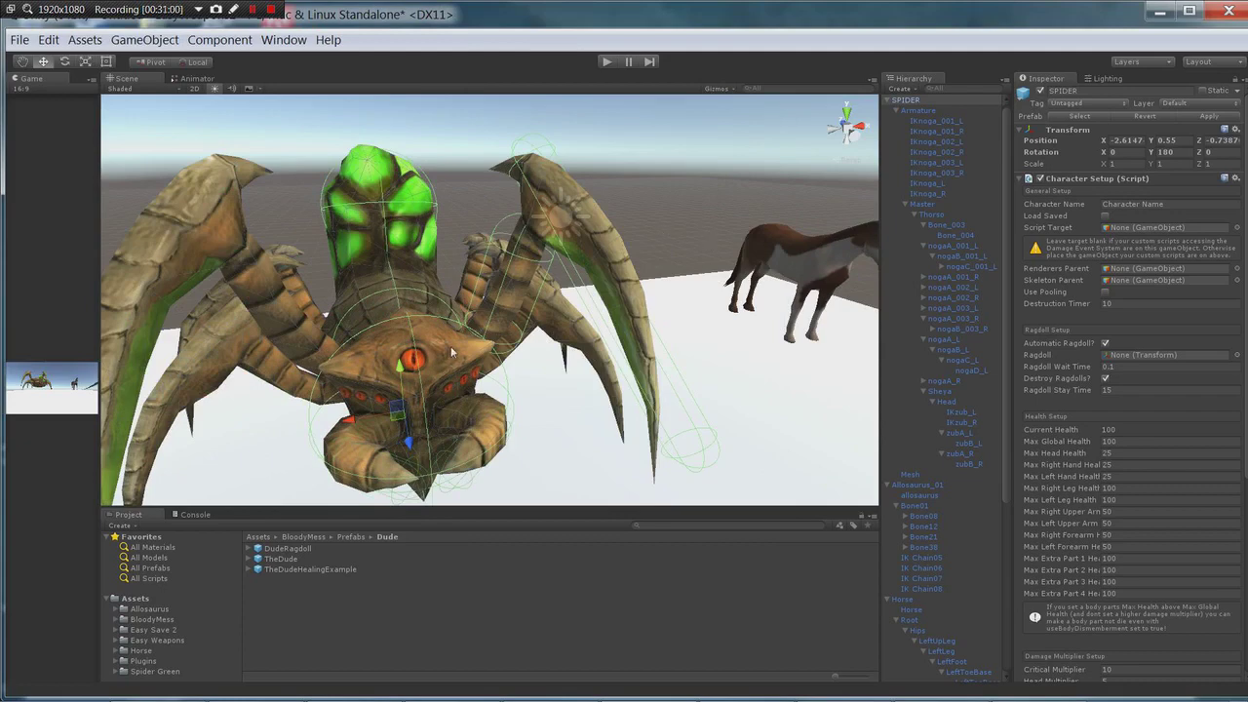
scroll(1051, 452, down, 3)
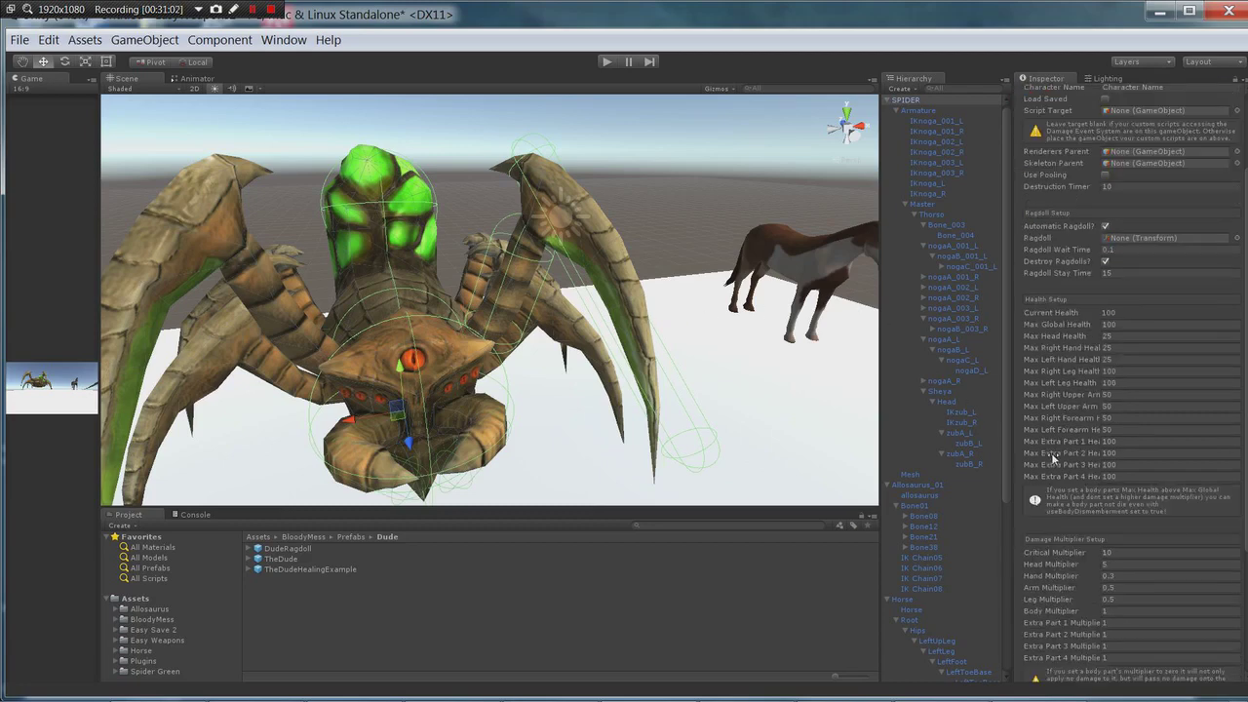
Add a Character Joint to the spider's leg bone nogaC_L
click(516, 255)
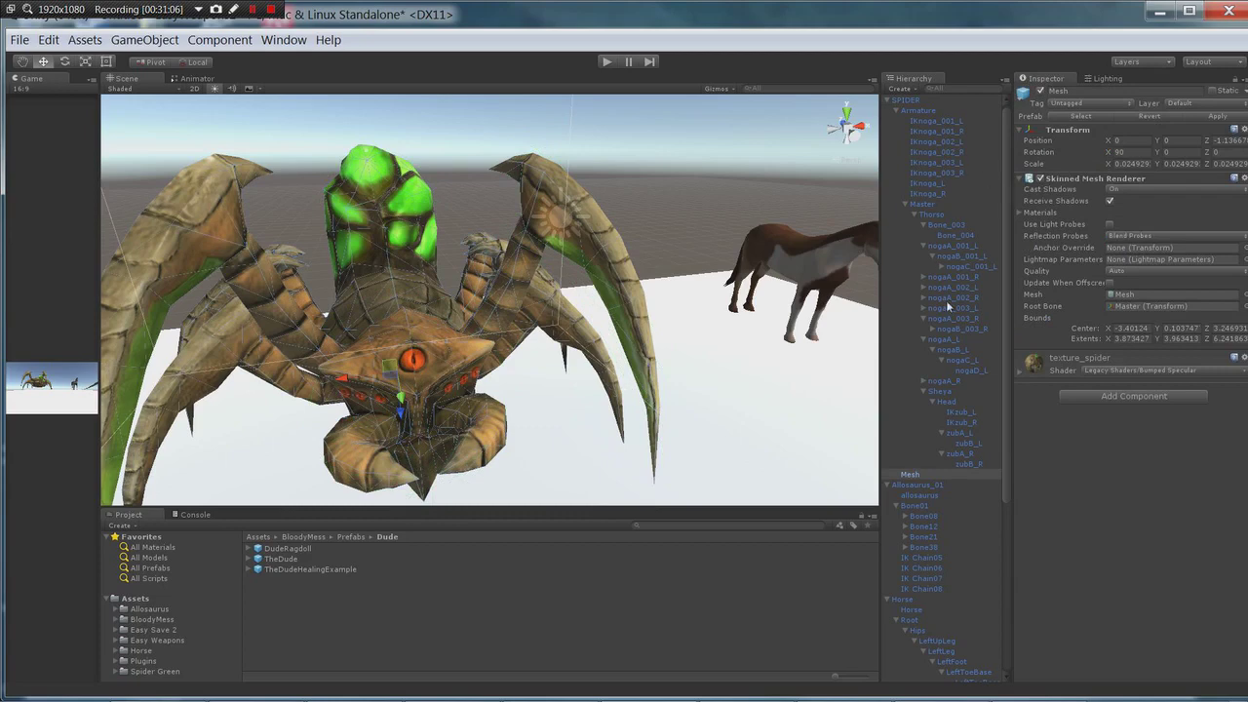
click(960, 360)
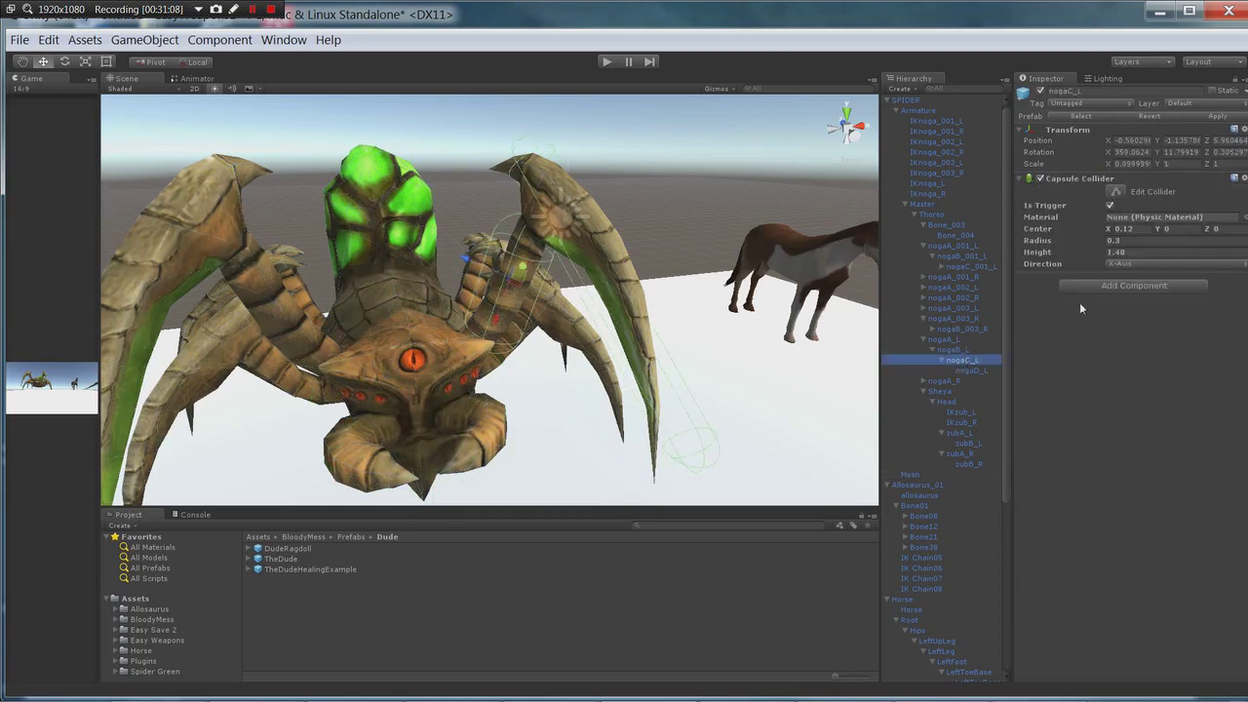
click(1119, 285)
click(1117, 362)
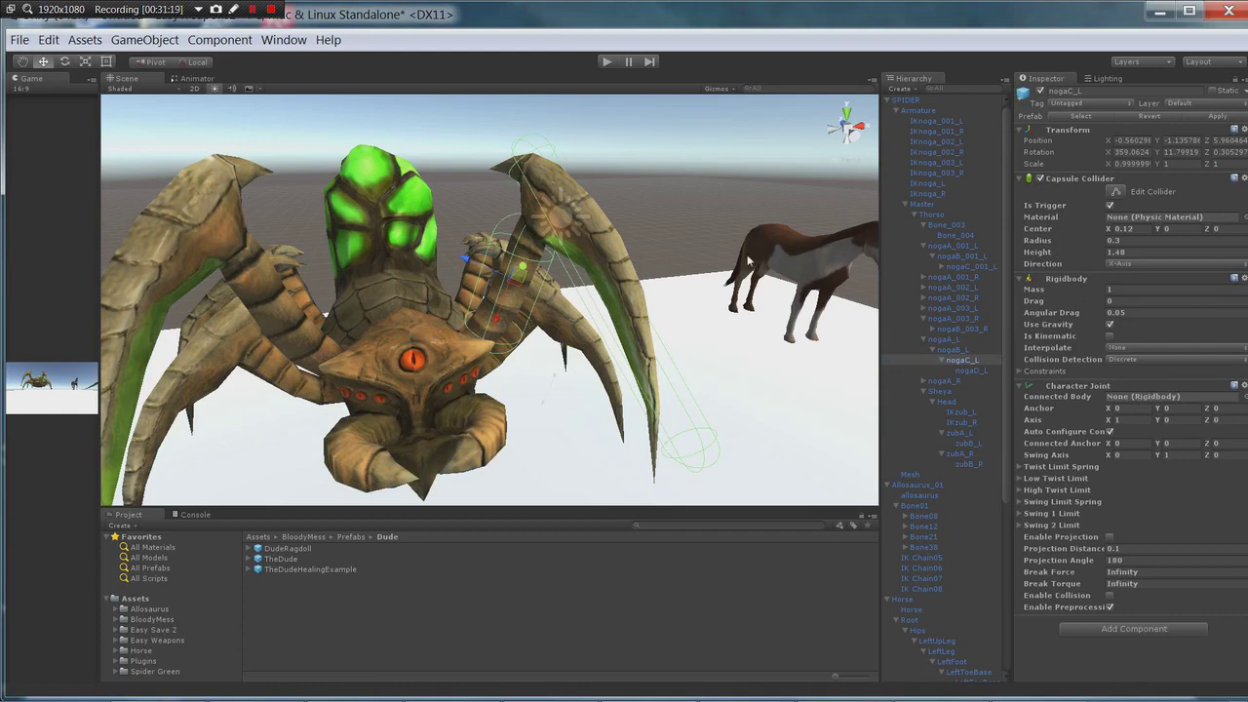
alt+drag(755, 256, 331, 357)
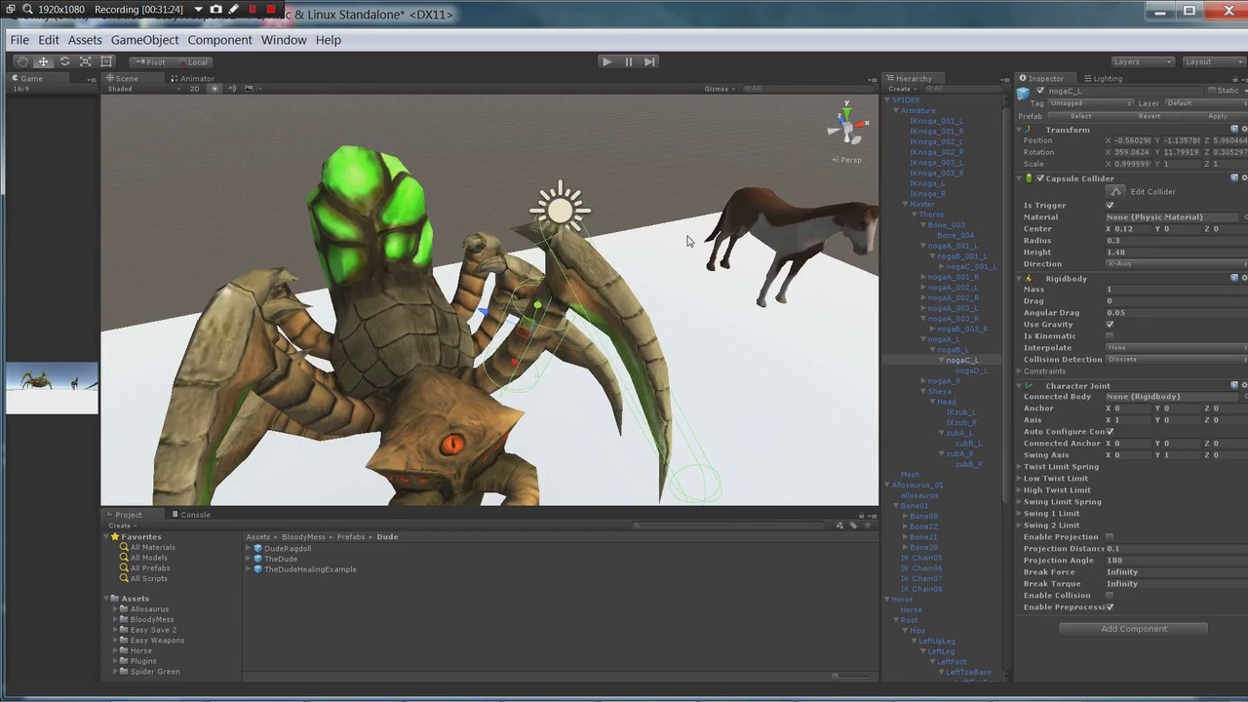
alt+drag(687, 240, 655, 259)
scroll(684, 211, down, 3)
scroll(572, 285, up, 5)
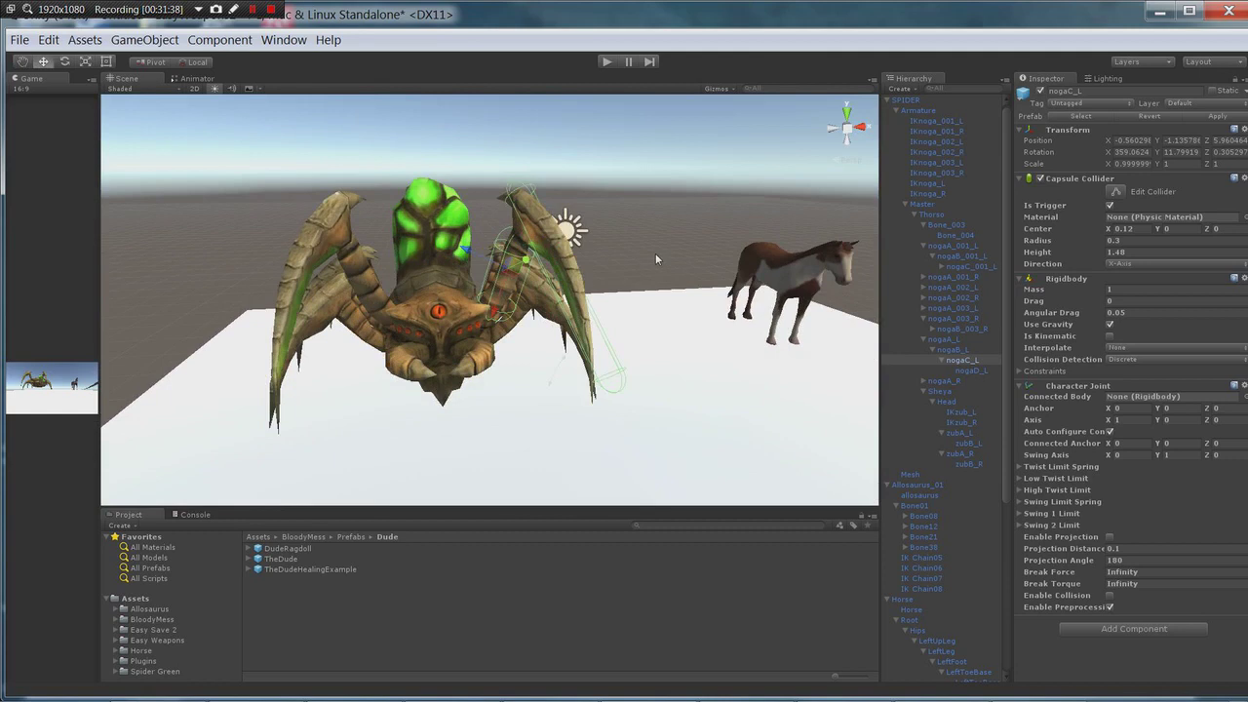